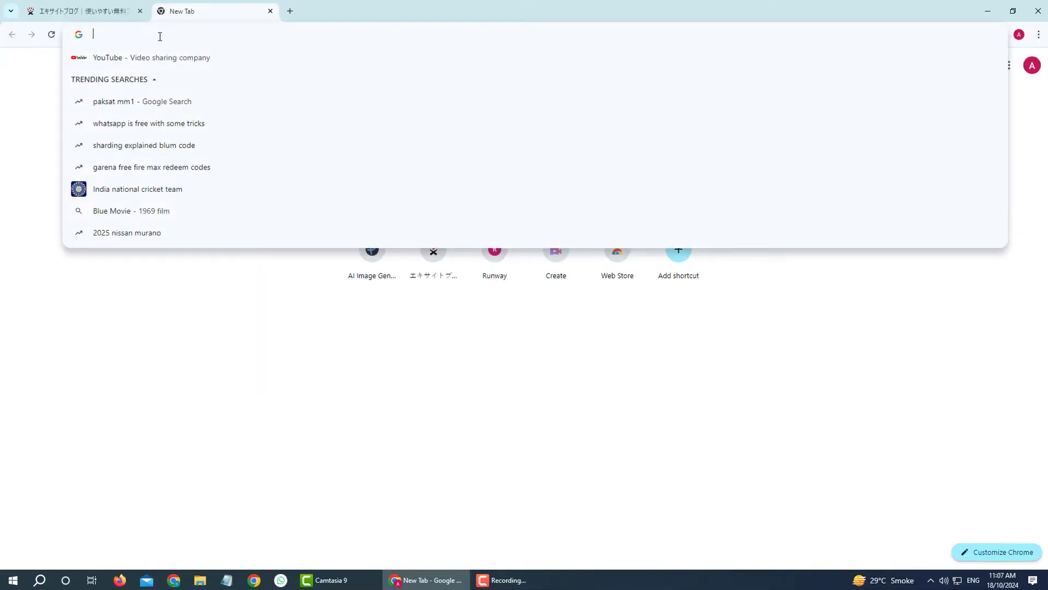
Search Google for chatgpt and open ChatGPT from OpenAI's Introducing ChatGPT page.
text(chat)
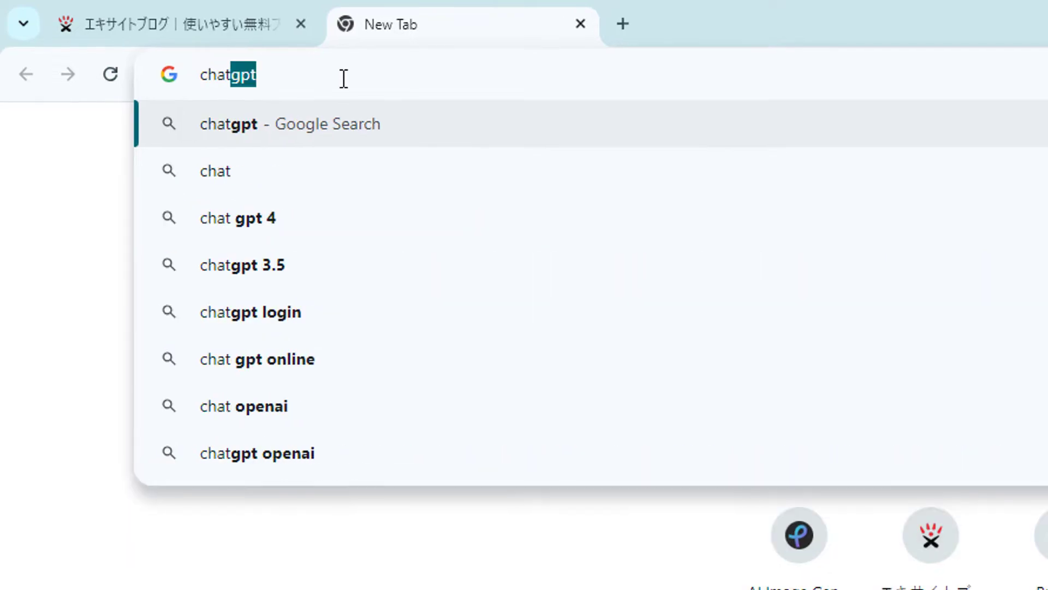
key(Return)
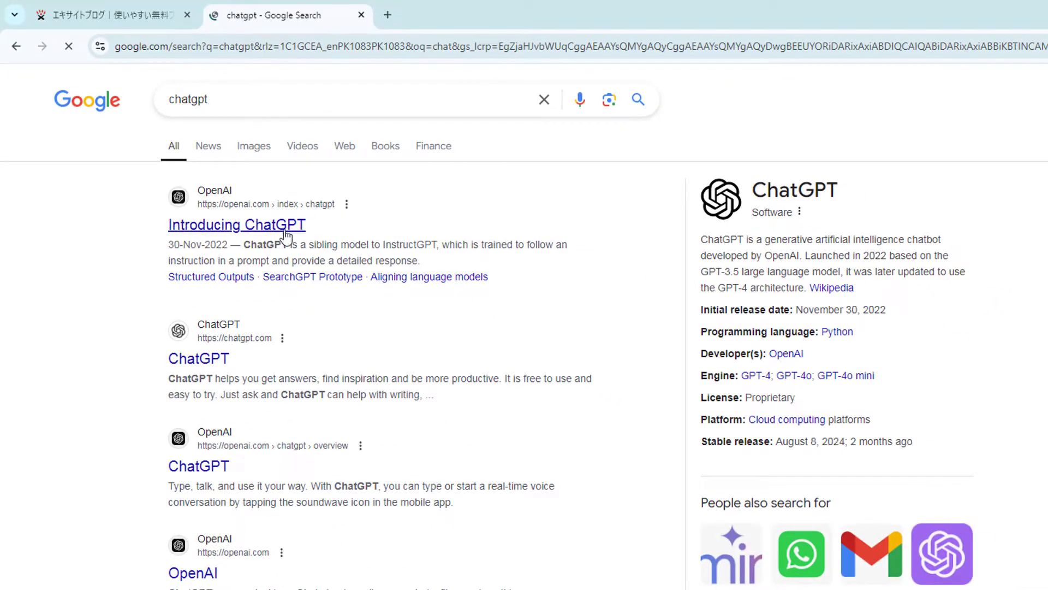
click(252, 229)
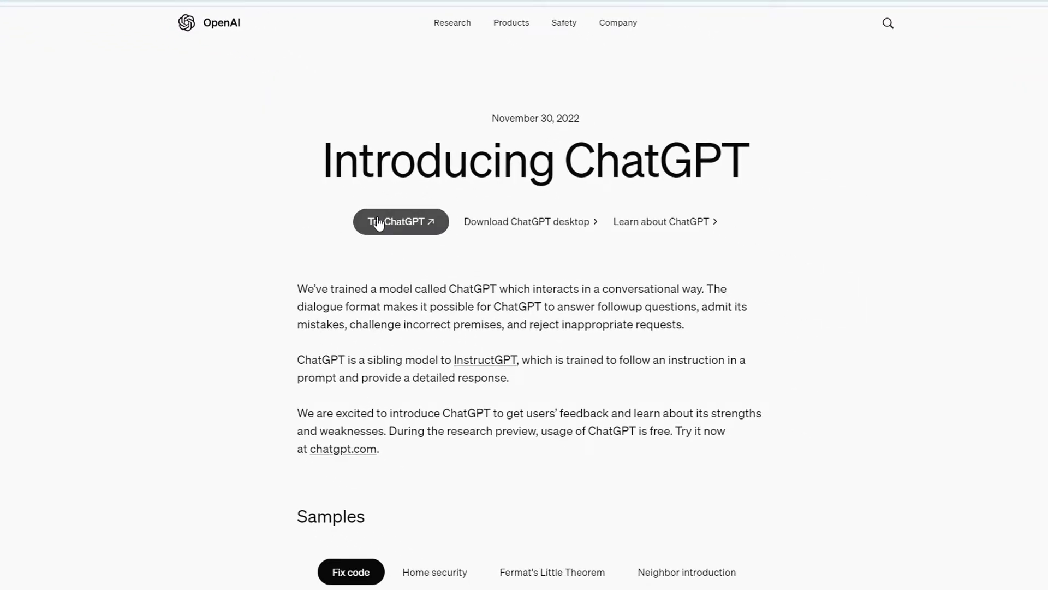
click(379, 224)
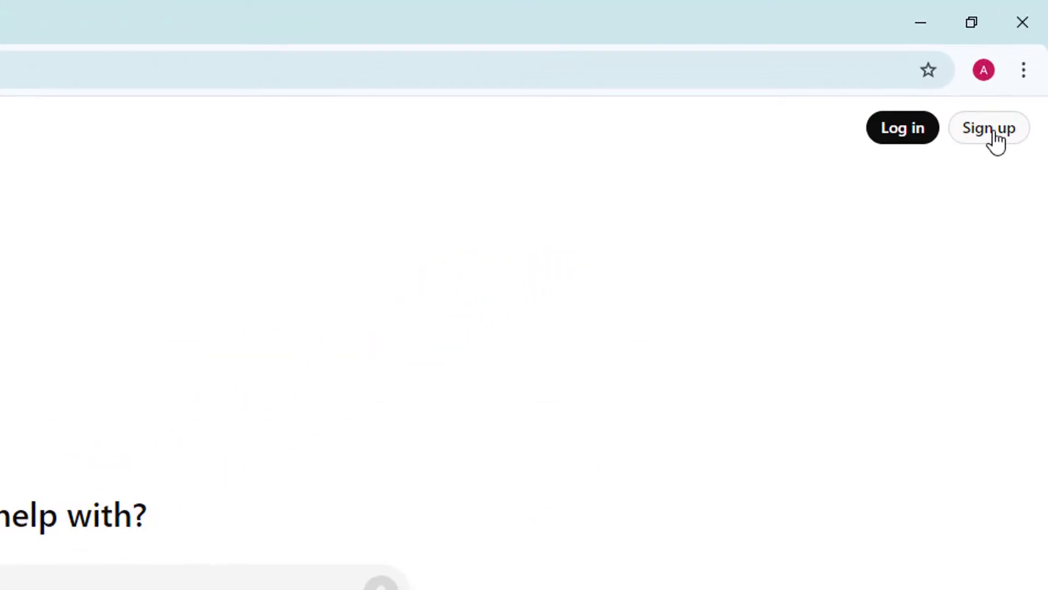
Sign up for a new ChatGPT account using the Google account.
click(979, 155)
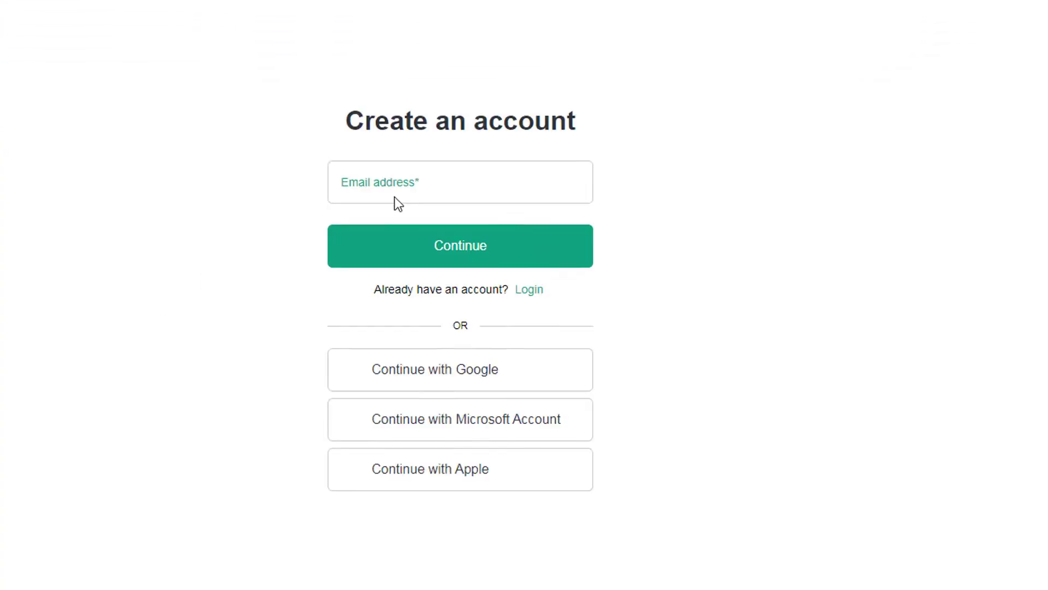
click(377, 246)
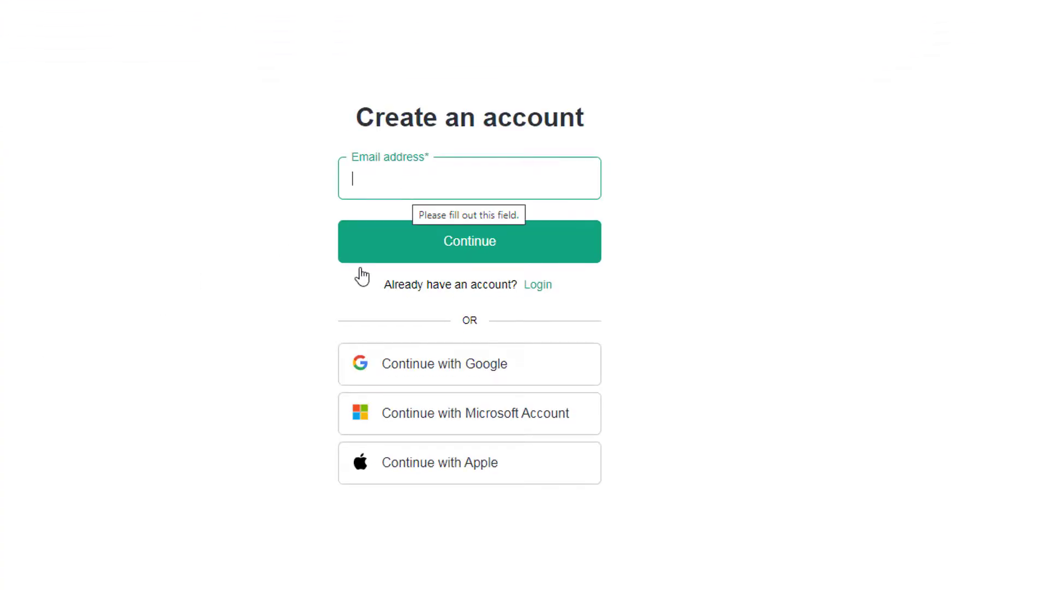
click(433, 369)
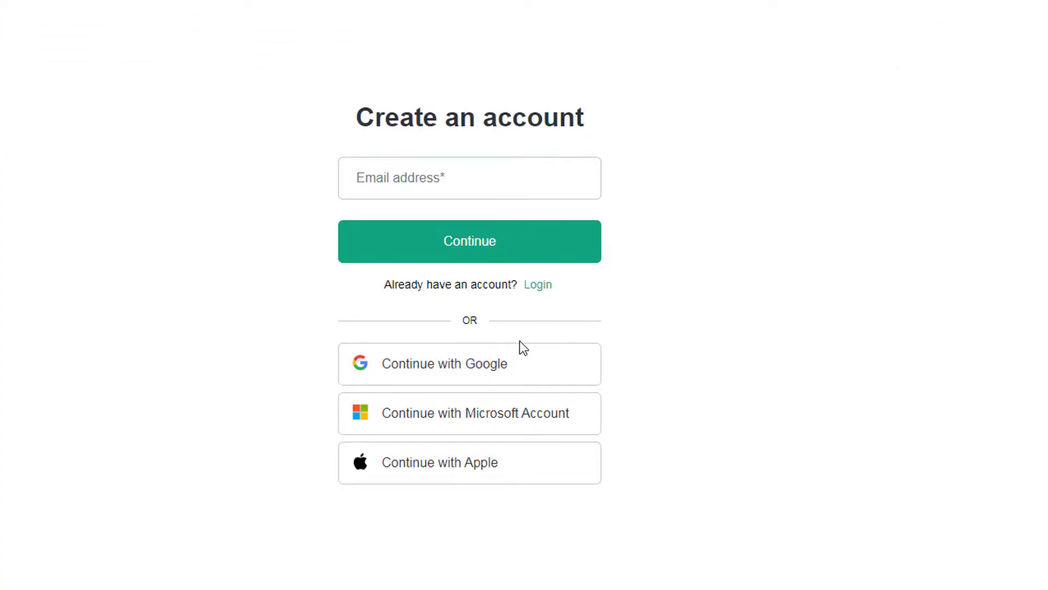
click(382, 359)
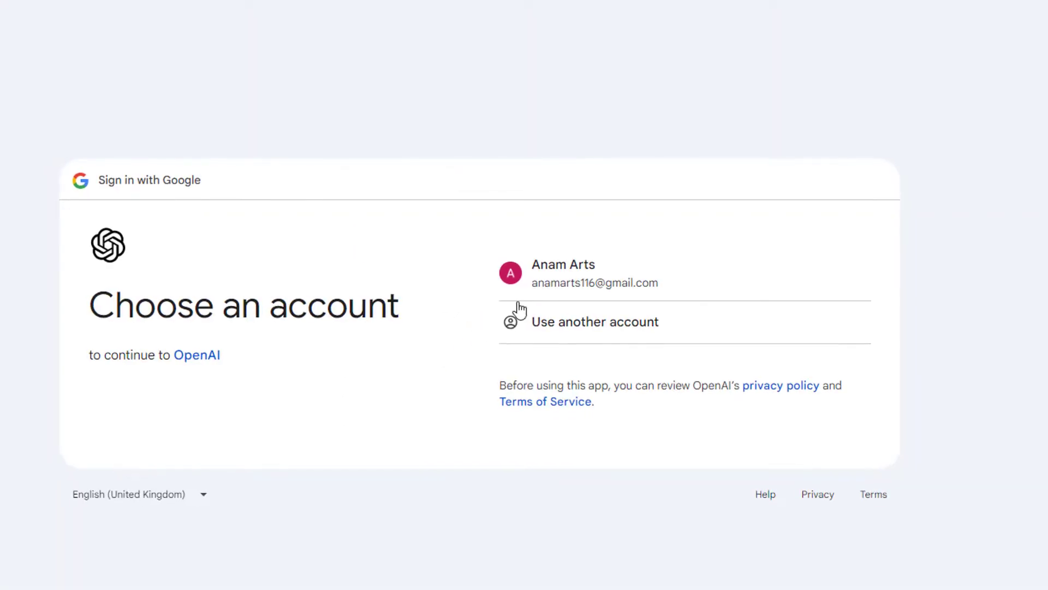
click(595, 293)
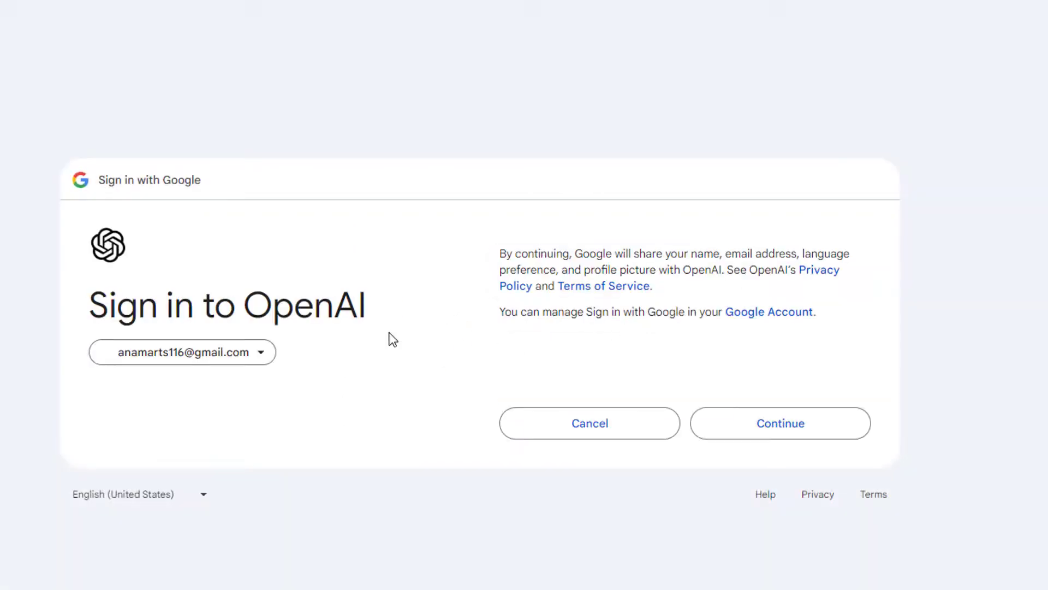
click(773, 431)
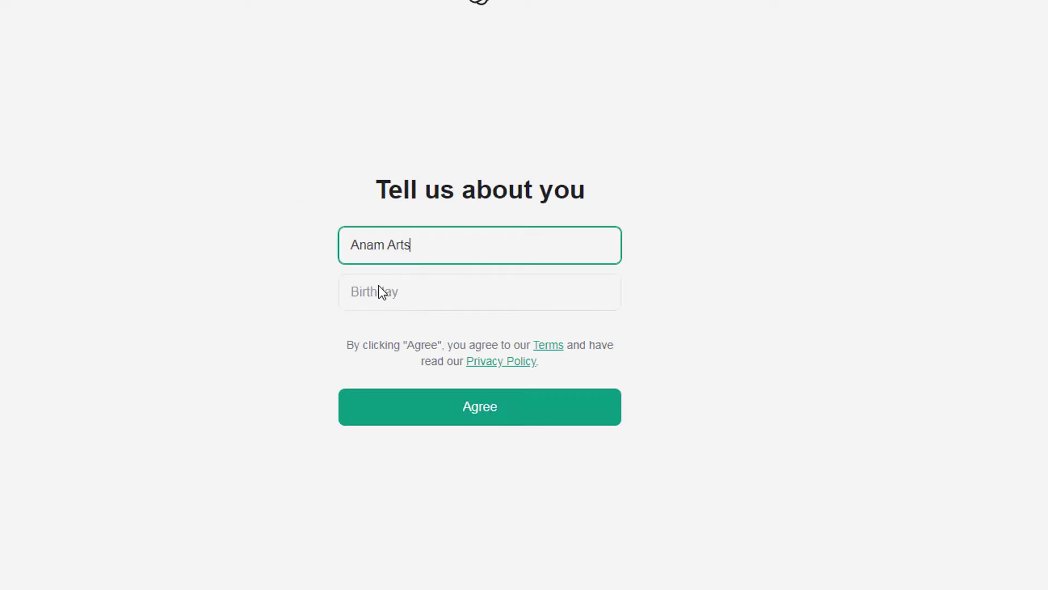
Enter the birth date and accept the terms to finish sign-up.
click(400, 287)
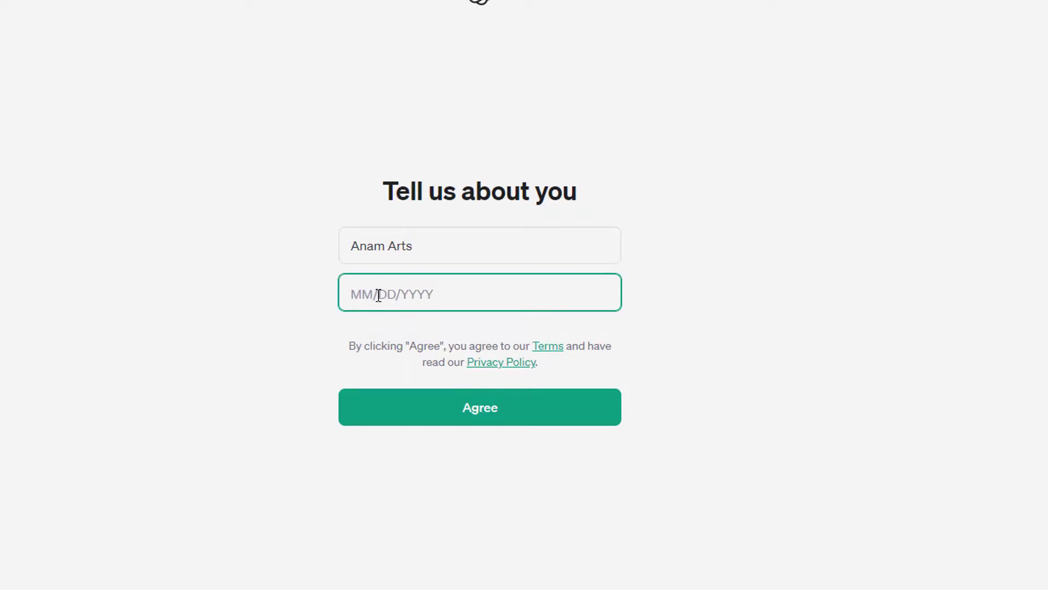
text(06/08/1990)
click(470, 407)
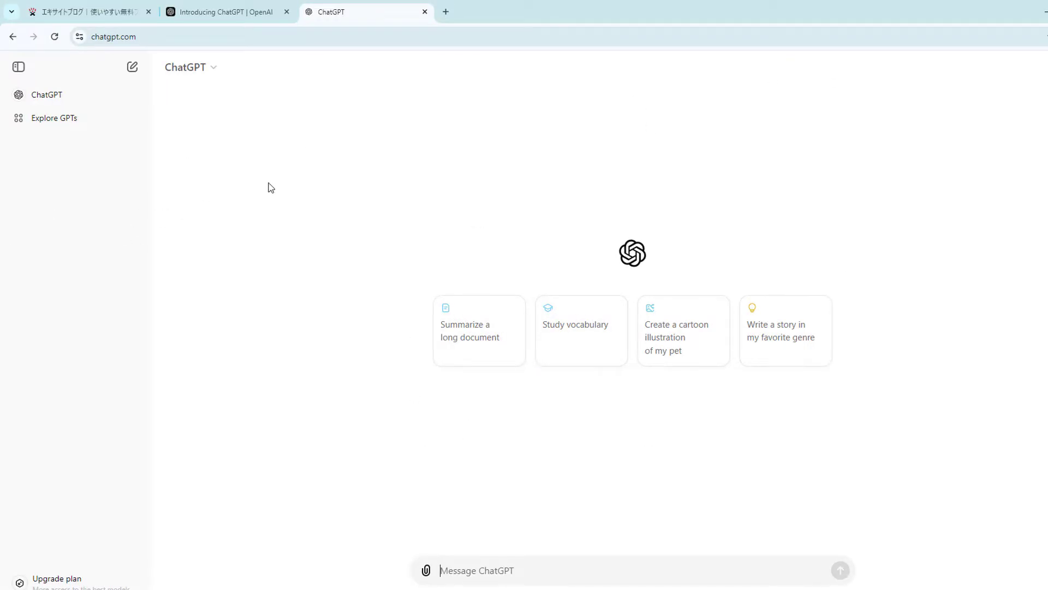
Translate the Excite Blog page into English and always translate Japanese pages.
click(134, 2)
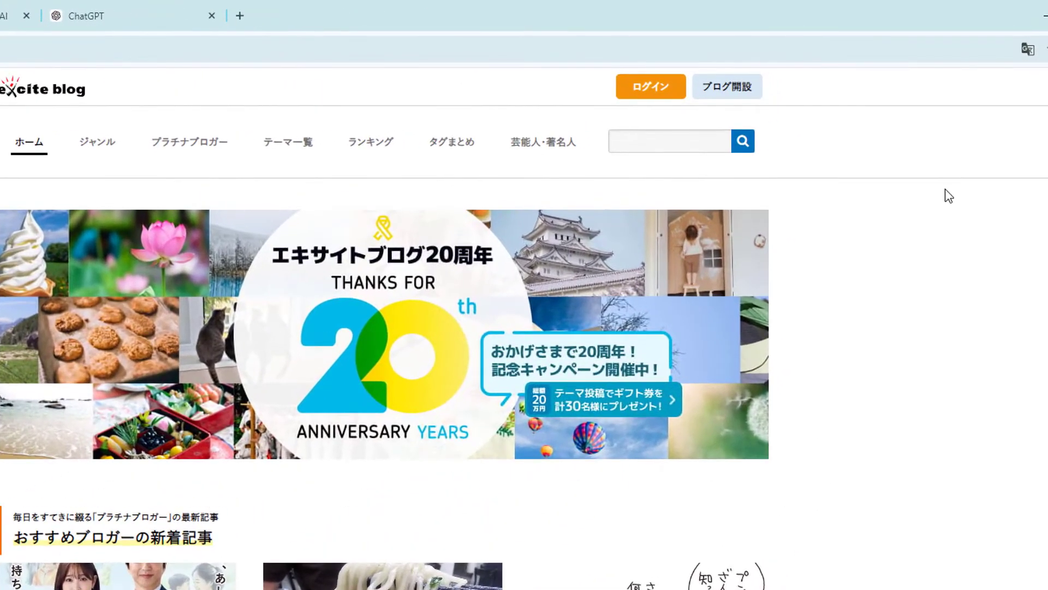
right_click(970, 149)
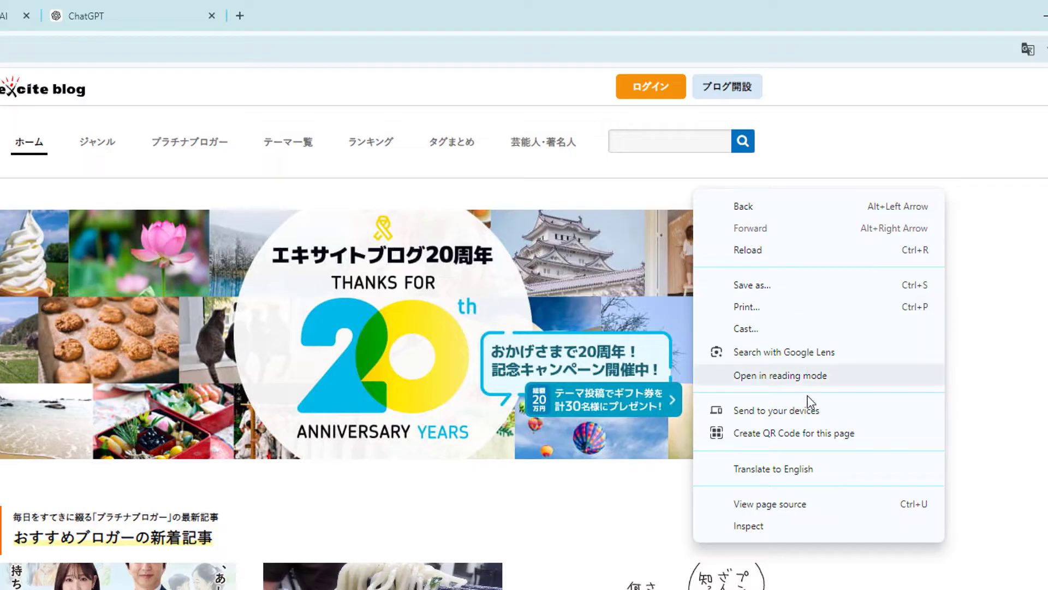
click(802, 468)
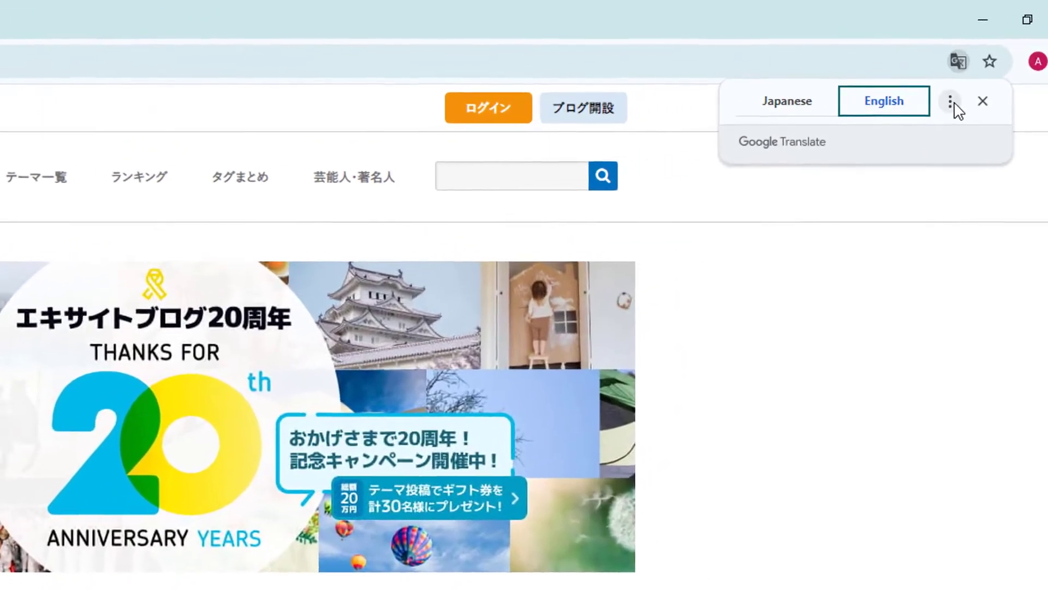
click(952, 102)
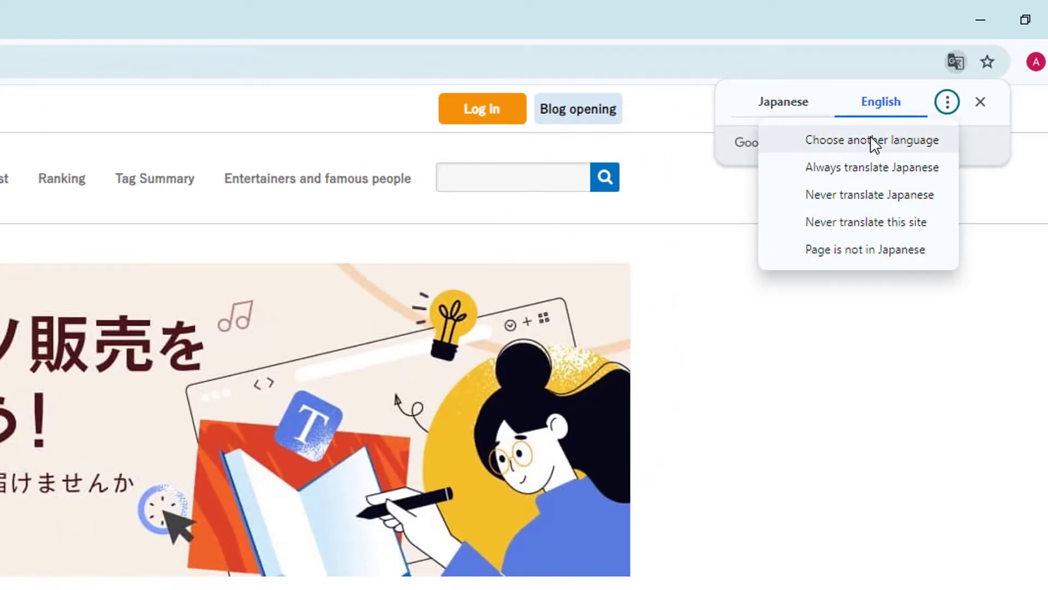
click(862, 169)
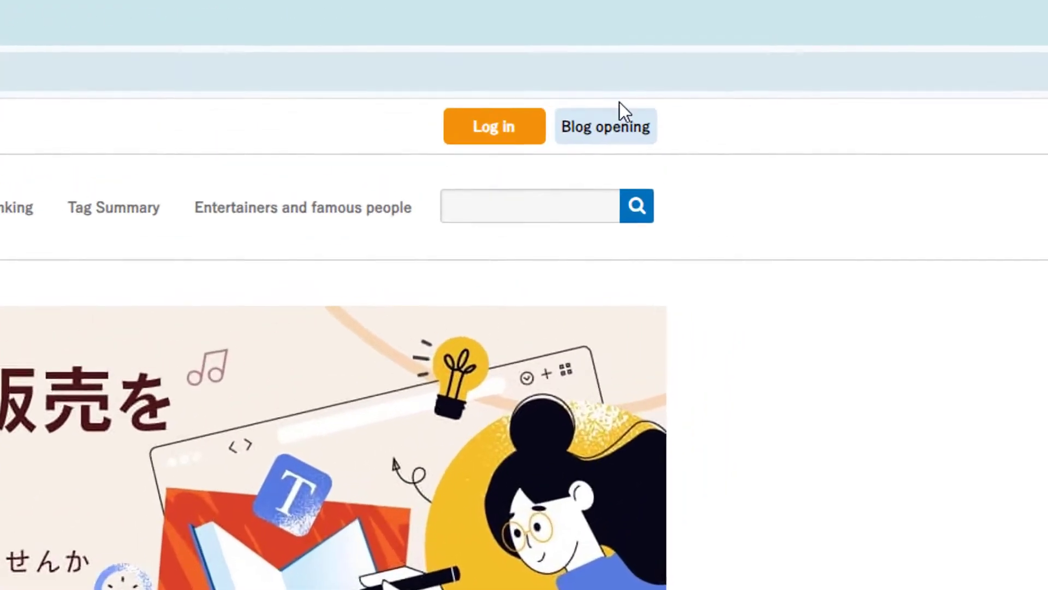
Open Excite Blog's new blog registration form.
click(621, 116)
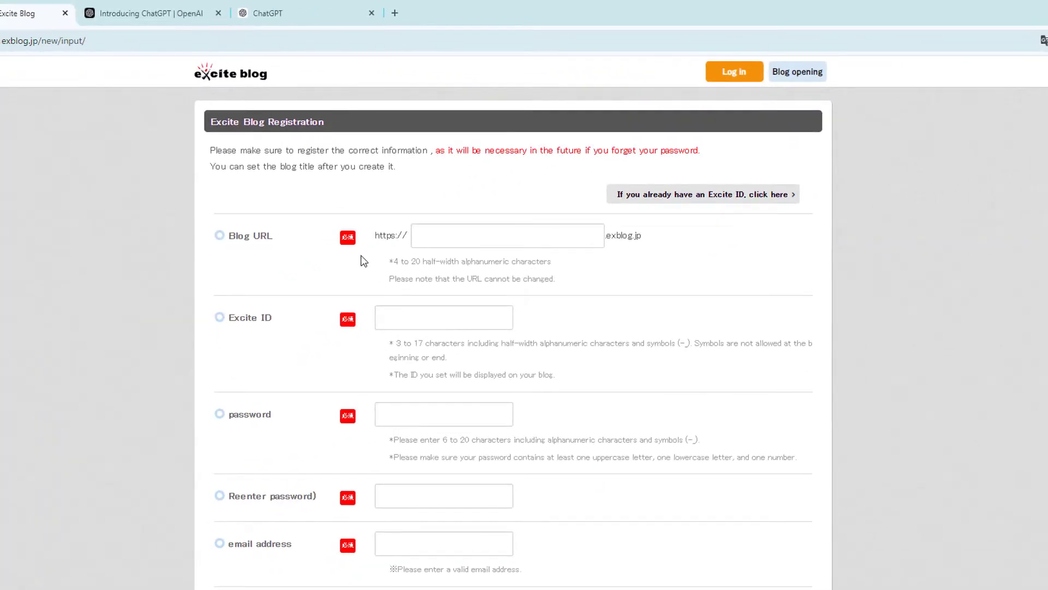
scroll(365, 262, down, 5)
scroll(519, 467, up, 5)
Close the intro tab and type 'suggest me Google AdSense Approval Topics/ Niches 2024' into ChatGPT.
click(219, 16)
click(168, 15)
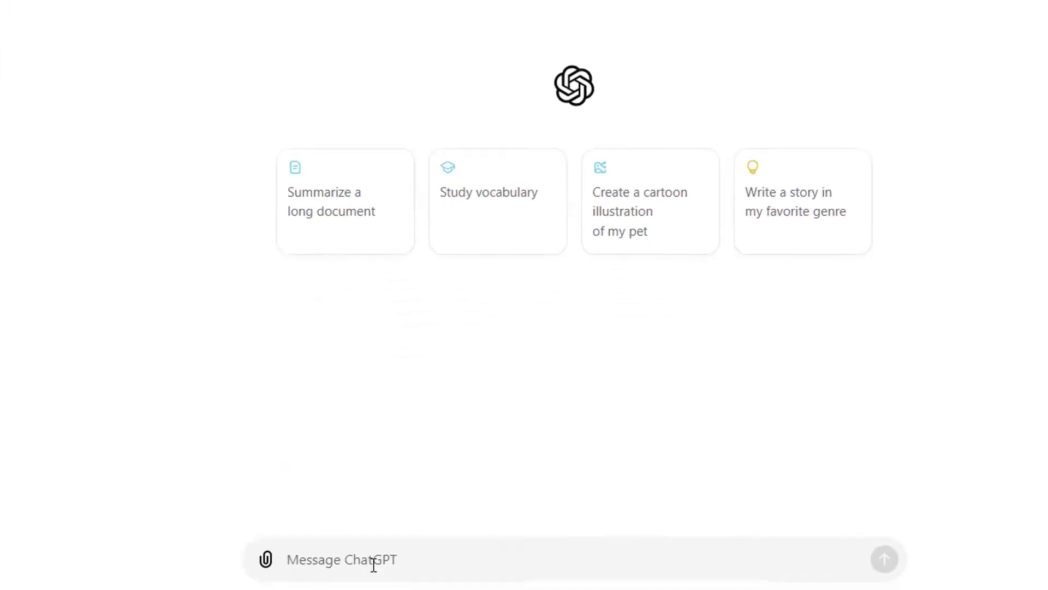
text(su)
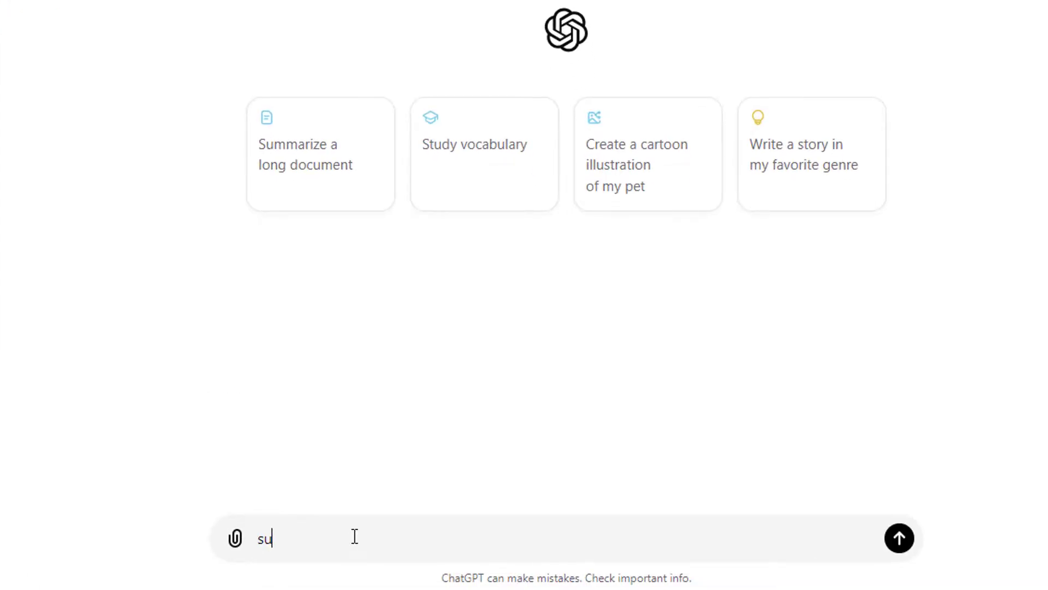
text(ggest m)
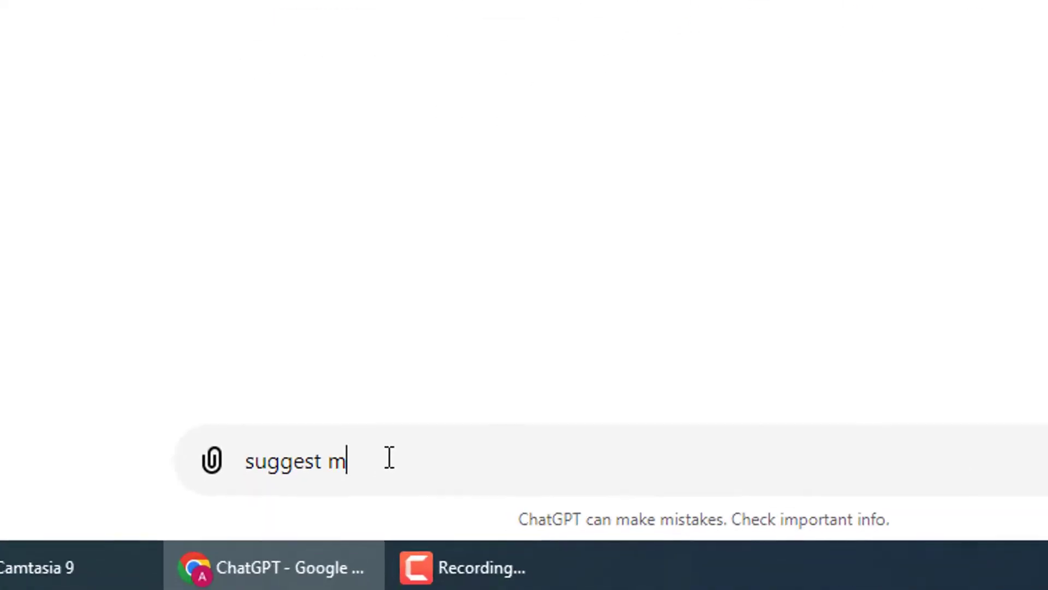
text(e Go)
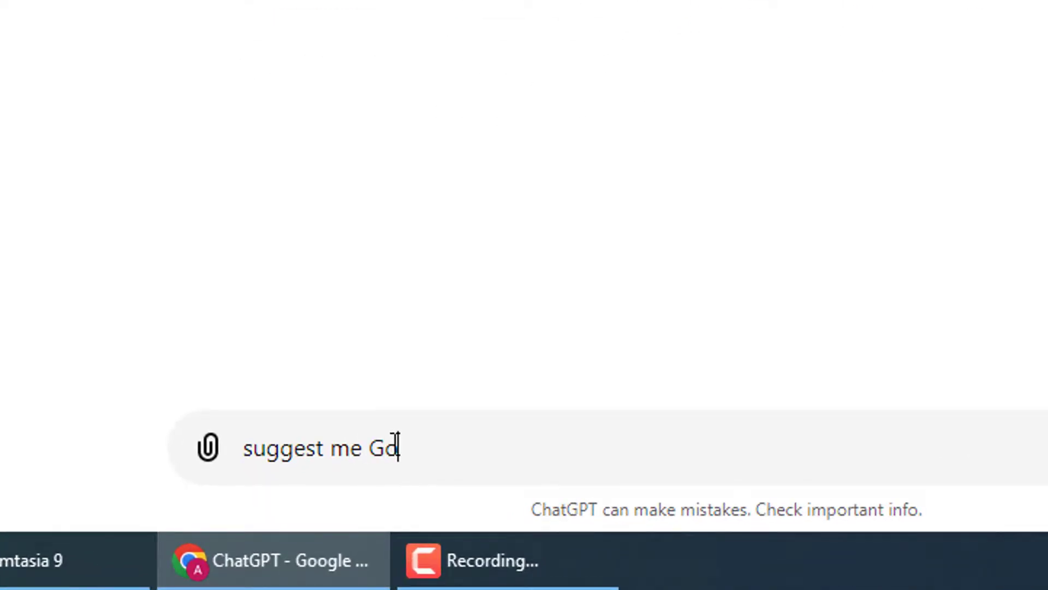
text(ogle AdSens)
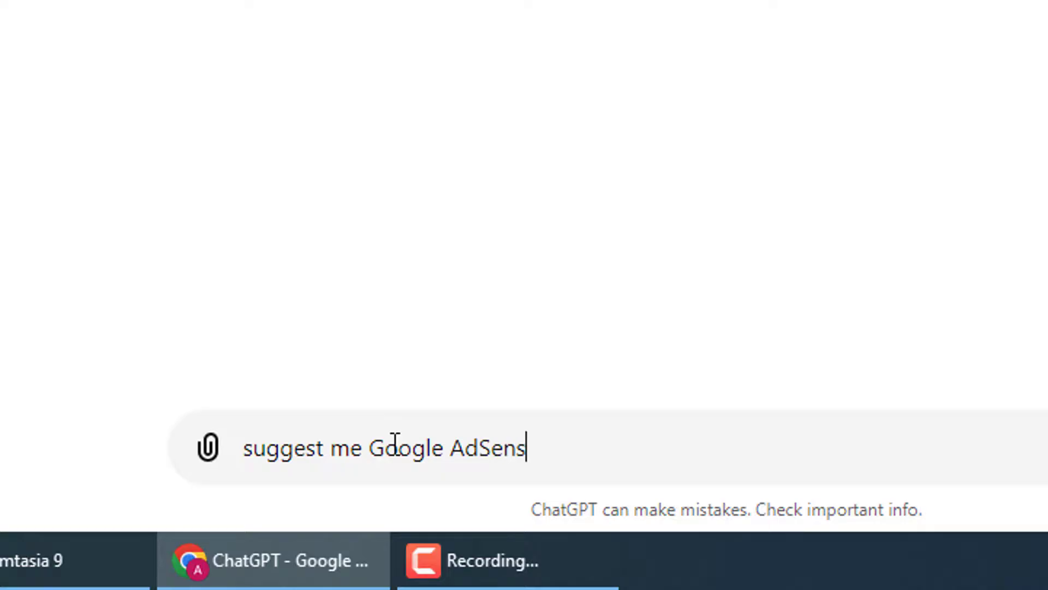
text(e Appr)
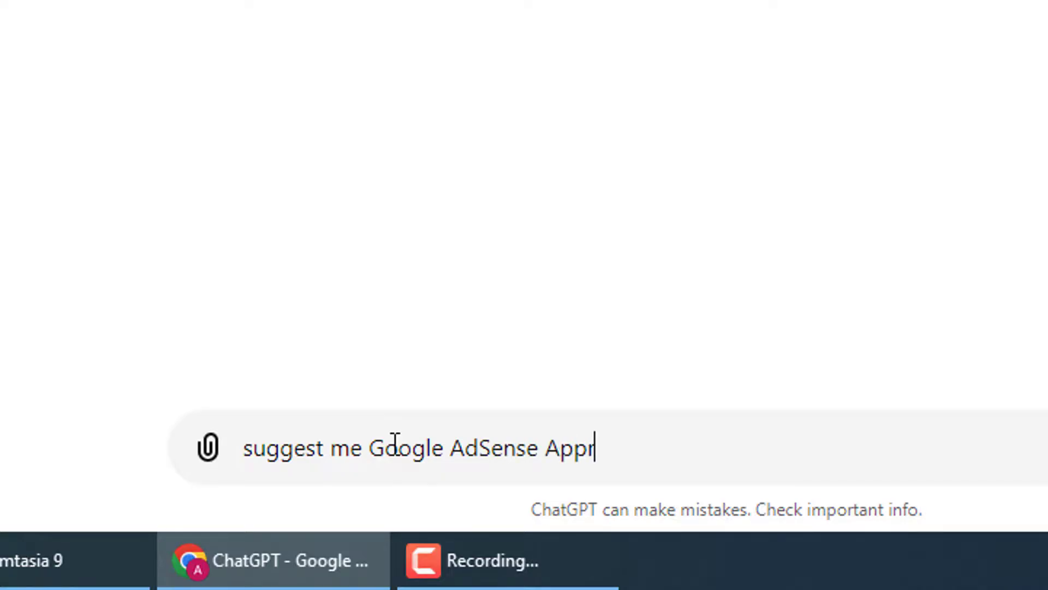
text(oval Topics/)
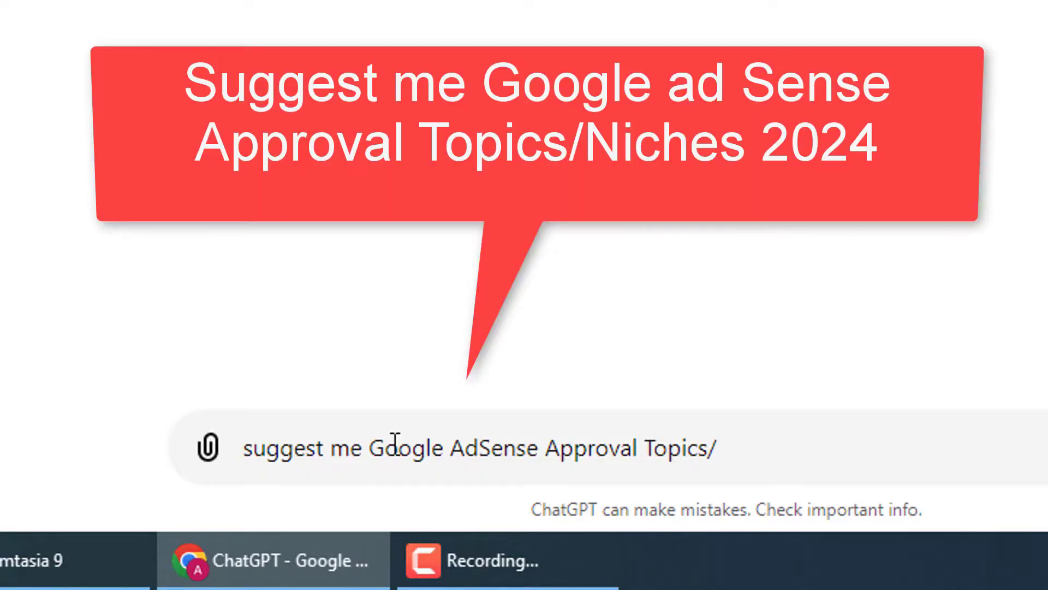
text( Niche)
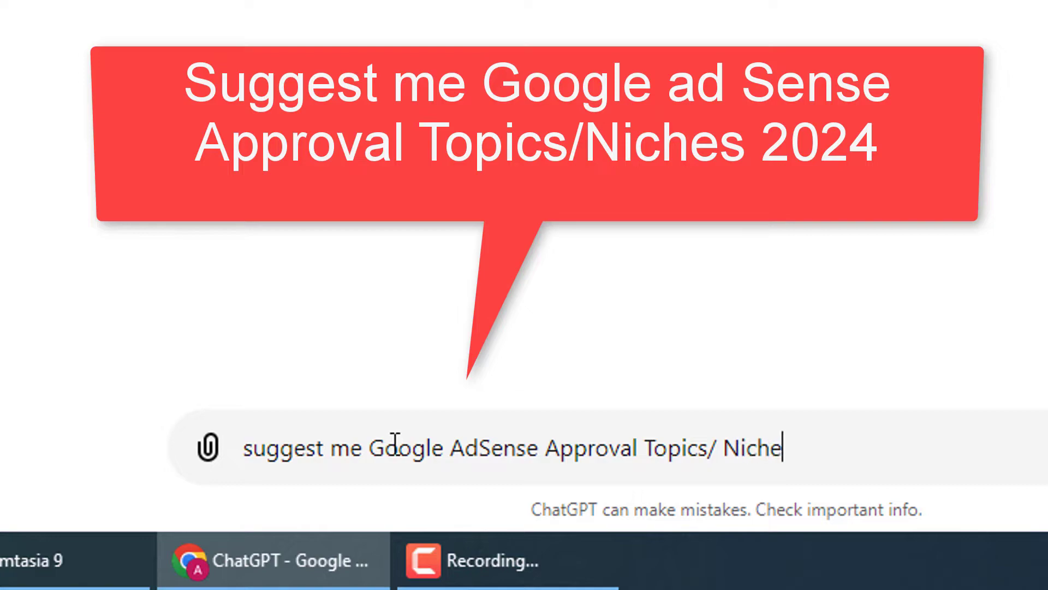
text(s 2024)
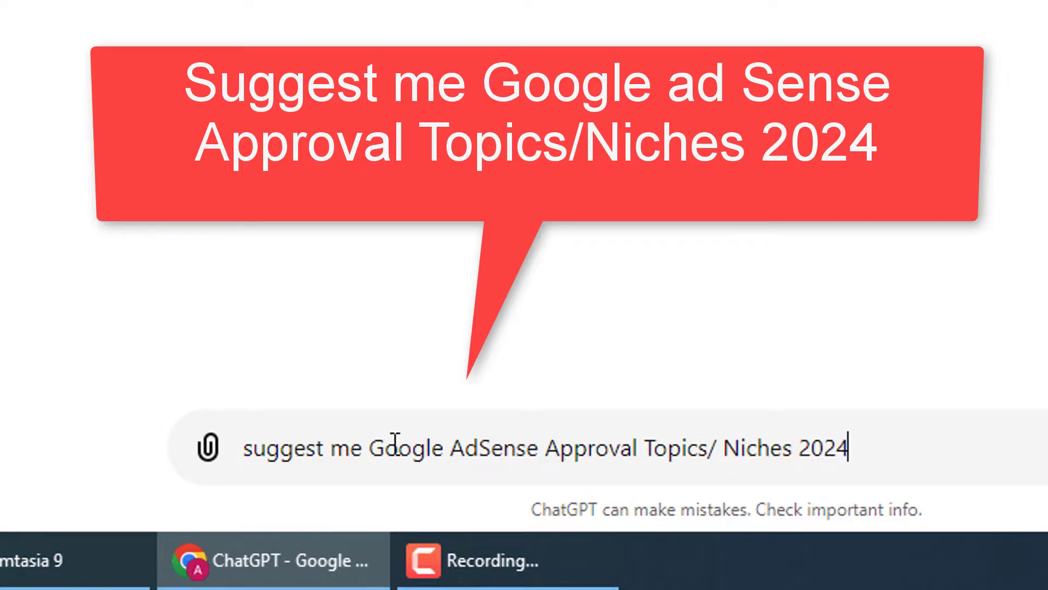
drag(909, 456, 241, 453)
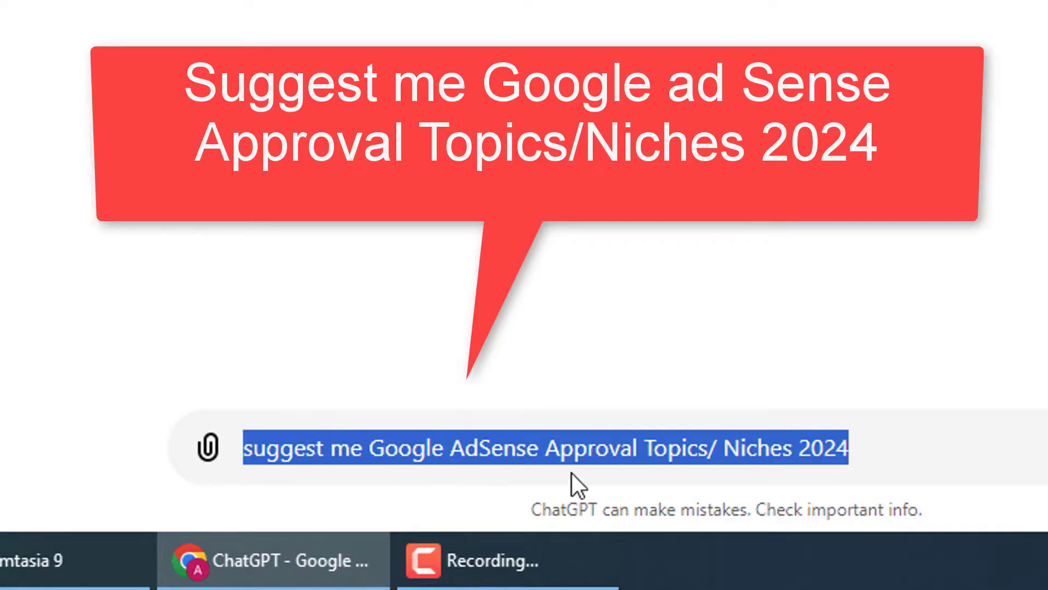
click(690, 448)
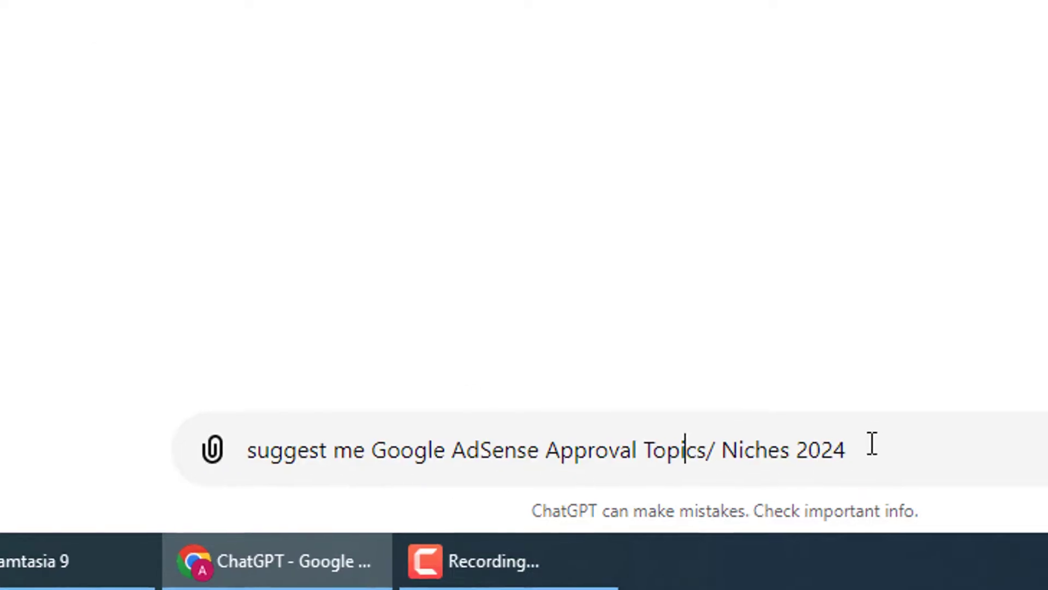
Send the AdSense niches prompt and highlight headings like Tech Reviews & Gadgets and Personal Finance.
click(977, 514)
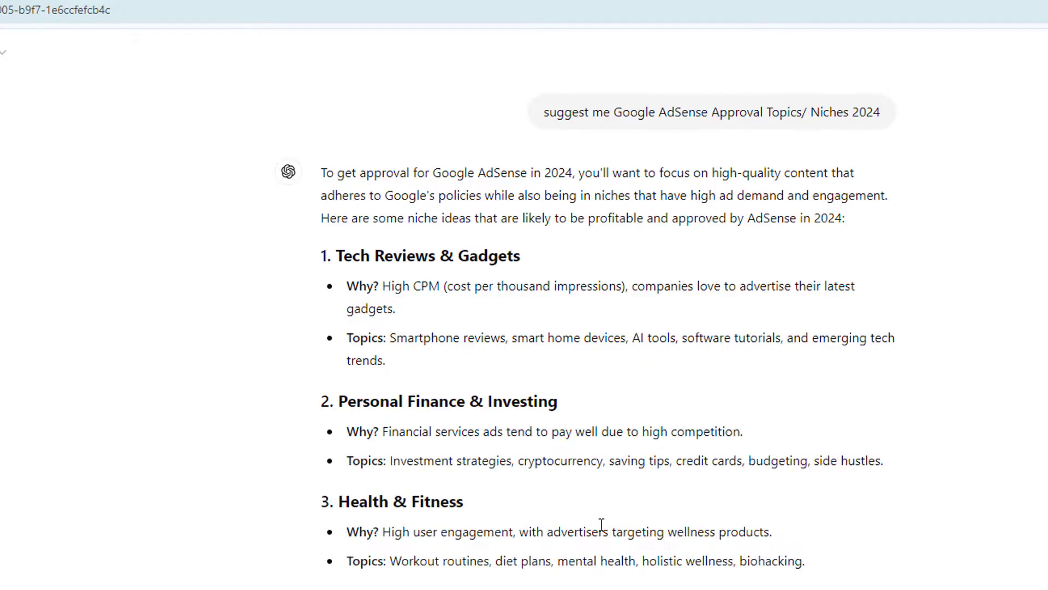
drag(333, 256, 553, 271)
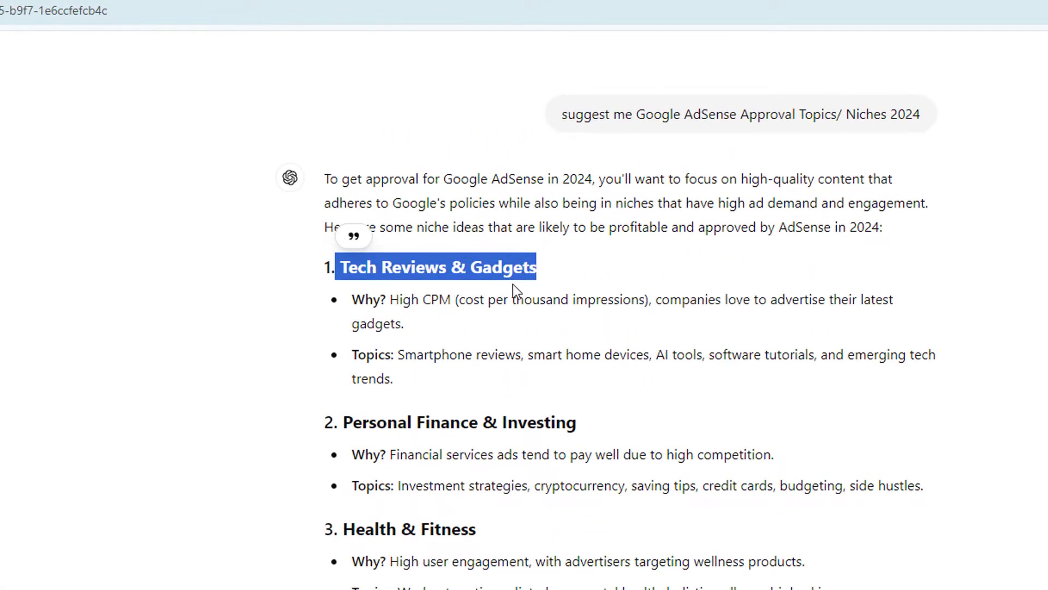
click(509, 285)
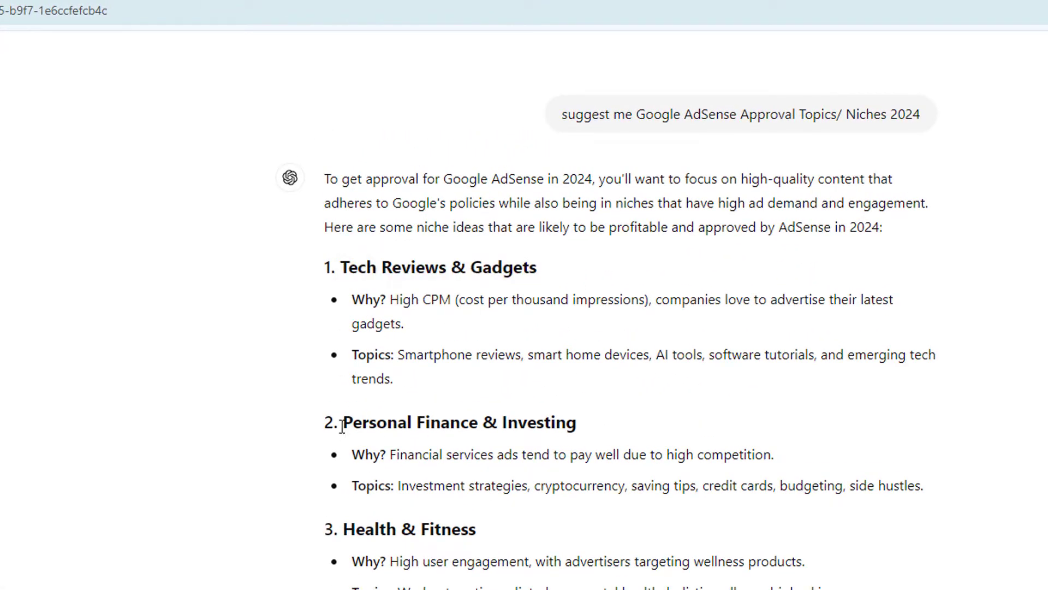
drag(342, 426, 578, 427)
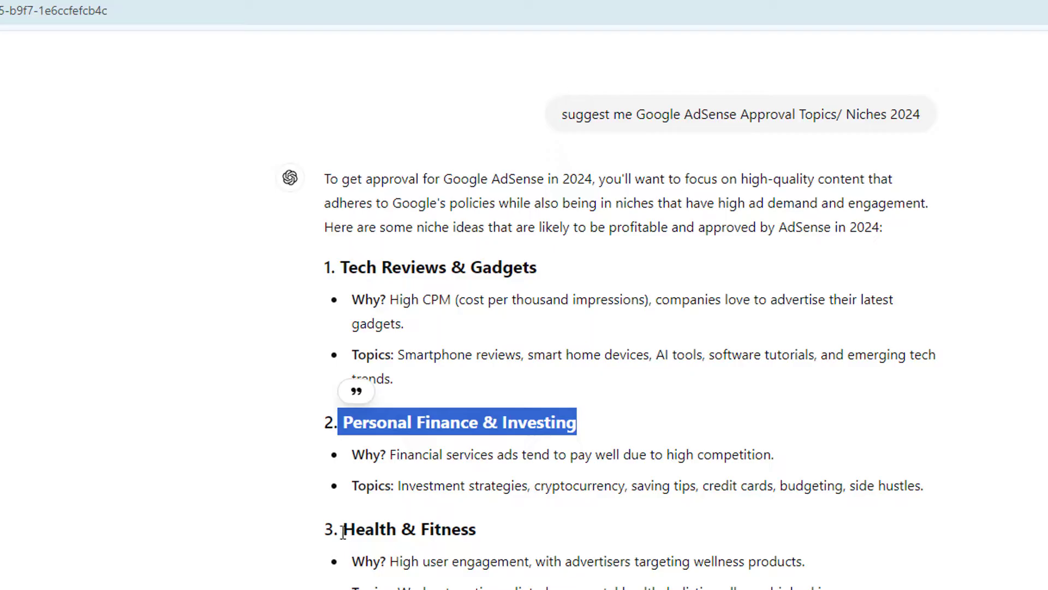
drag(342, 532, 490, 533)
scroll(490, 532, down, 3)
scroll(490, 532, down, 1)
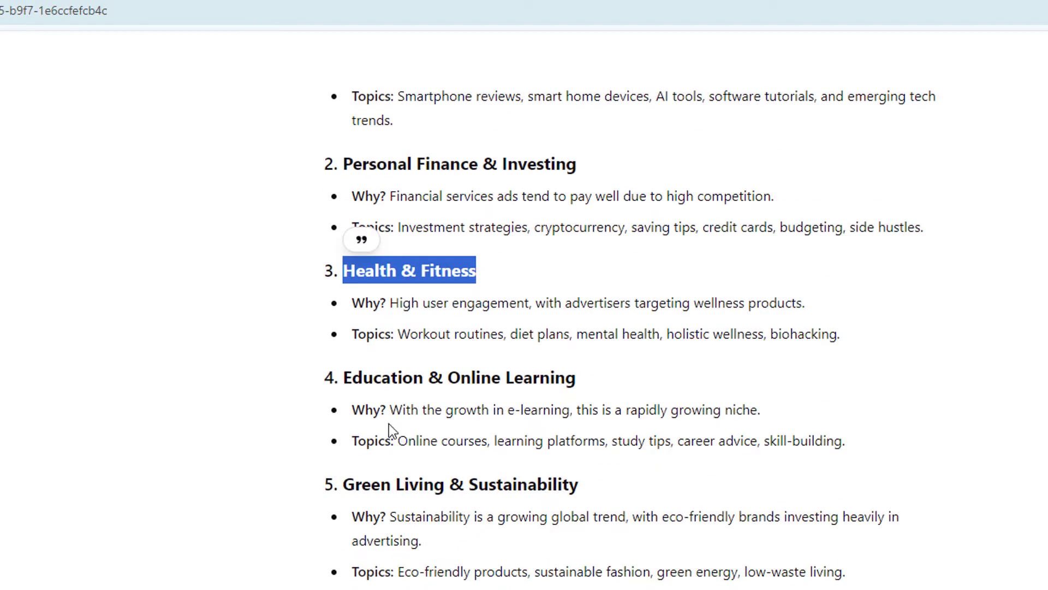
drag(349, 379, 597, 383)
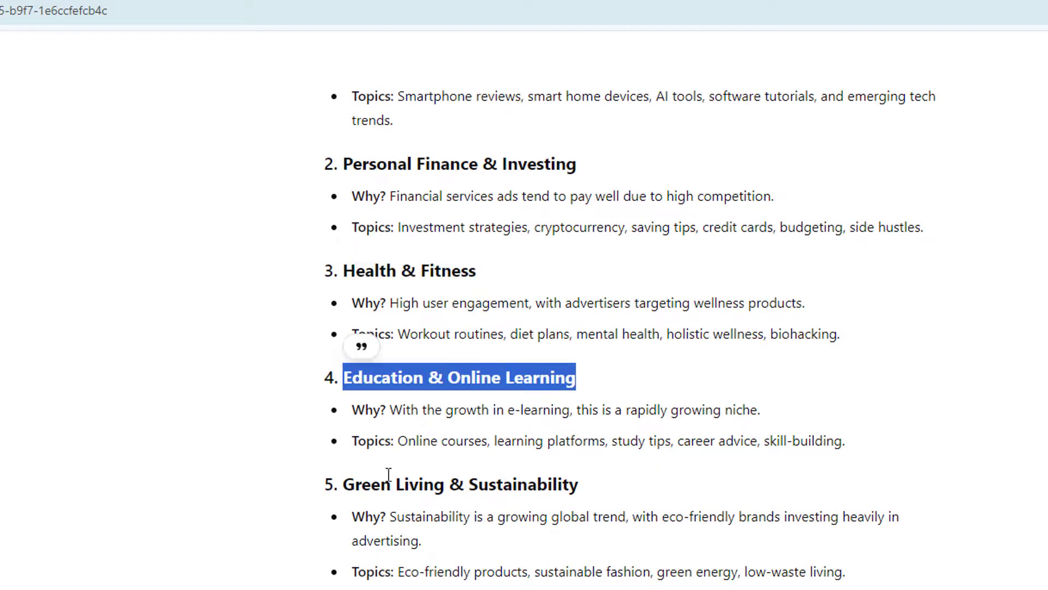
drag(345, 490, 640, 490)
drag(344, 589, 404, 589)
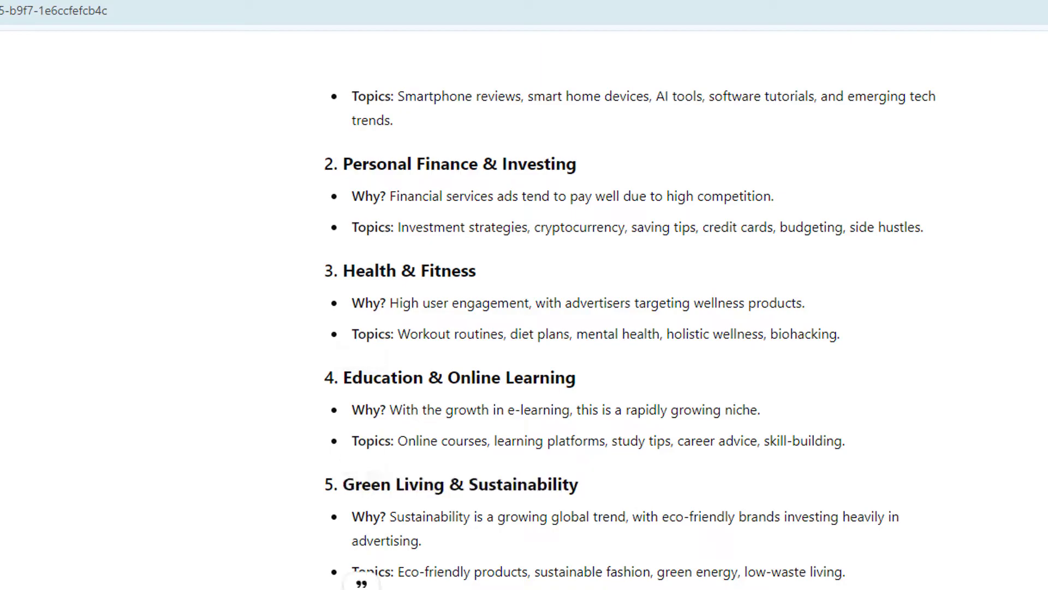
Scroll the rest of the niche list, highlight Health & Fitness, and return to the registration form.
scroll(404, 589, down, 4)
scroll(624, 334, down, 11)
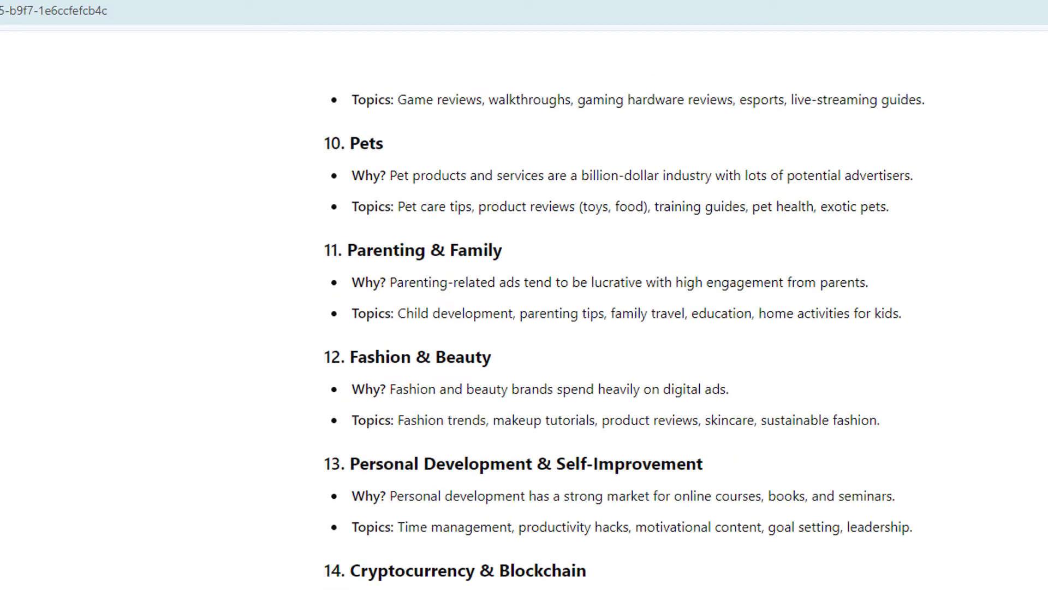
scroll(621, 329, down, 2)
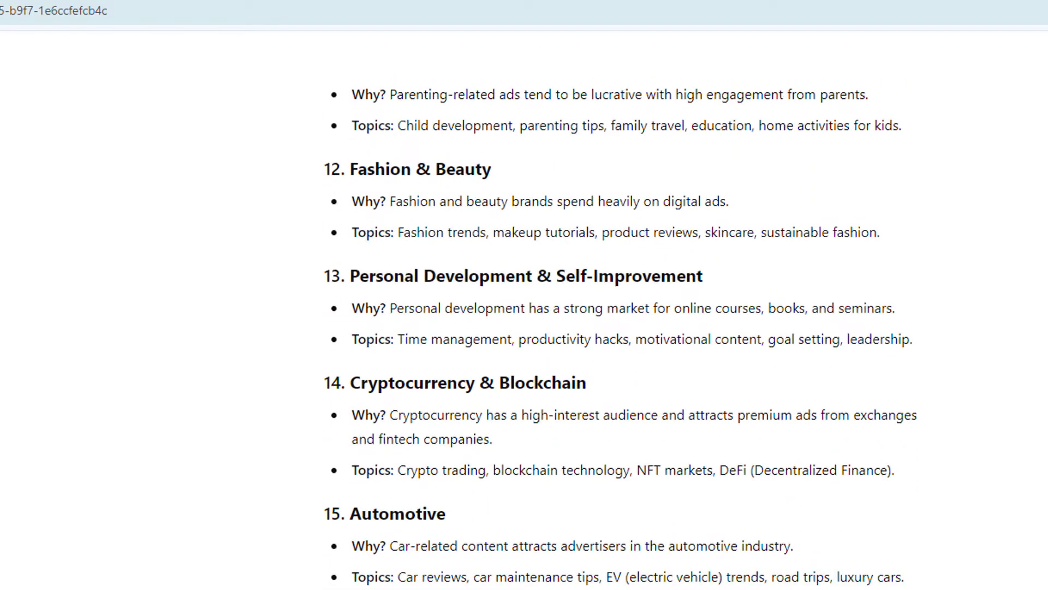
scroll(621, 329, down, 1)
scroll(620, 329, down, 1)
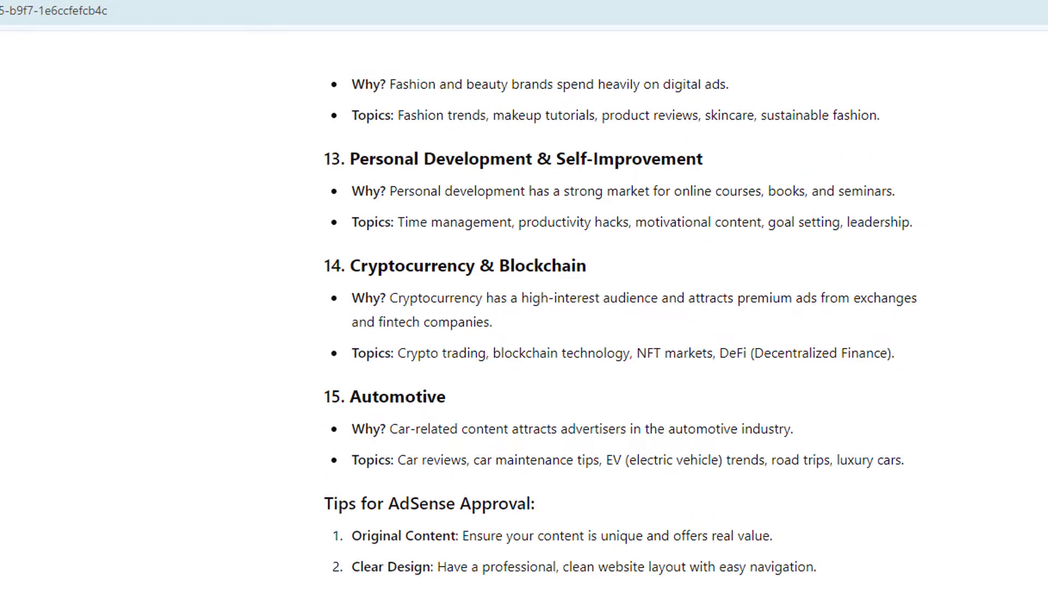
scroll(621, 330, down, 1)
scroll(621, 329, up, 11)
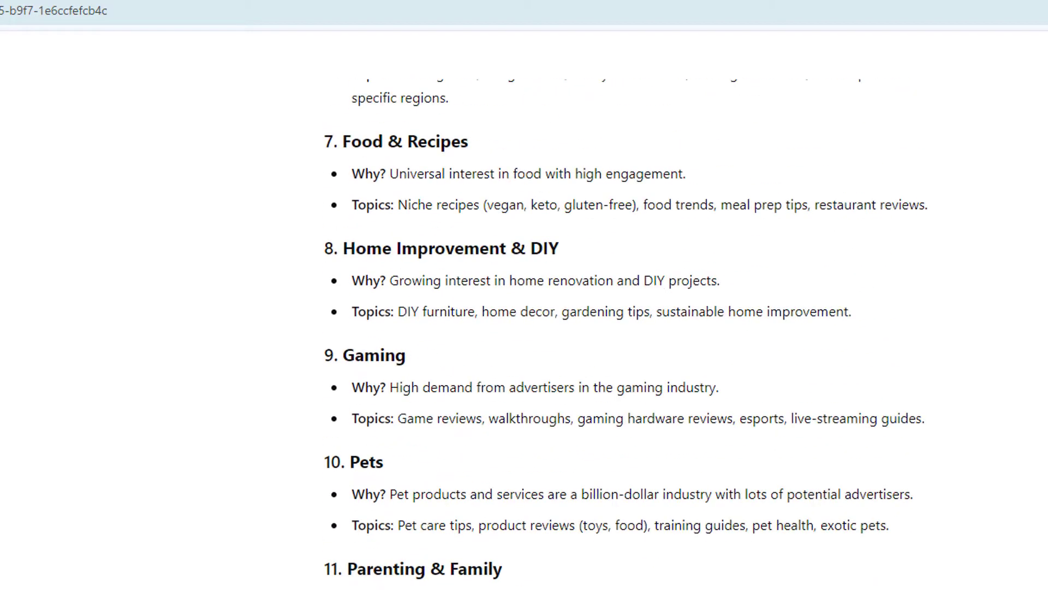
scroll(346, 447, up, 6)
scroll(454, 472, down, 2)
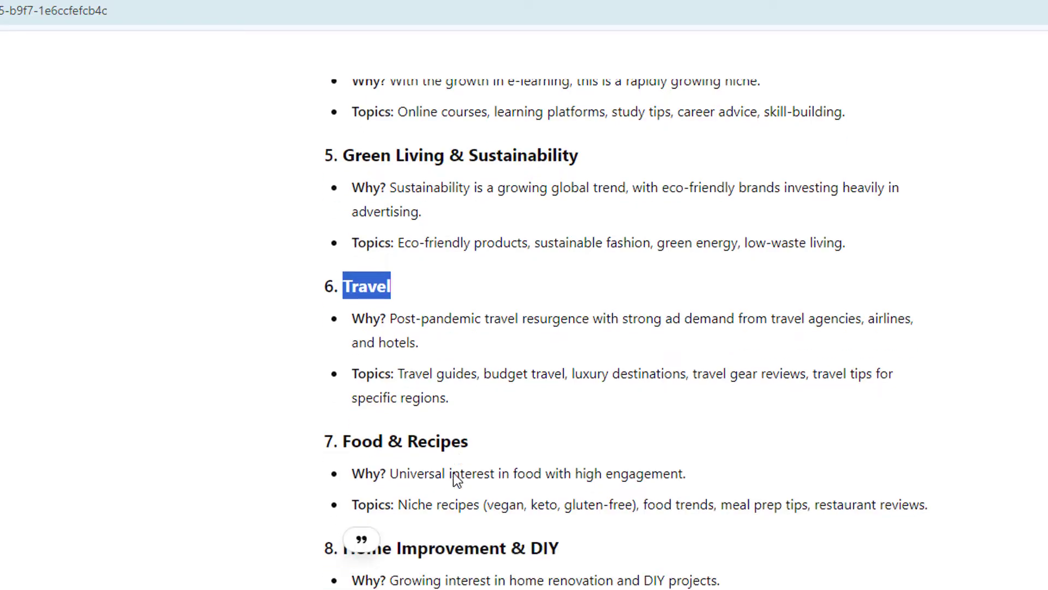
scroll(455, 473, up, 5)
scroll(454, 473, up, 6)
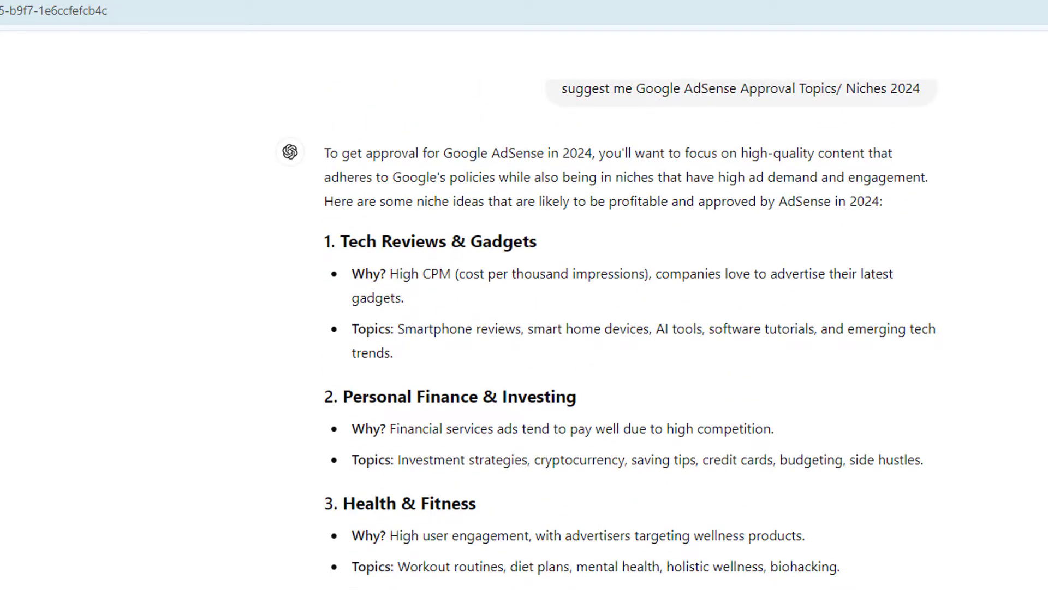
drag(339, 503, 492, 502)
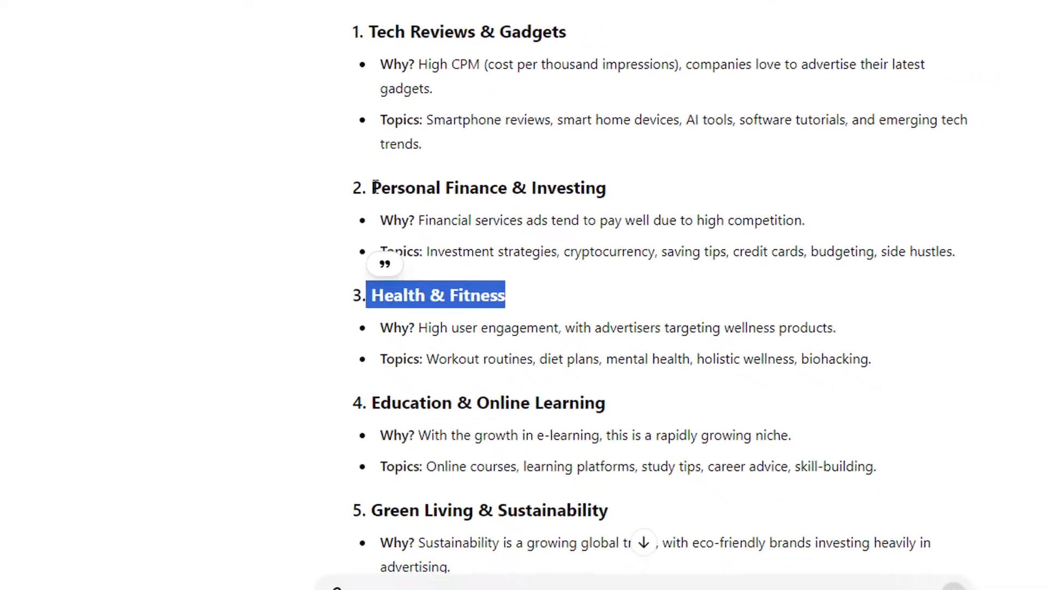
drag(403, 203, 654, 203)
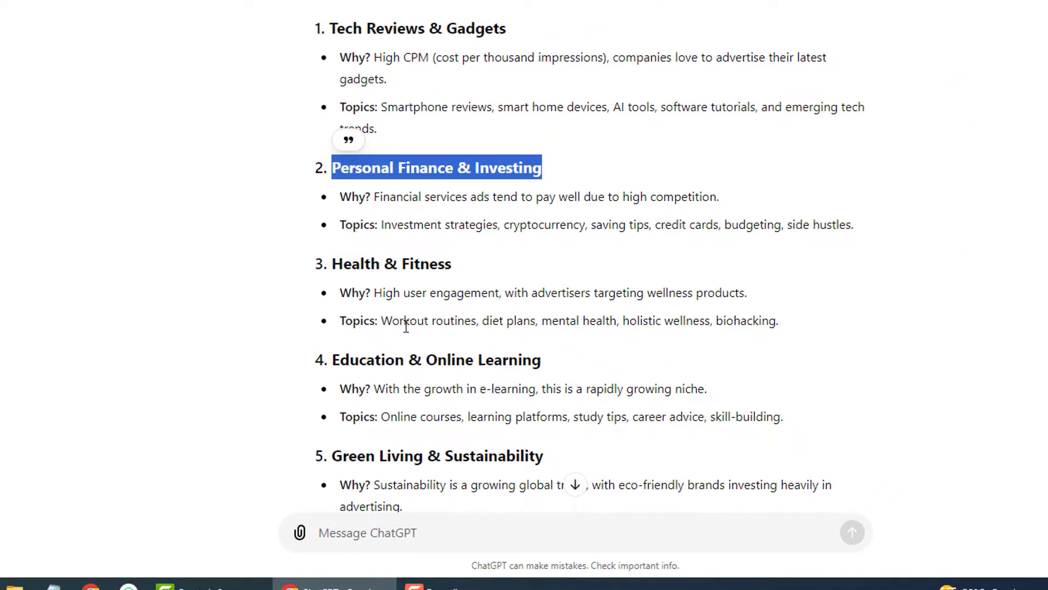
click(436, 282)
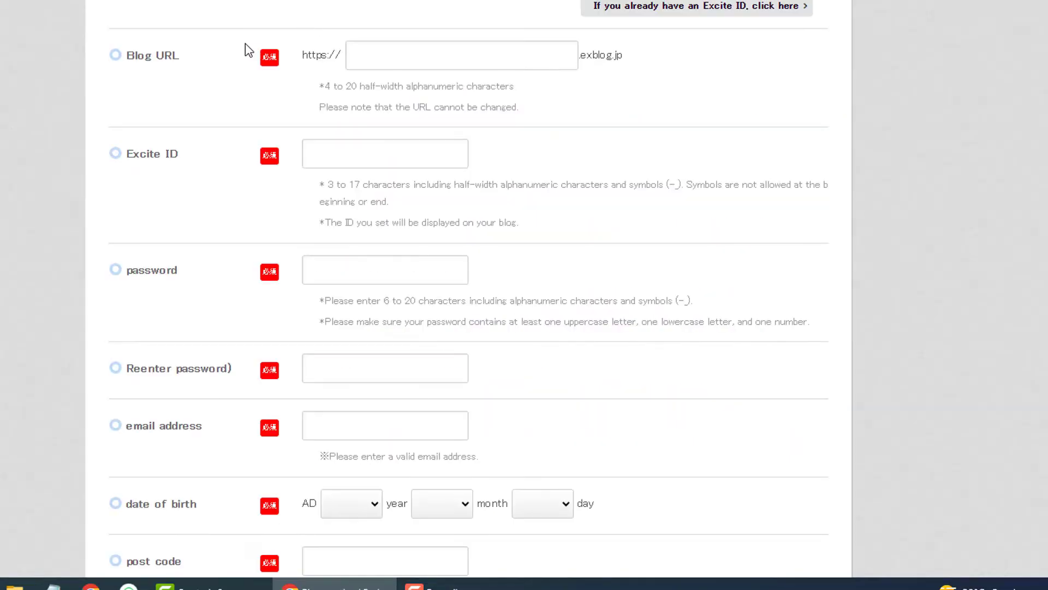
drag(181, 56, 125, 59)
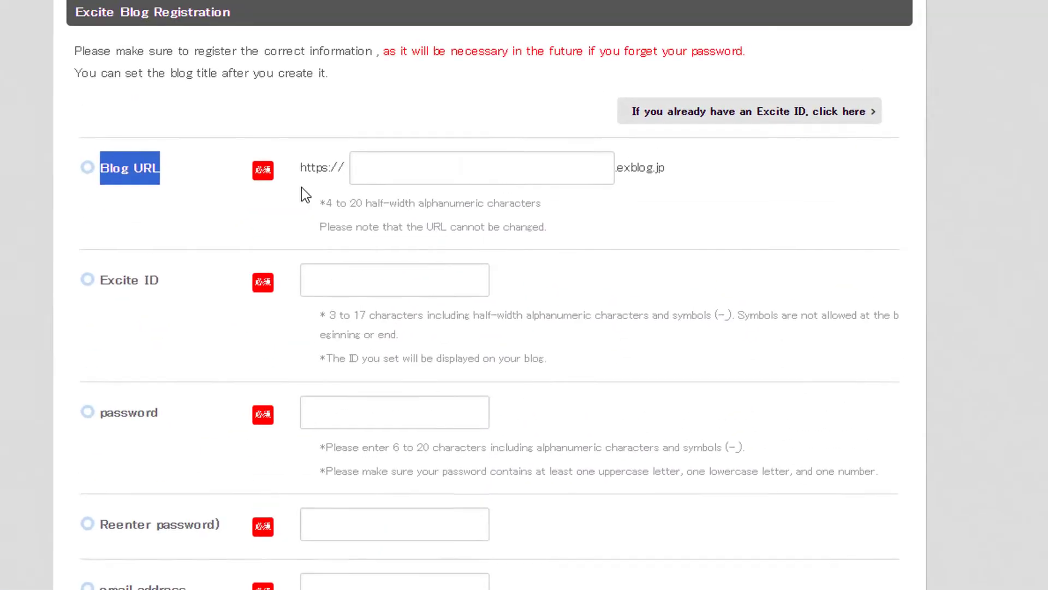
click(359, 56)
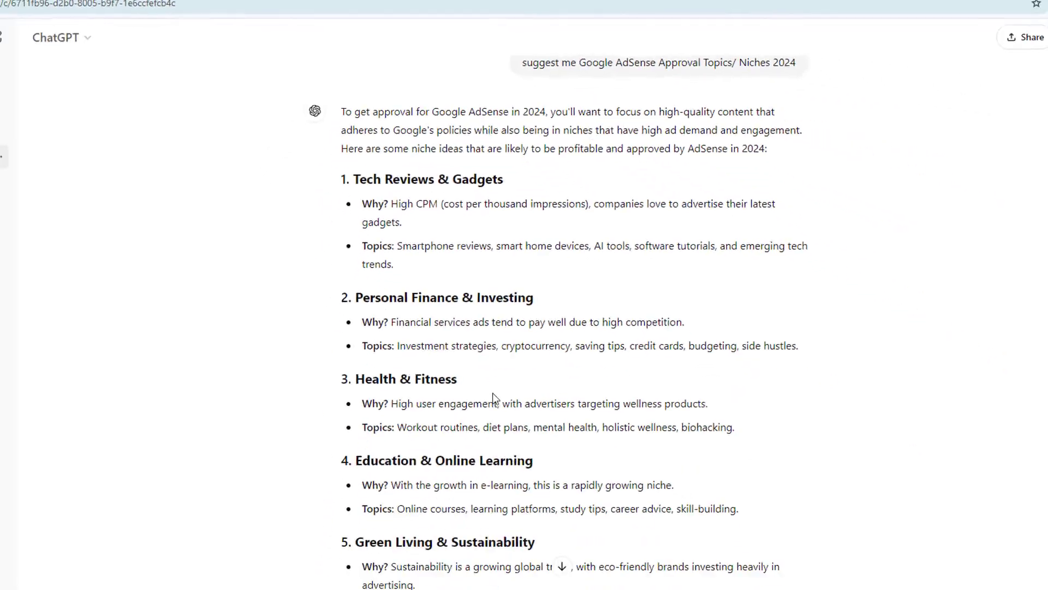
Type the prompt 'write 50 Unique domain Name "Health & Fitness"', correcting the spelling of Unique.
mouse_move(451, 332)
mouse_down()
mouse_move(362, 330)
mouse_move(479, 340)
mouse_up()
click(363, 333)
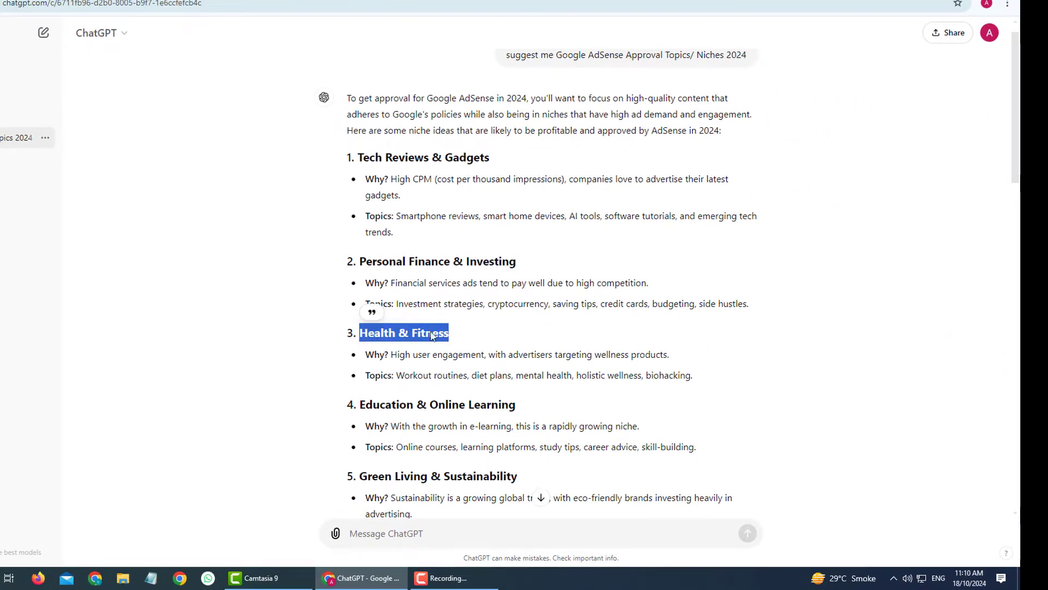
click(394, 538)
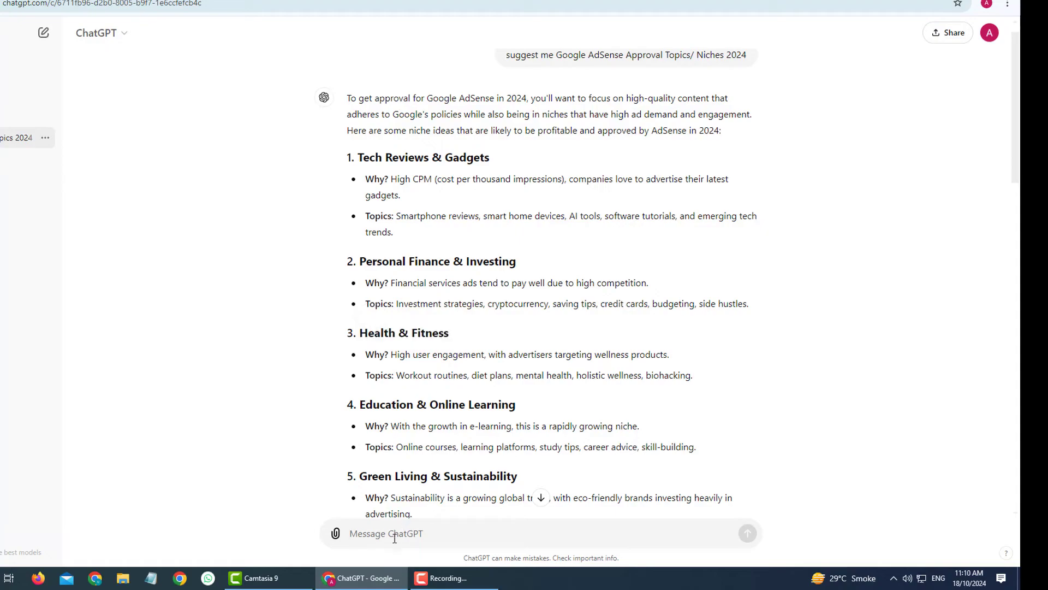
text(write 50 Uniuqe)
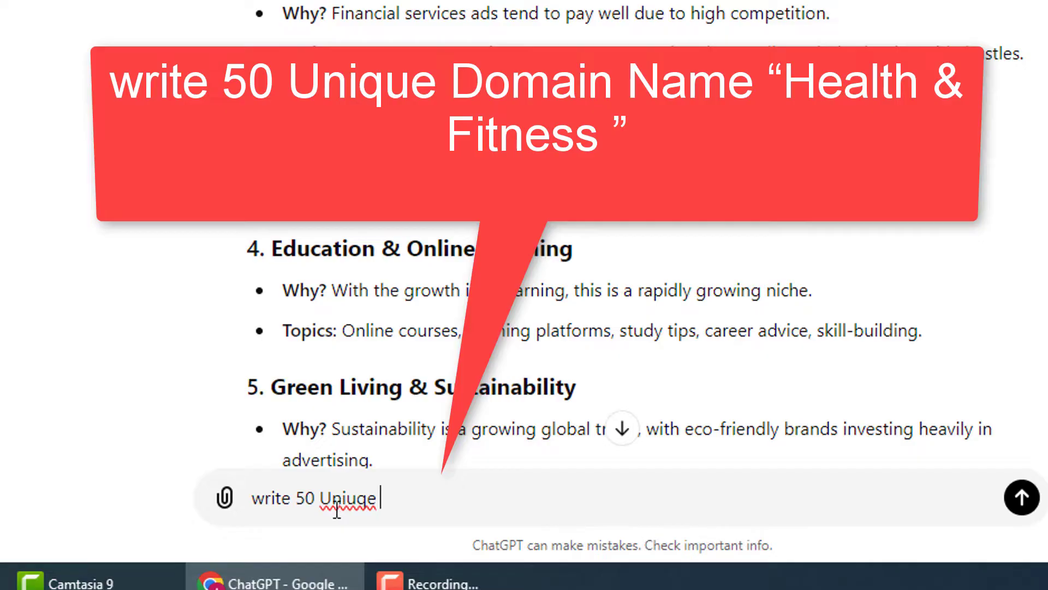
right_click(352, 505)
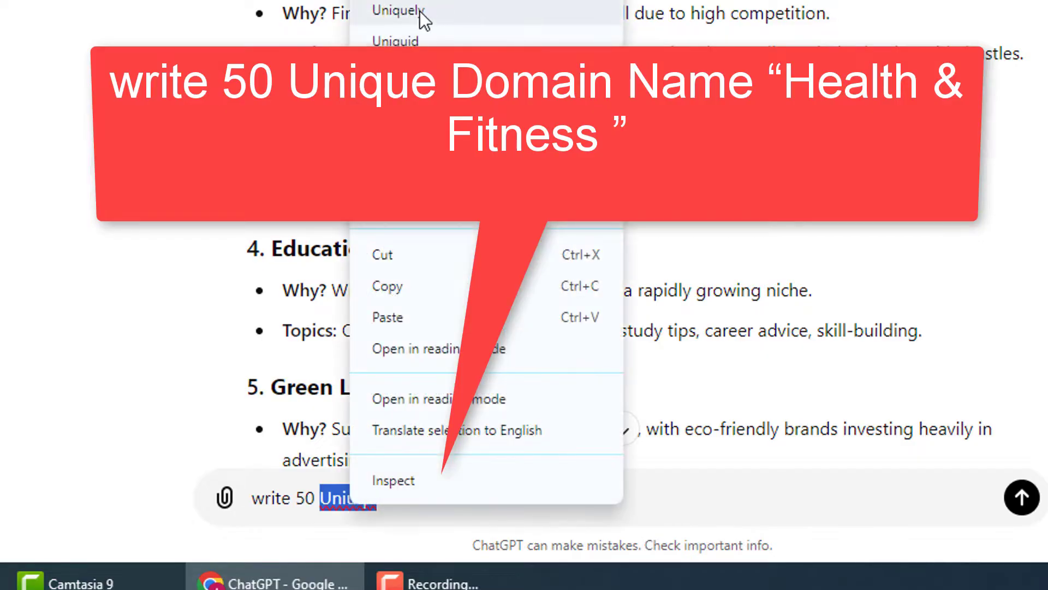
click(325, 507)
click(323, 500)
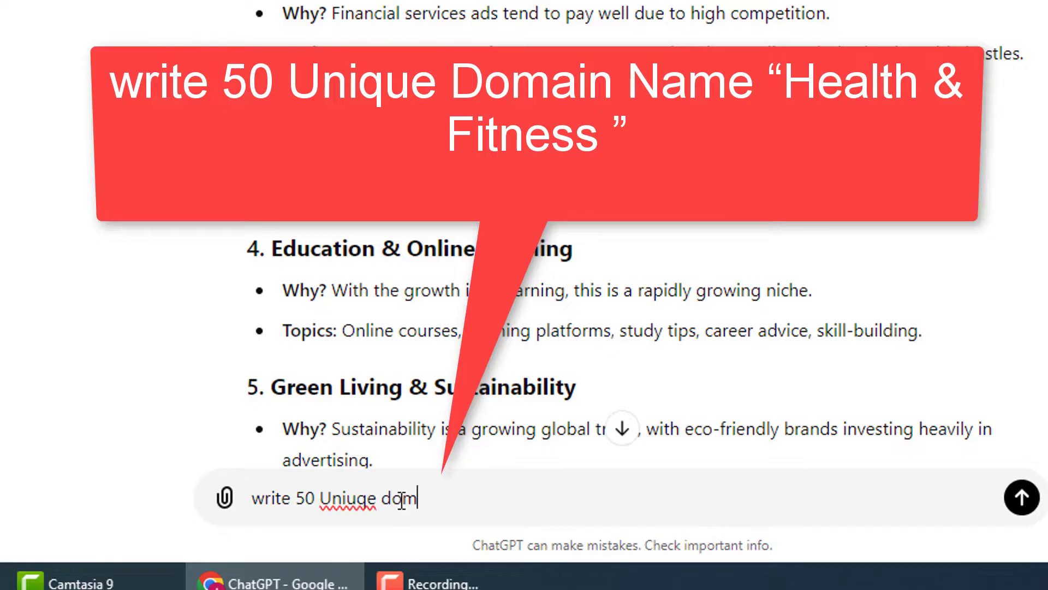
text(n)
key(BackSpace)
key(BackSpace)
text(Name Health & Fitness)
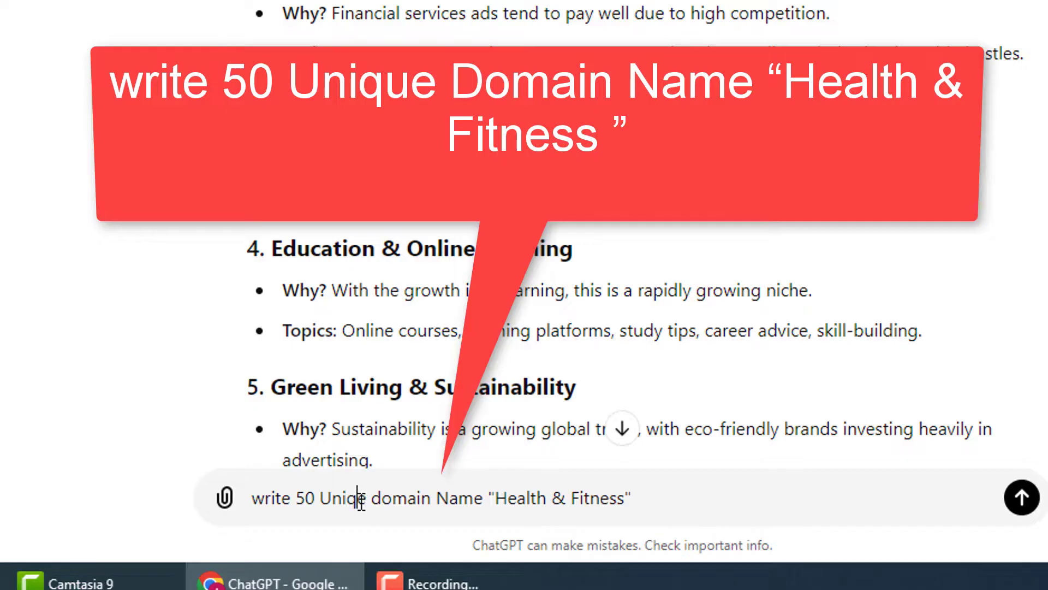
text(u)
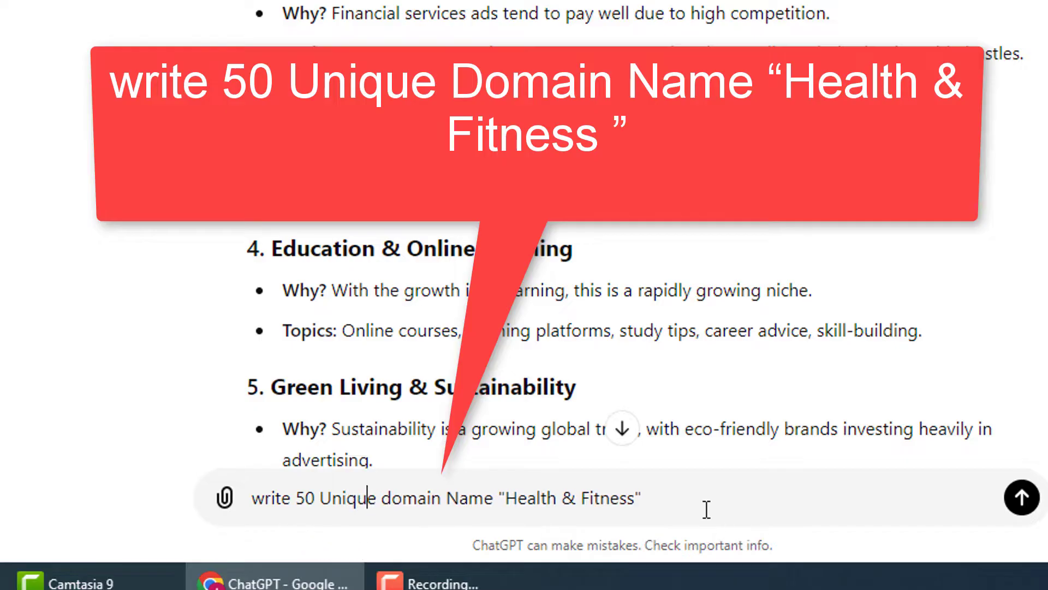
drag(548, 498, 260, 498)
click(253, 500)
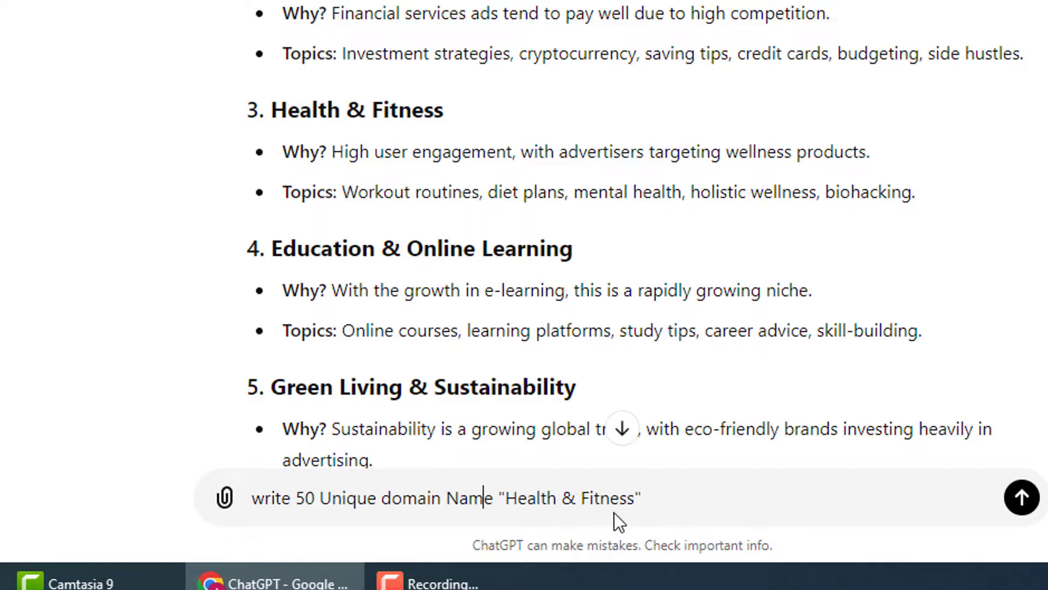
Check the Health & Fitness heading and send the domain name request.
scroll(360, 140, up, 1)
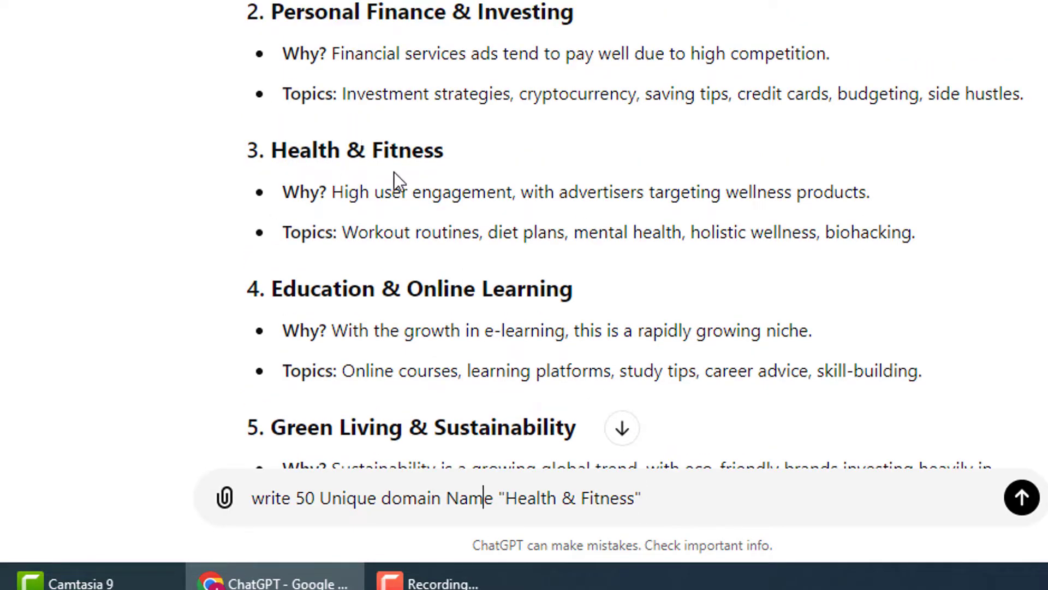
triple_click(302, 162)
scroll(756, 291, down, 13)
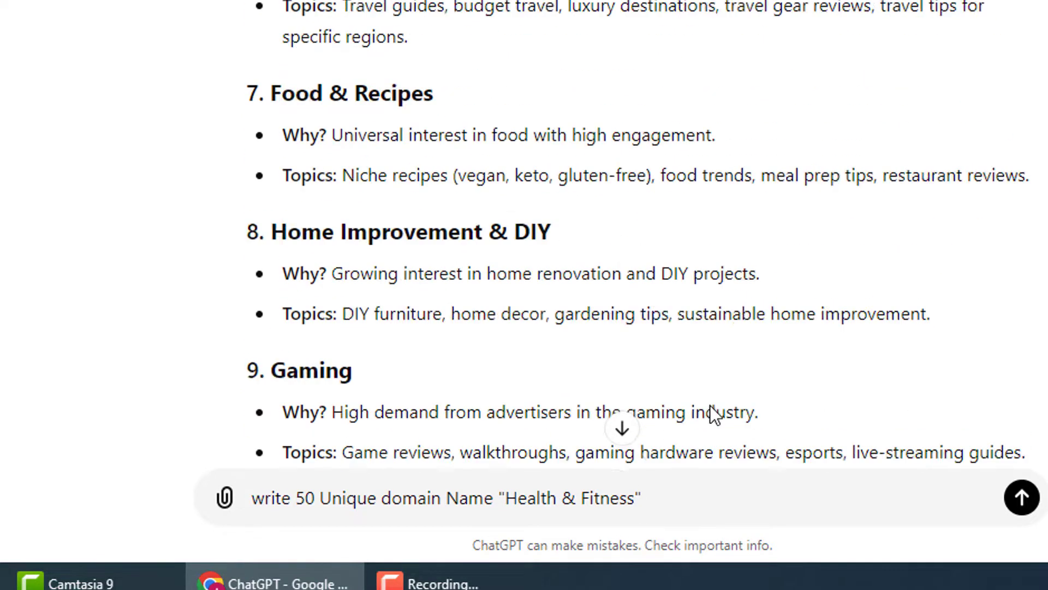
click(1021, 497)
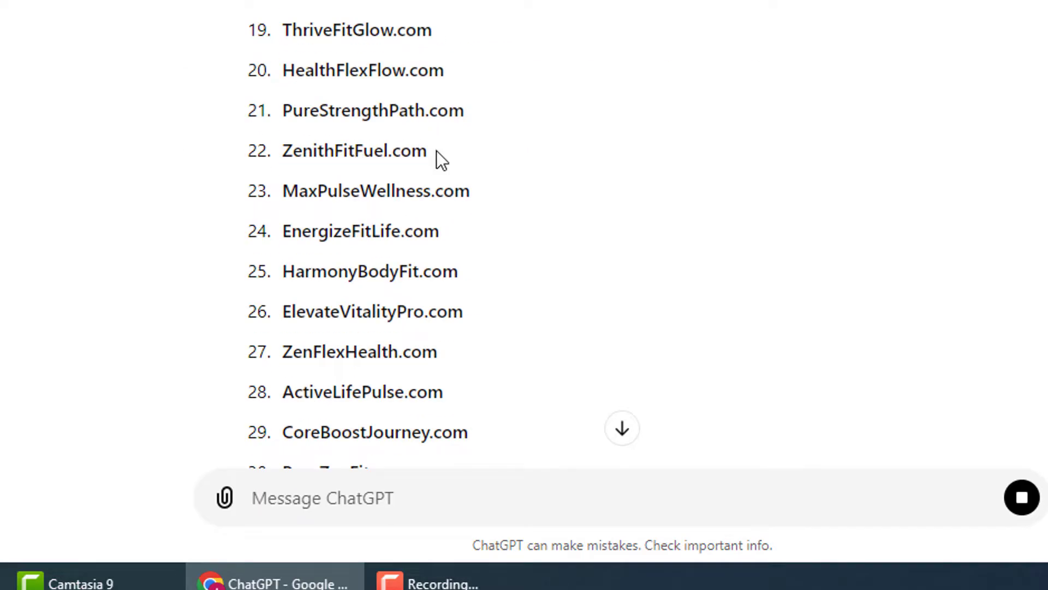
Copy ZenithFitFuel.com from ChatGPT's domain list and open a new browser tab.
drag(434, 151, 293, 150)
mouse_move(292, 150)
mouse_down()
mouse_move(281, 150)
mouse_move(290, 148)
mouse_up()
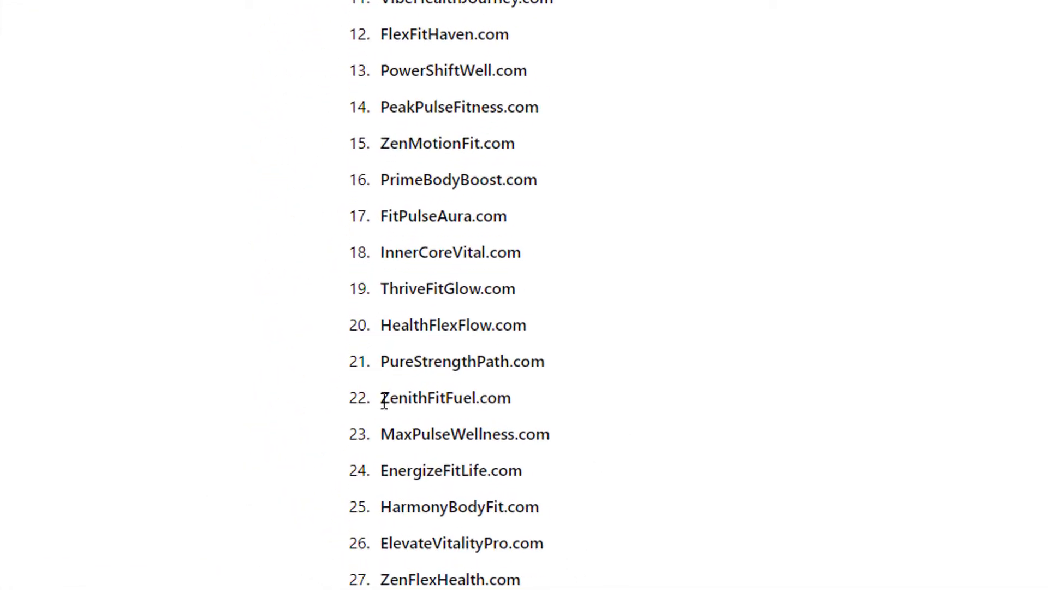
drag(376, 394, 462, 398)
right_click(453, 394)
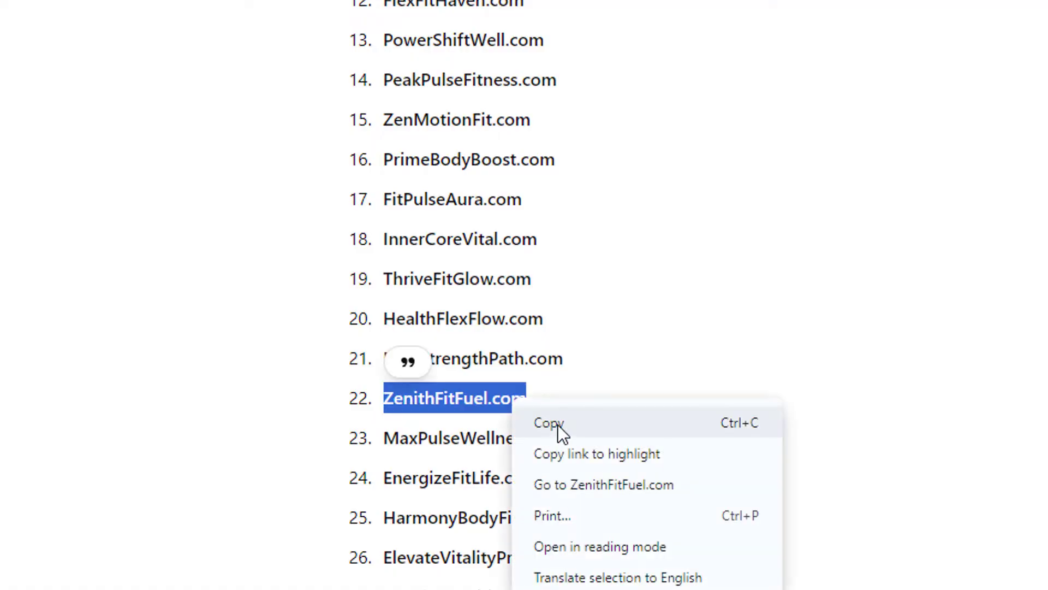
click(557, 424)
key(ctrl+t)
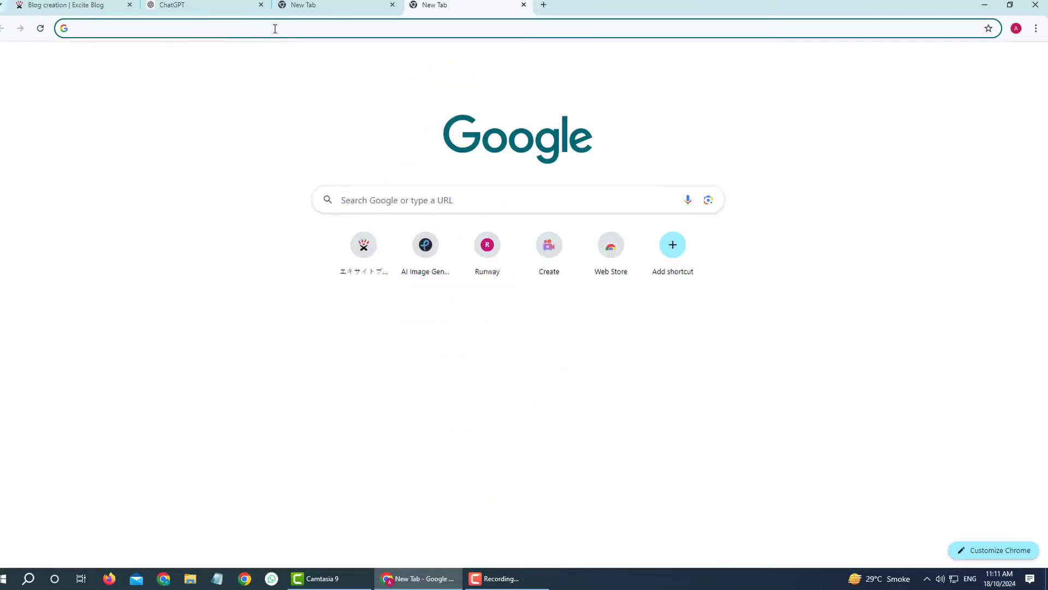
Search Google for ZenithFitFuel.com and confirm it returns no matches.
text(goog)
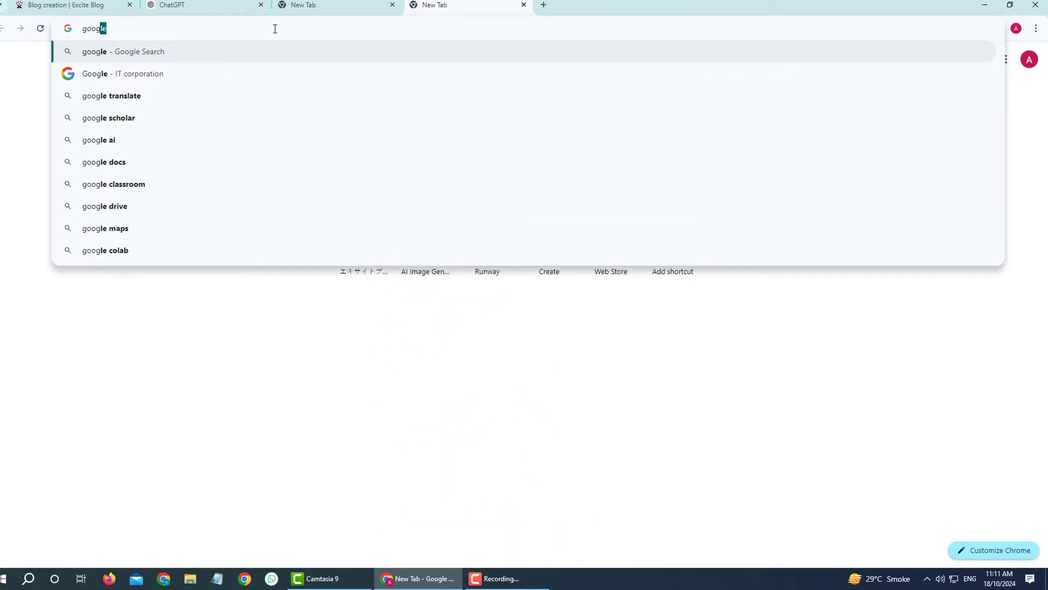
text(le.com)
key(Return)
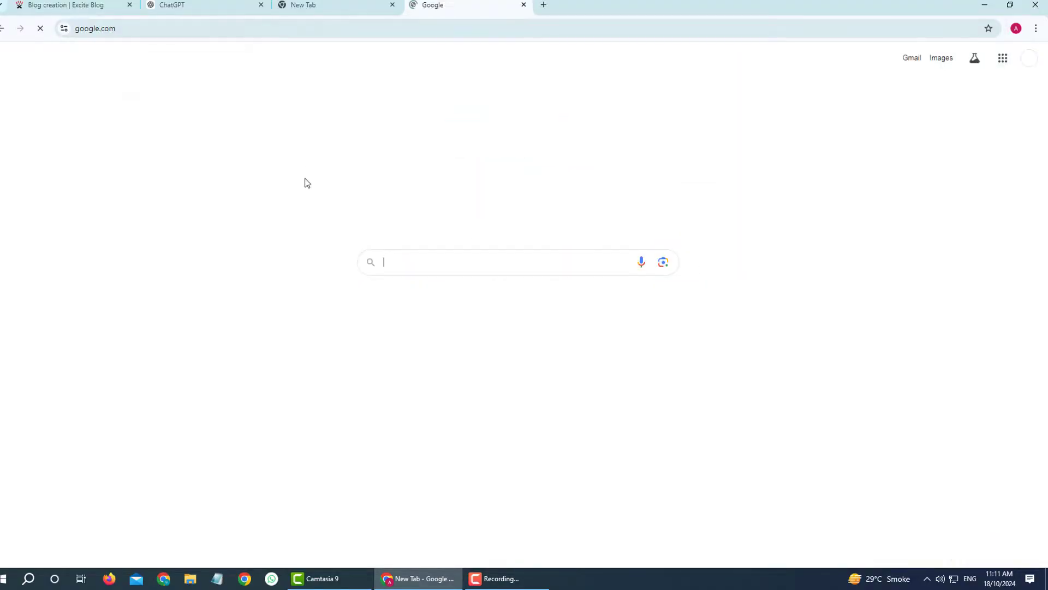
key(ctrl+v)
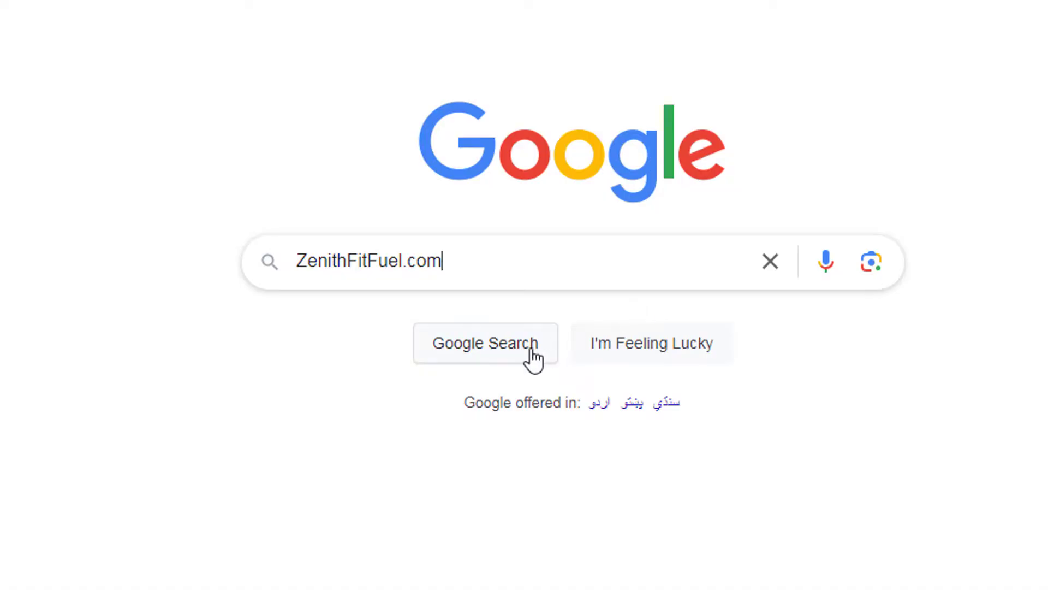
click(533, 359)
scroll(434, 492, down, 2)
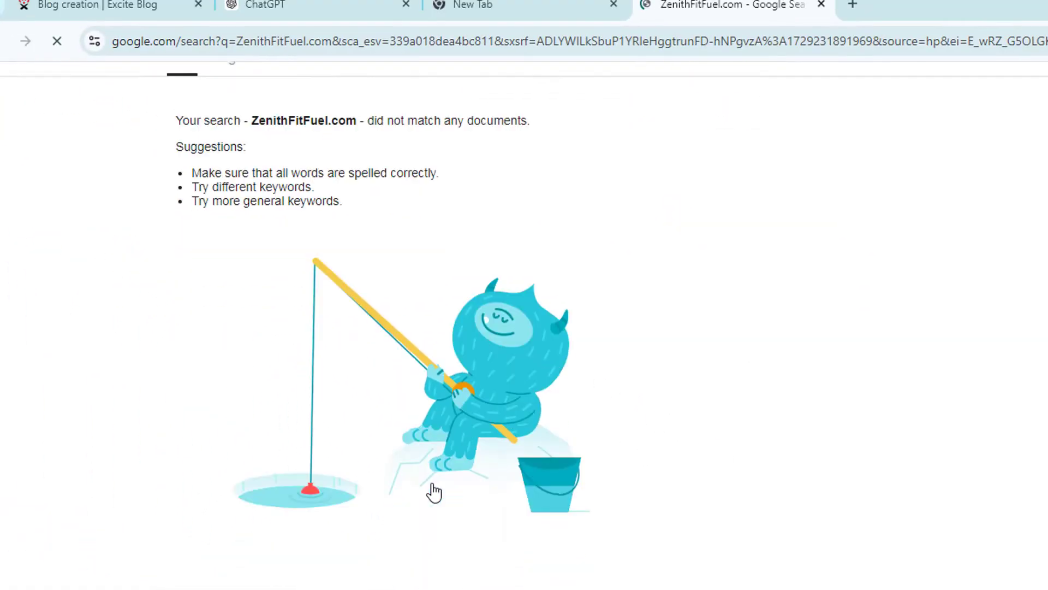
scroll(434, 492, up, 2)
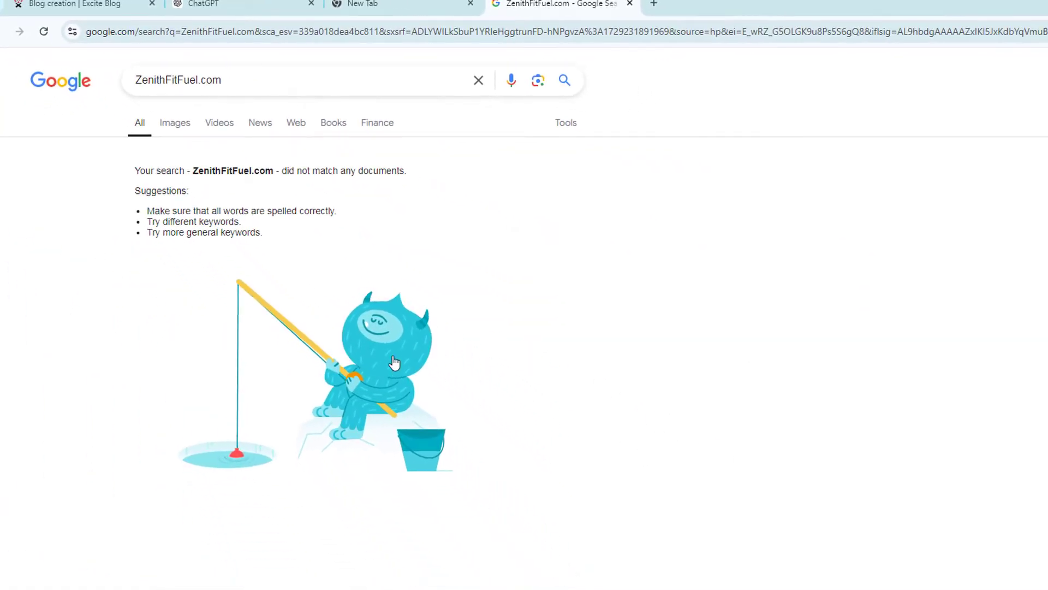
drag(135, 171, 166, 172)
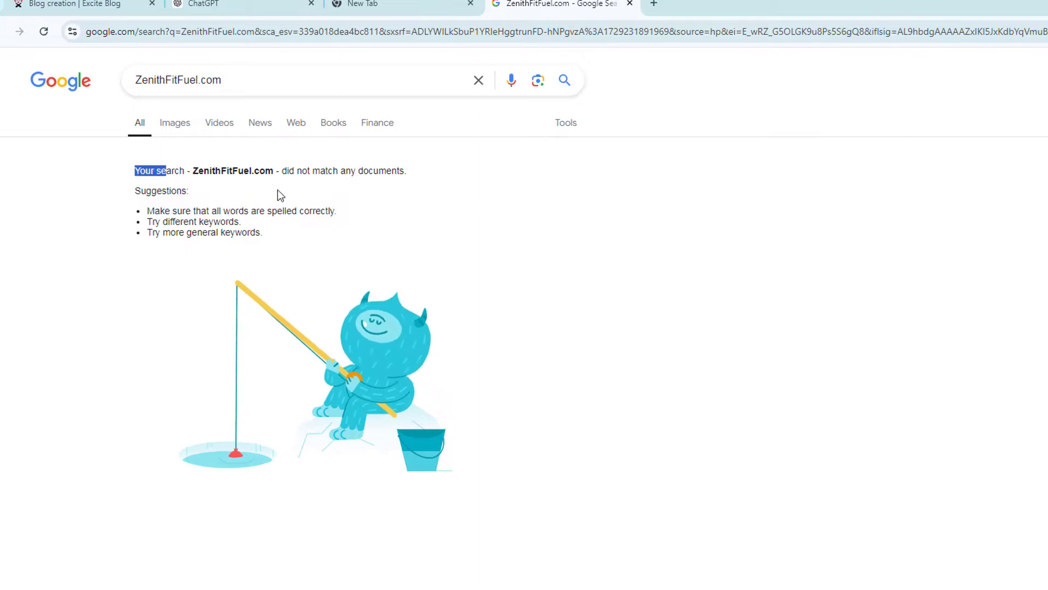
drag(277, 190, 372, 243)
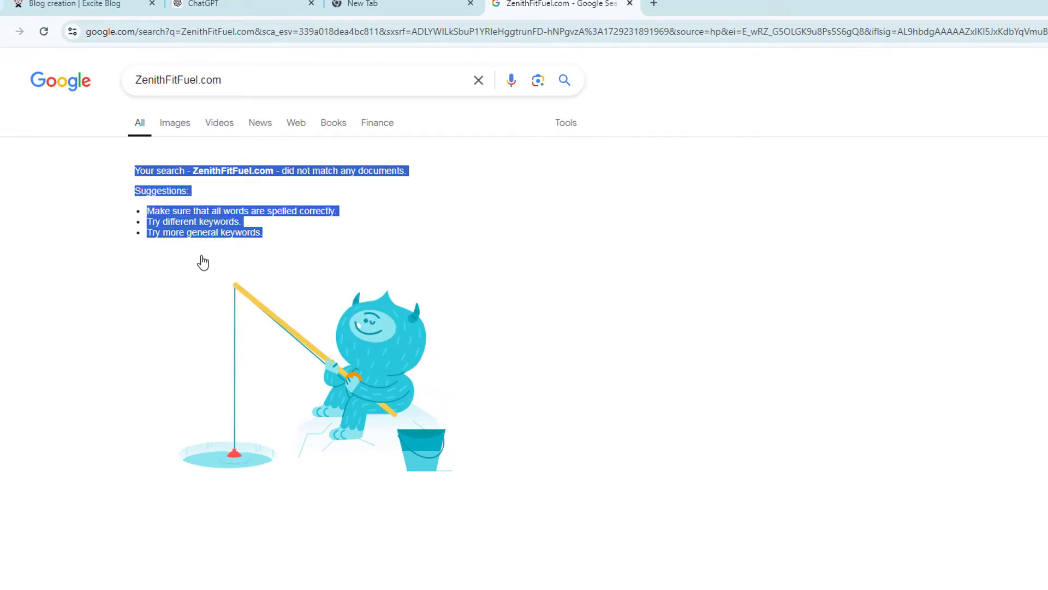
click(430, 243)
drag(236, 81, 131, 82)
click(489, 272)
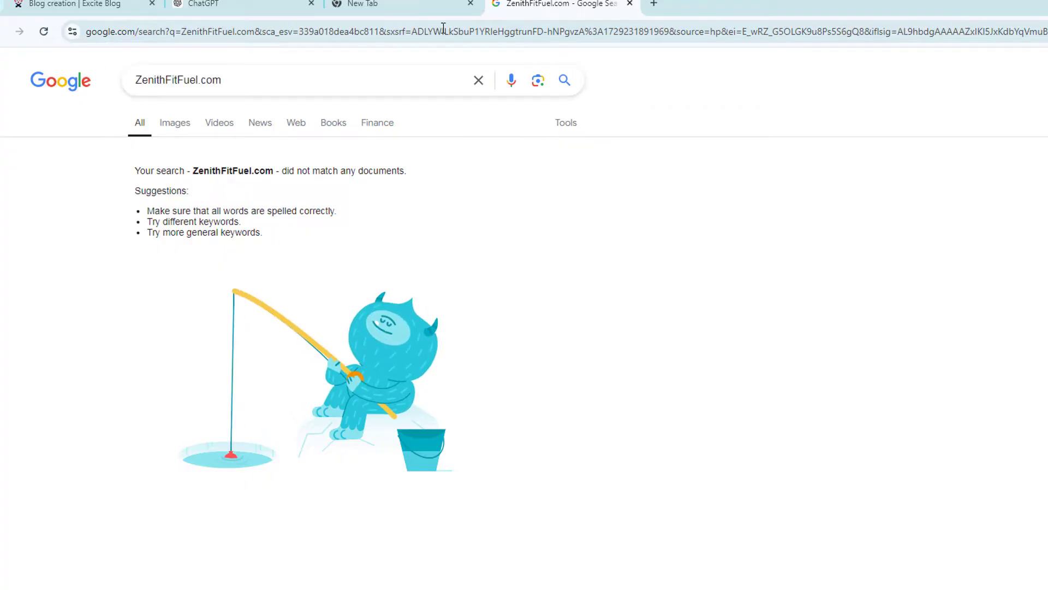
Copy ThriveFitGlow.com from the list and Google it, finding existing Fitglow Beauty sites.
click(235, 12)
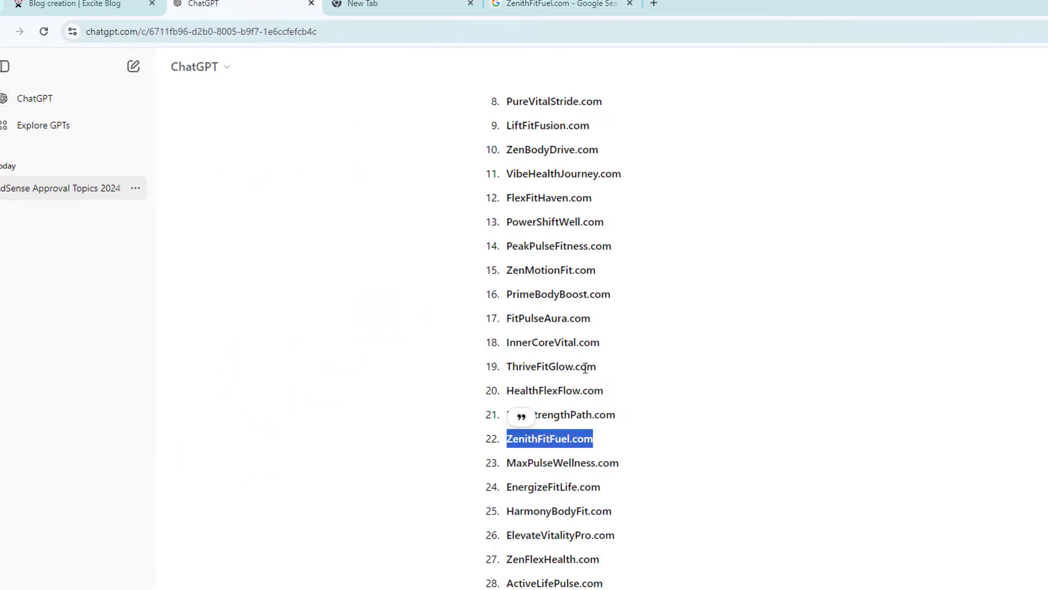
drag(600, 365, 507, 368)
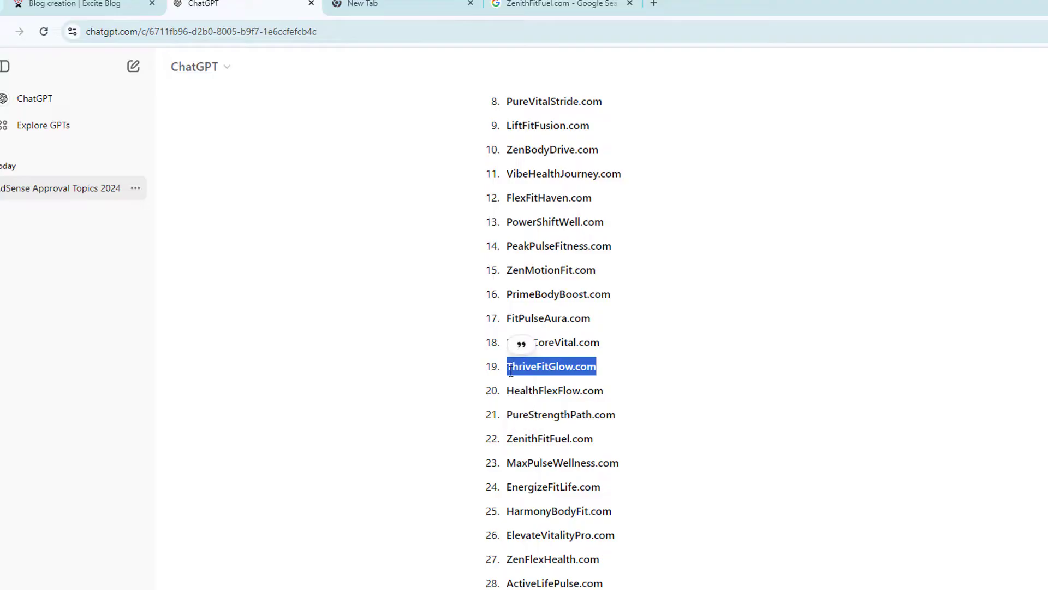
right_click(535, 374)
click(559, 388)
click(557, 5)
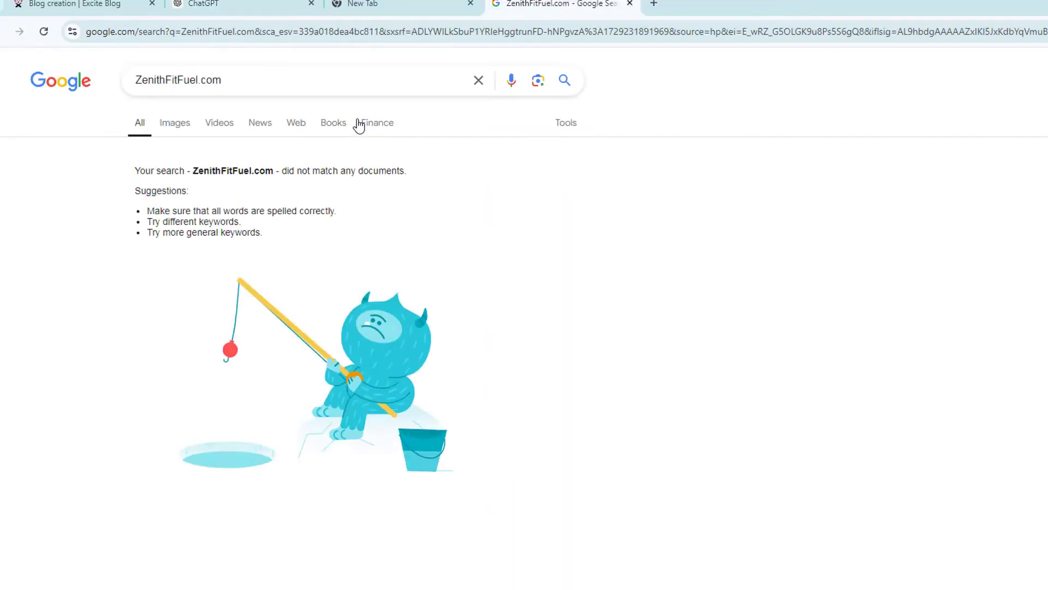
double_click(161, 79)
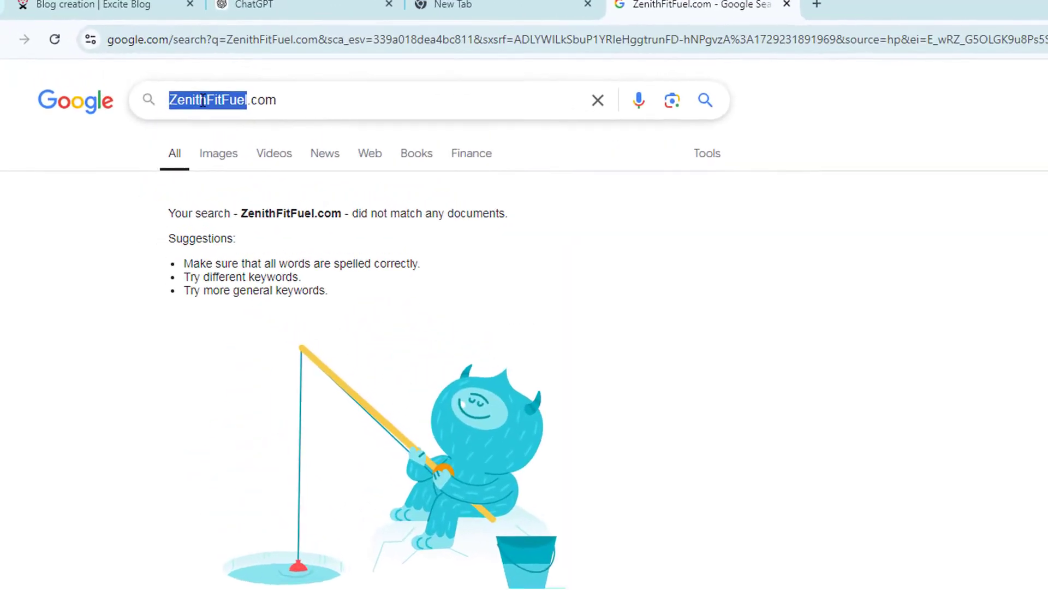
key(ctrl+a)
key(ctrl+v)
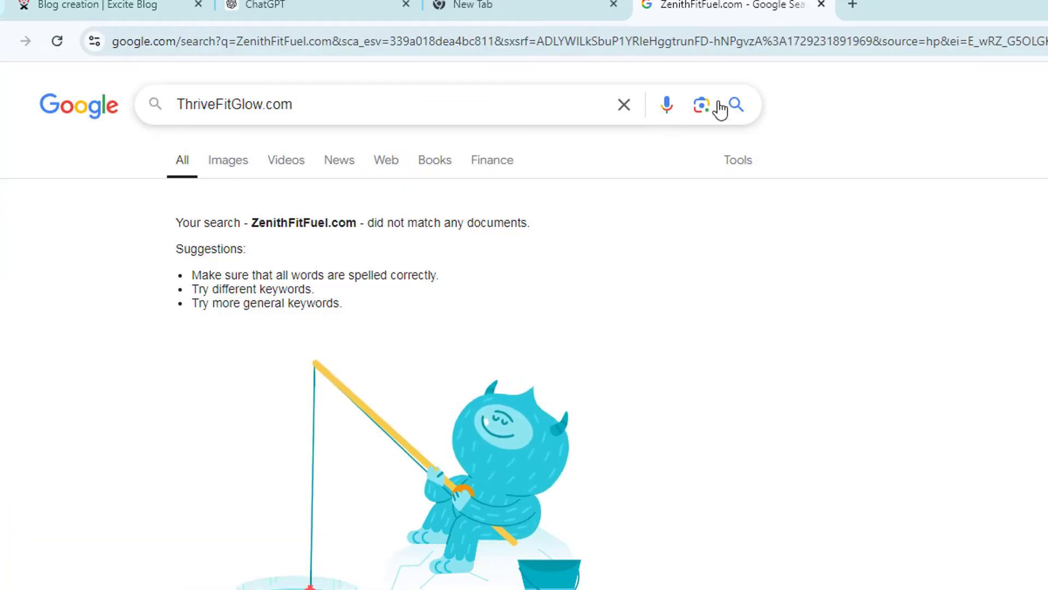
click(690, 100)
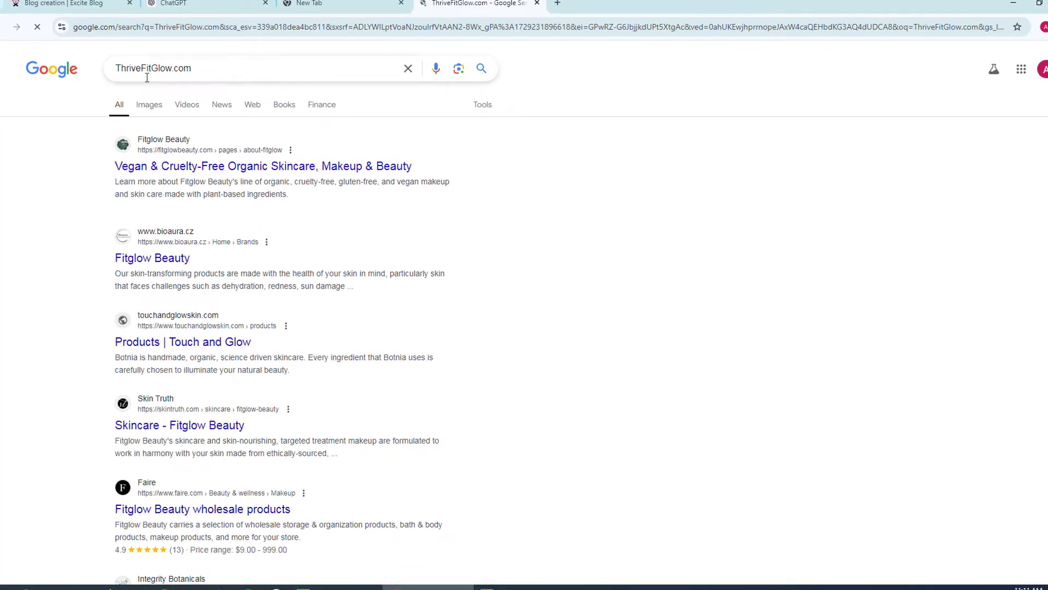
drag(118, 70, 202, 71)
scroll(320, 316, down, 10)
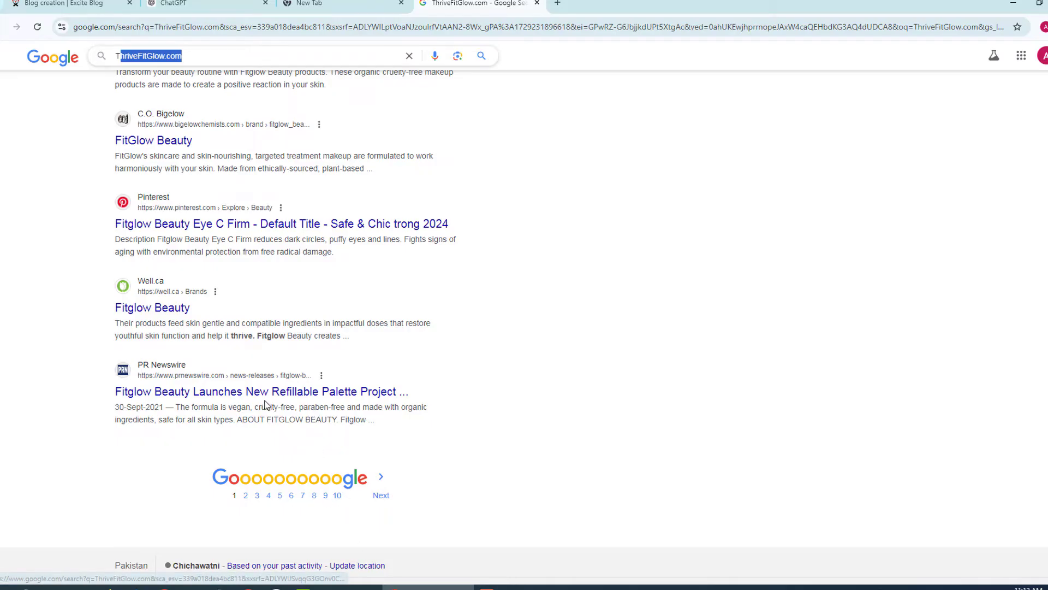
scroll(198, 365, up, 10)
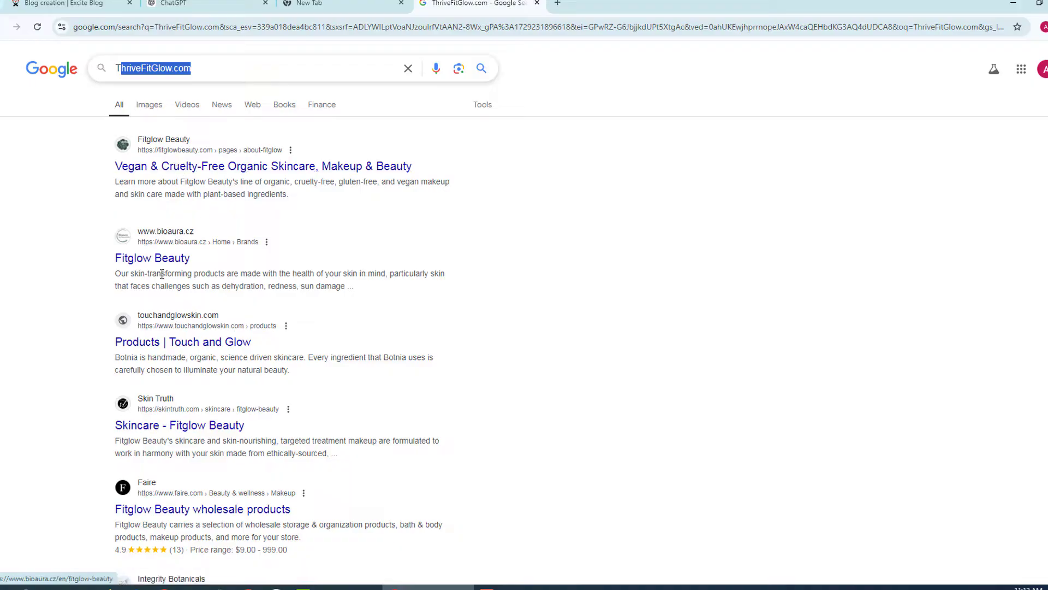
scroll(218, 429, down, 4)
scroll(215, 430, down, 4)
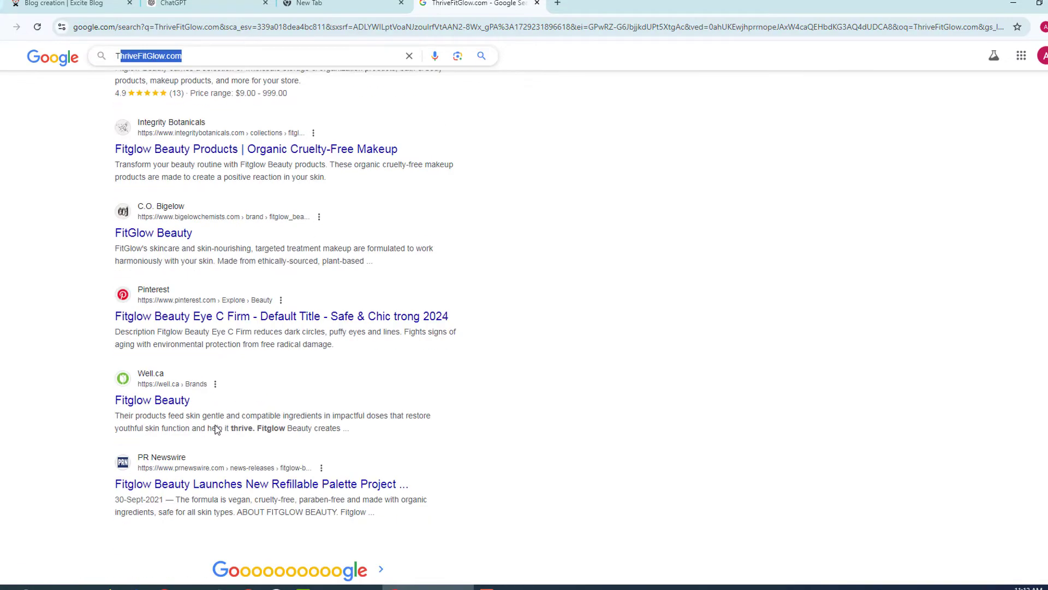
scroll(216, 429, up, 10)
Copy just the name ZenithFitFuel from item 22 of ChatGPT's list.
key(ctrl+2)
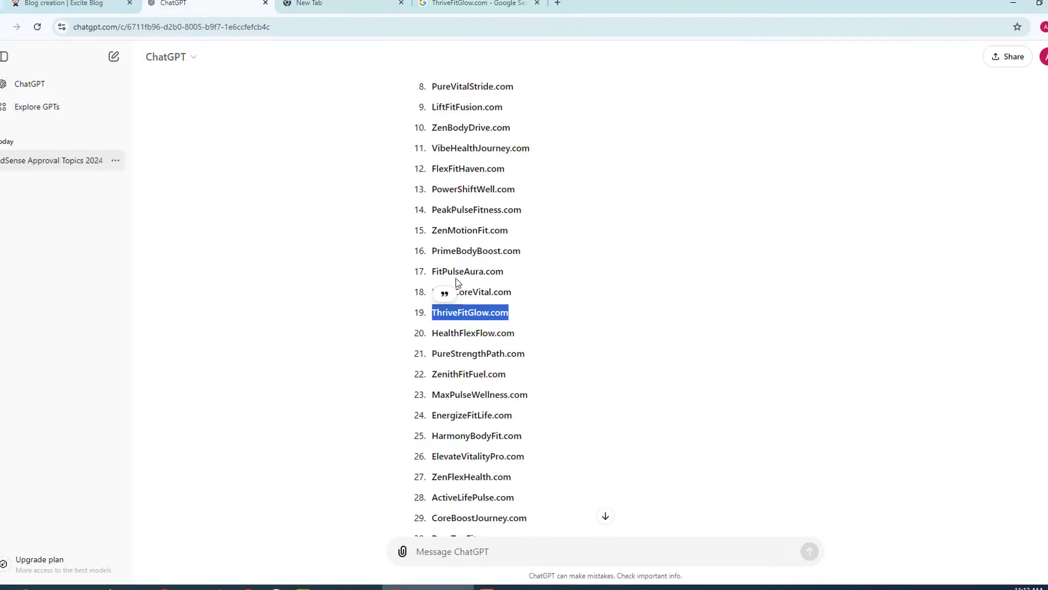
double_click(464, 376)
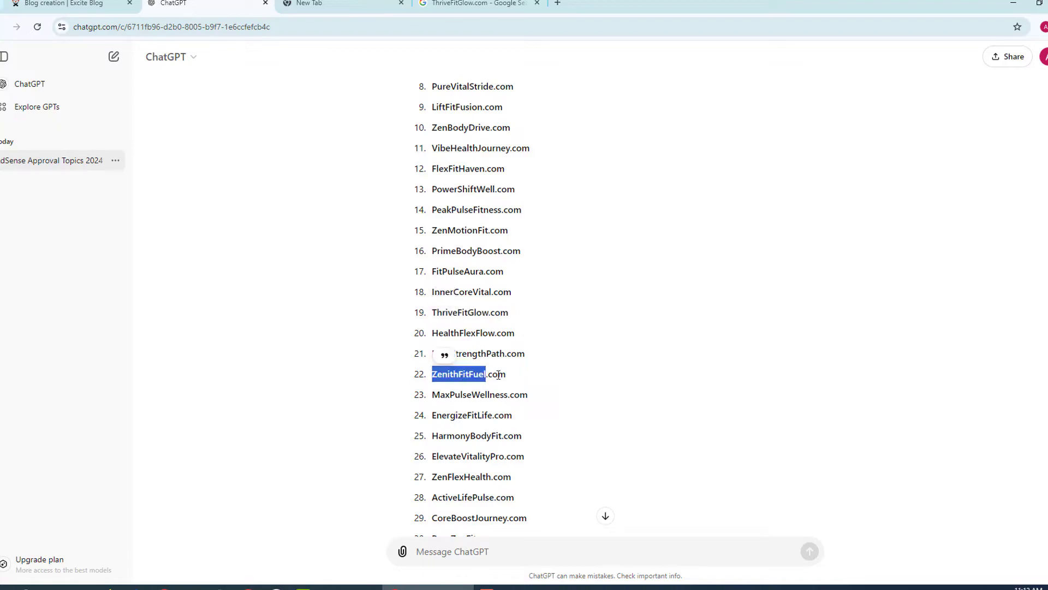
drag(512, 380, 432, 377)
click(480, 377)
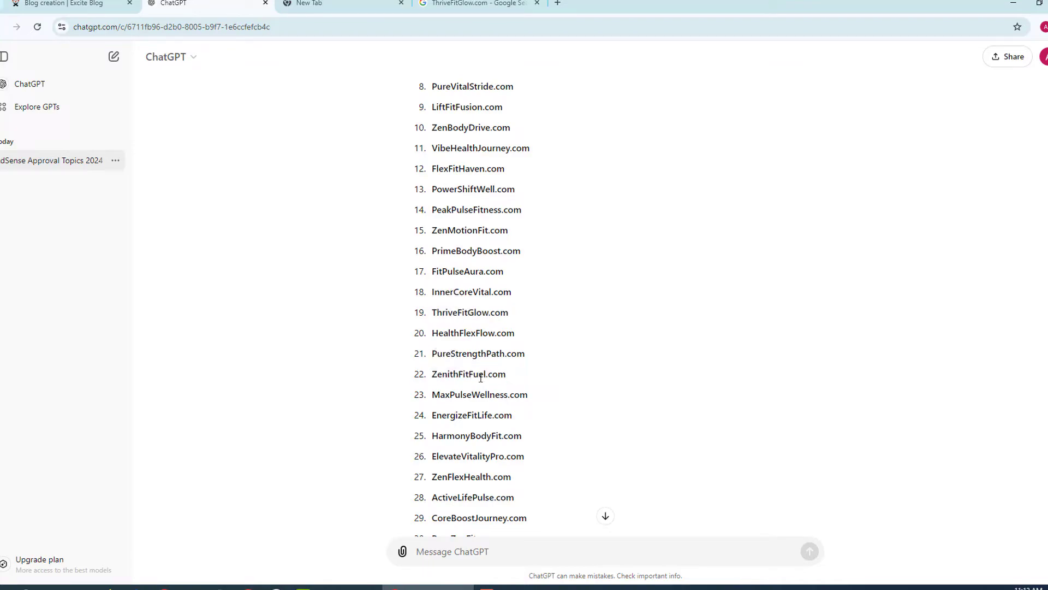
double_click(485, 375)
right_click(441, 376)
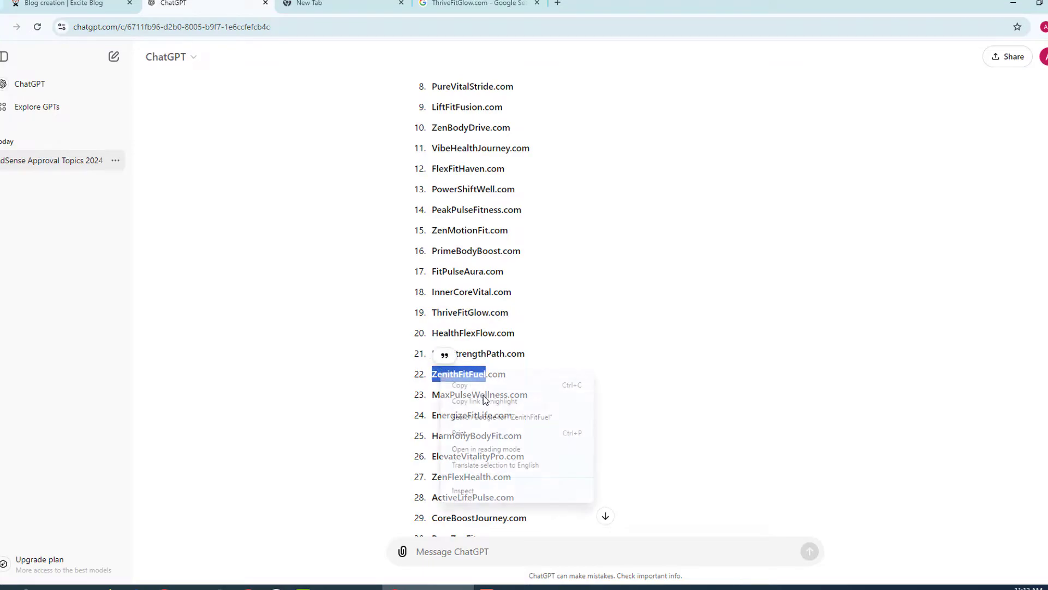
click(464, 388)
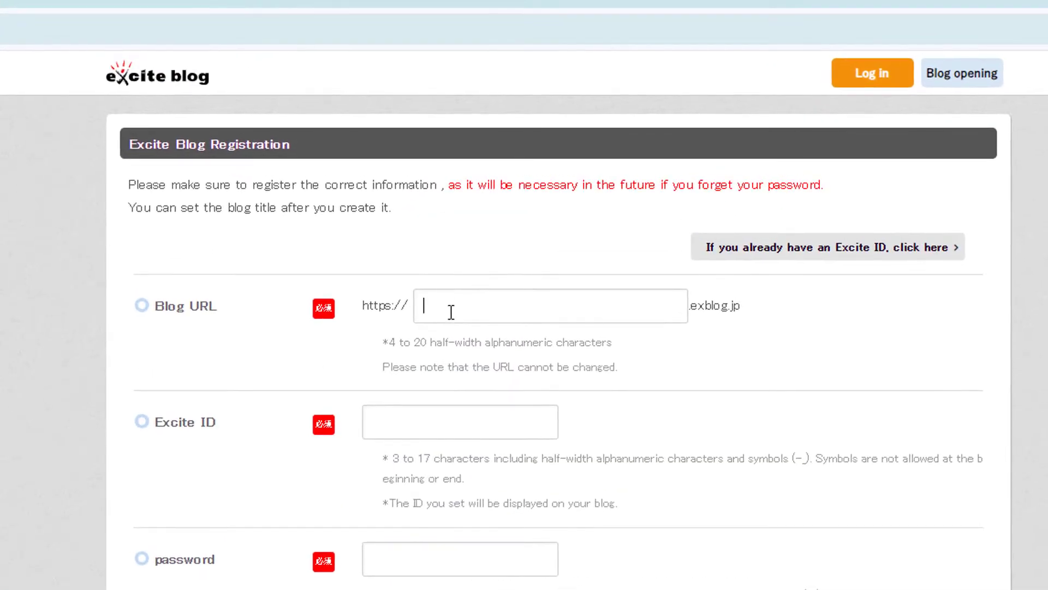
Enter zenithfitfuel as the blog URL, changing it to all lowercase.
click(451, 312)
key(ctrl+v)
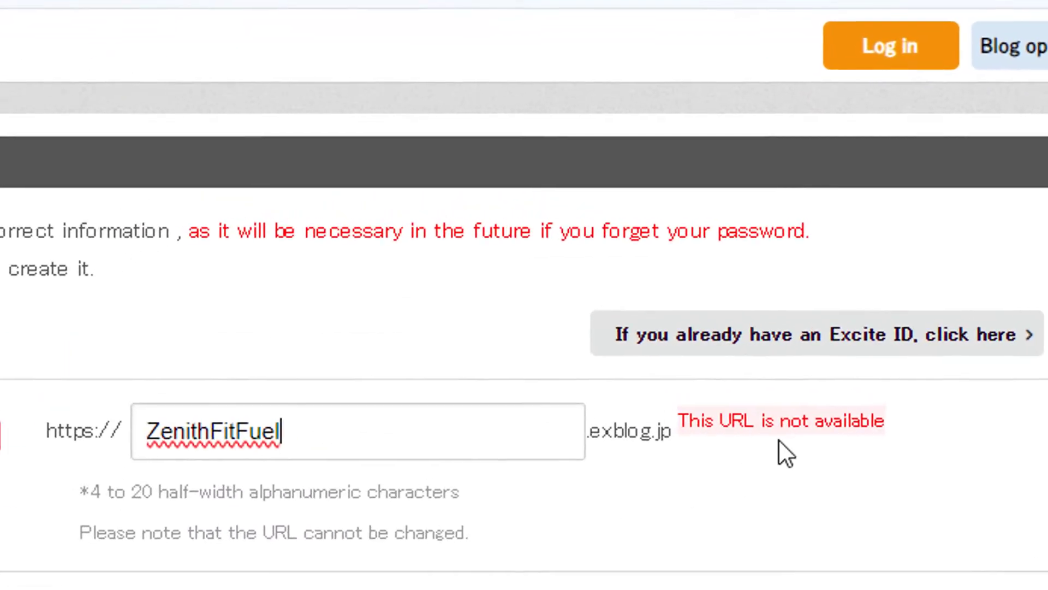
drag(873, 425, 676, 437)
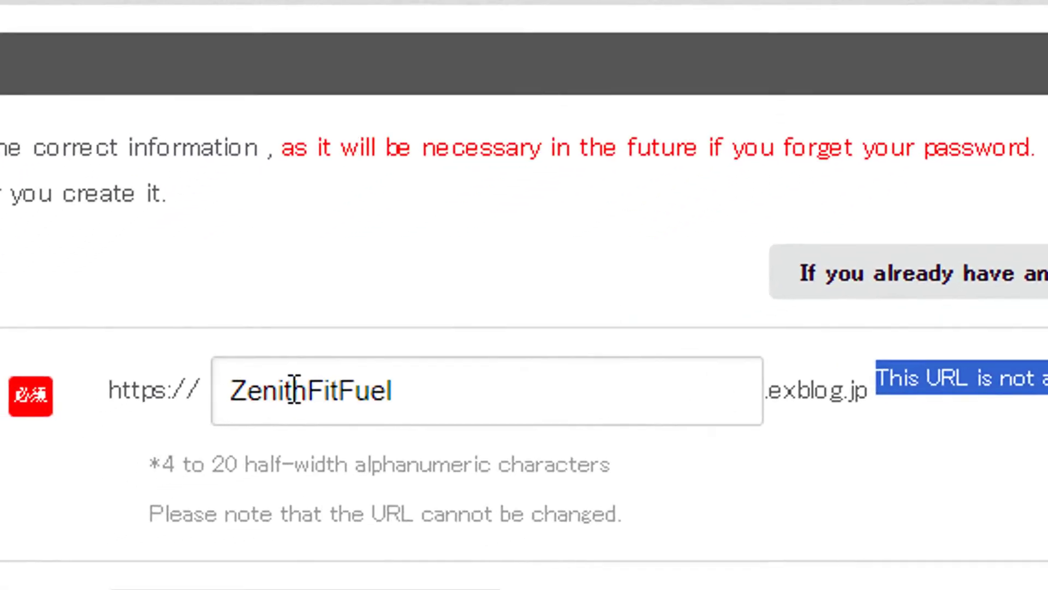
drag(243, 390, 207, 394)
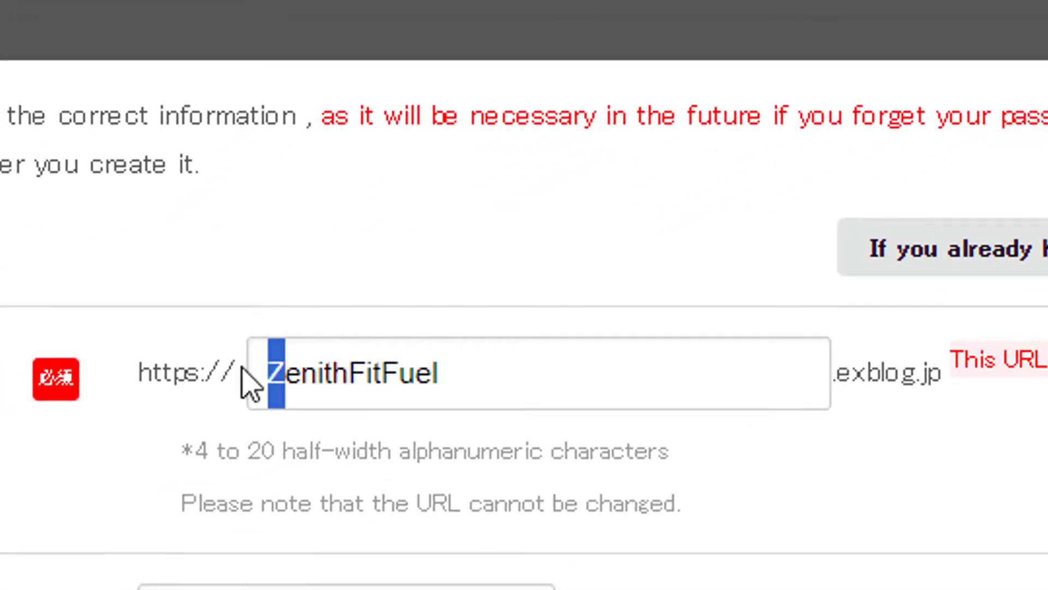
text(z)
click(356, 373)
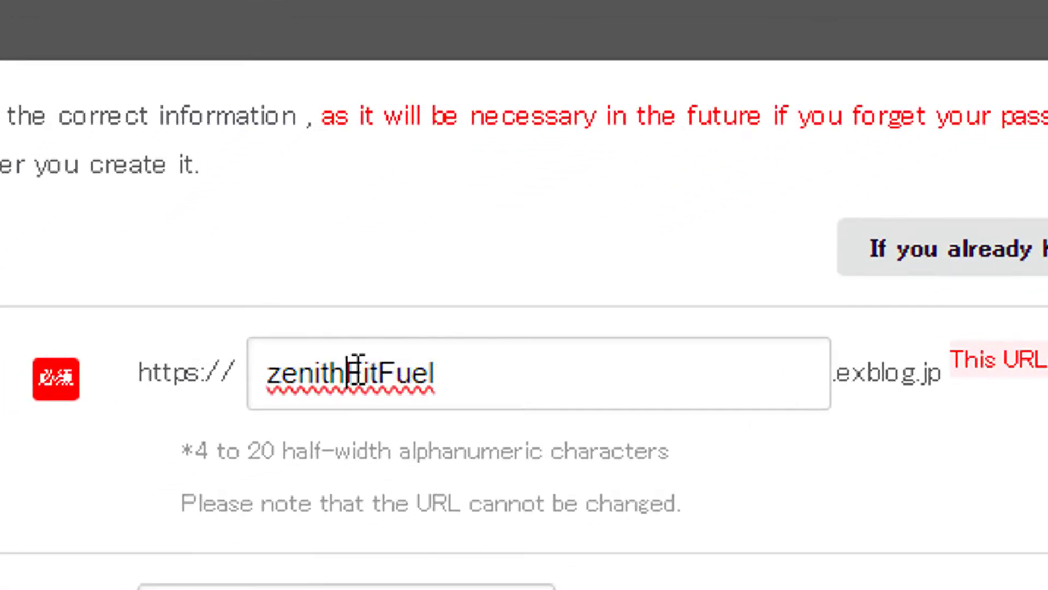
drag(355, 373, 239, 376)
text(fitf)
click(529, 381)
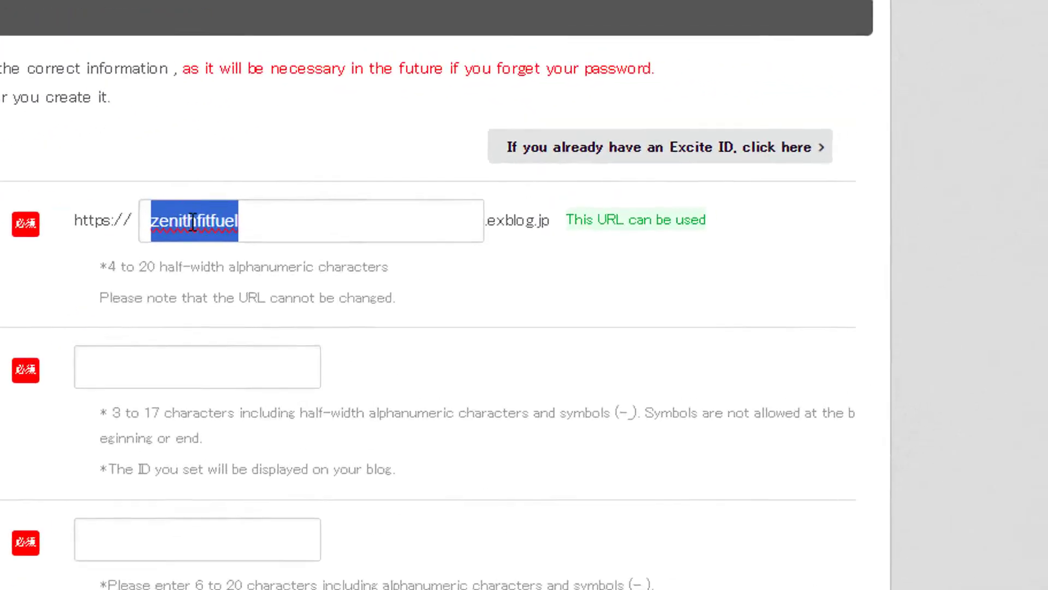
Copy the blog URL into the Excite ID field and check it is available.
right_click(336, 170)
click(403, 311)
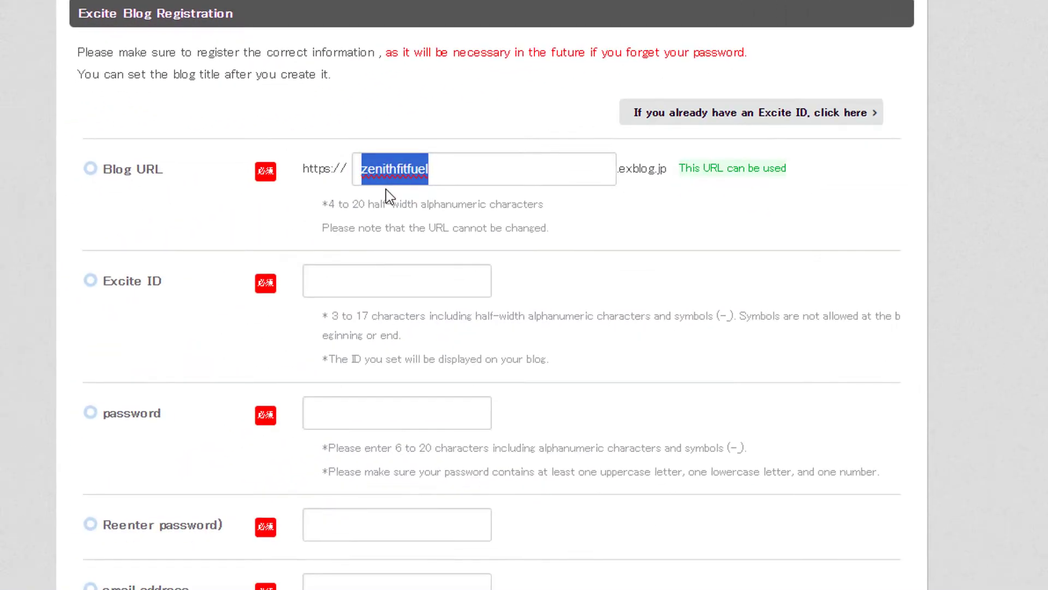
click(386, 183)
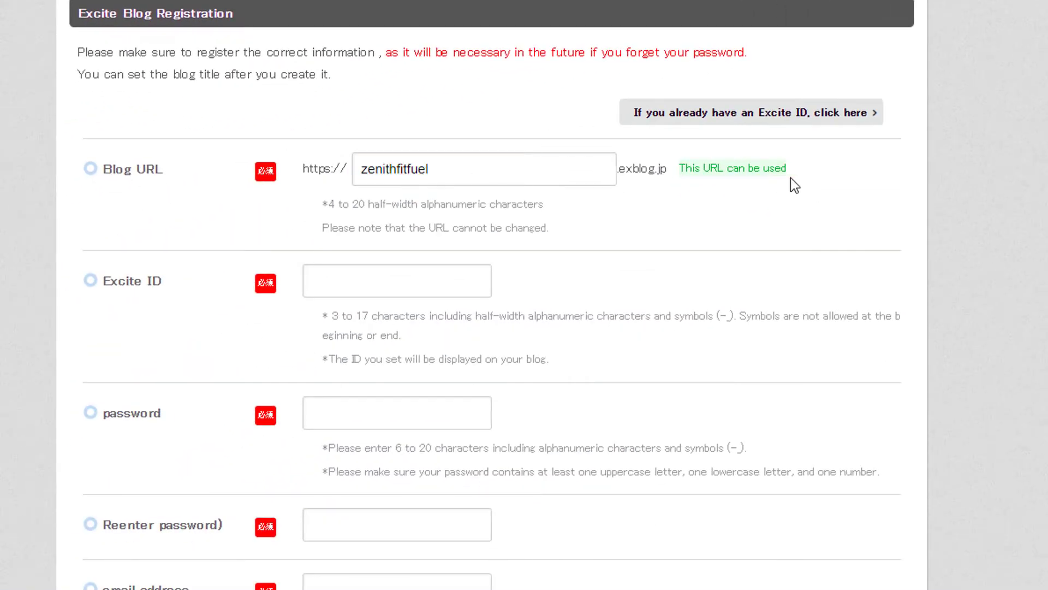
drag(790, 179, 697, 177)
key(ctrl+v)
click(536, 287)
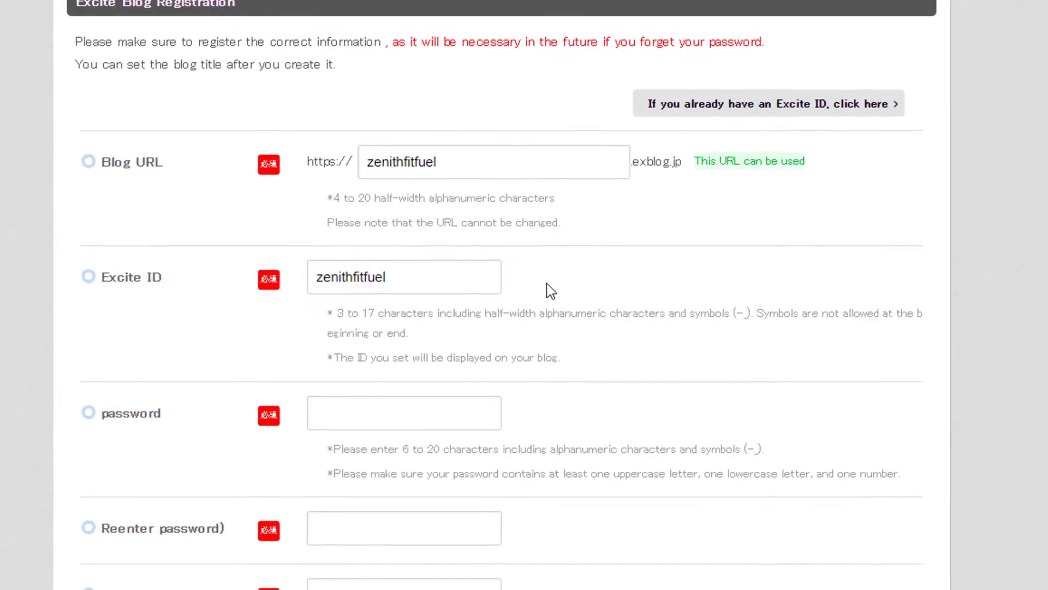
Enter the account password and re-enter it in the confirmation field.
click(486, 411)
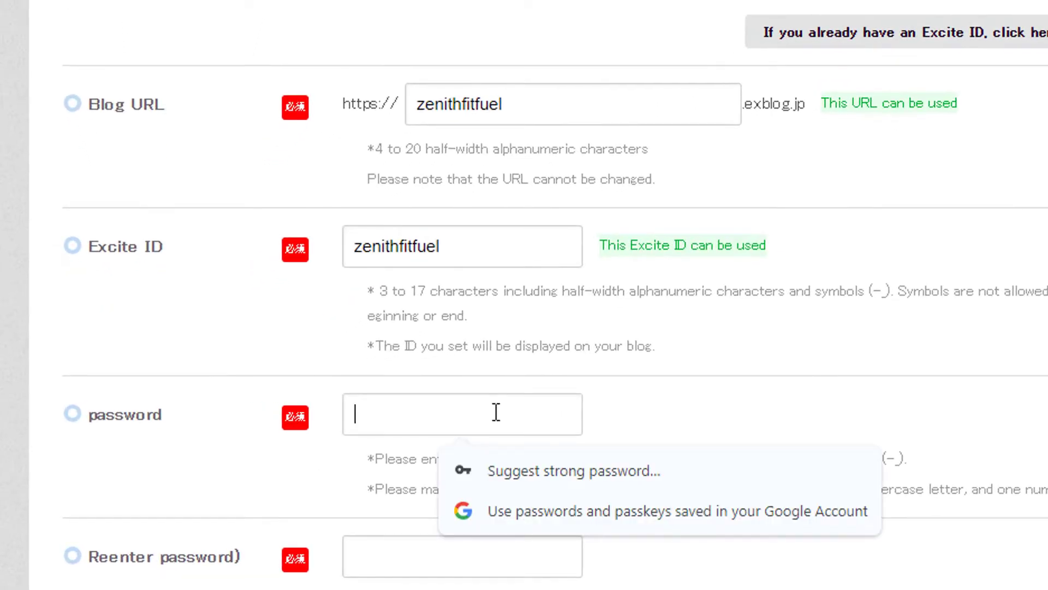
text(••••)
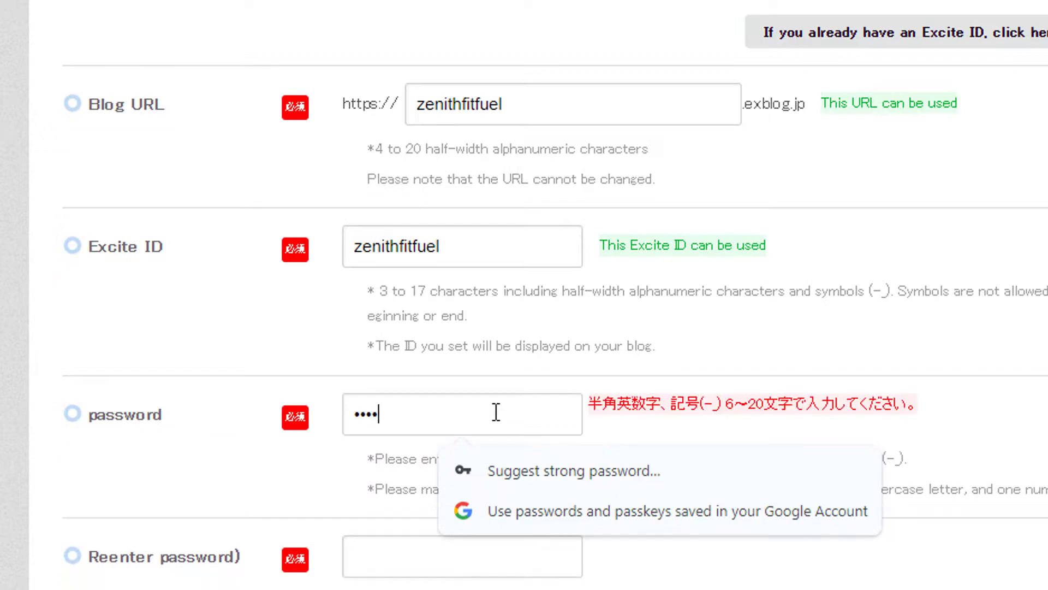
text(••••••••)
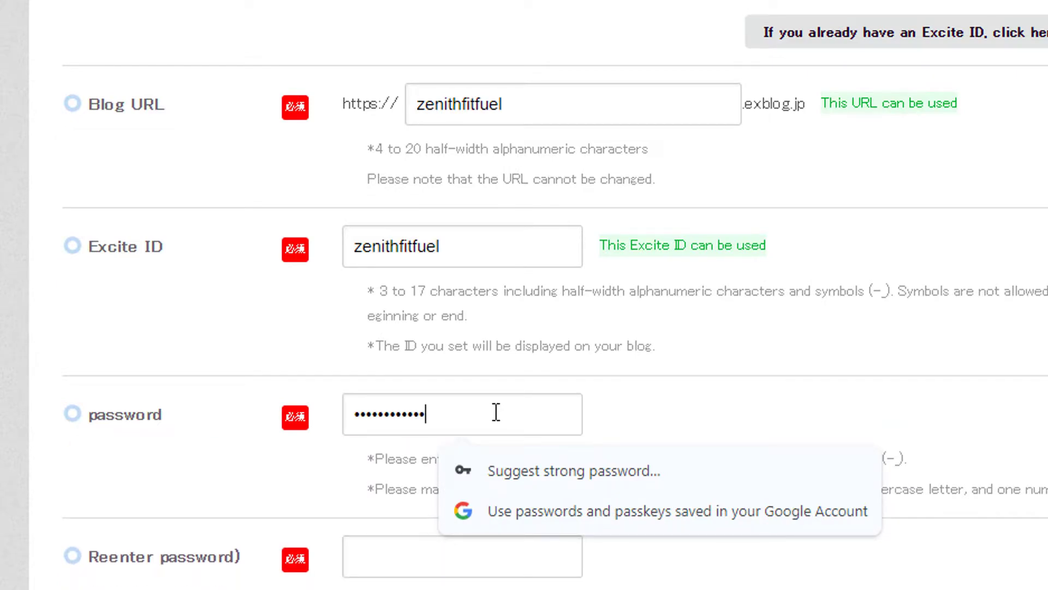
click(443, 547)
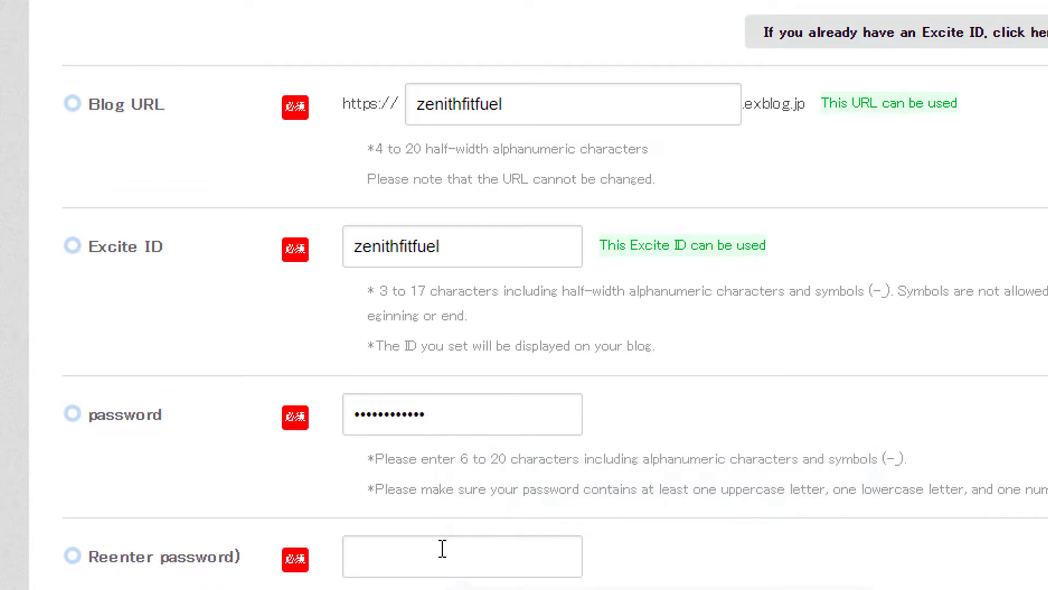
text(••••)
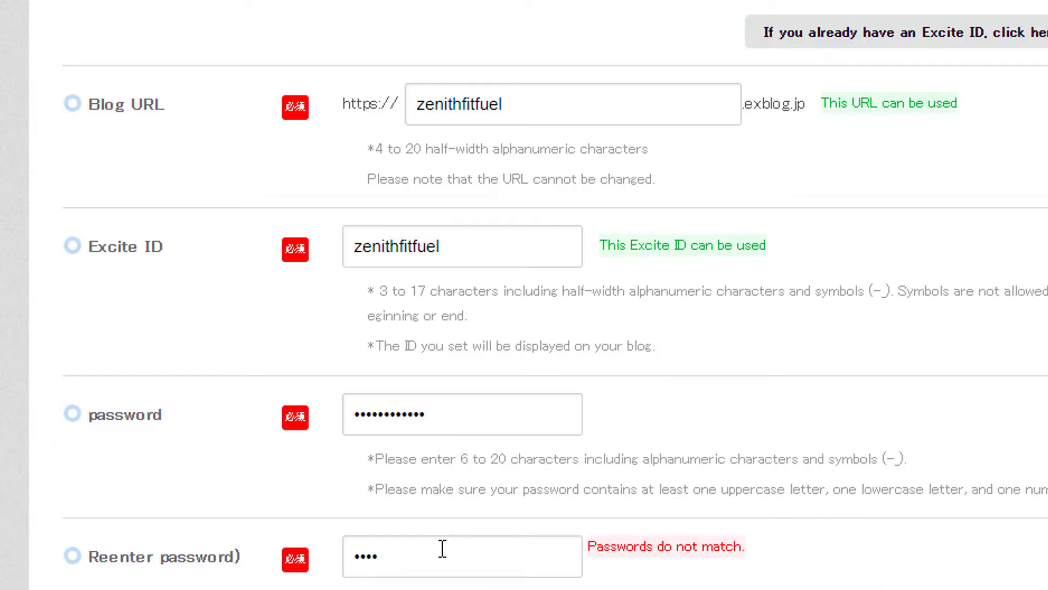
text(••)
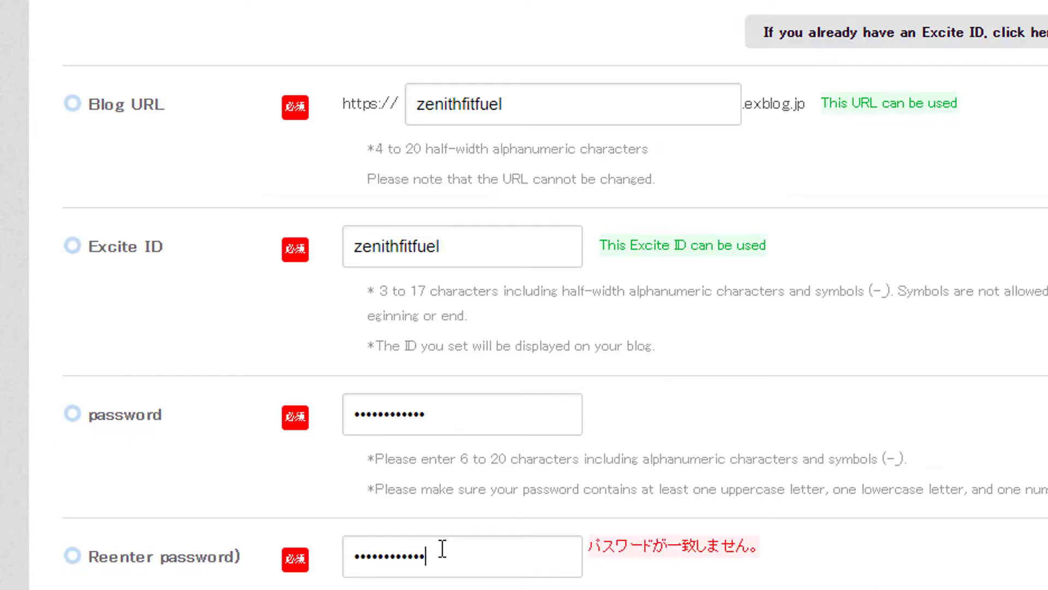
scroll(443, 540, down, 5)
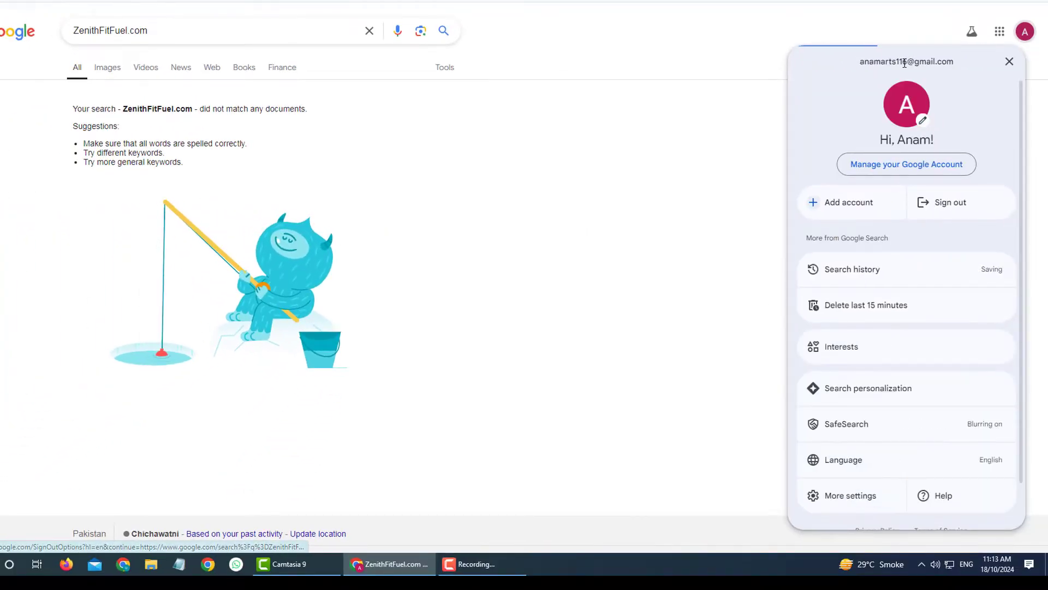
Copy the Google account's e-mail address from the account panel.
triple_click(905, 62)
right_click(908, 63)
click(877, 71)
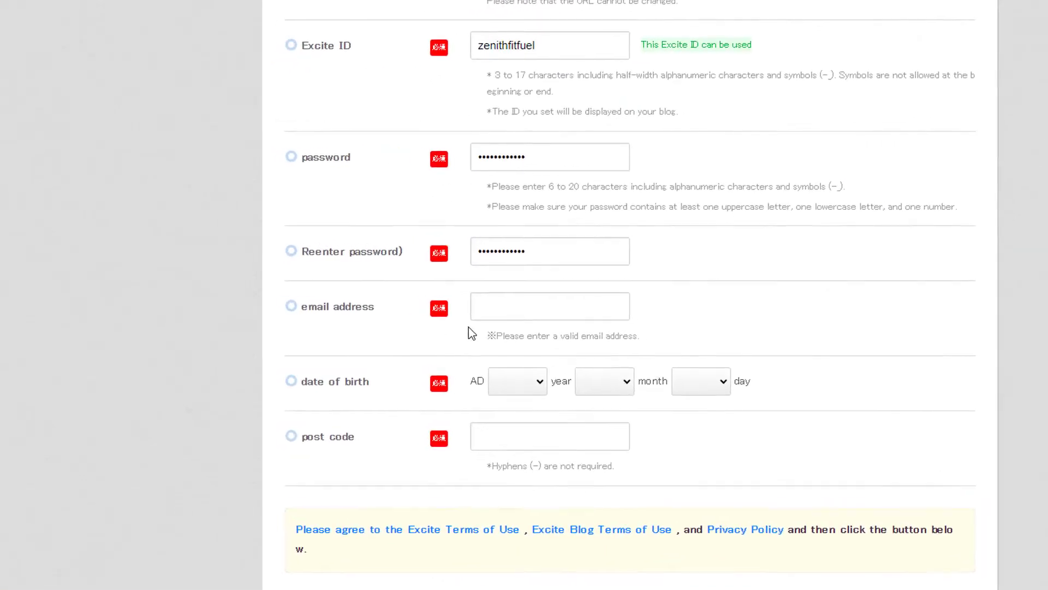
Paste the e-mail address and set the birth date to 1990 / 7 / 12.
key(ctrl+v)
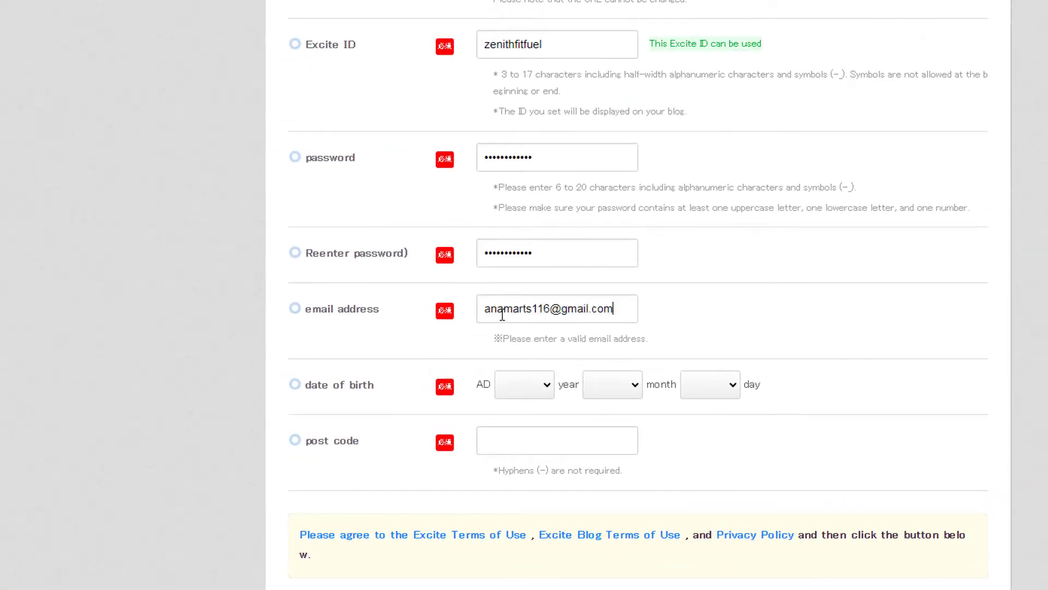
click(551, 392)
scroll(519, 295, down, 14)
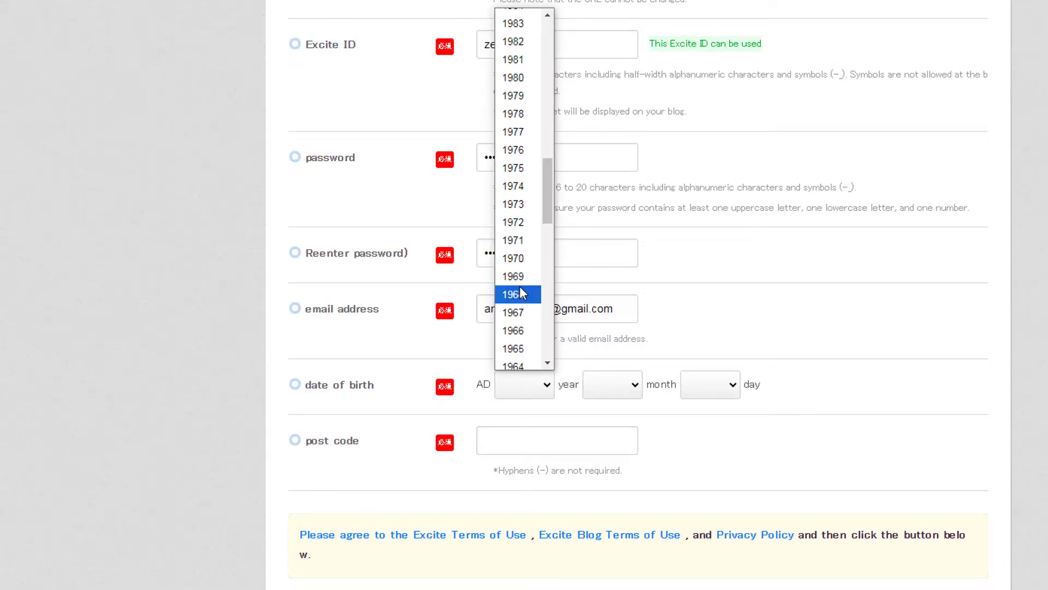
scroll(519, 88, up, 3)
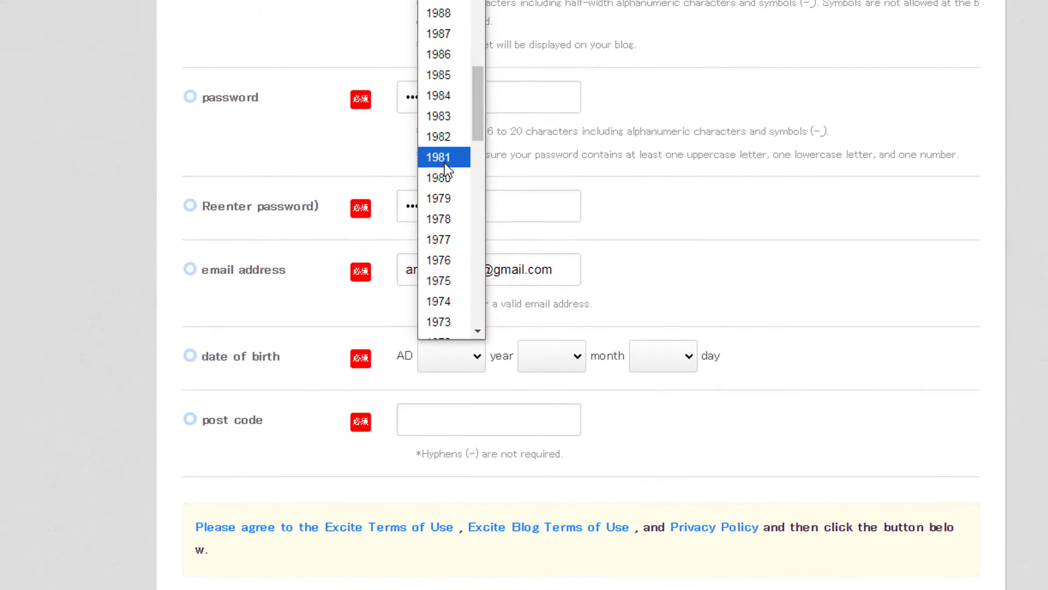
click(451, 0)
click(568, 367)
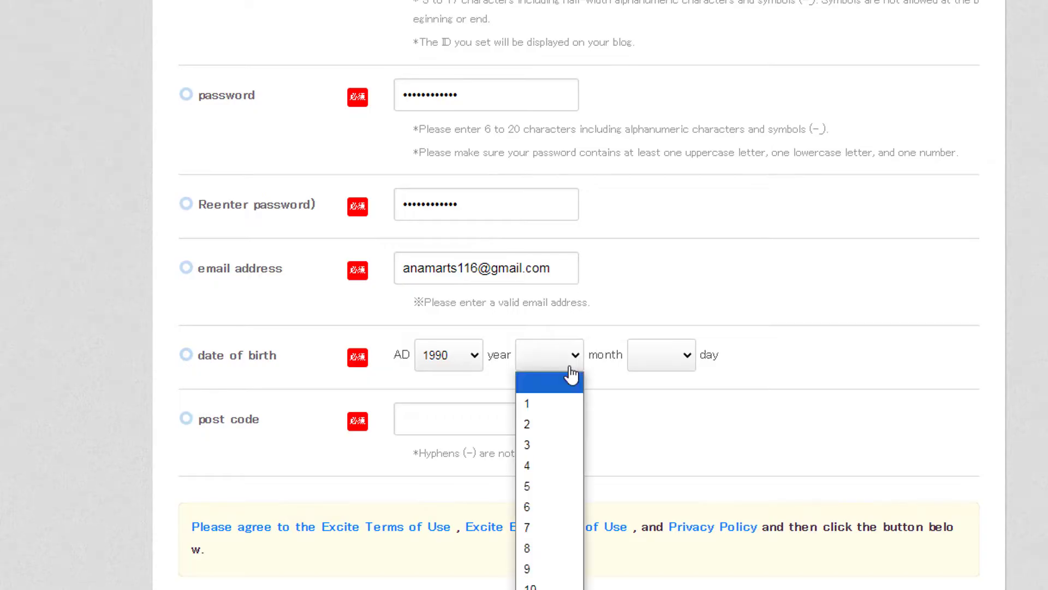
click(557, 533)
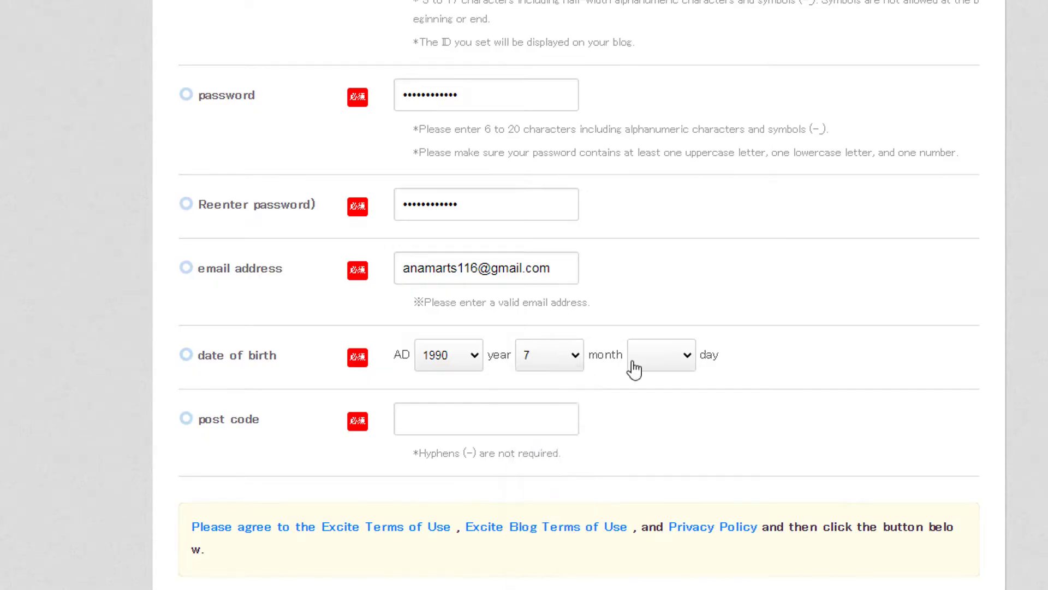
click(633, 365)
click(658, 180)
Enter the post code and submit the form with Check your input.
drag(276, 421, 207, 422)
click(476, 432)
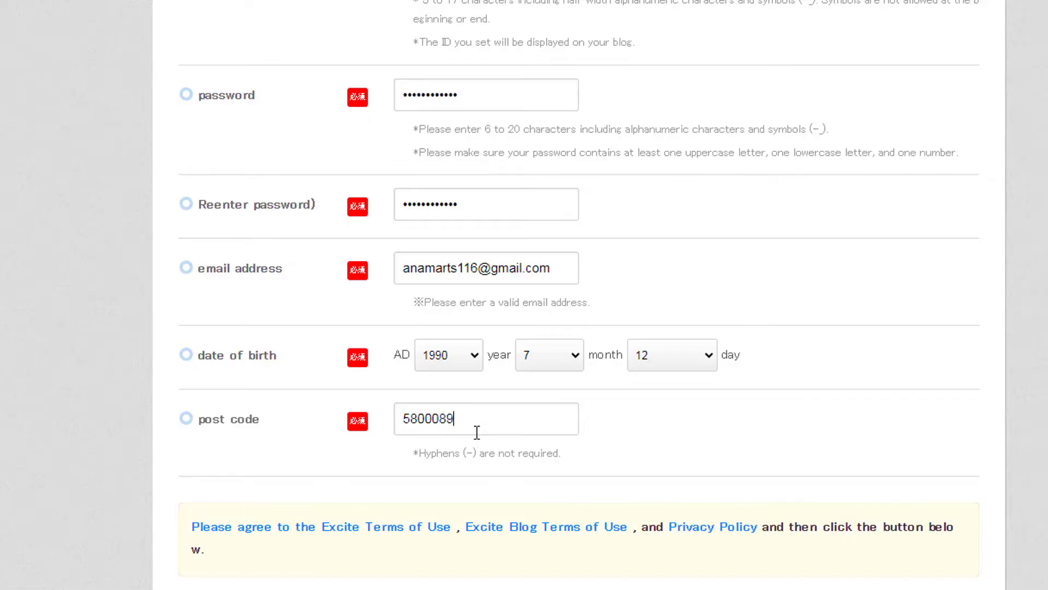
drag(454, 419, 380, 421)
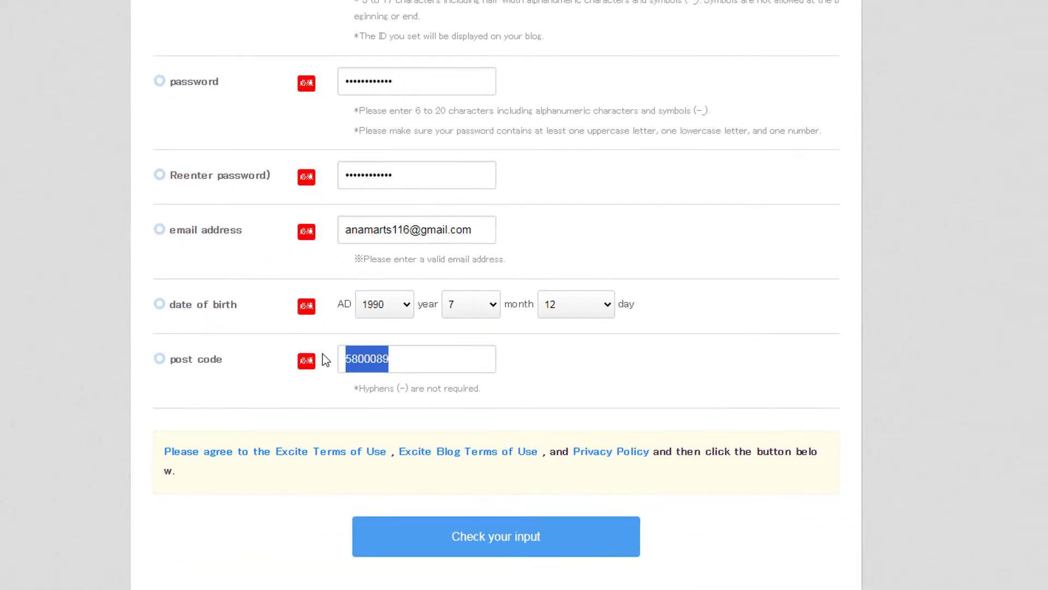
click(574, 381)
scroll(572, 381, up, 4)
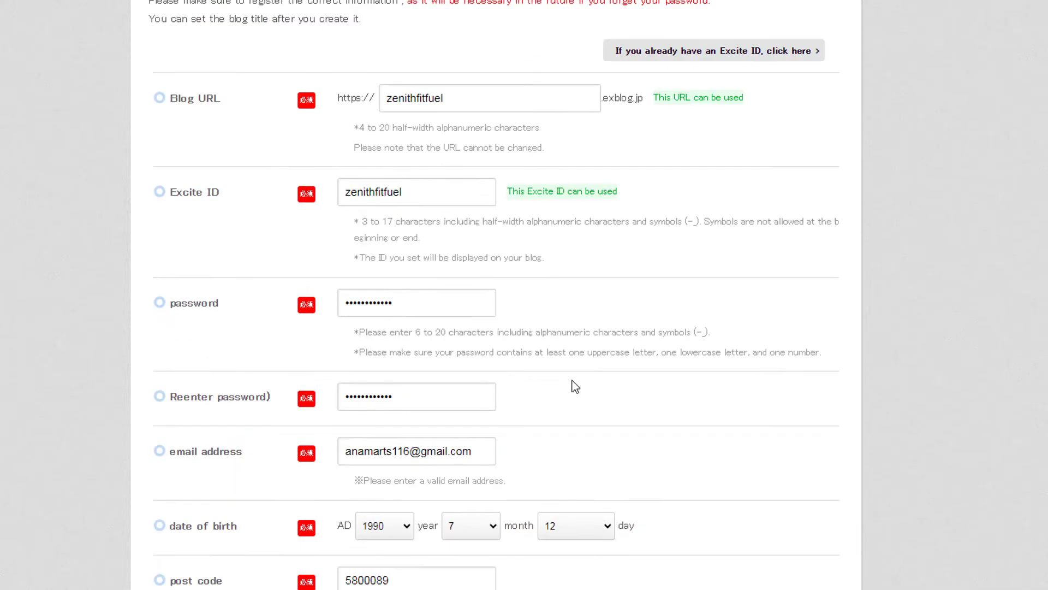
scroll(572, 381, down, 6)
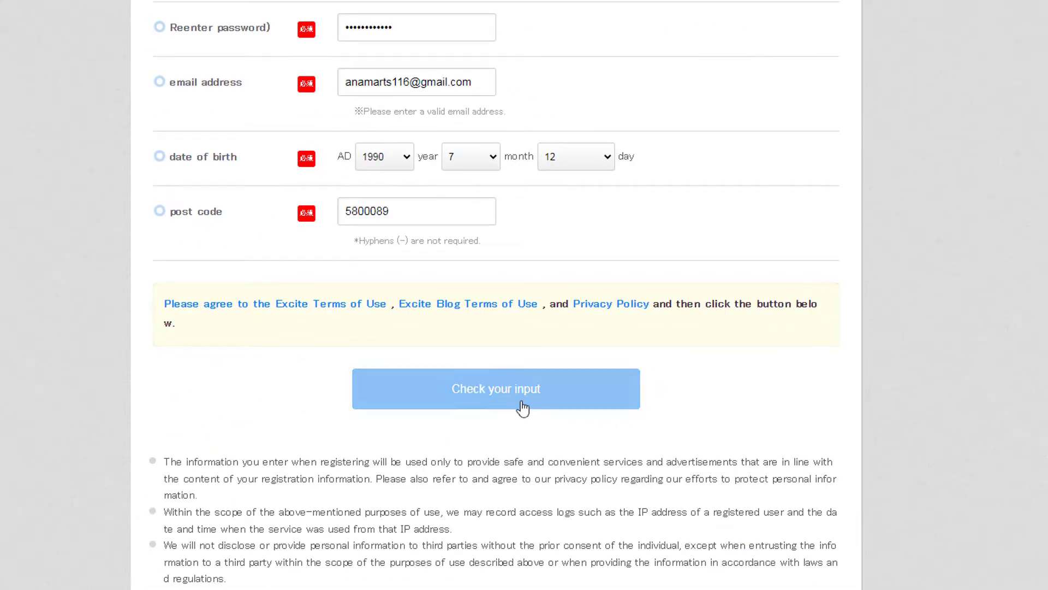
click(475, 382)
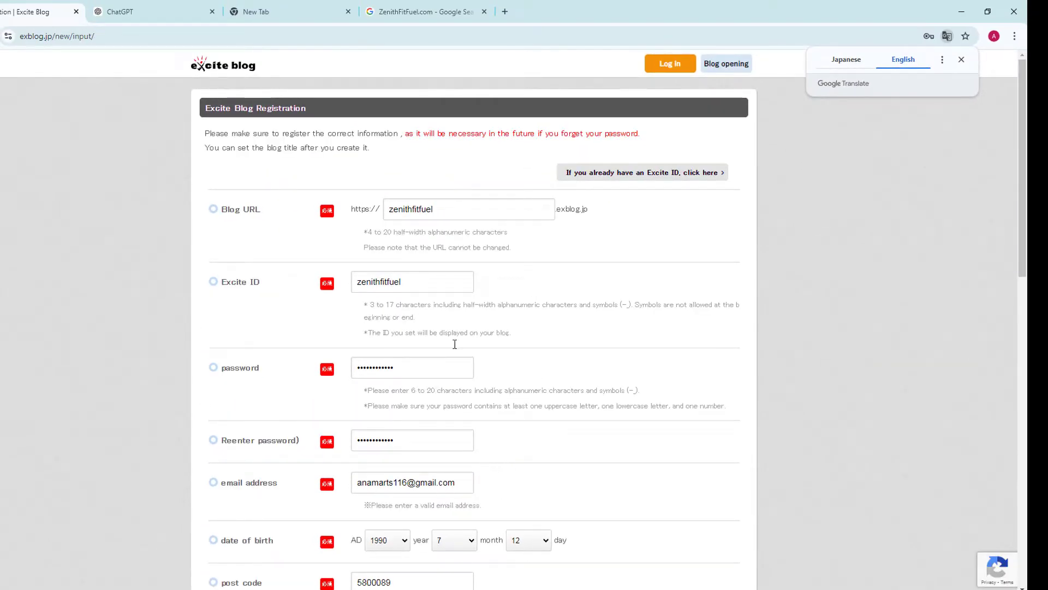
scroll(489, 365, down, 1)
scroll(488, 365, down, 5)
Confirm the registration details, dismiss the password prompts, and create the zenithfitfuel blog.
click(479, 375)
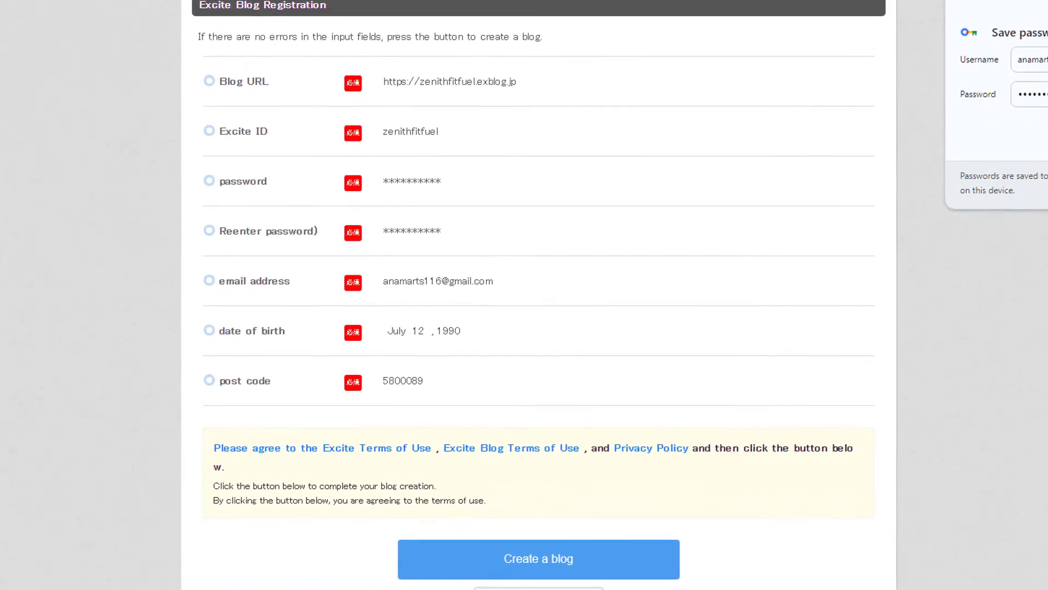
click(1047, 134)
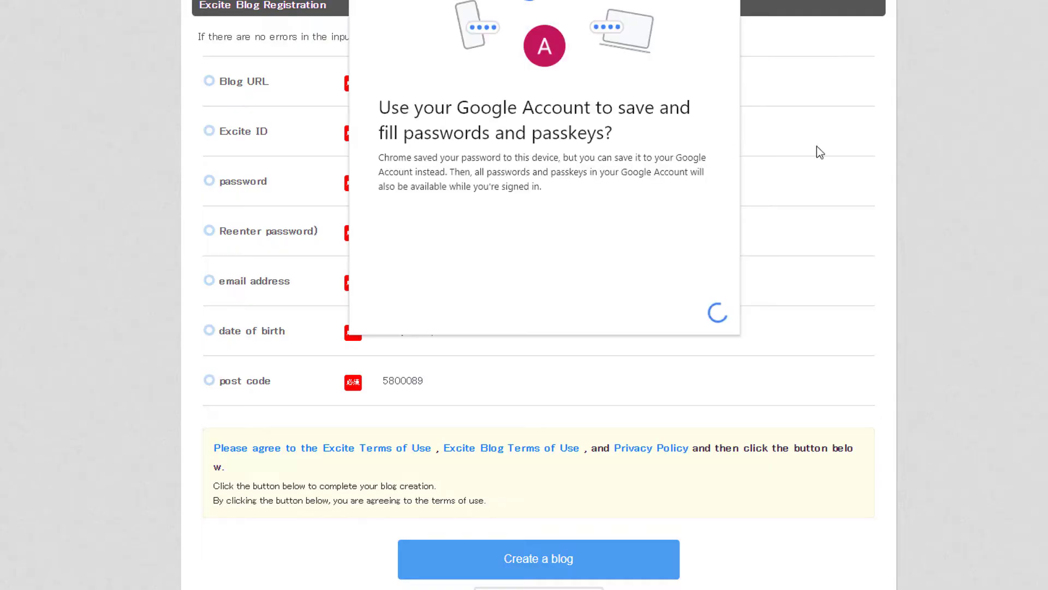
click(954, 34)
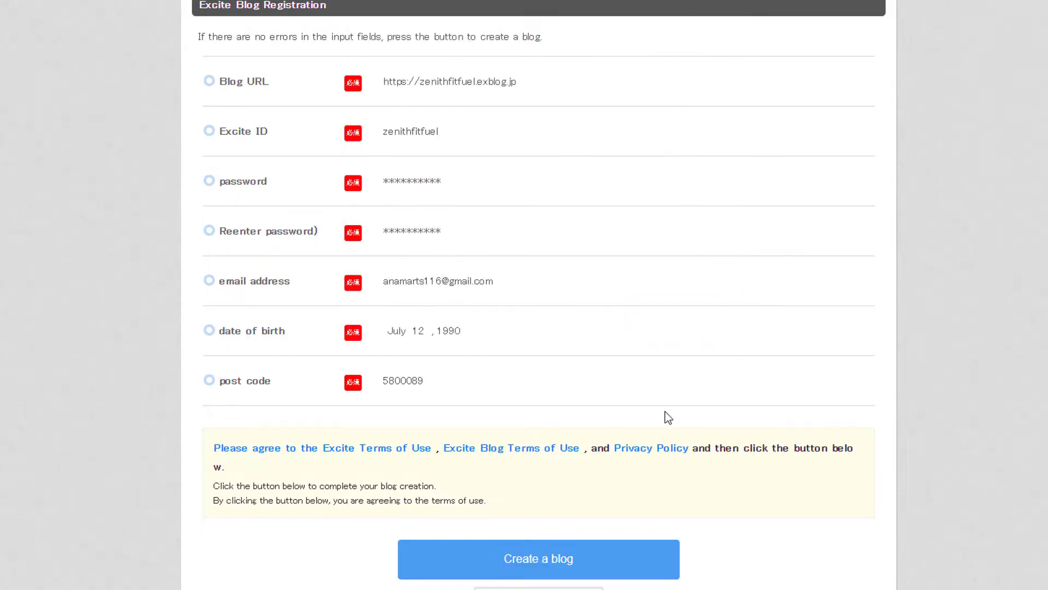
scroll(582, 487, down, 2)
scroll(582, 487, up, 2)
scroll(514, 392, down, 2)
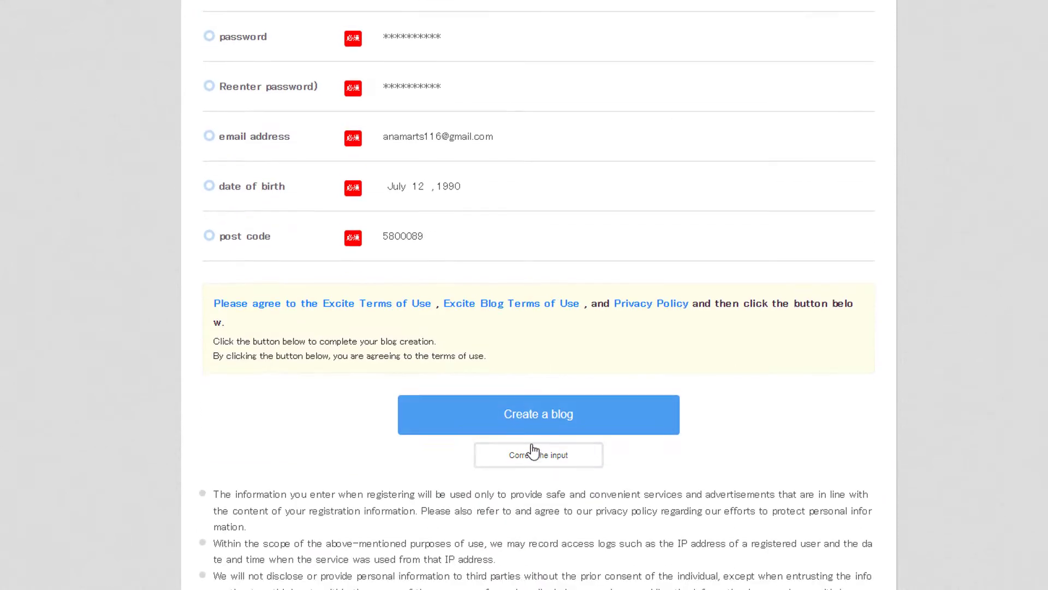
click(533, 416)
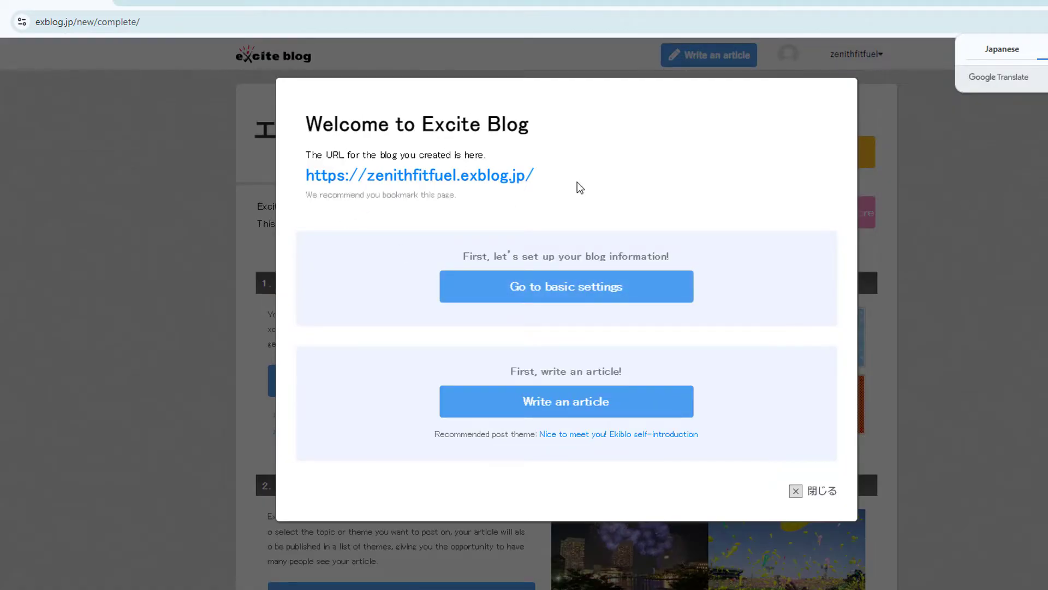
Go to the blog's Basic Settings, review Blog Title and Description, then return to ChatGPT.
drag(574, 180, 382, 151)
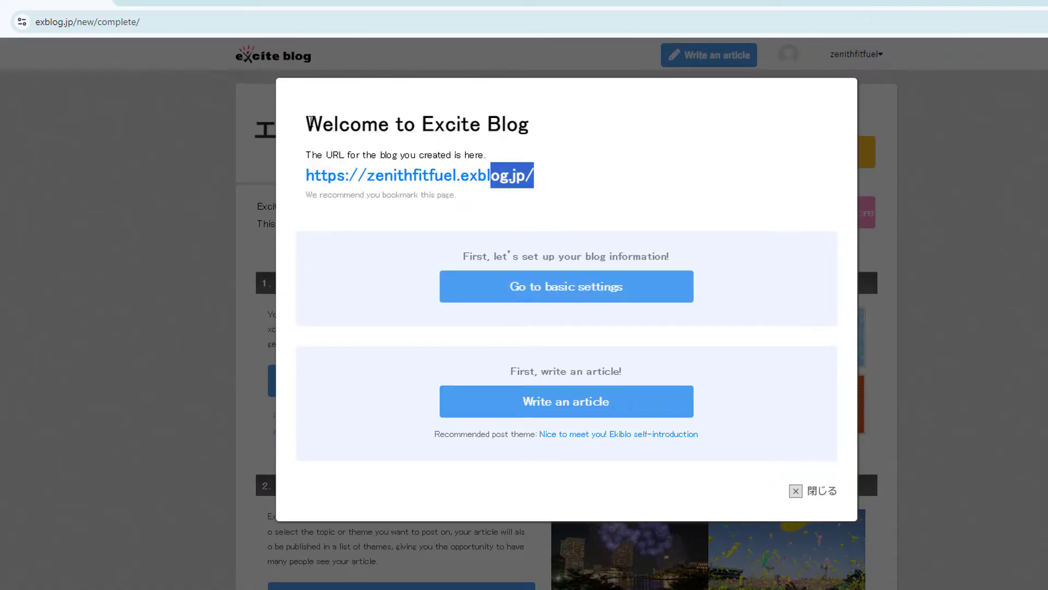
drag(310, 123, 562, 125)
drag(295, 176, 601, 178)
click(667, 184)
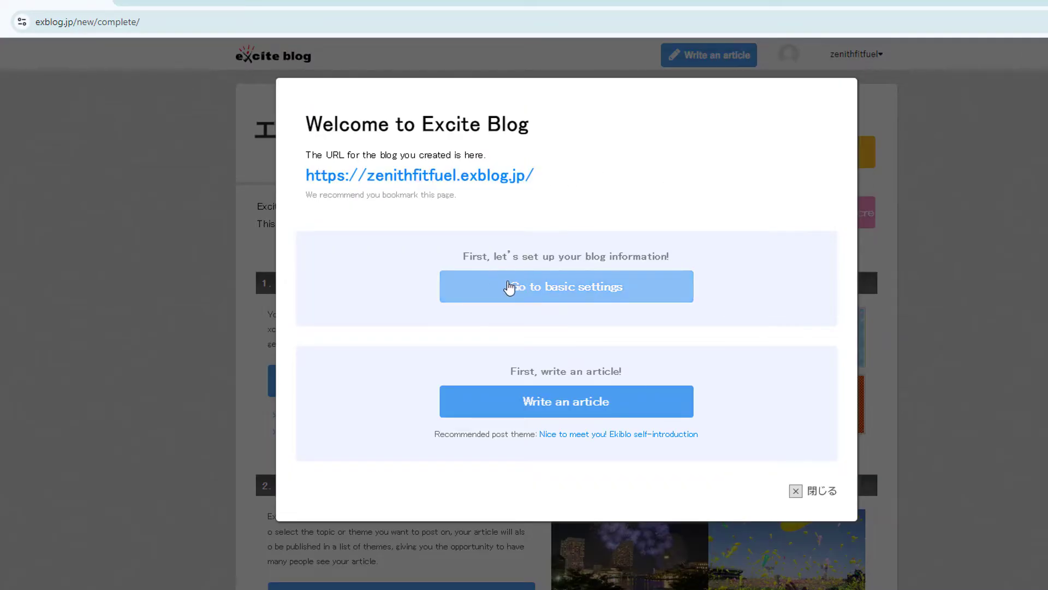
click(567, 291)
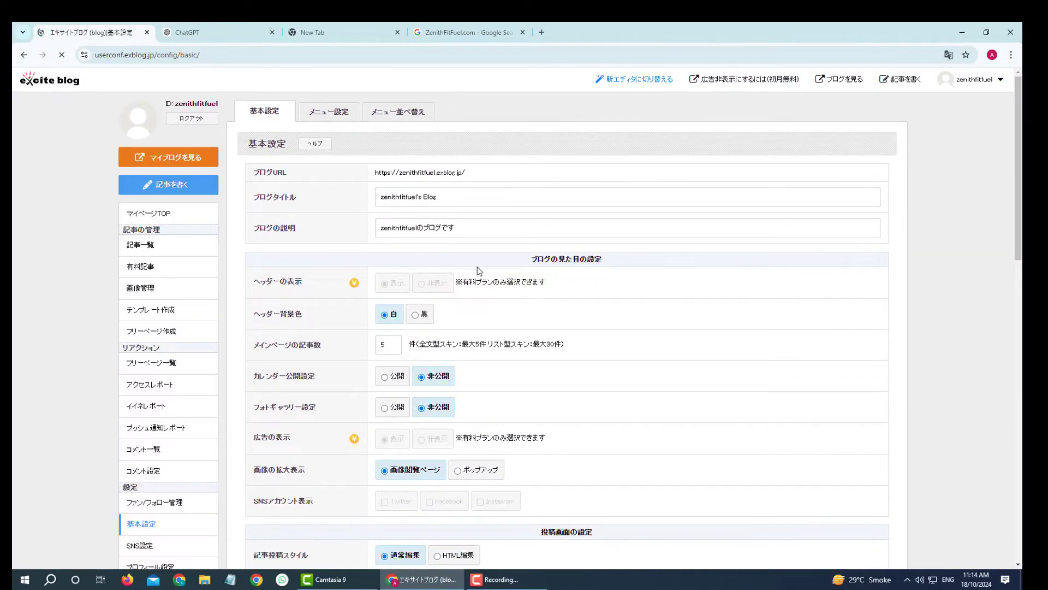
drag(260, 208, 253, 203)
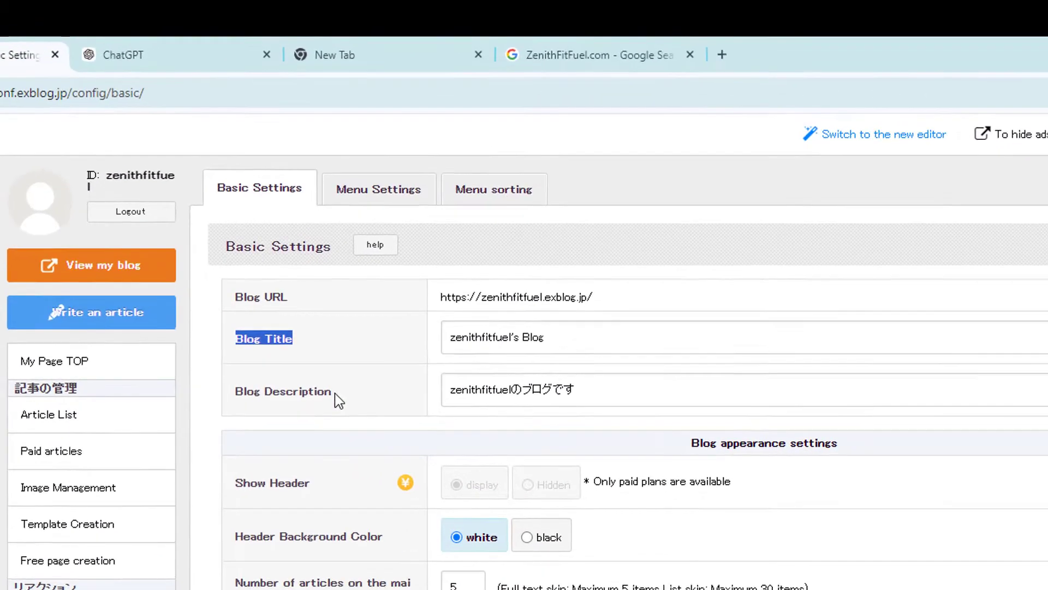
drag(311, 231, 261, 234)
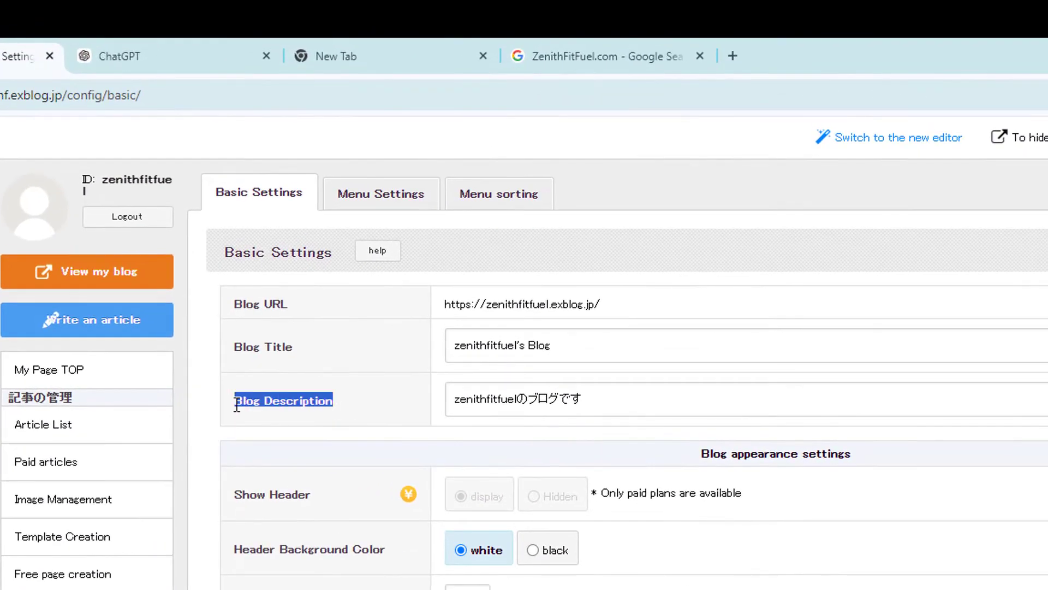
click(158, 52)
click(481, 375)
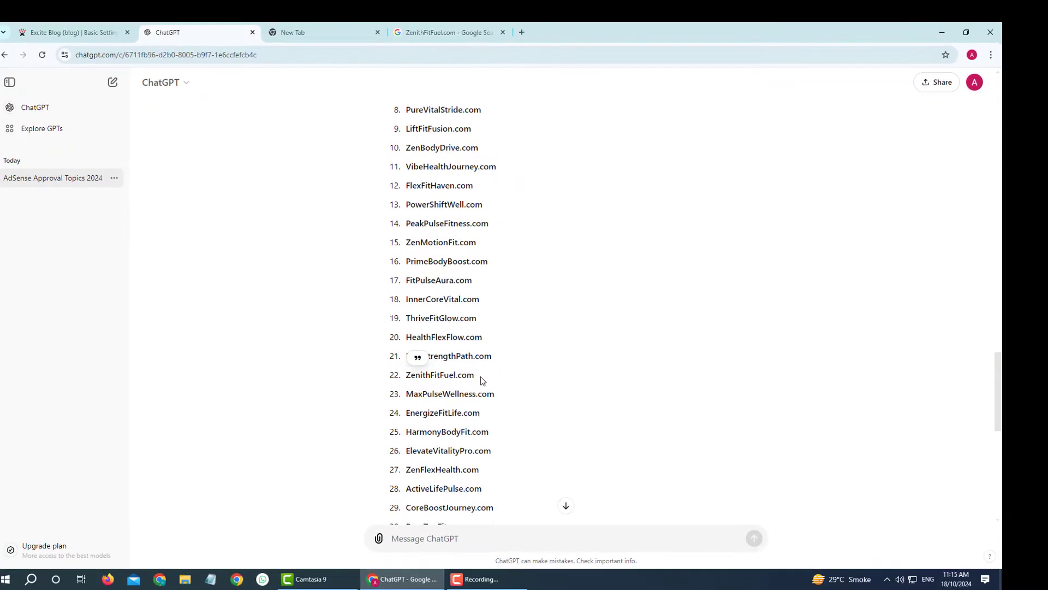
Copy ZenithFitFuel.com and ask ChatGPT for an SEO title and description for it.
drag(480, 375, 407, 373)
right_click(412, 373)
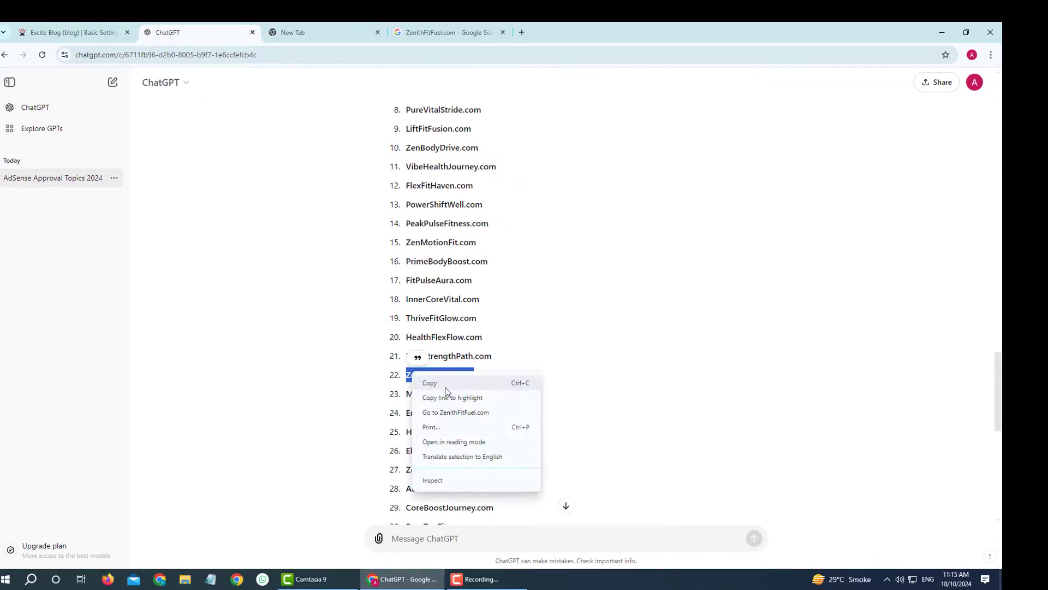
click(429, 382)
click(436, 535)
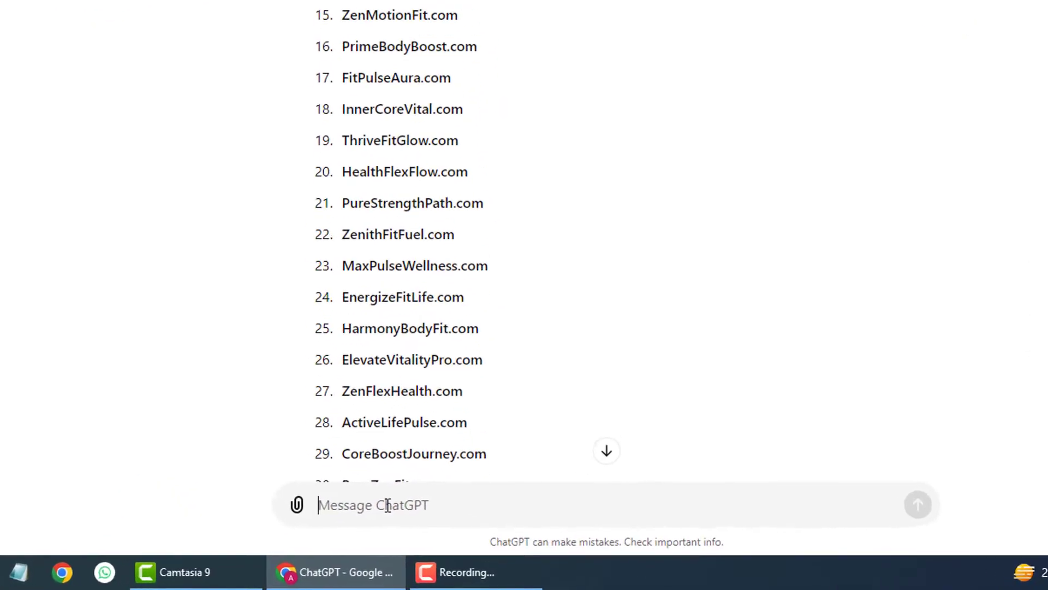
text(write Title and descraptio)
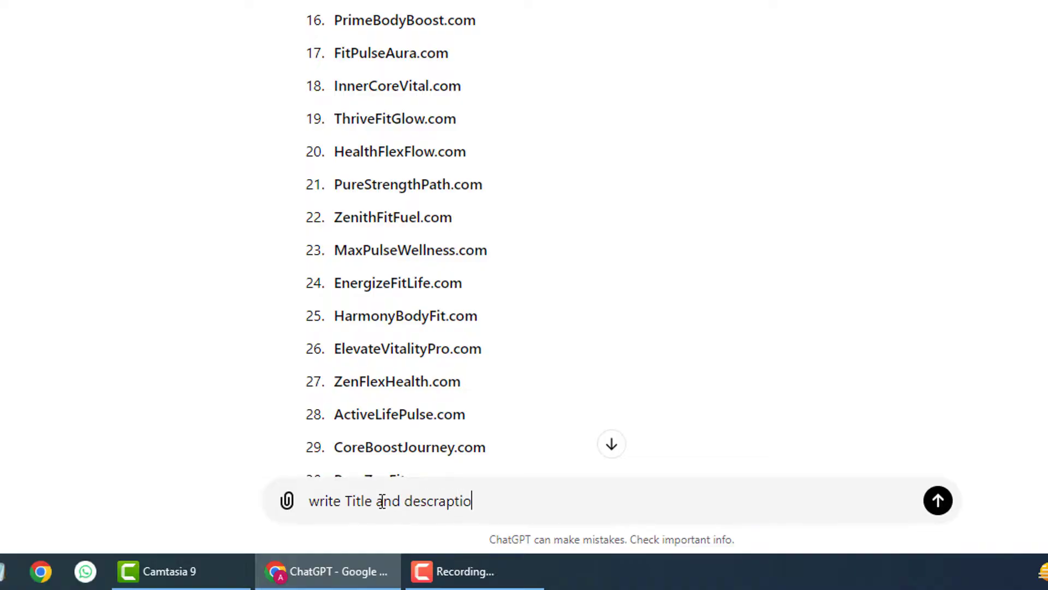
text(n)
right_click(457, 507)
click(494, 130)
text(for SEO)
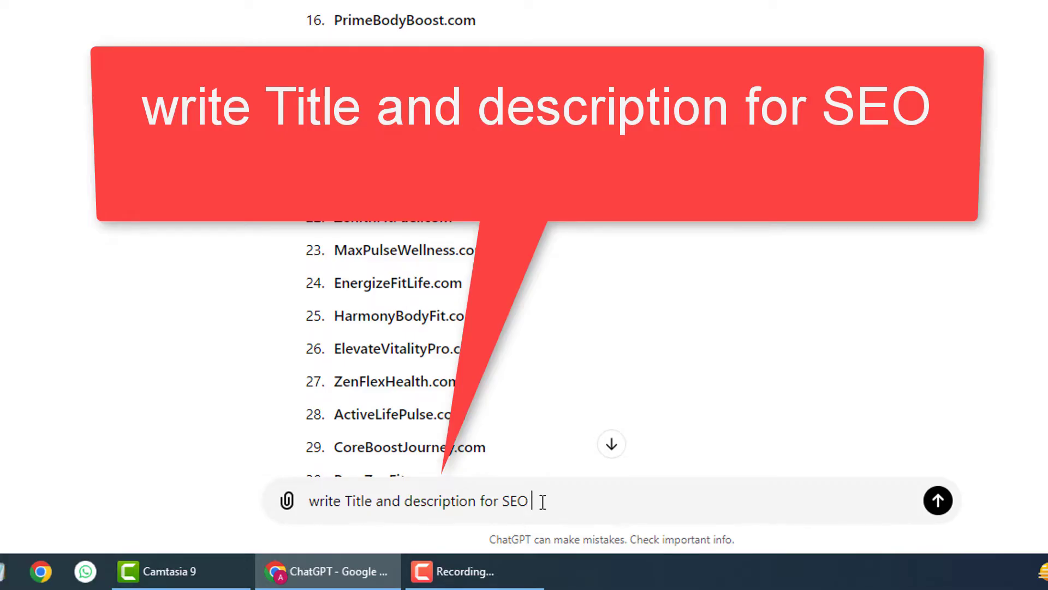
key(ctrl+v)
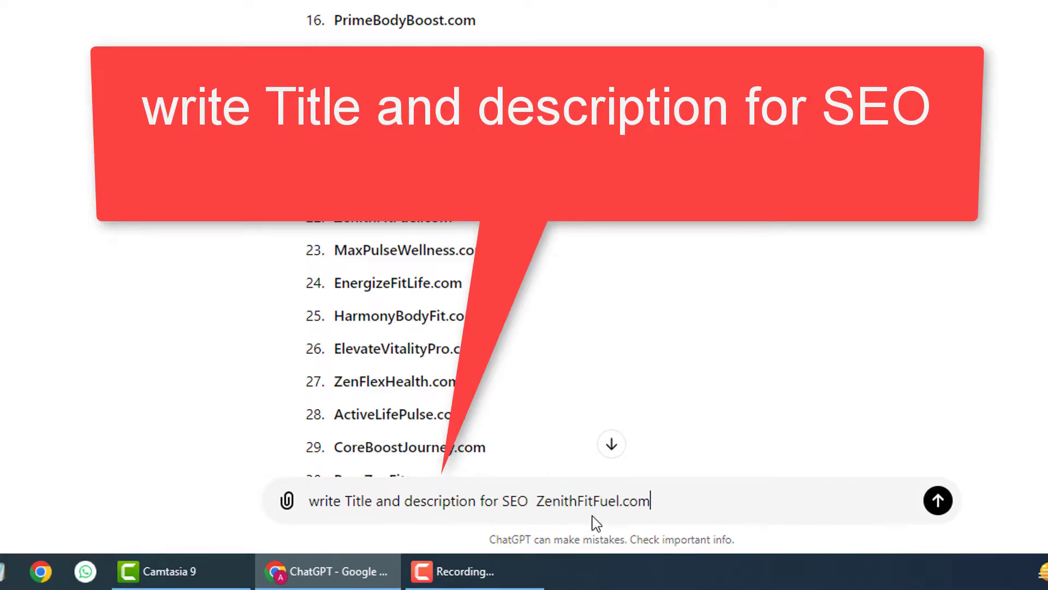
click(941, 501)
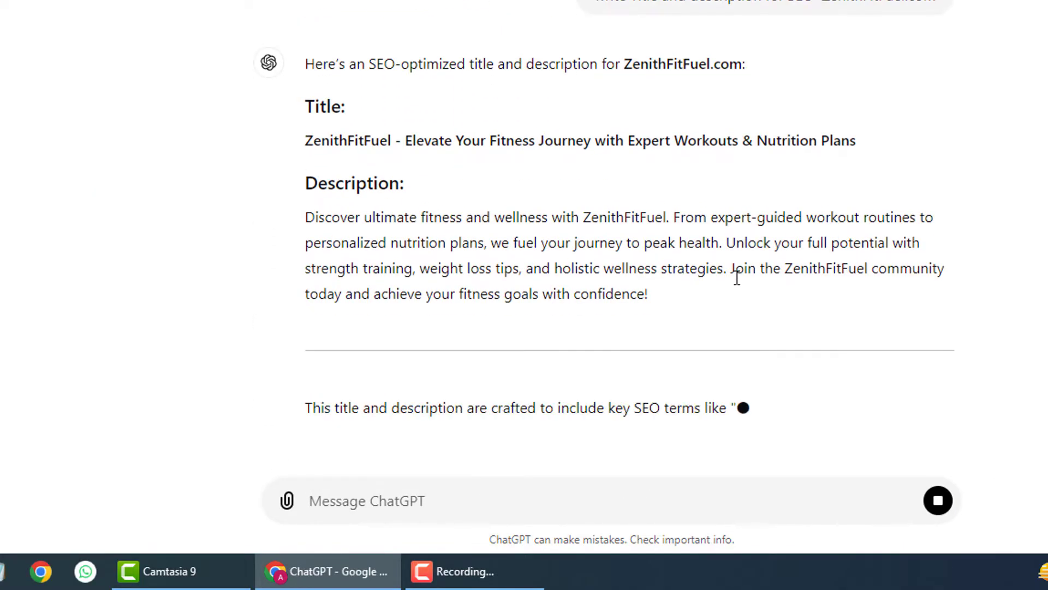
Copy the SEO title ChatGPT suggested.
scroll(473, 211, up, 1)
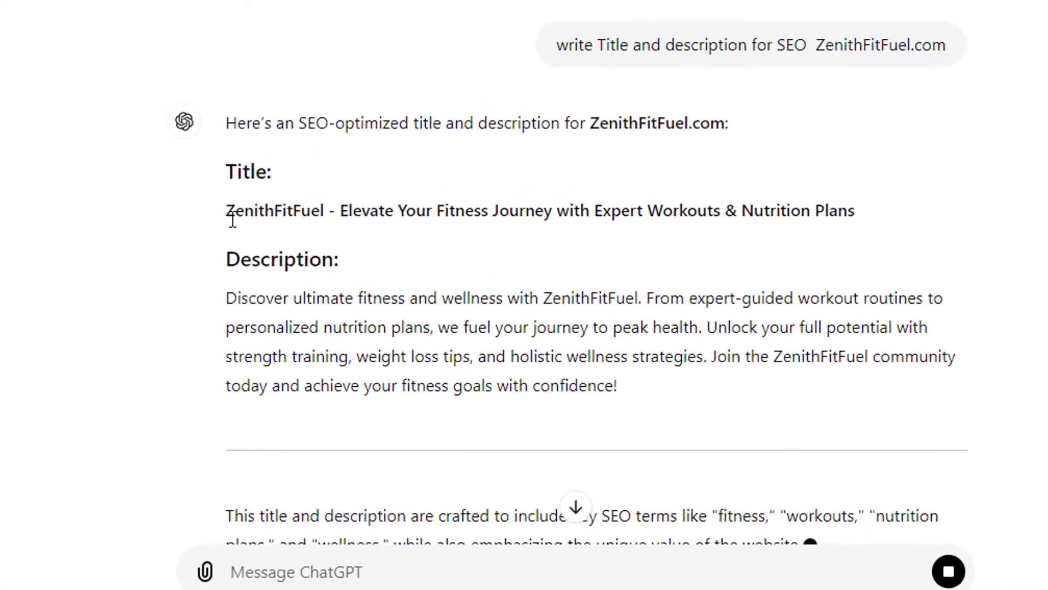
mouse_move(168, 239)
mouse_down()
mouse_move(622, 253)
mouse_move(858, 235)
mouse_move(178, 241)
mouse_move(185, 232)
mouse_up()
right_click(186, 232)
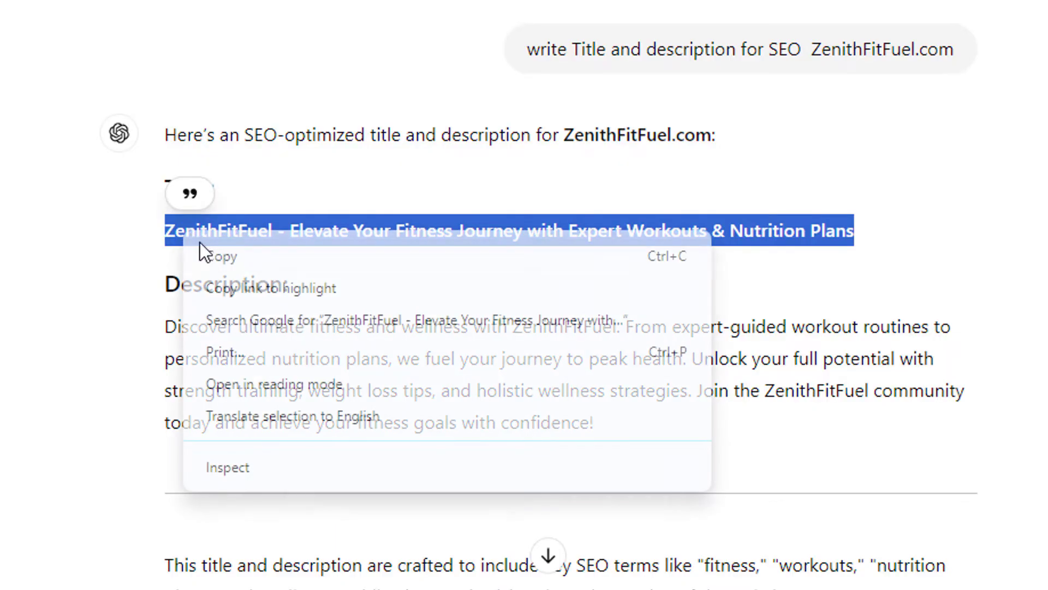
click(225, 259)
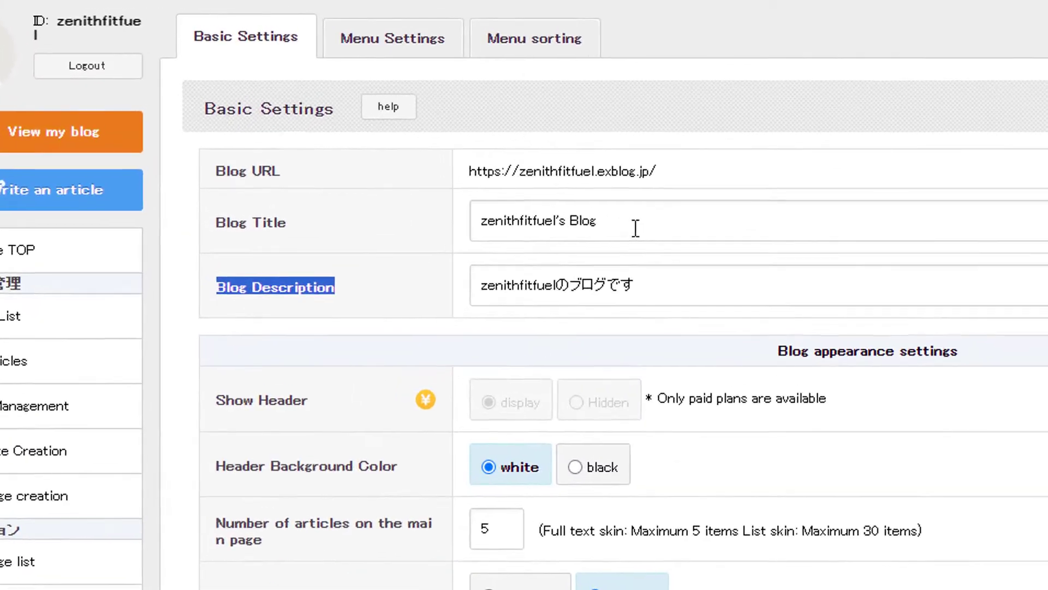
Paste the SEO title into Blog Title and copy the generated description's opening from ChatGPT.
drag(459, 126, 340, 127)
key(ctrl+v)
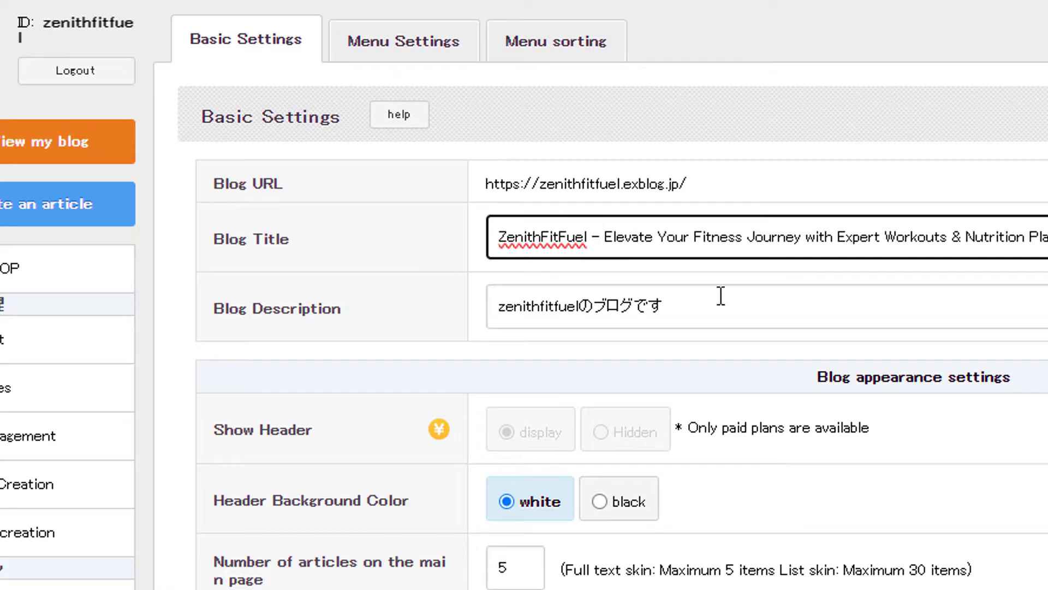
click(795, 311)
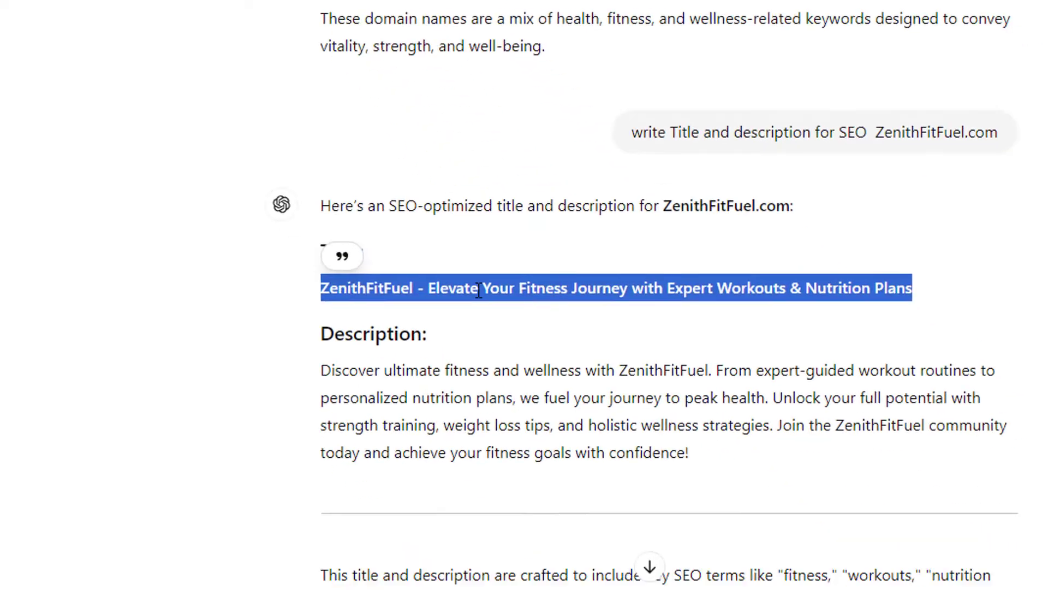
scroll(382, 293, down, 1)
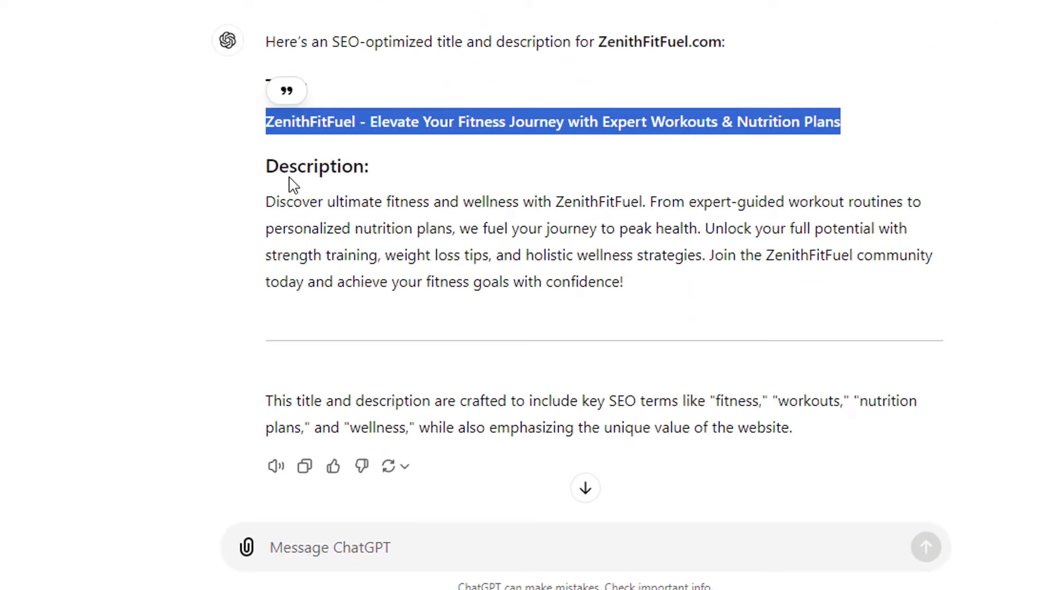
drag(269, 205, 460, 232)
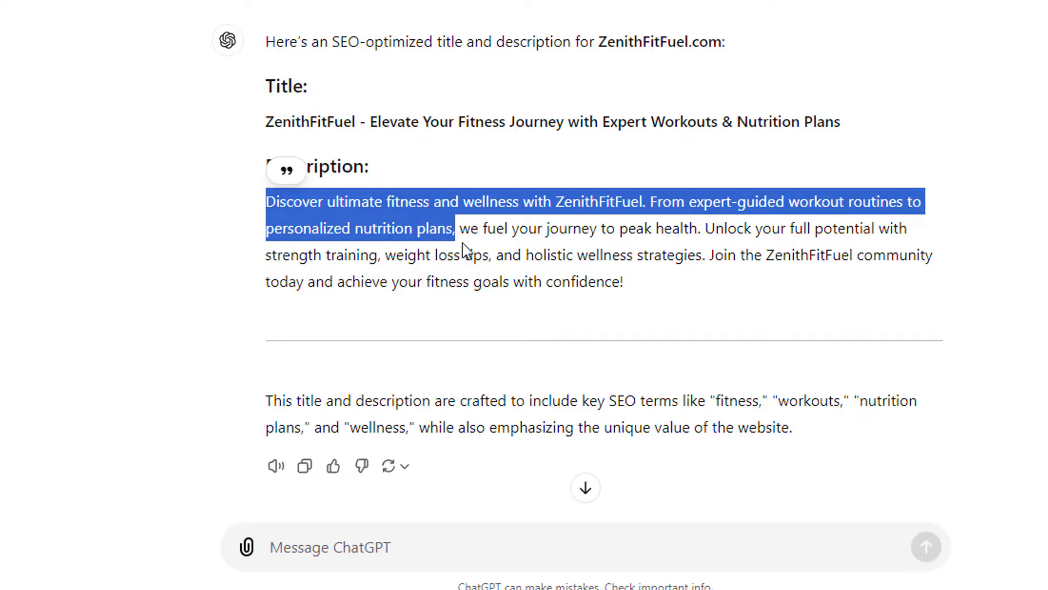
right_click(403, 227)
click(431, 242)
Replace Blog Description with the copied text starting 'Discover ultimate fitness and wellness.'.
scroll(436, 246, up, 3)
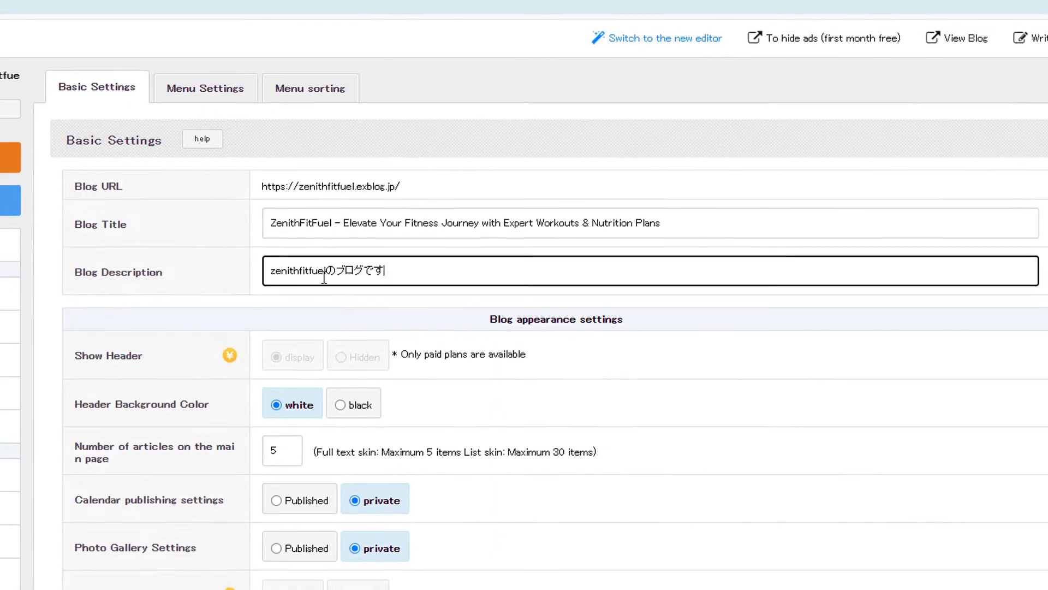
drag(424, 276, 205, 276)
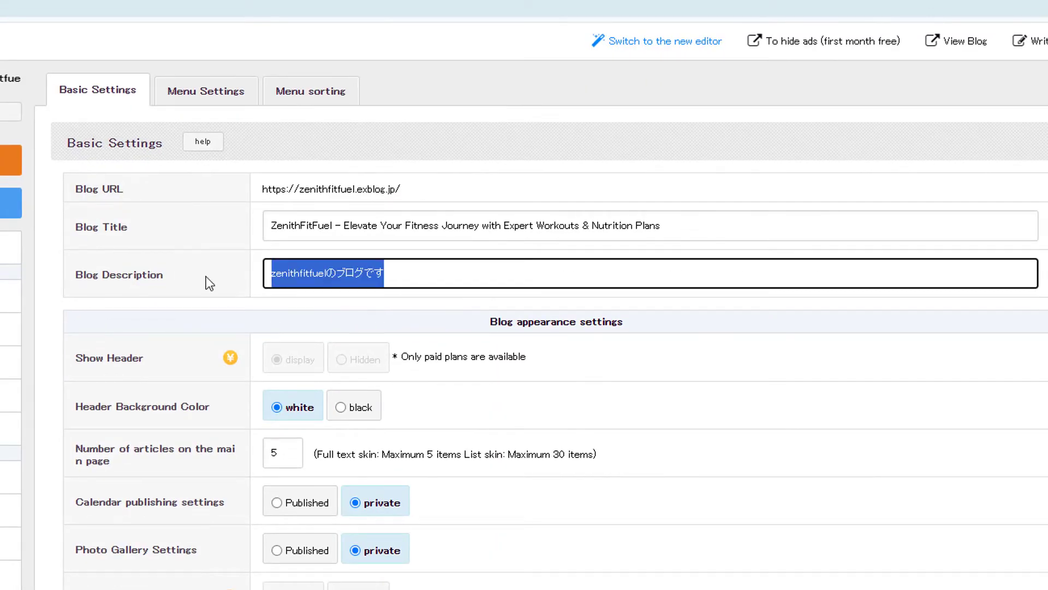
key(ctrl+v)
click(897, 367)
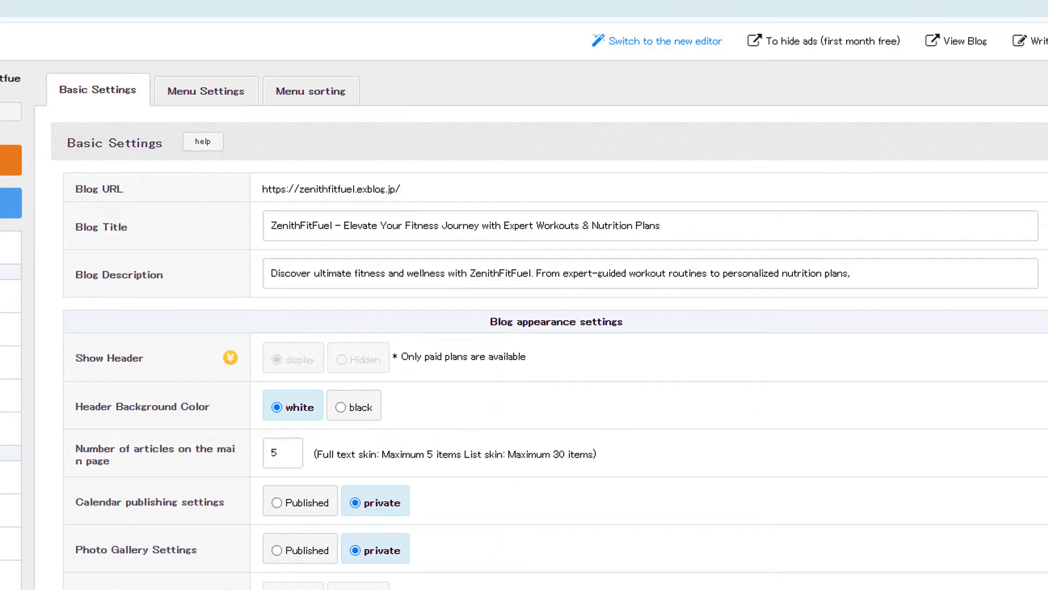
drag(92, 193, 516, 219)
click(129, 262)
scroll(433, 579, down, 8)
scroll(432, 579, down, 5)
scroll(490, 562, down, 6)
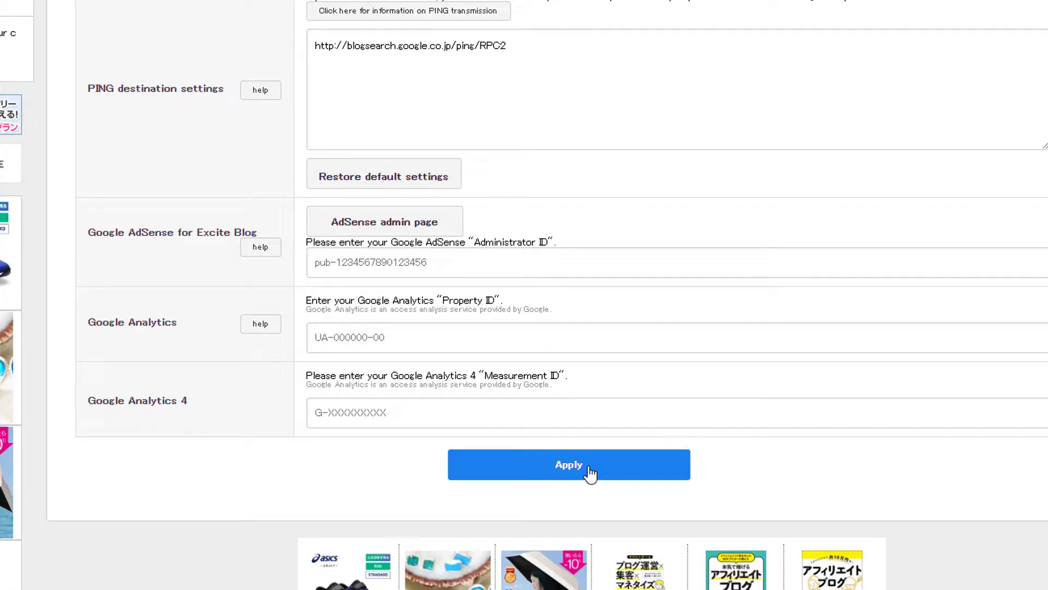
Apply the new Basic Settings, then go to Profile Settings via Edit on the avatar.
click(589, 468)
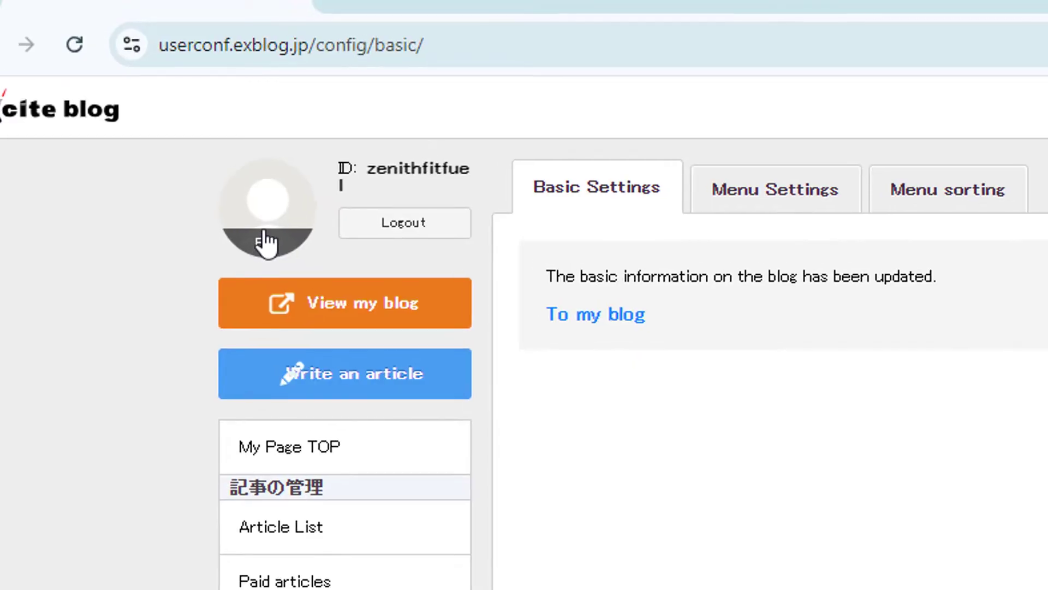
click(264, 243)
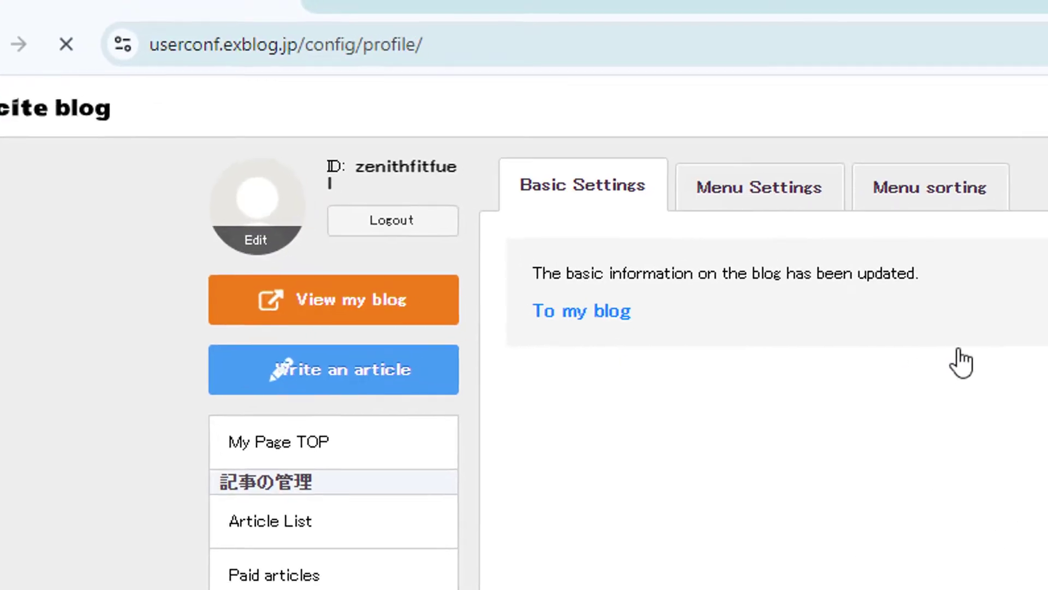
scroll(595, 328, down, 8)
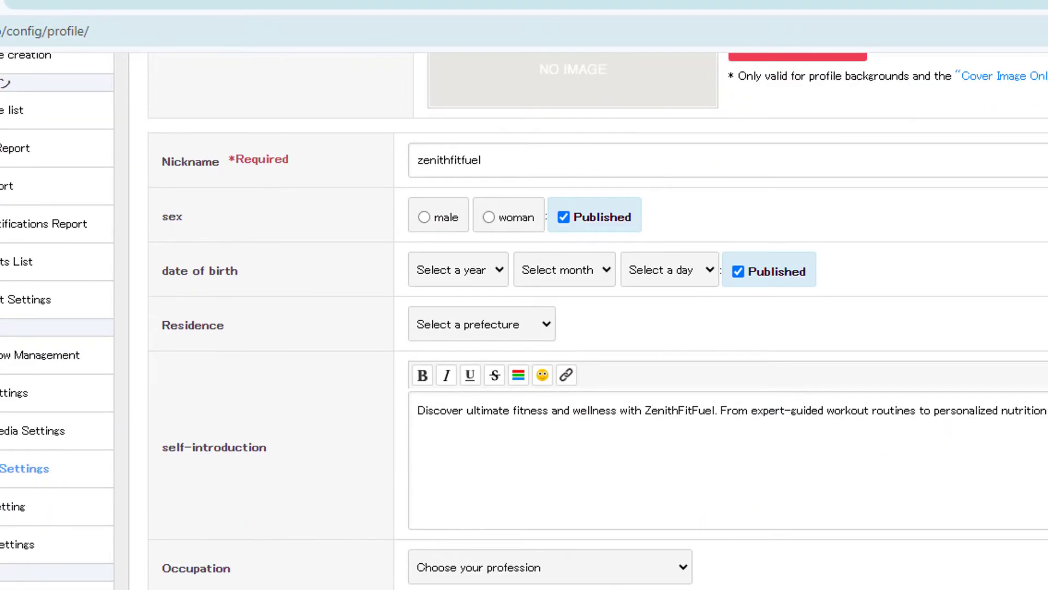
scroll(596, 519, up, 8)
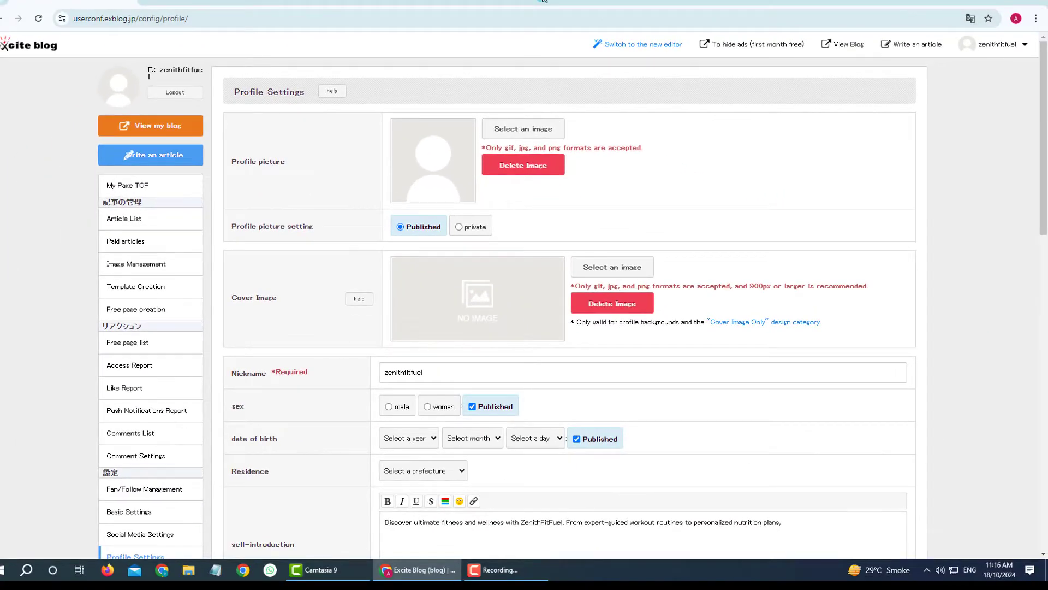
Search Google for 'logoai' in a new tab and go to the LogoAI.com result.
key(ctrl+t)
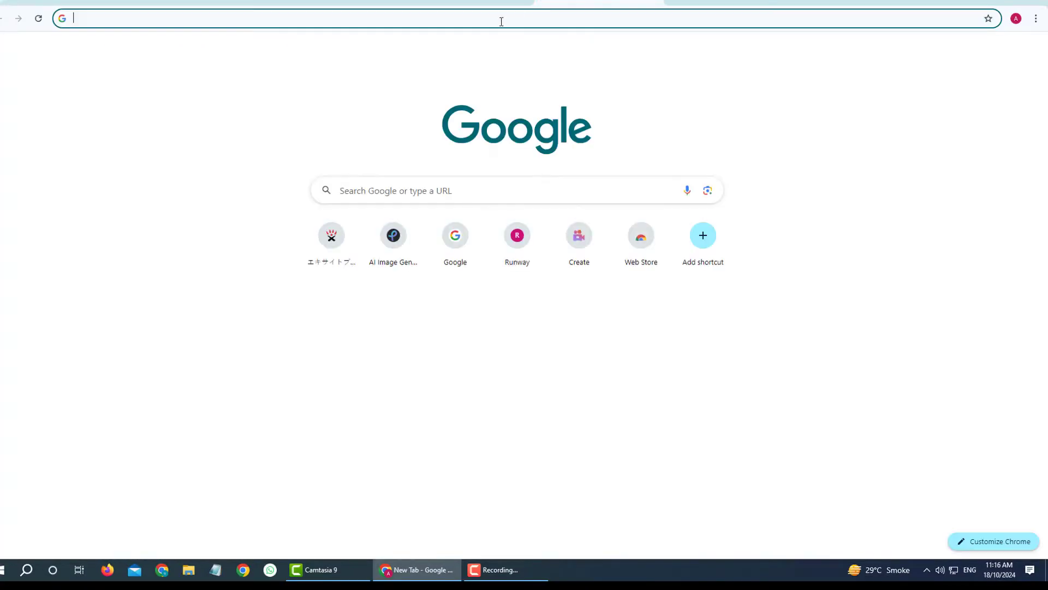
click(498, 19)
text(logo)
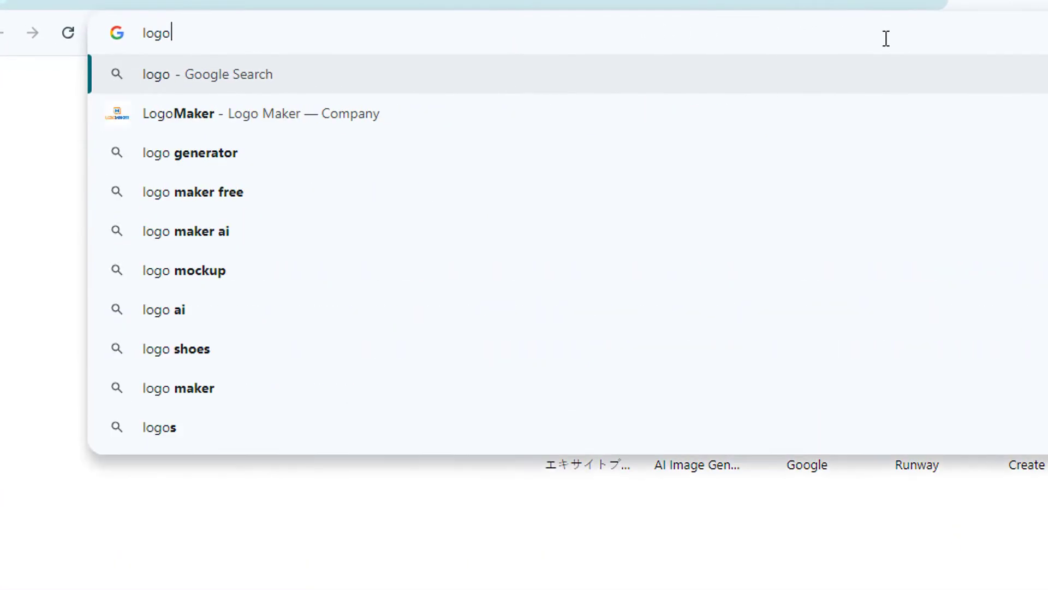
text(ai)
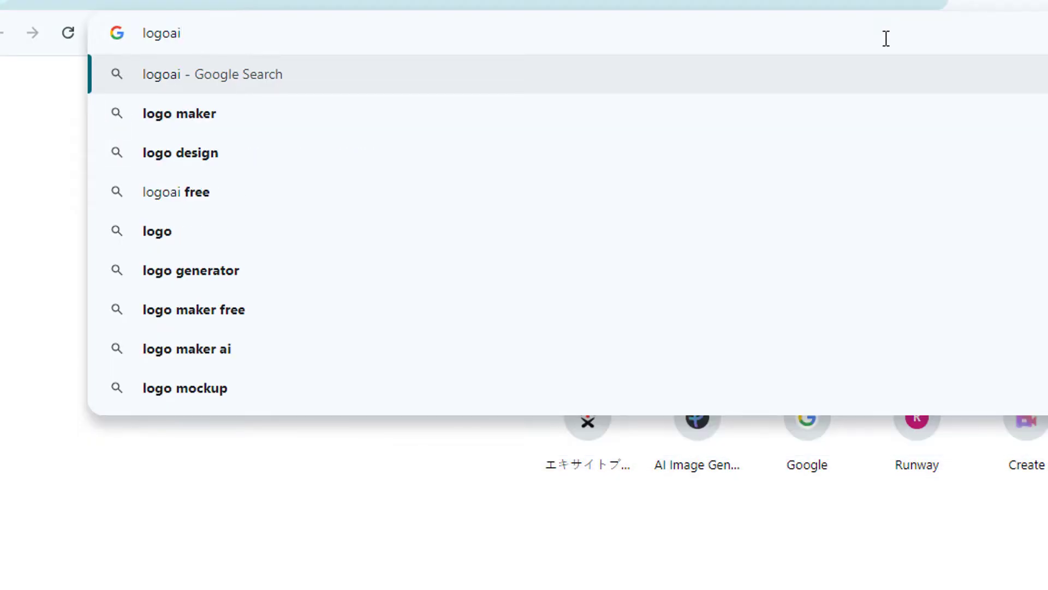
key(Return)
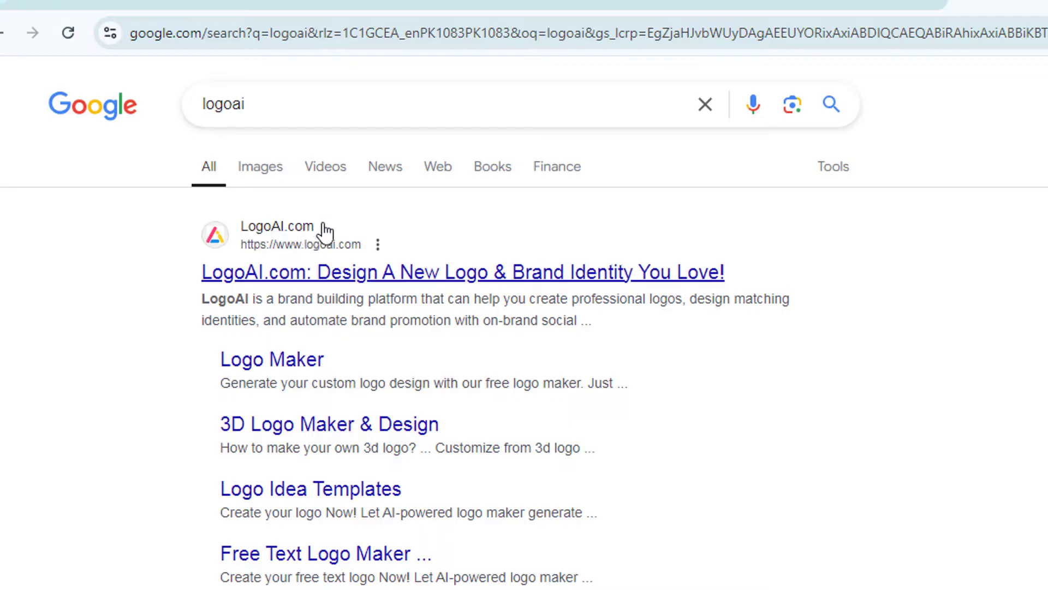
click(445, 284)
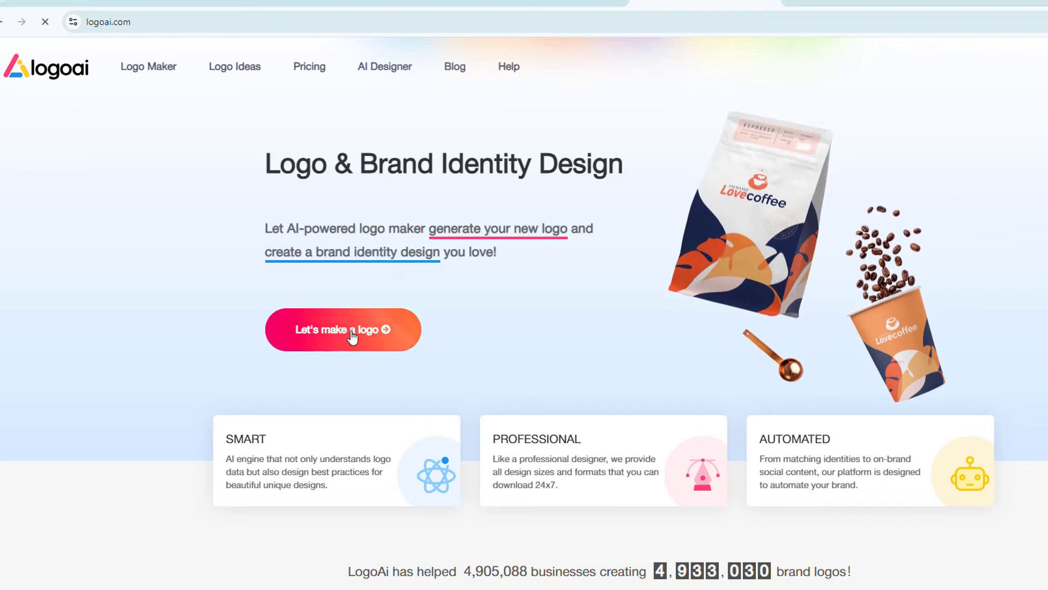
Start a new LogoAI logo and enter ZenithFitFuel as the logo name.
click(347, 329)
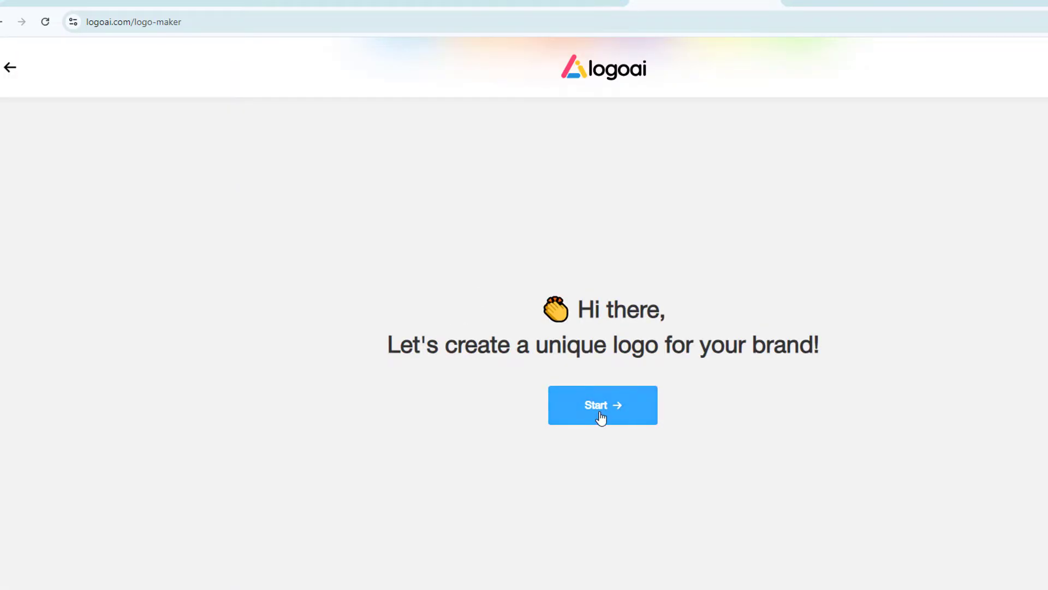
click(601, 417)
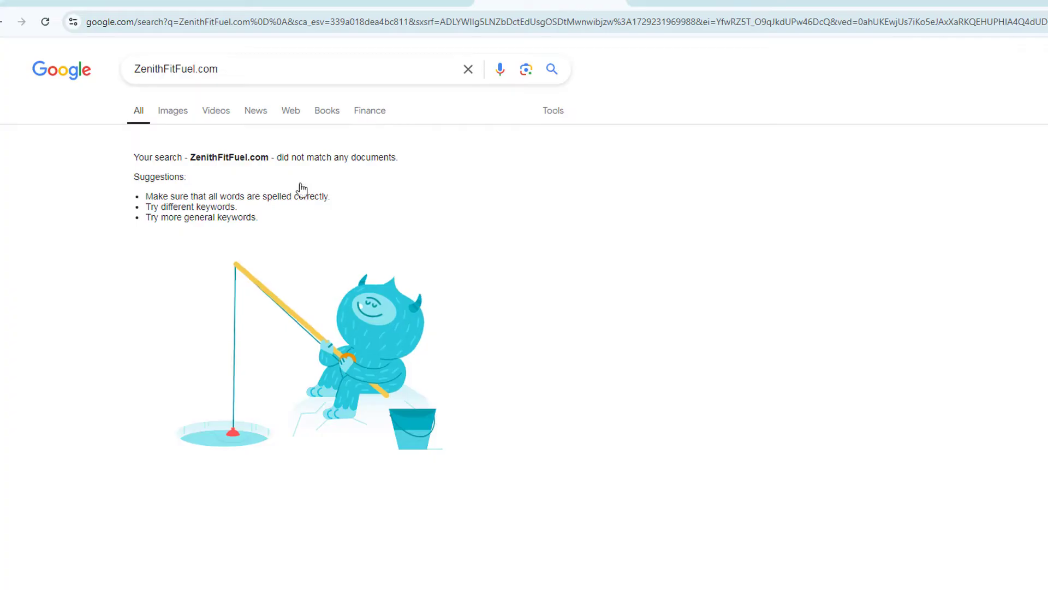
drag(195, 69, 133, 69)
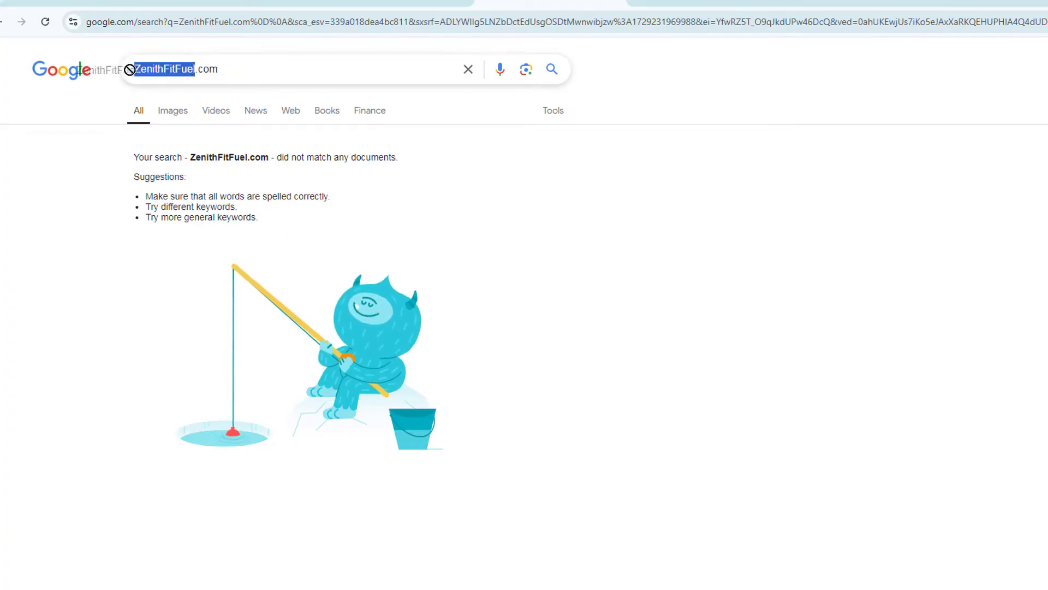
right_click(163, 71)
click(184, 150)
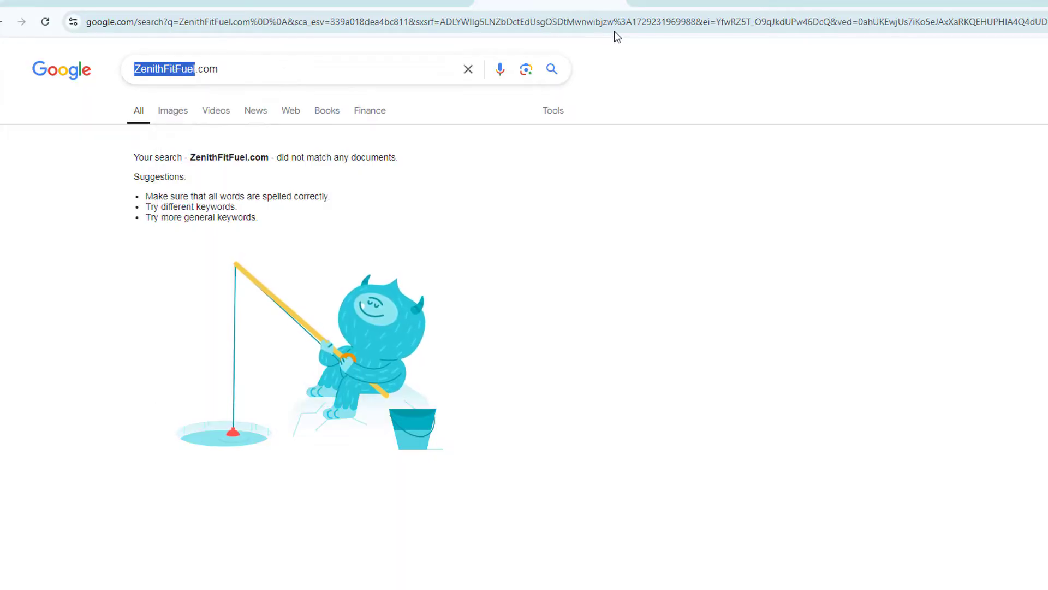
click(704, 4)
click(282, 251)
key(ctrl+v)
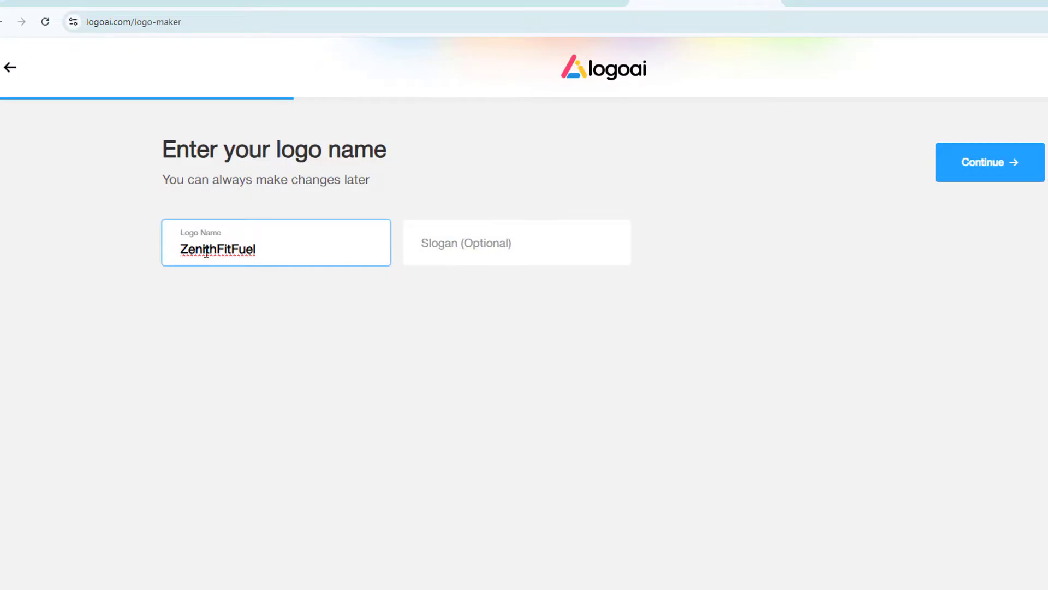
click(219, 252)
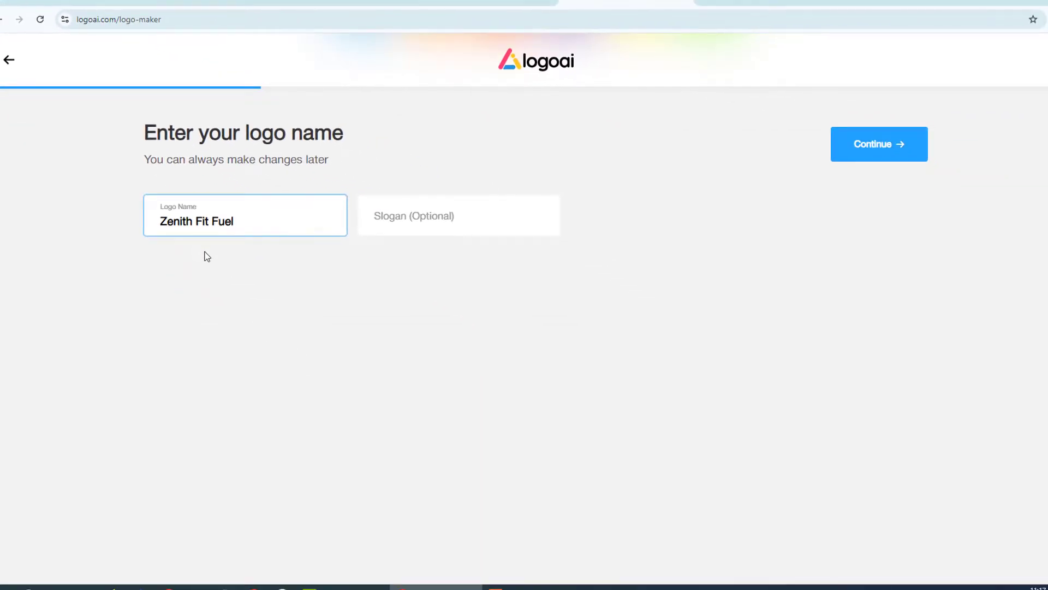
Skip the industry and colour scheme choices and generate logos from the font style.
click(875, 150)
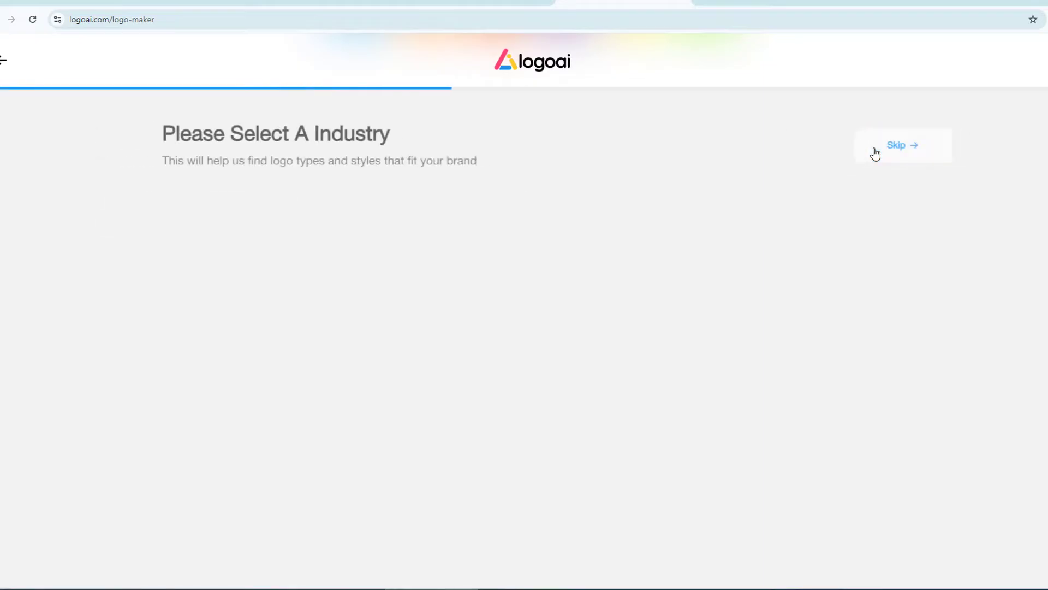
click(873, 149)
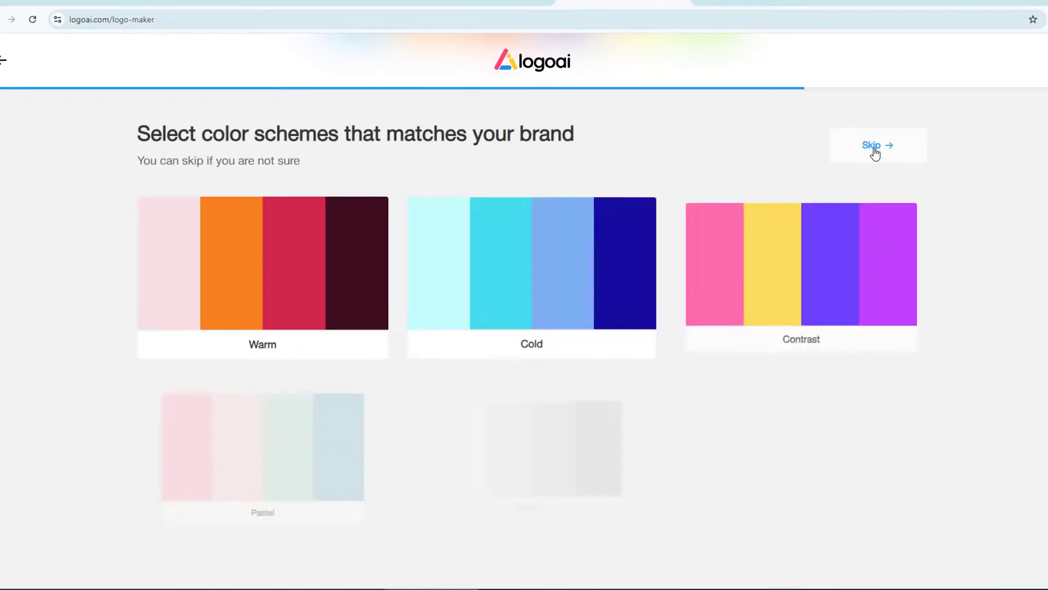
click(875, 154)
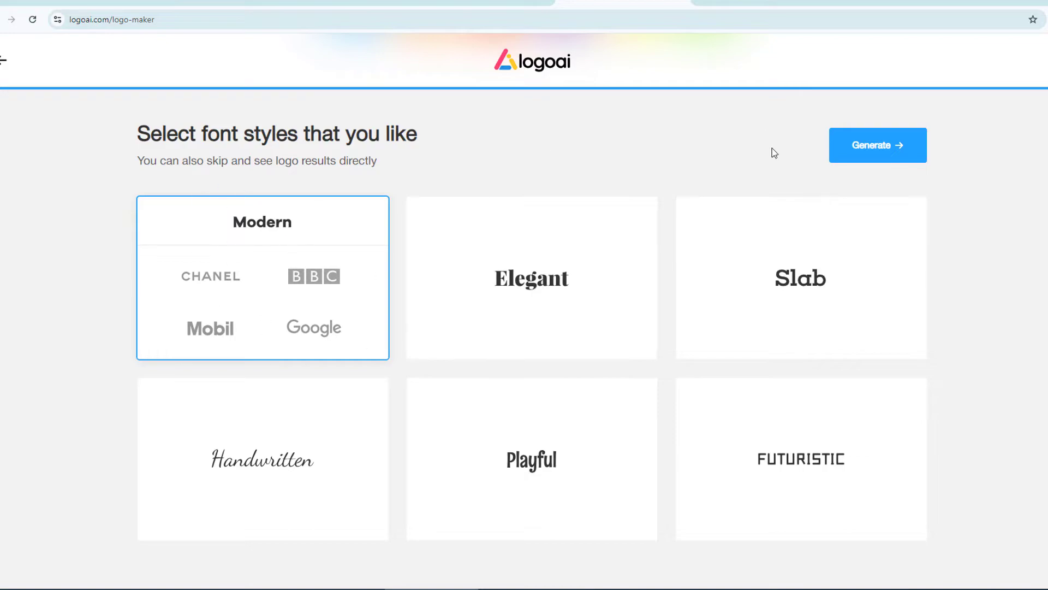
click(855, 150)
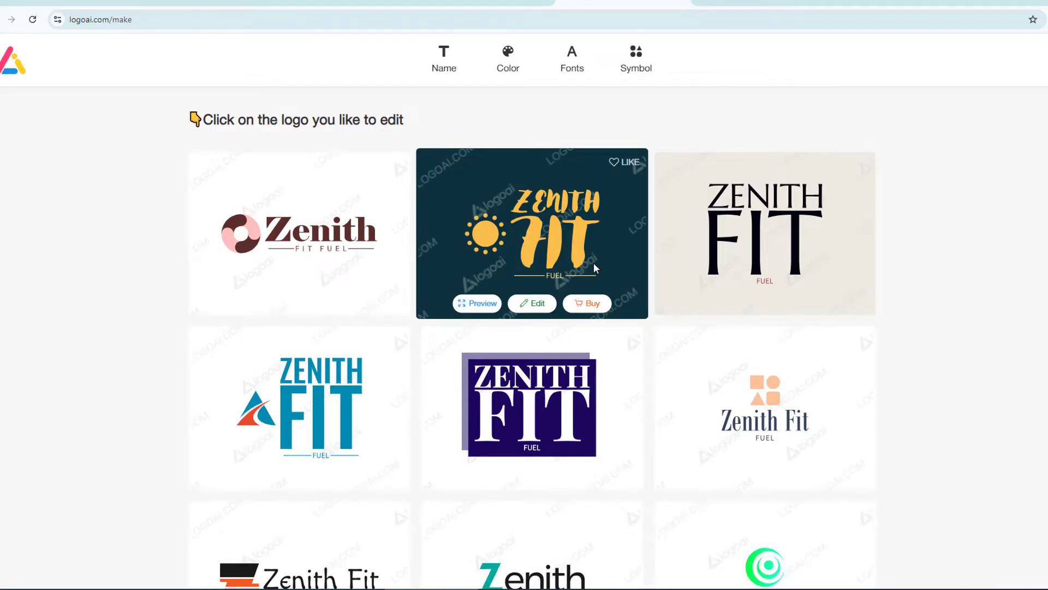
Sign in to LogoAI with a Google account.
scroll(594, 263, down, 4)
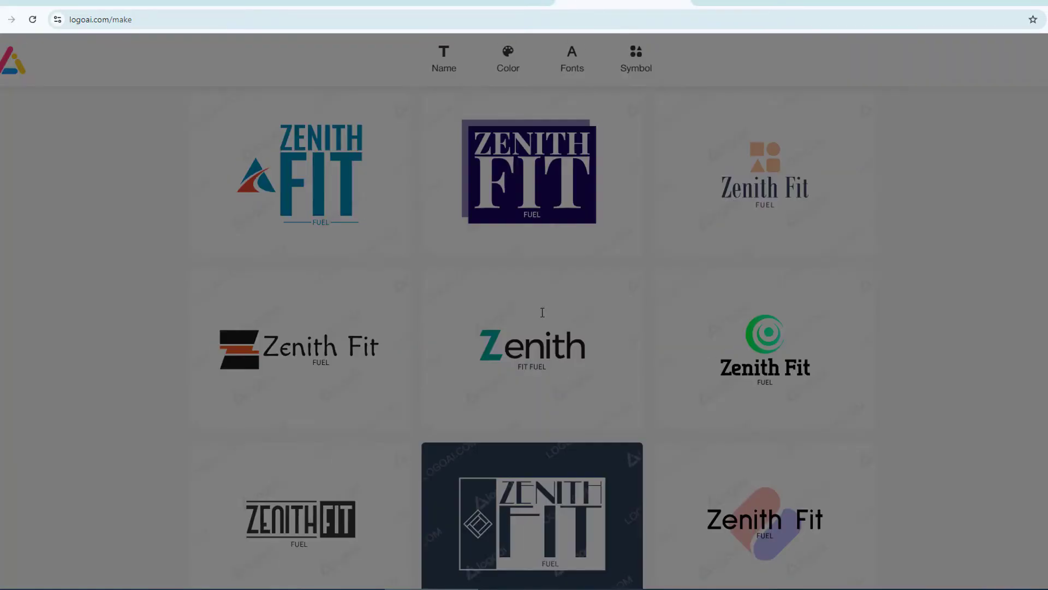
click(551, 263)
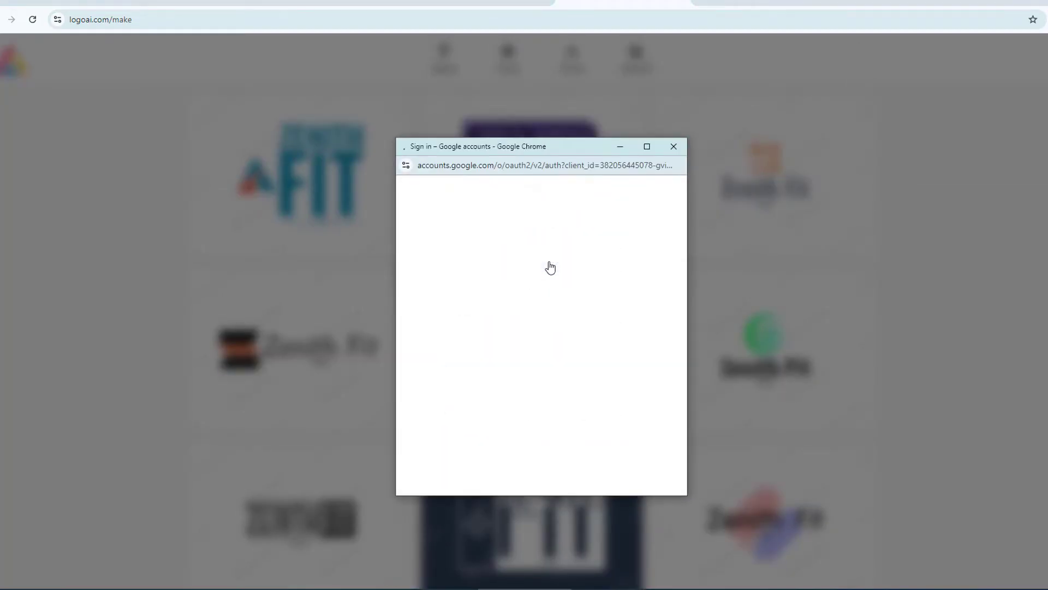
click(493, 324)
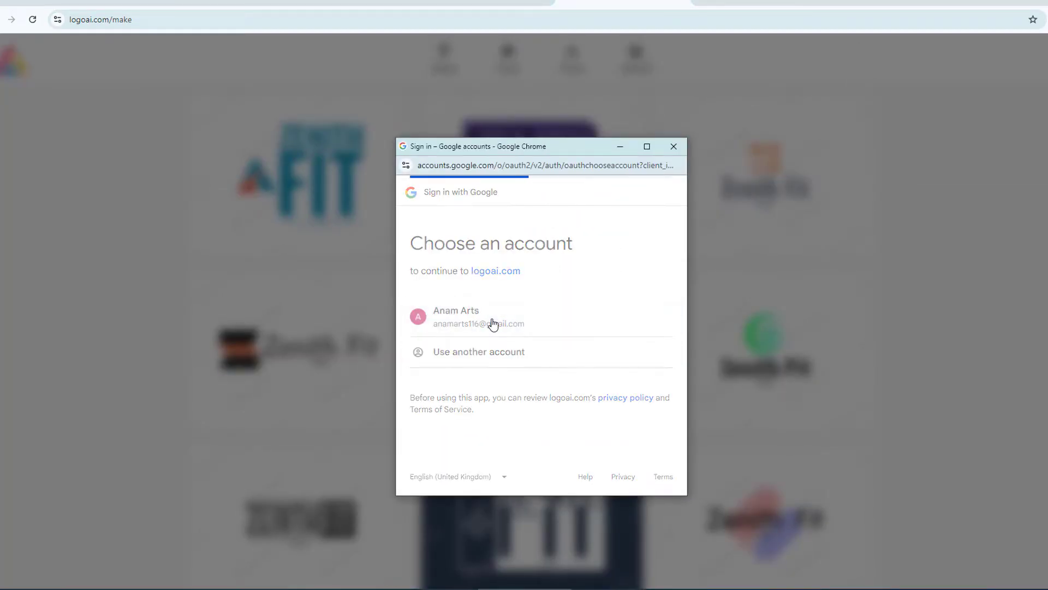
click(610, 398)
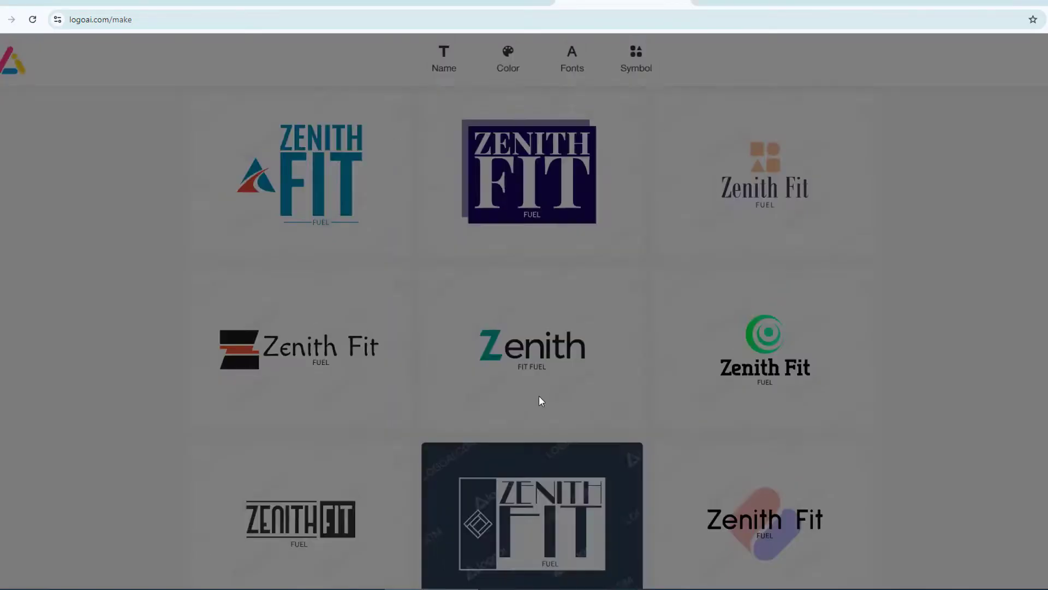
Find the ZenithFit logo with the blue square emblem and preview it full size.
scroll(775, 369, down, 3)
scroll(775, 370, down, 5)
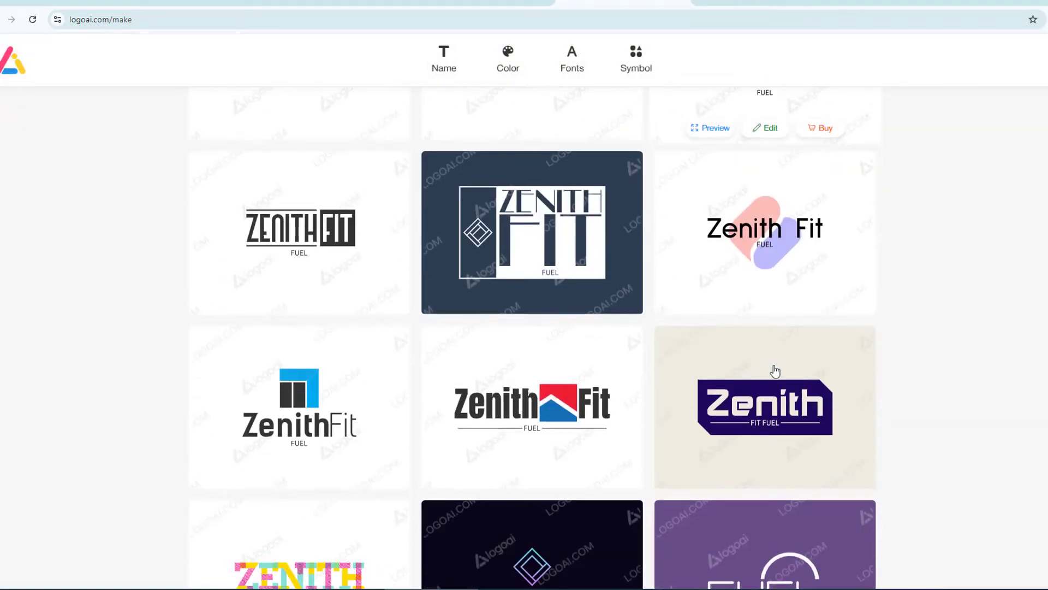
scroll(600, 275, down, 1)
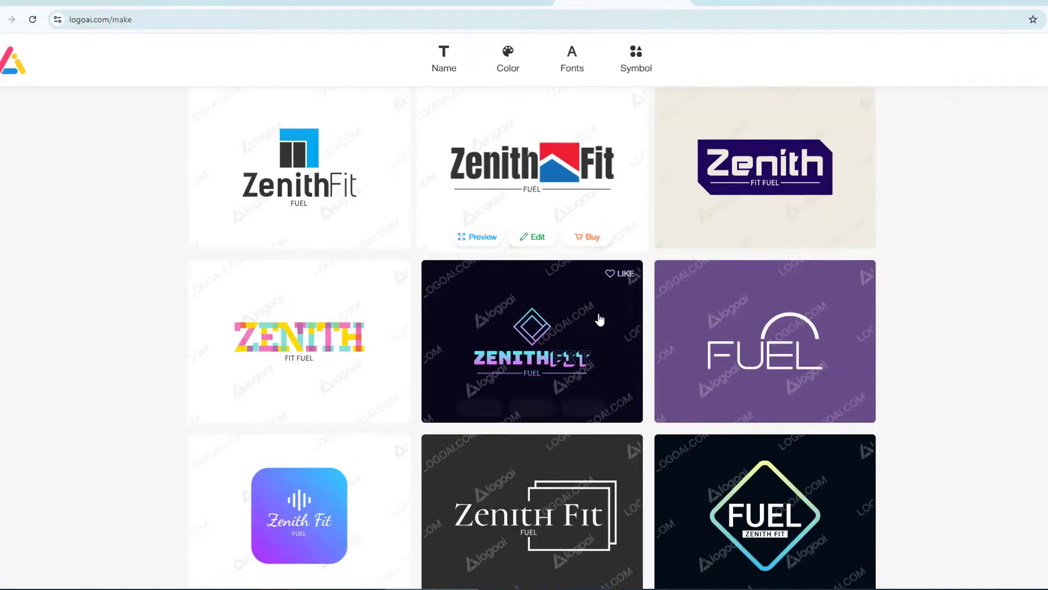
scroll(599, 311, up, 14)
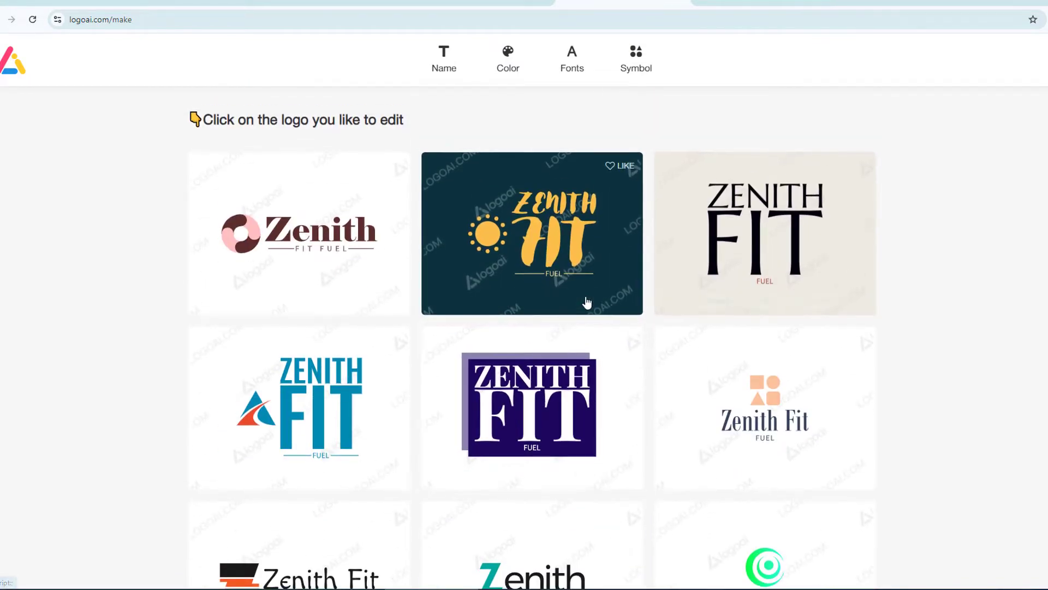
scroll(585, 299, down, 7)
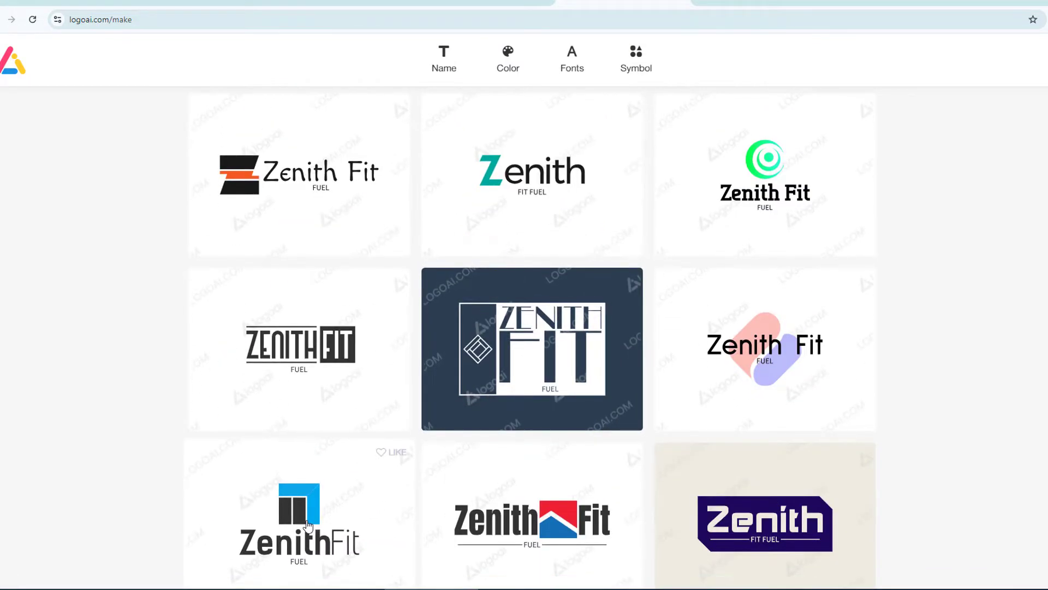
click(355, 538)
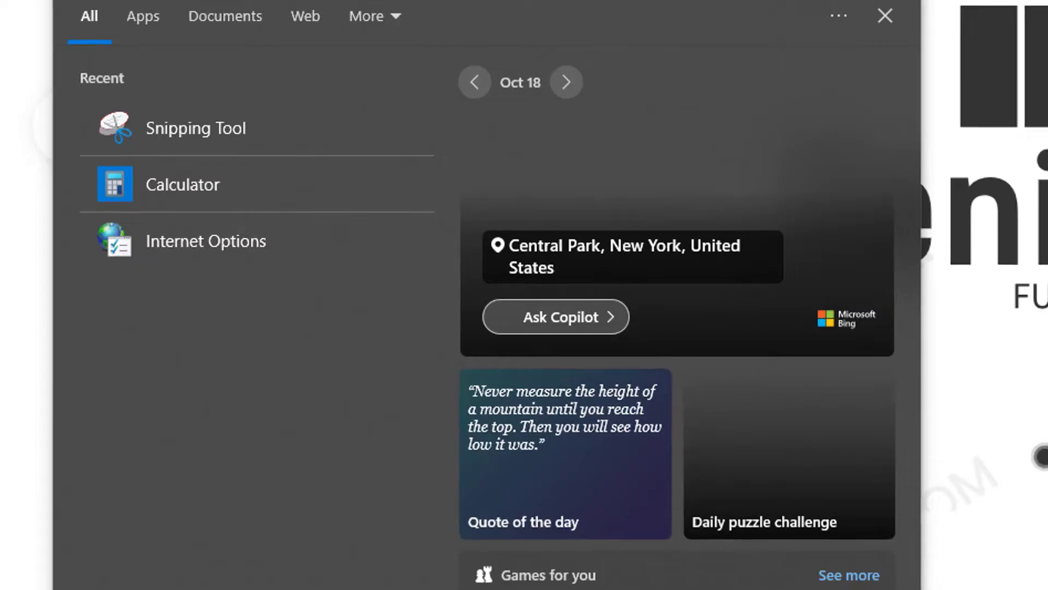
Capture the area around the ZenithFit logo with Snipping Tool.
text(sn)
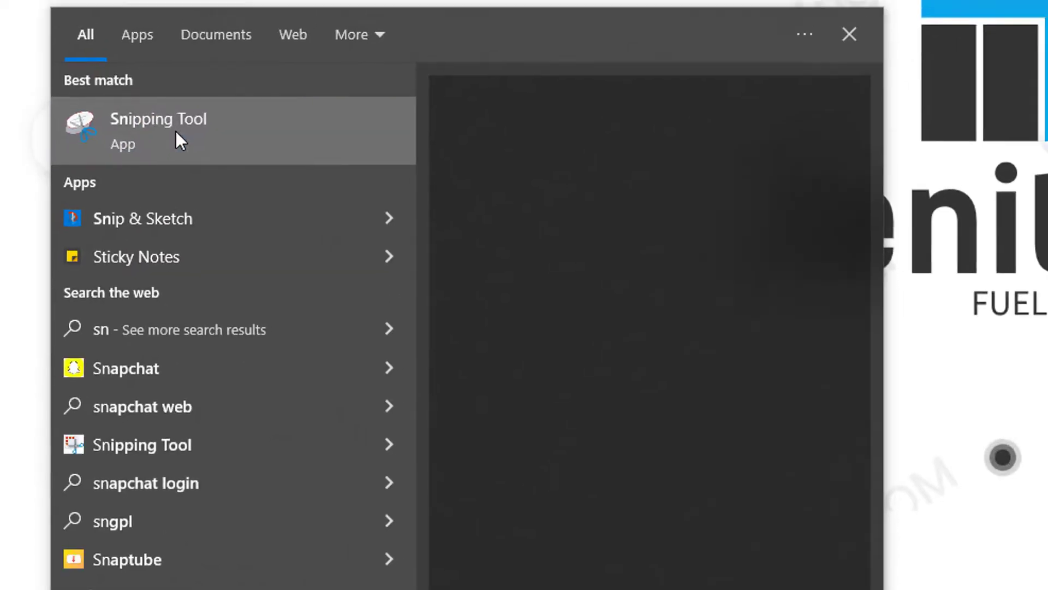
click(176, 132)
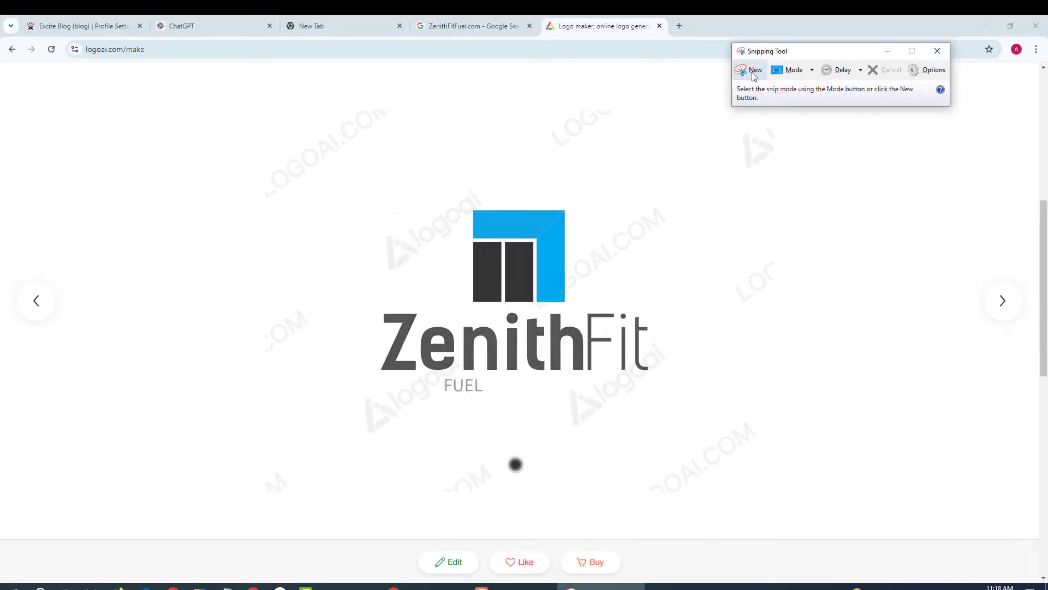
click(755, 69)
drag(338, 165, 682, 432)
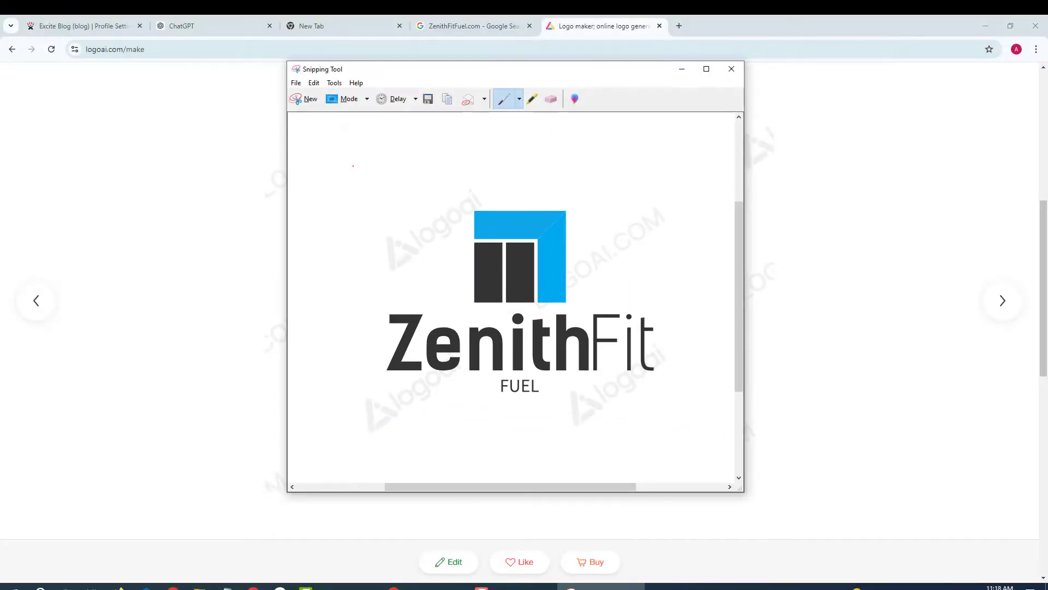
Save the capture to the Desktop as Capture.JPG, replacing the existing file.
click(298, 82)
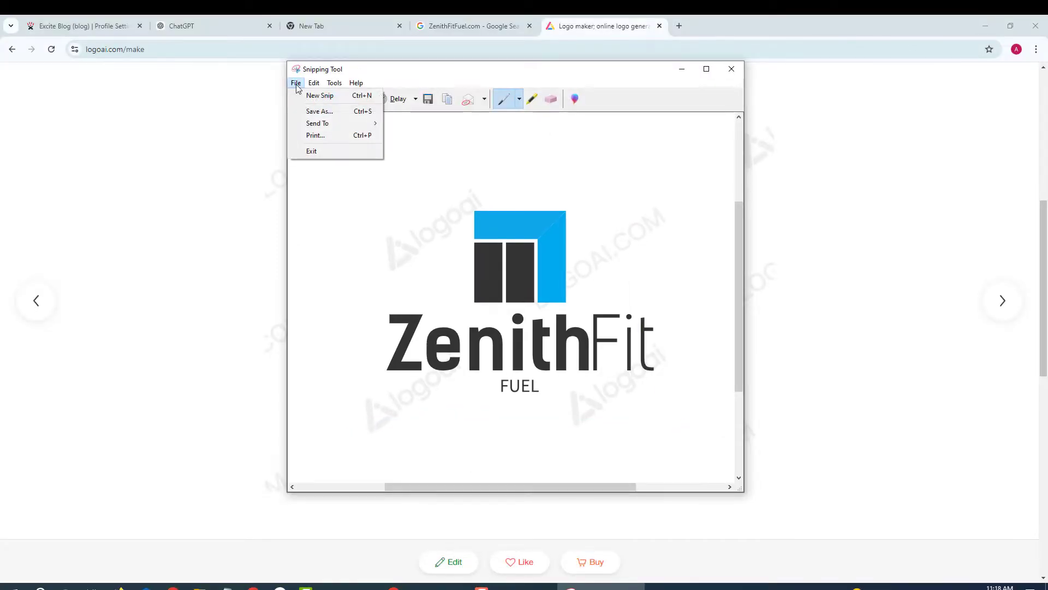
click(309, 113)
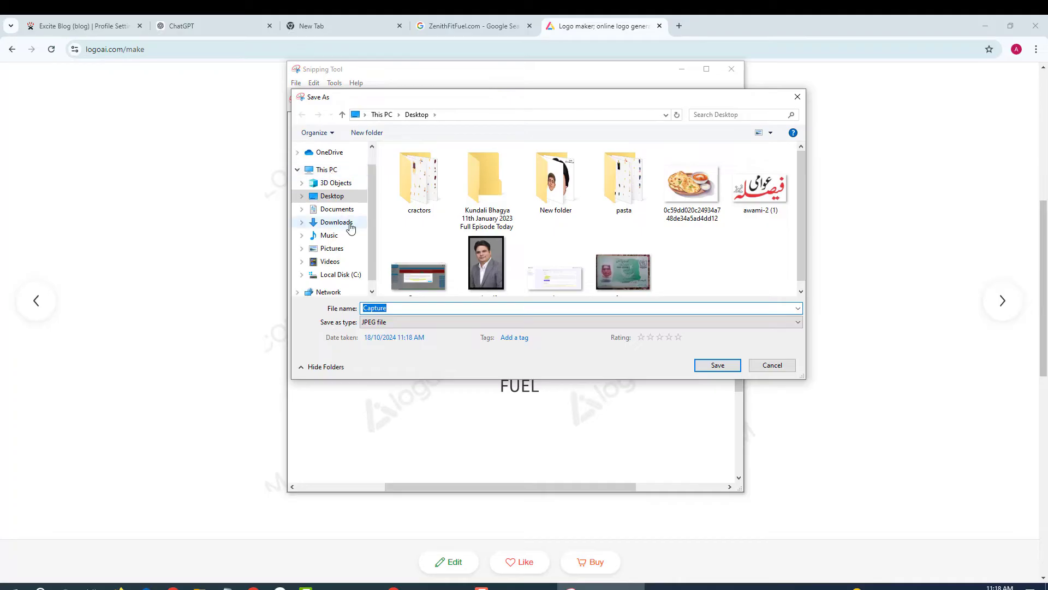
click(334, 197)
click(328, 185)
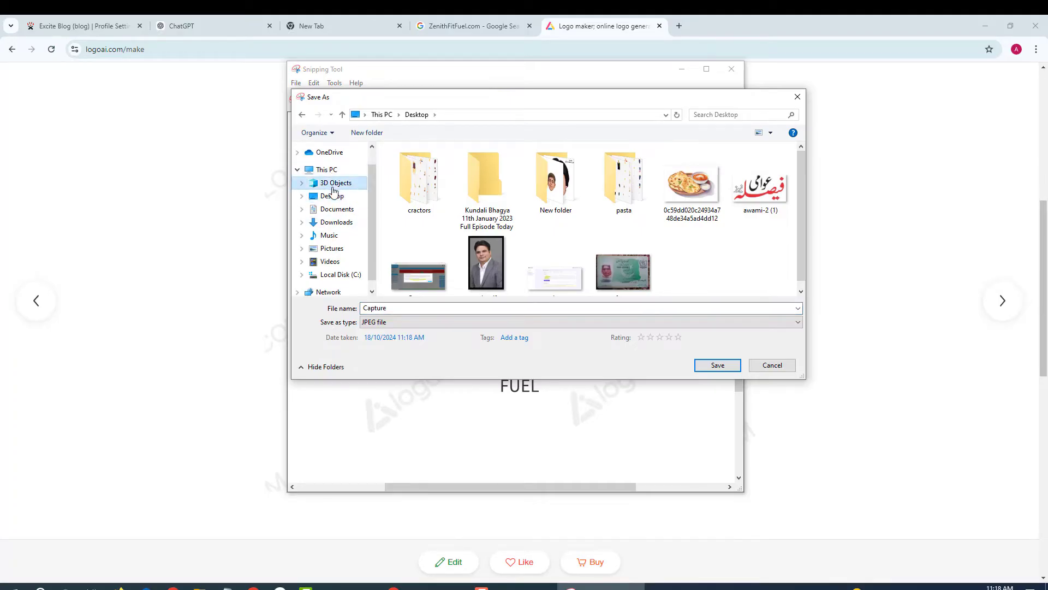
click(328, 197)
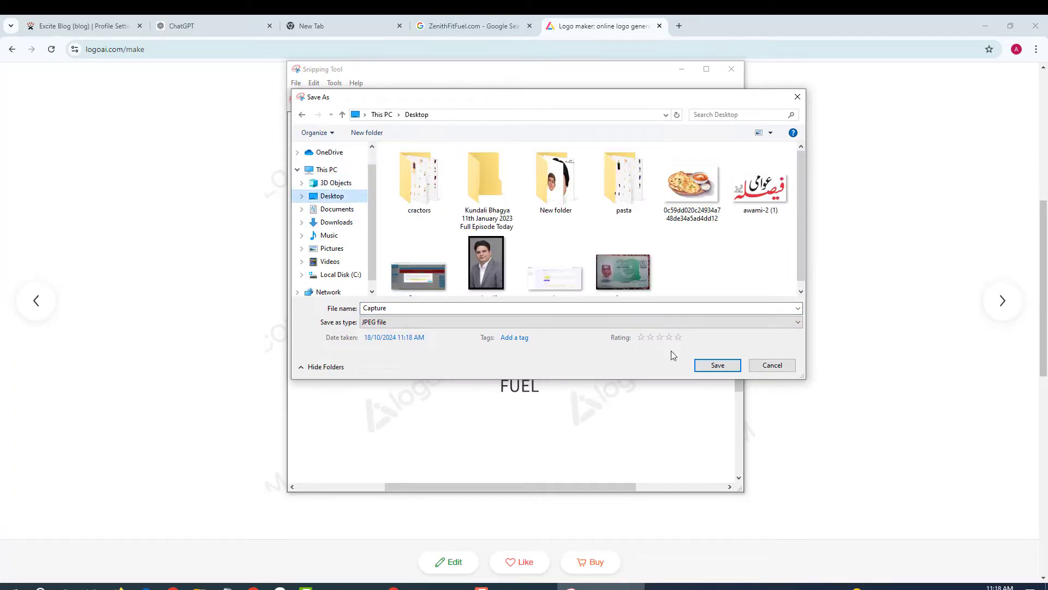
click(711, 366)
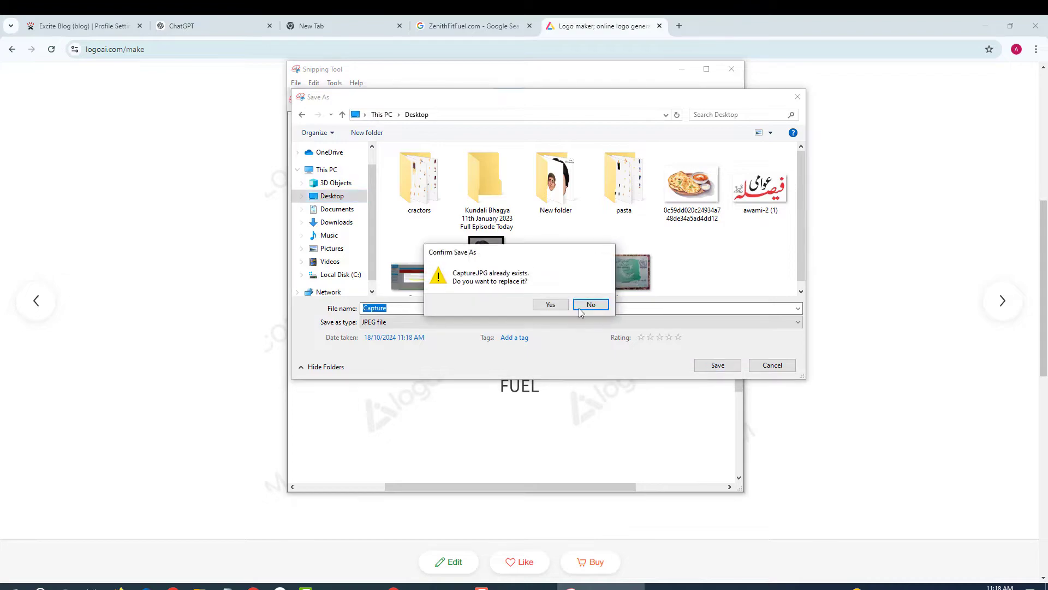
click(524, 305)
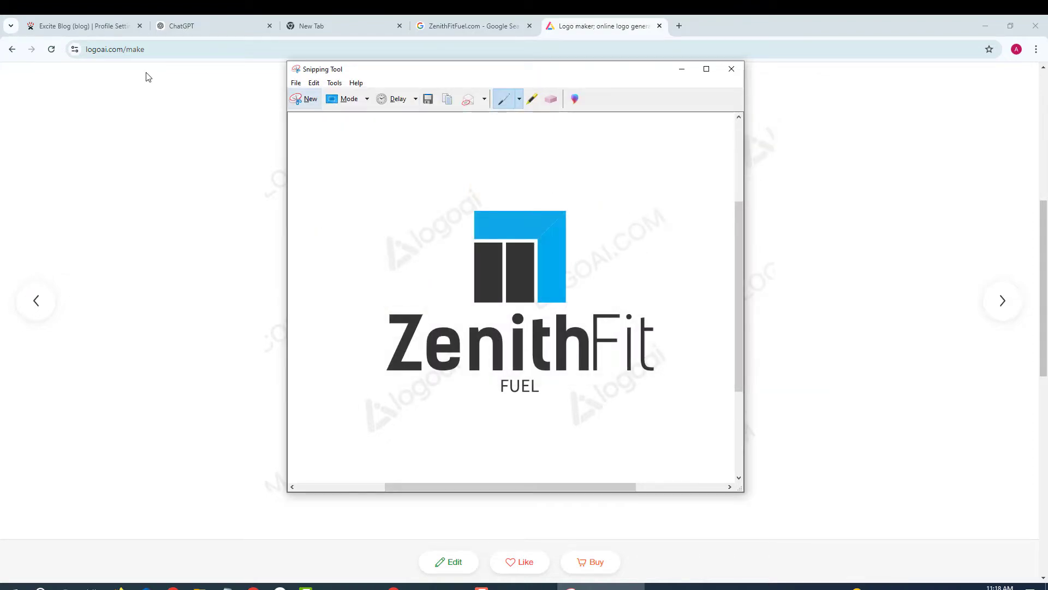
click(82, 25)
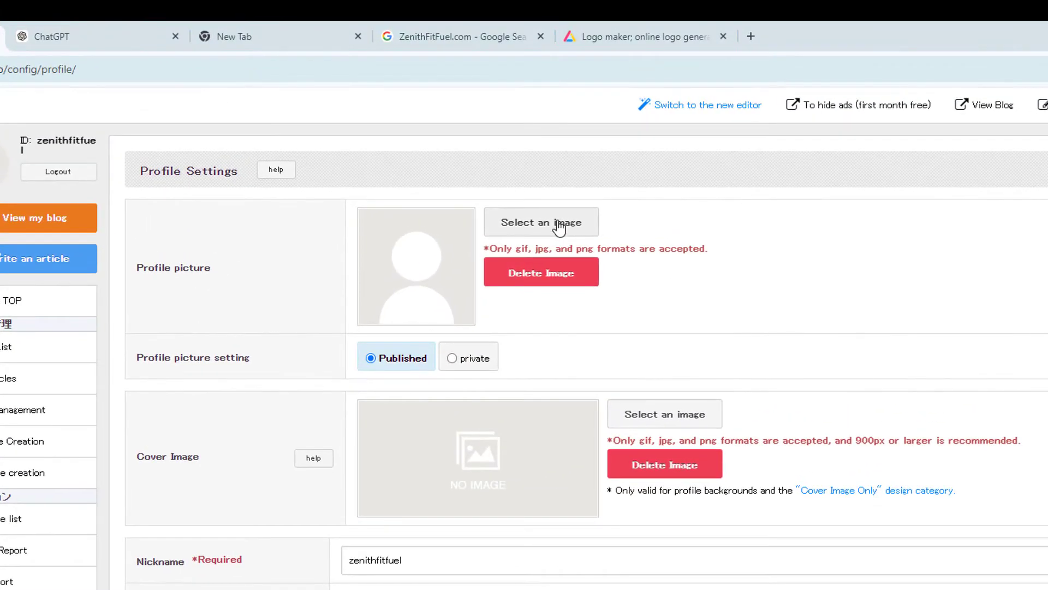
Upload the Desktop's Capture image of the ZenithFit logo as the profile picture.
click(559, 224)
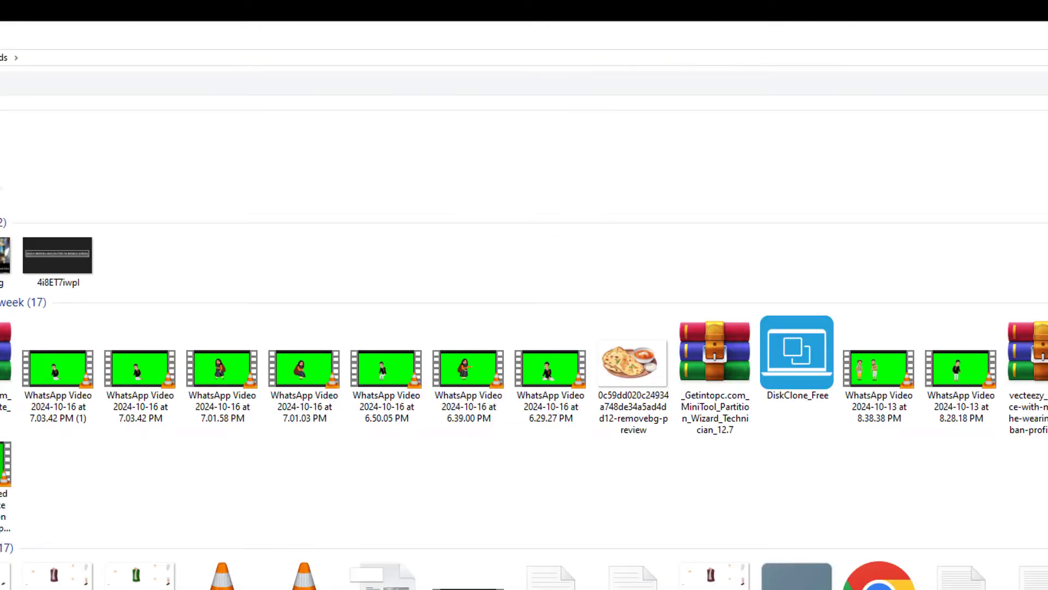
click(1, 125)
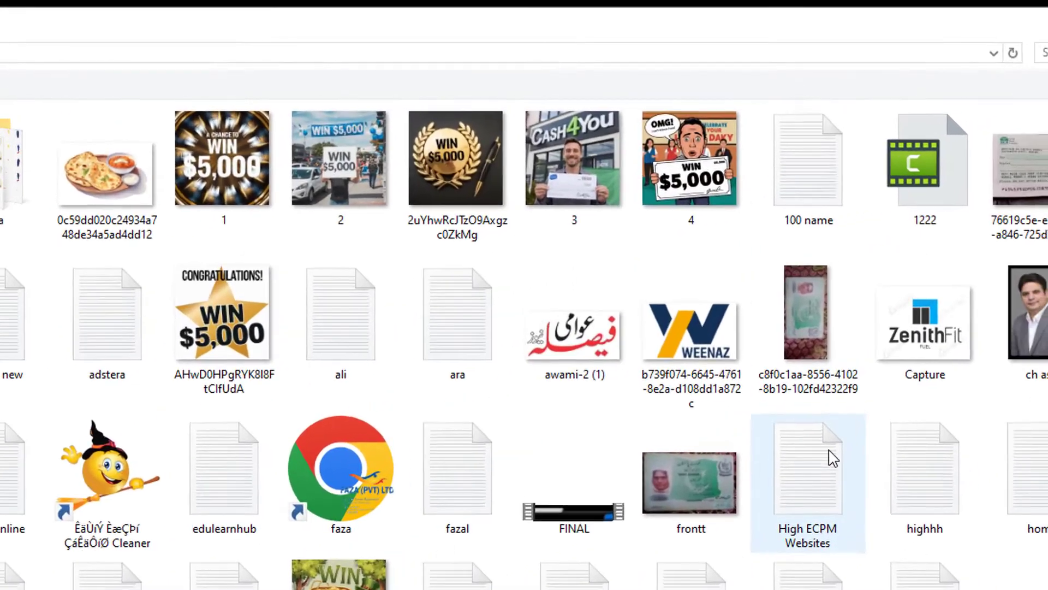
click(1002, 294)
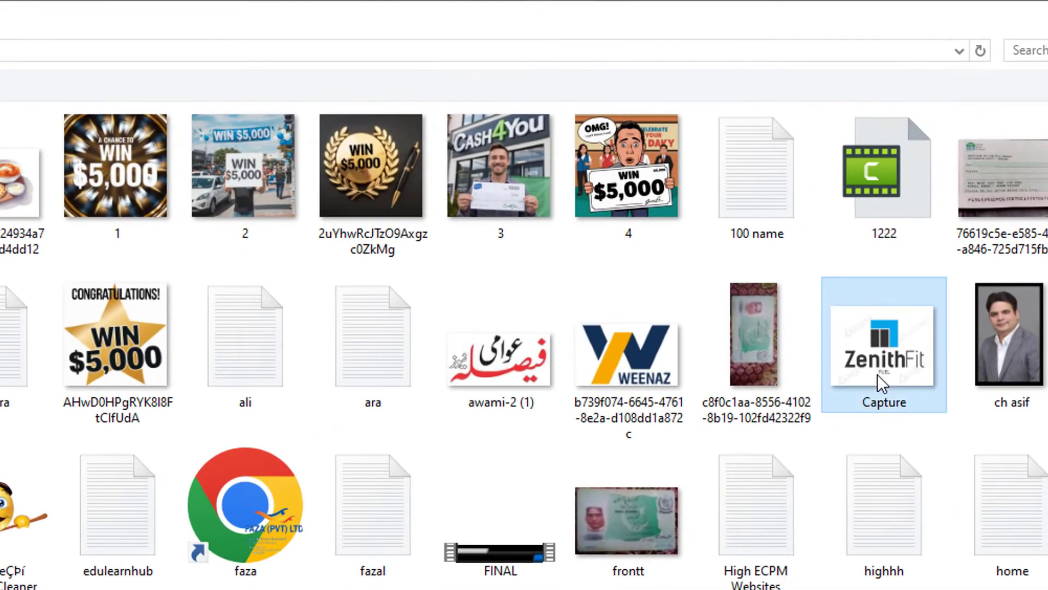
double_click(877, 375)
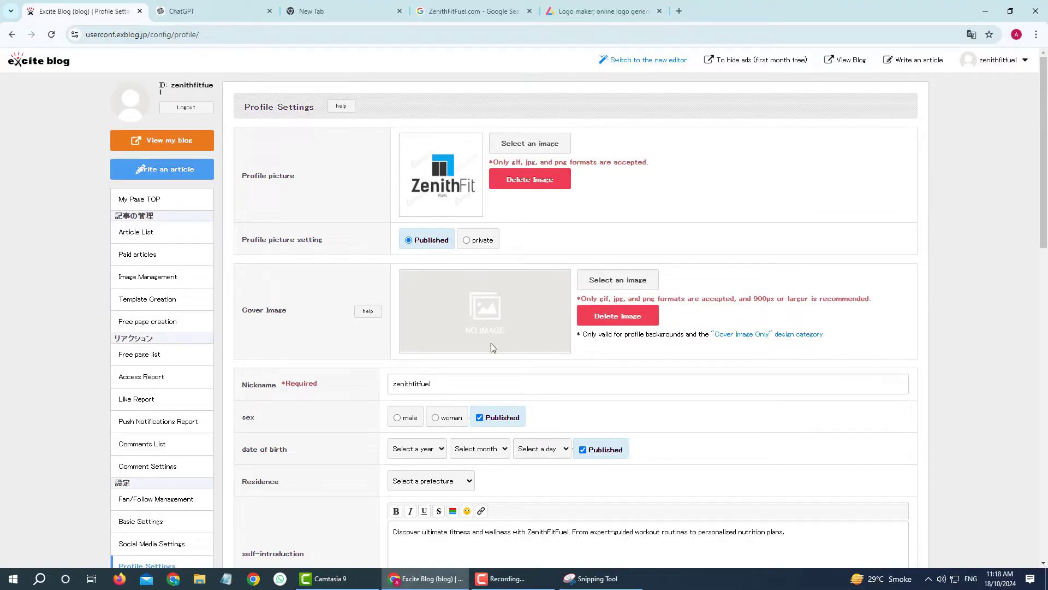
scroll(491, 343, down, 14)
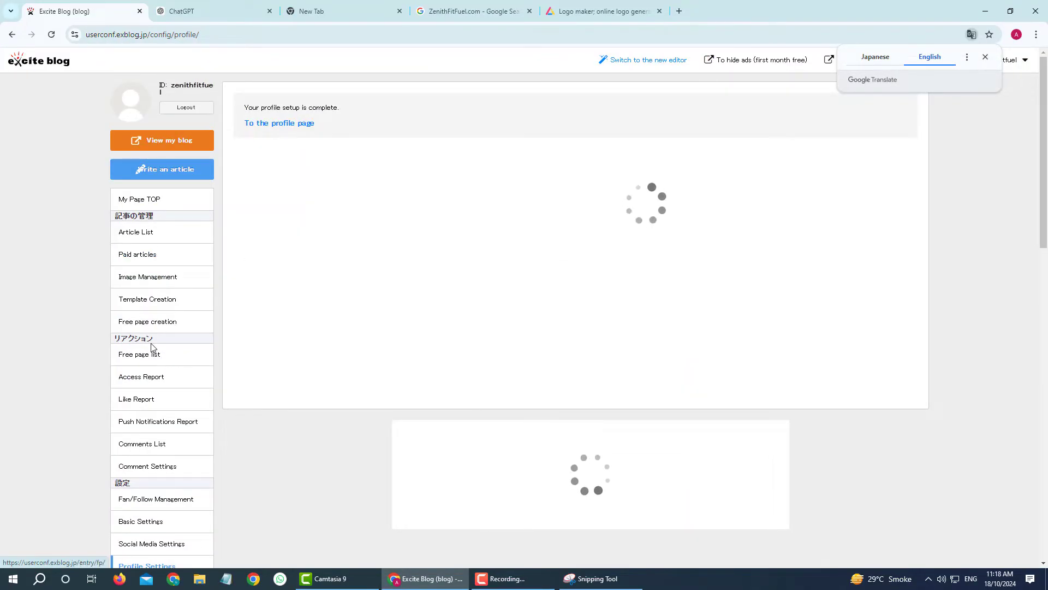
scroll(151, 350, down, 5)
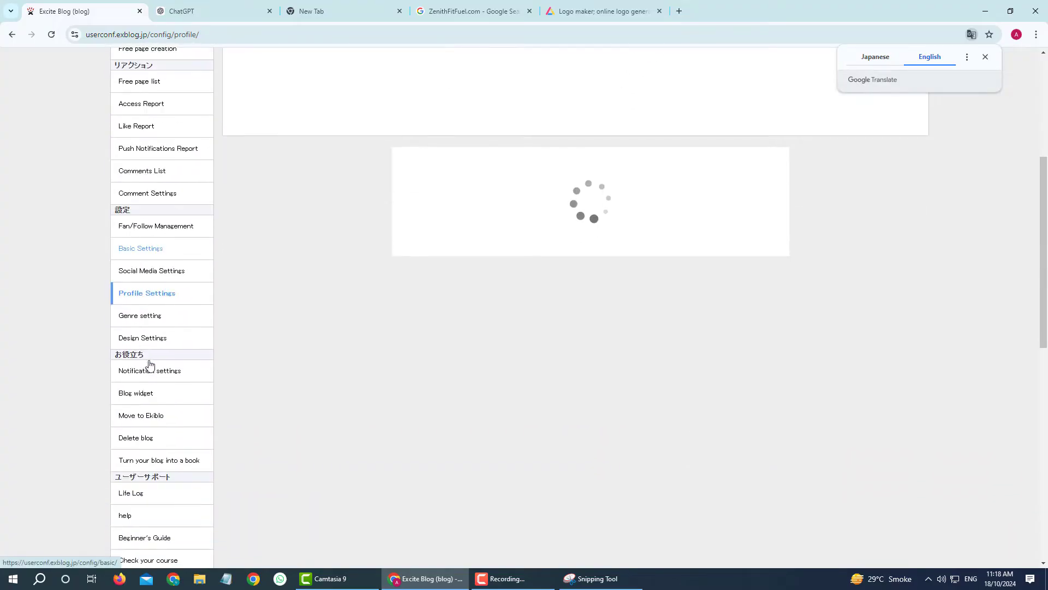
Change the blog's PC design skin to List Style and confirm the change.
drag(179, 339, 112, 347)
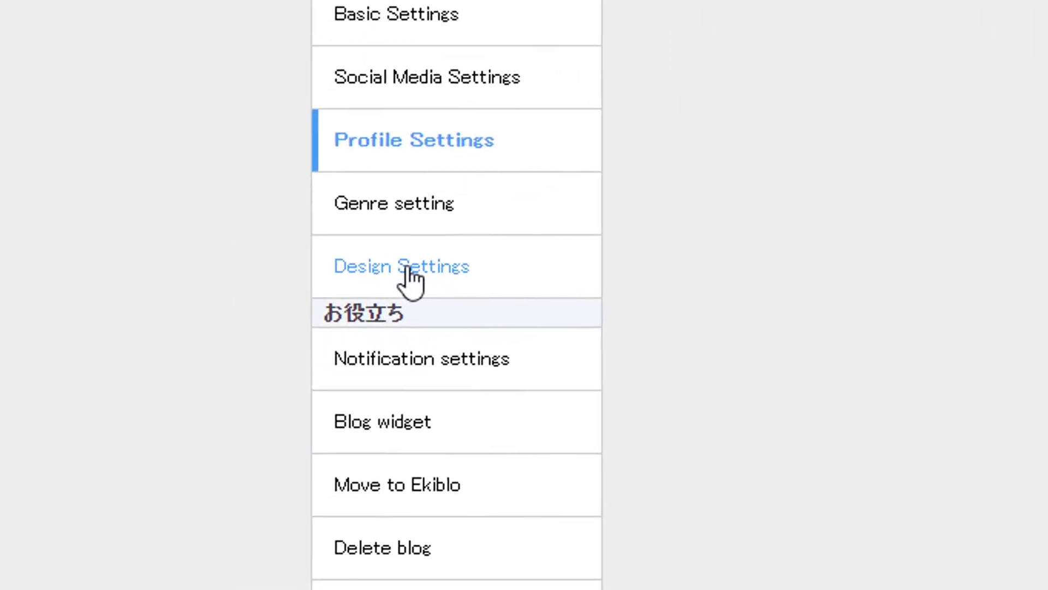
click(144, 338)
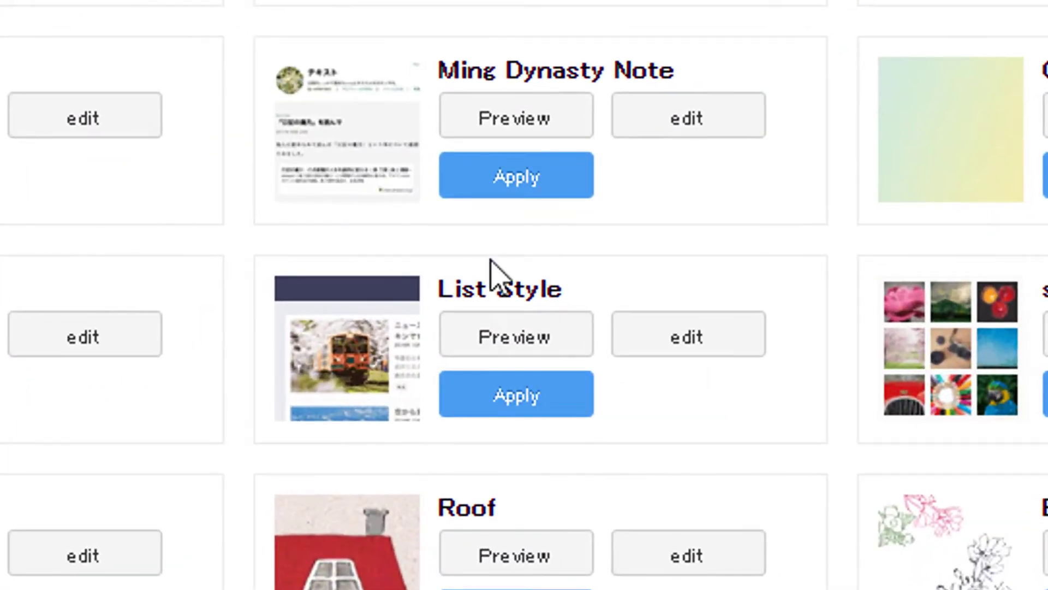
drag(582, 290, 407, 287)
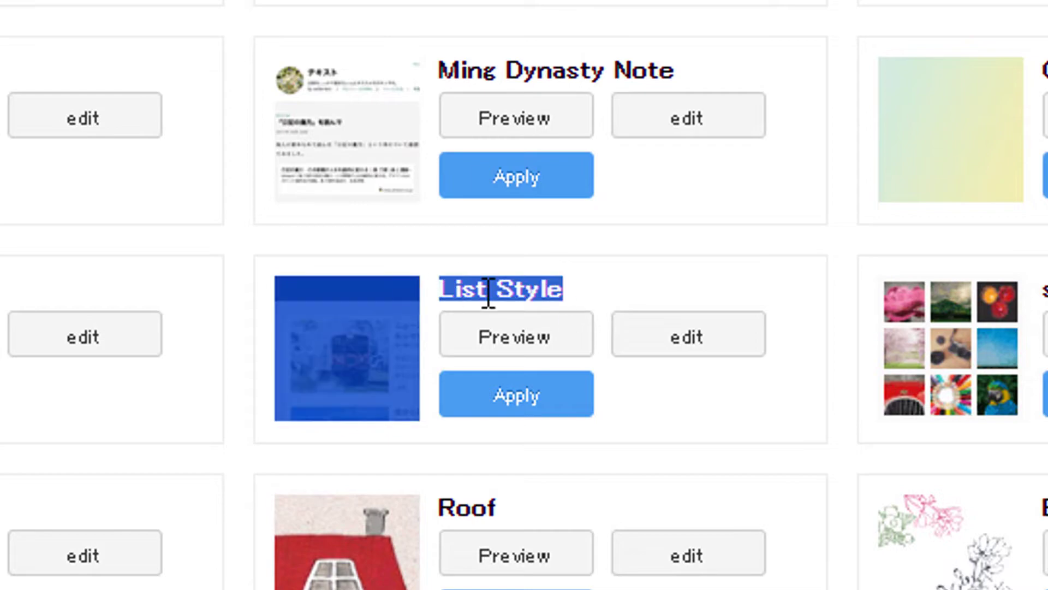
click(577, 291)
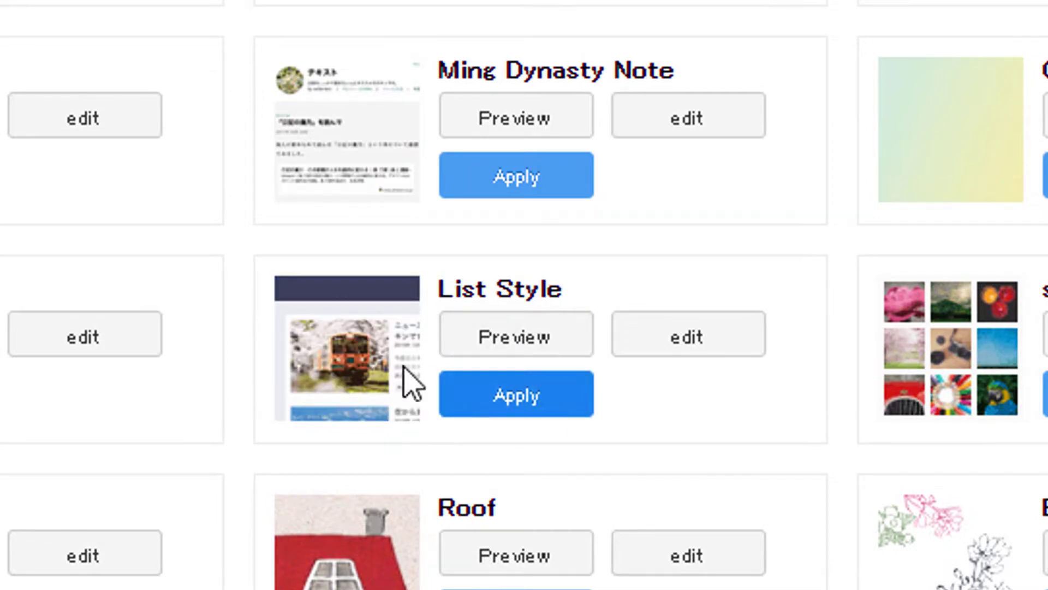
click(488, 401)
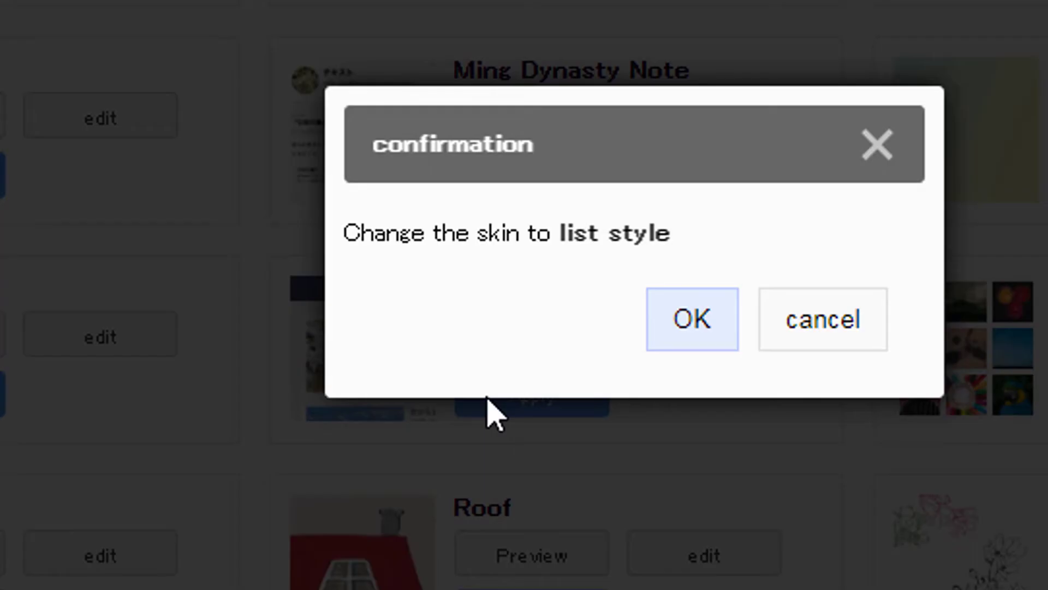
click(720, 330)
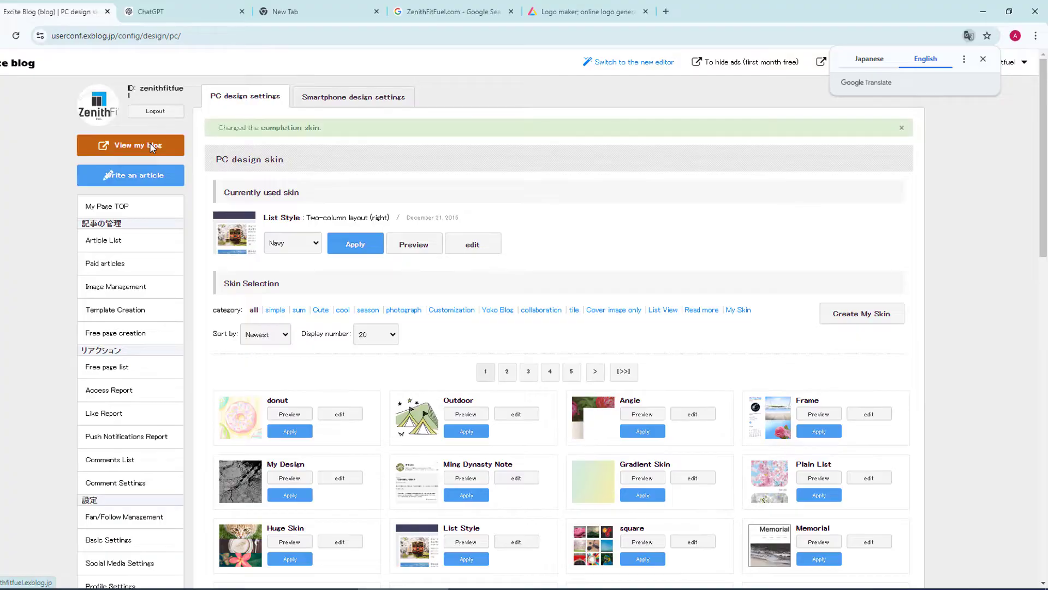
View the live zenithfitfuel.exblog.jp blog in a new tab and scroll through it.
click(152, 147)
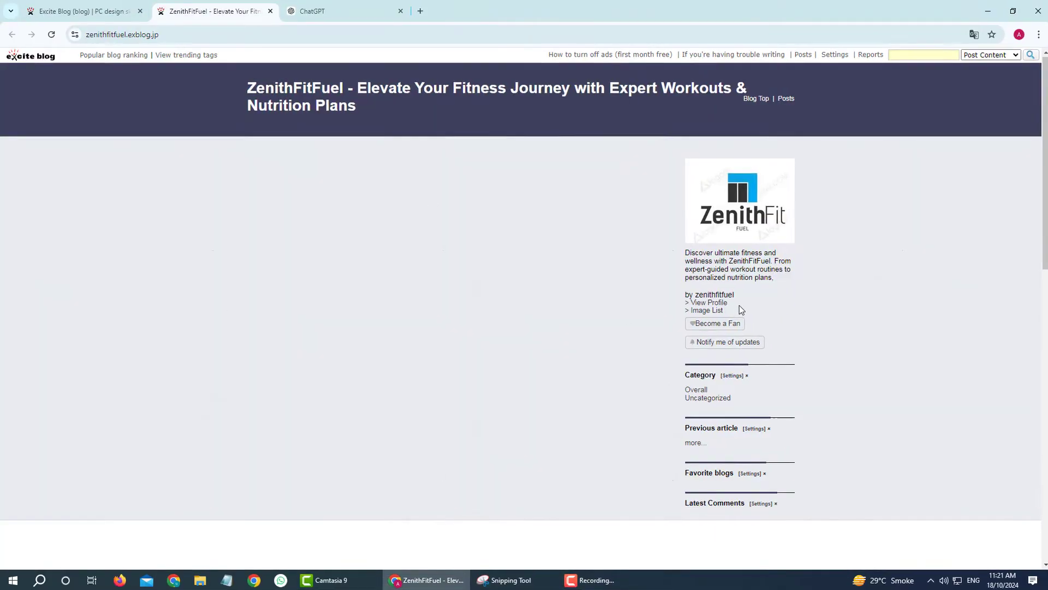
scroll(753, 314, down, 13)
scroll(759, 316, up, 13)
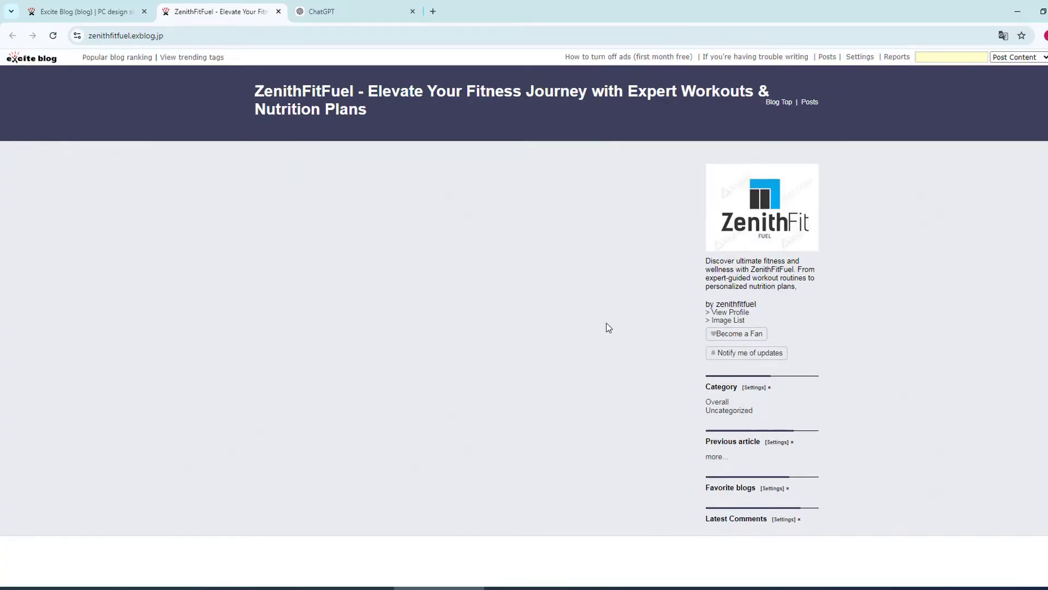
In ChatGPT, review the drafted low-competition long-tail keyword prompt.
click(354, 12)
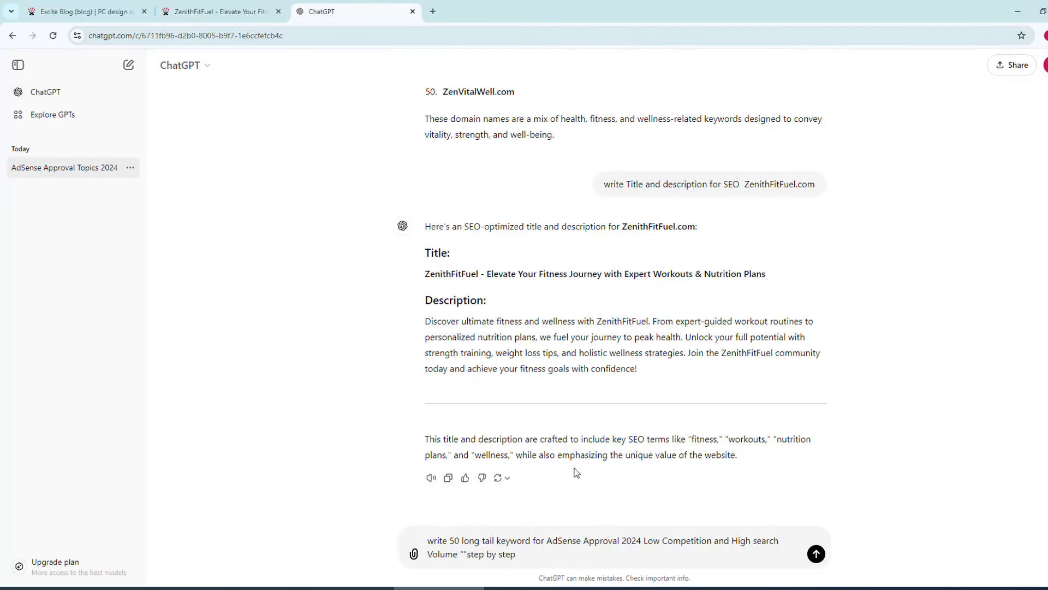
drag(516, 554, 429, 541)
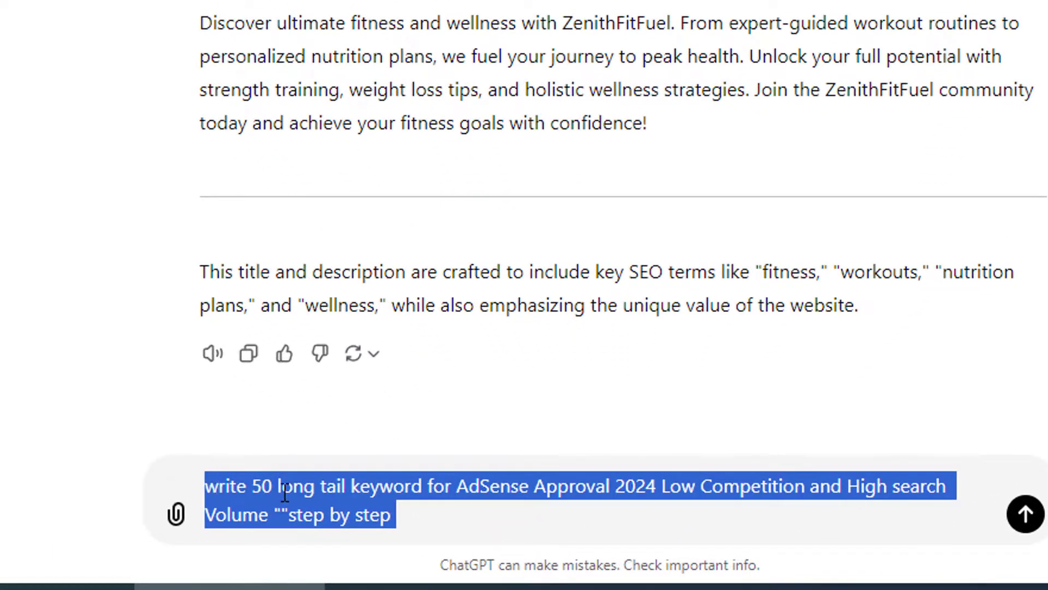
click(394, 483)
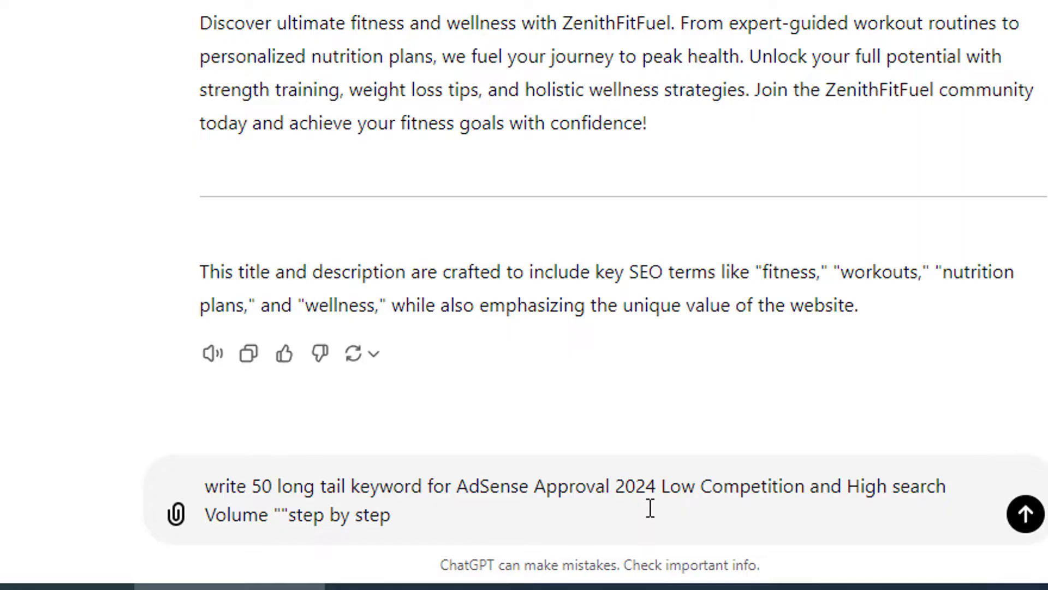
drag(664, 486, 881, 499)
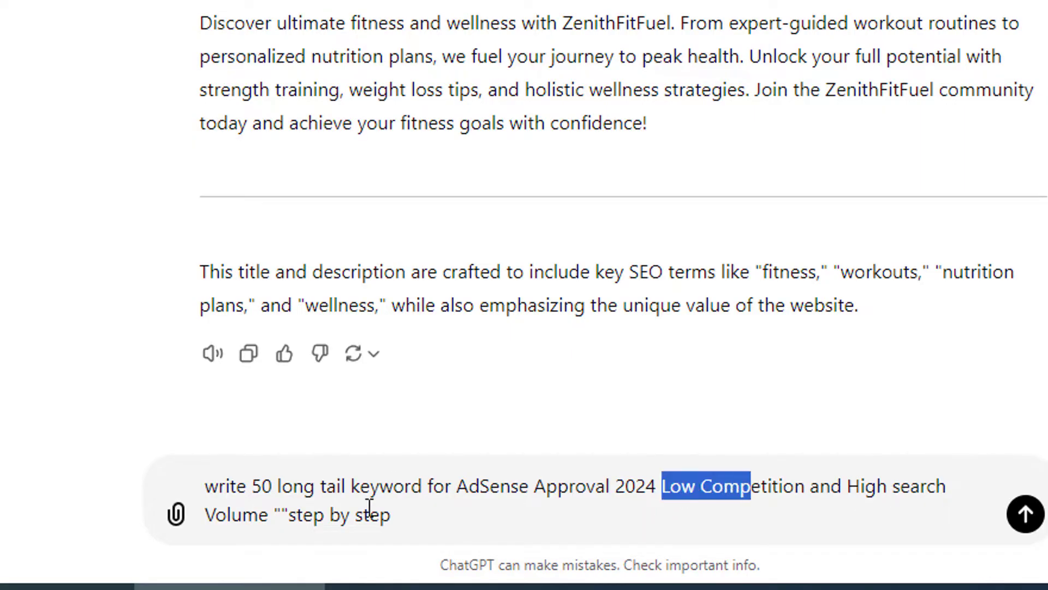
click(313, 524)
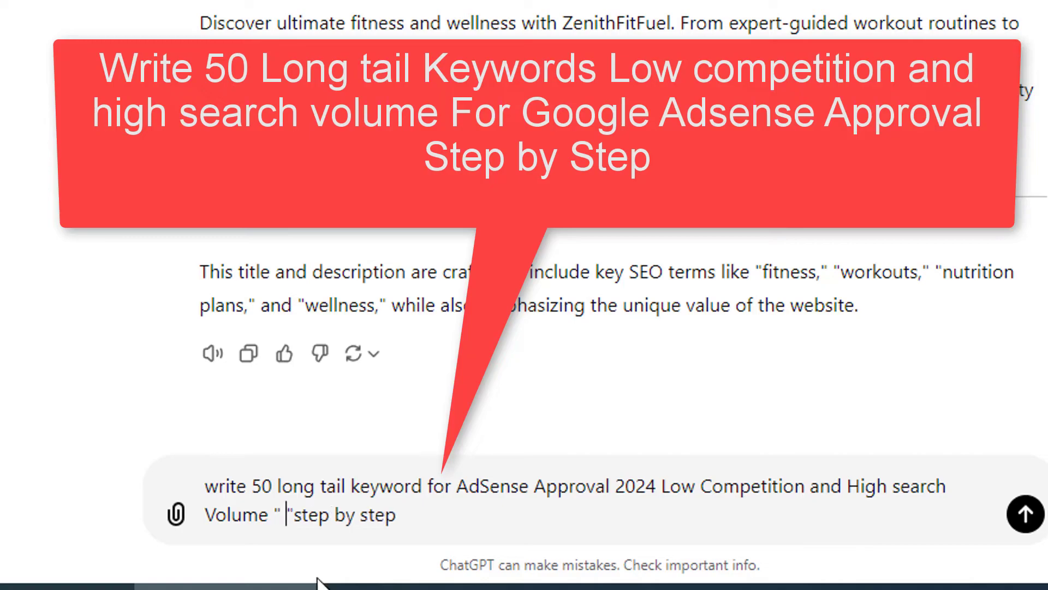
scroll(601, 246, up, 20)
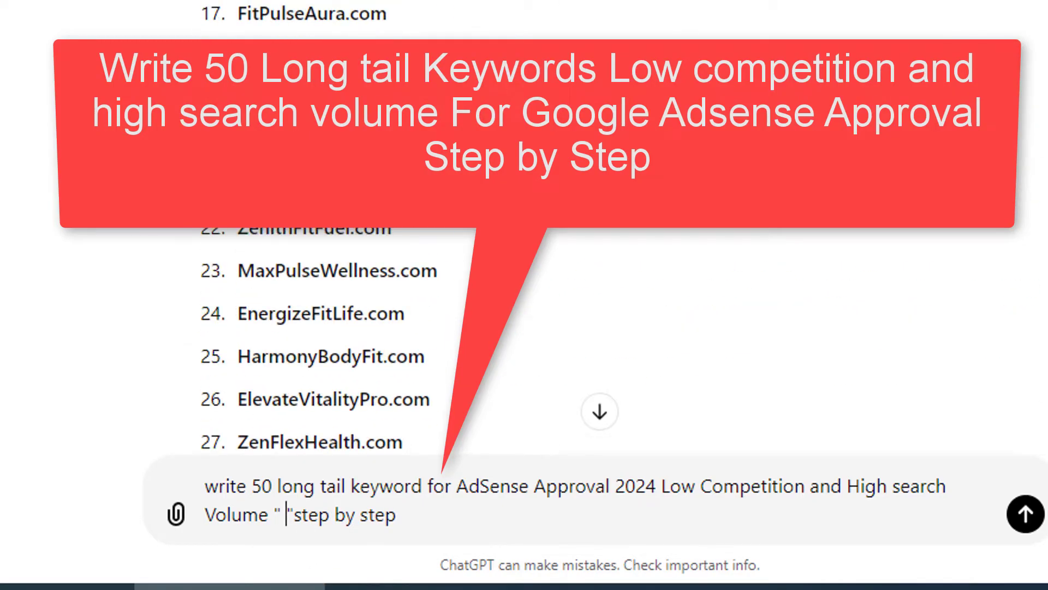
scroll(601, 328, up, 20)
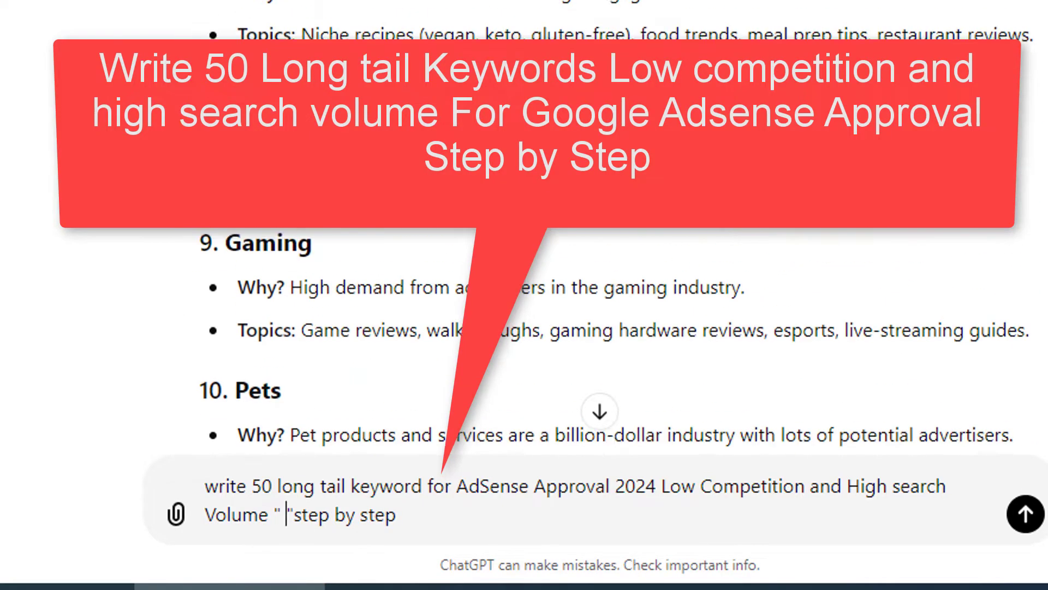
scroll(600, 327, up, 3)
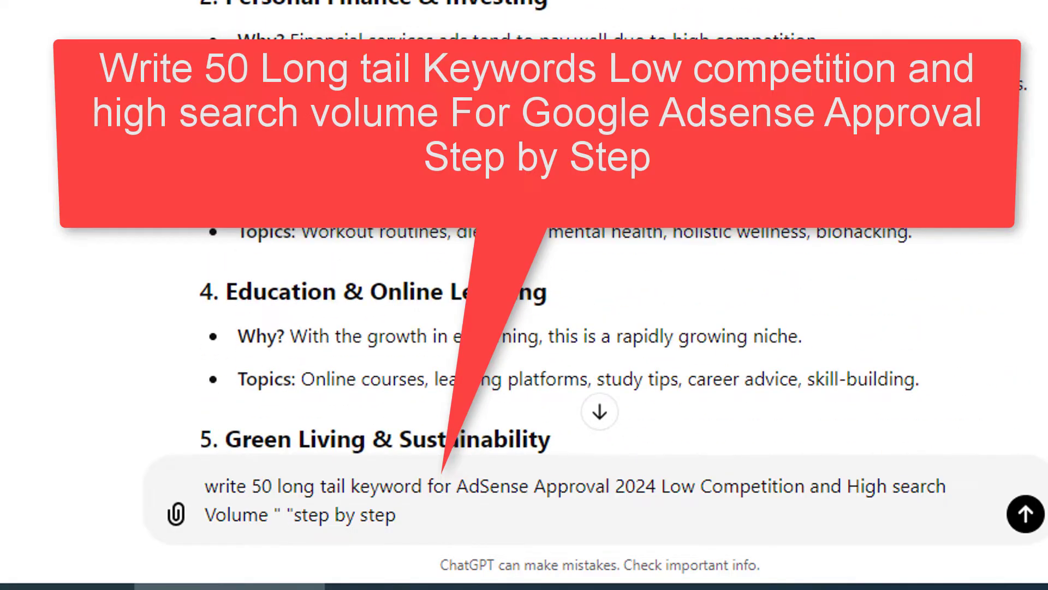
scroll(315, 15, down, 4)
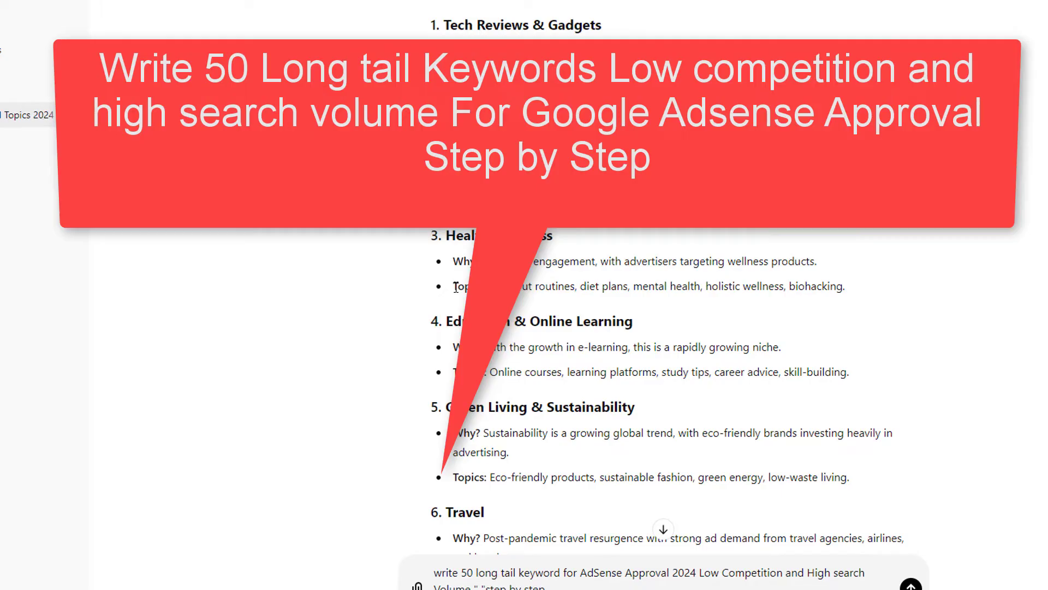
Paste the Health & Fitness topics line into the prompt's quotes, drop 'Topics:', and send.
drag(456, 288, 793, 279)
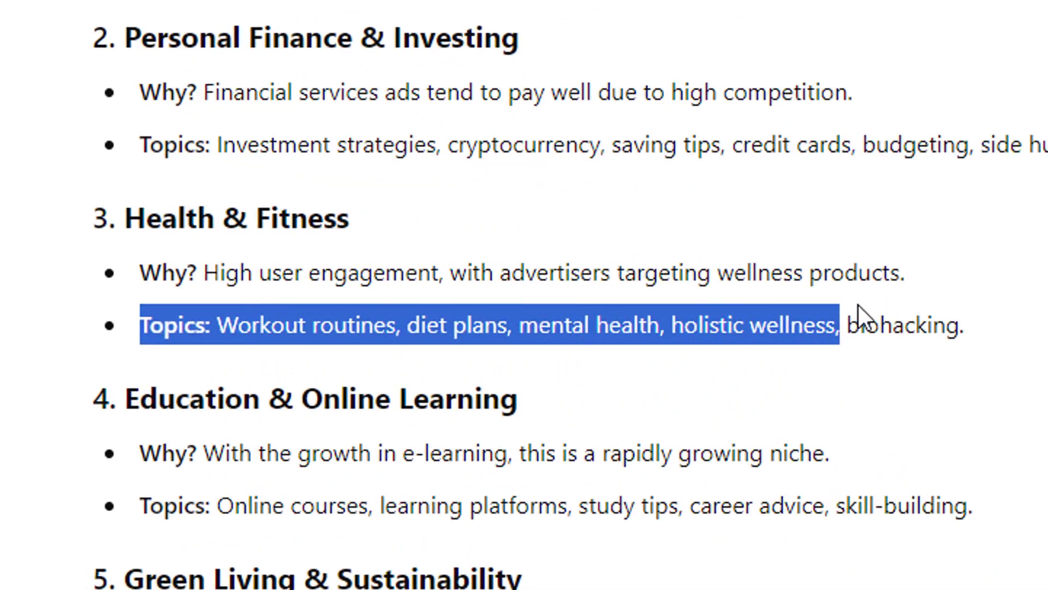
drag(858, 306, 967, 319)
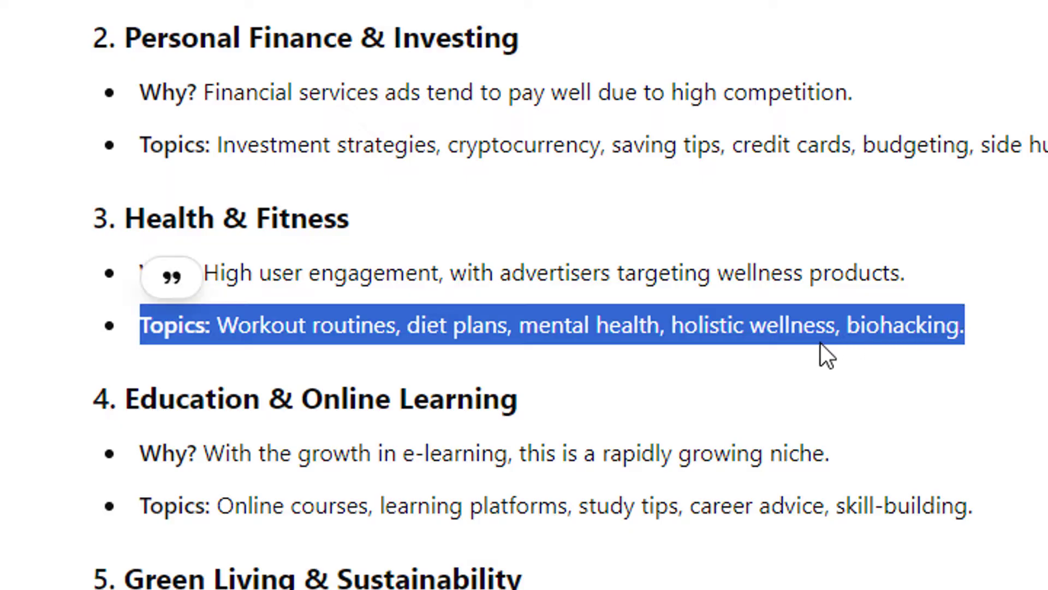
right_click(728, 322)
click(782, 356)
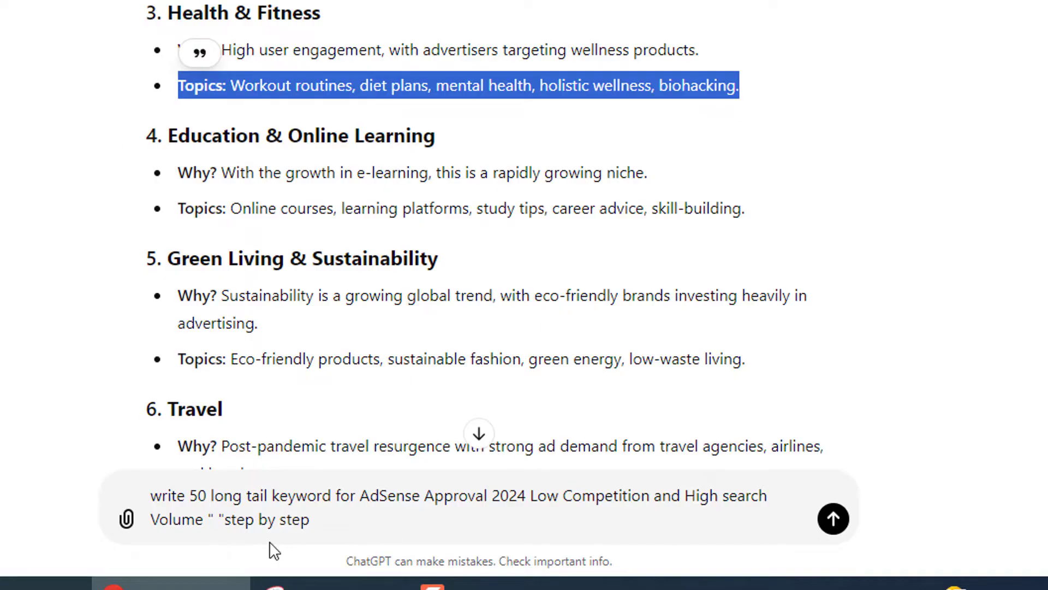
click(217, 520)
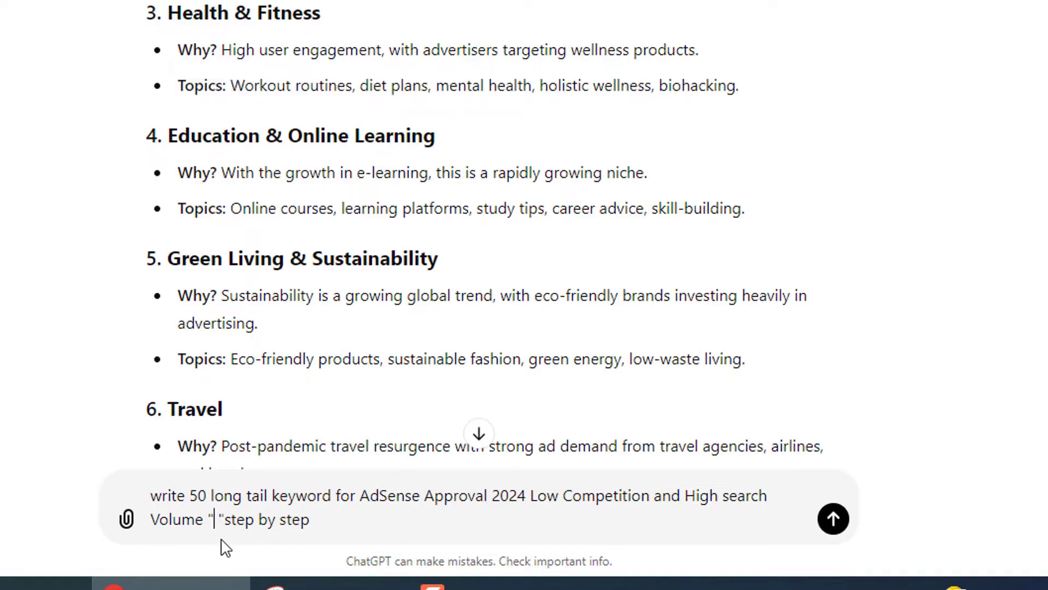
key(ctrl+v)
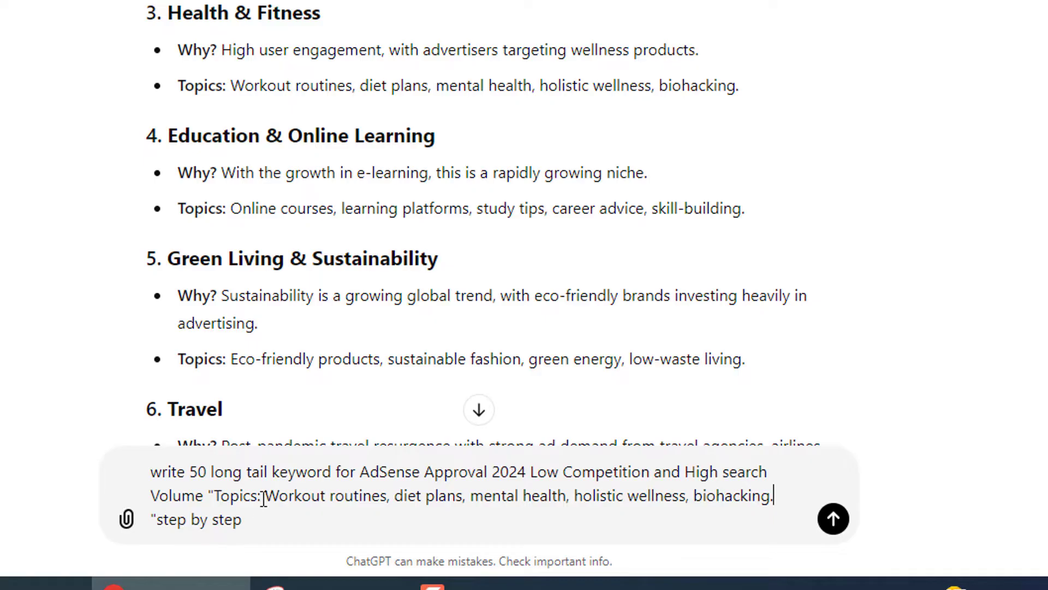
key(BackSpace)
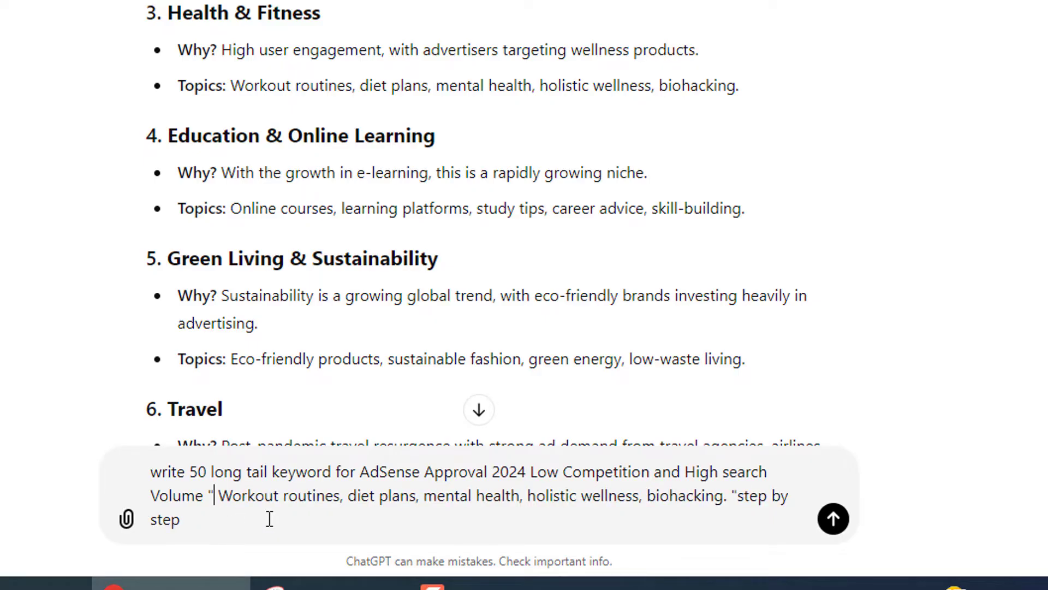
click(832, 526)
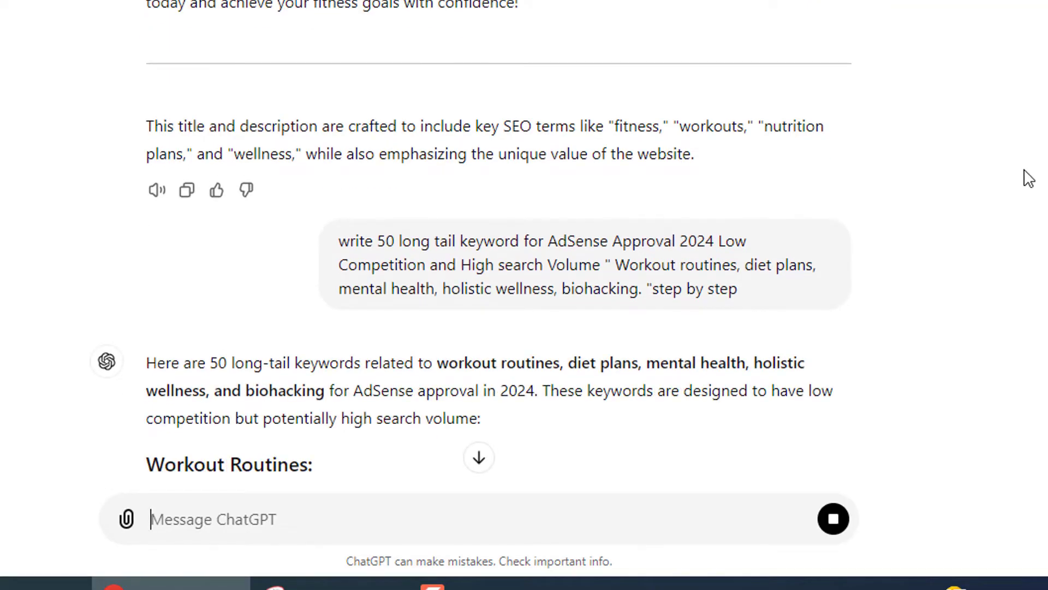
Read through ChatGPT's 50 keywords across Workout Routines, Diet Plans, Mental Health, Holistic Wellness, Biohacking.
scroll(1024, 176, down, 5)
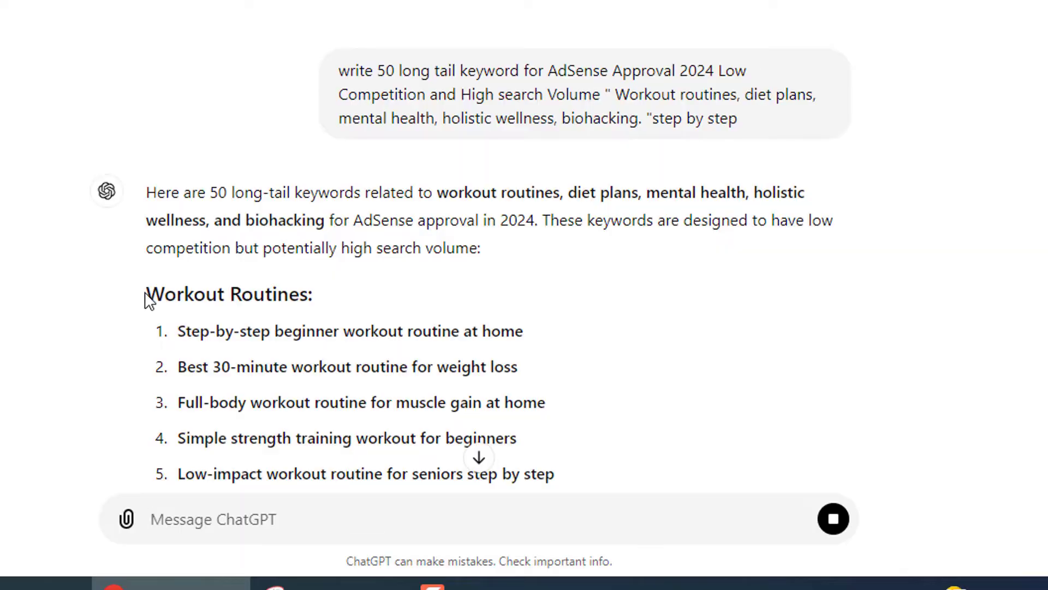
scroll(317, 312, down, 9)
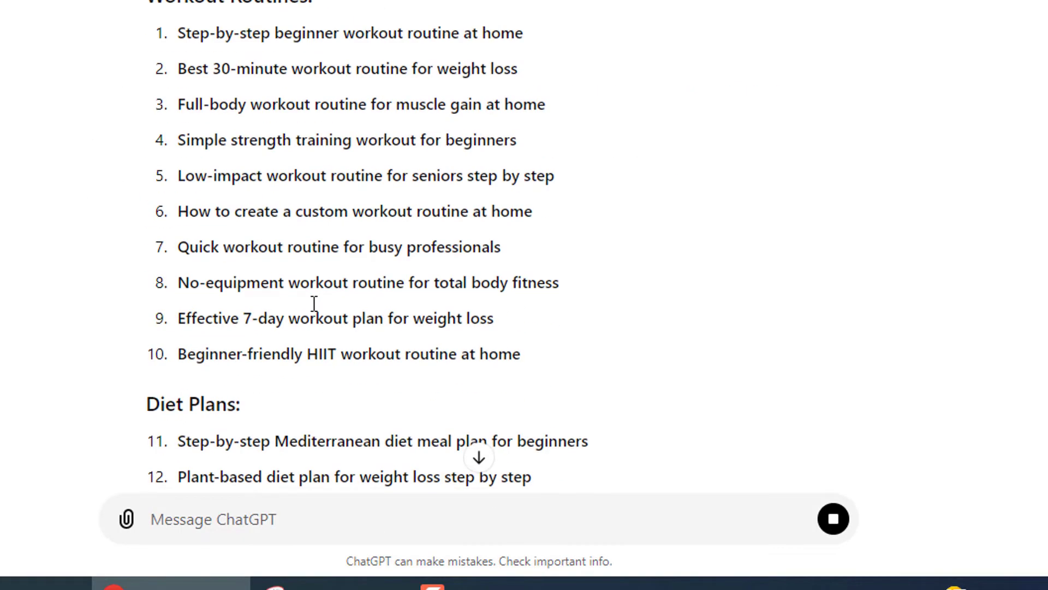
scroll(153, 164, up, 1)
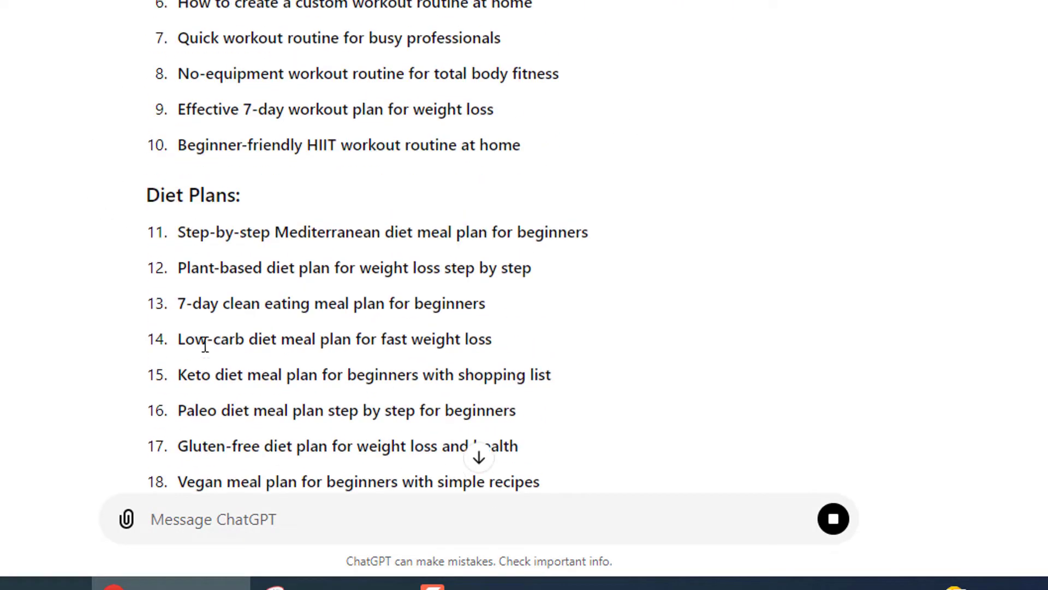
scroll(210, 355, down, 4)
scroll(166, 327, down, 3)
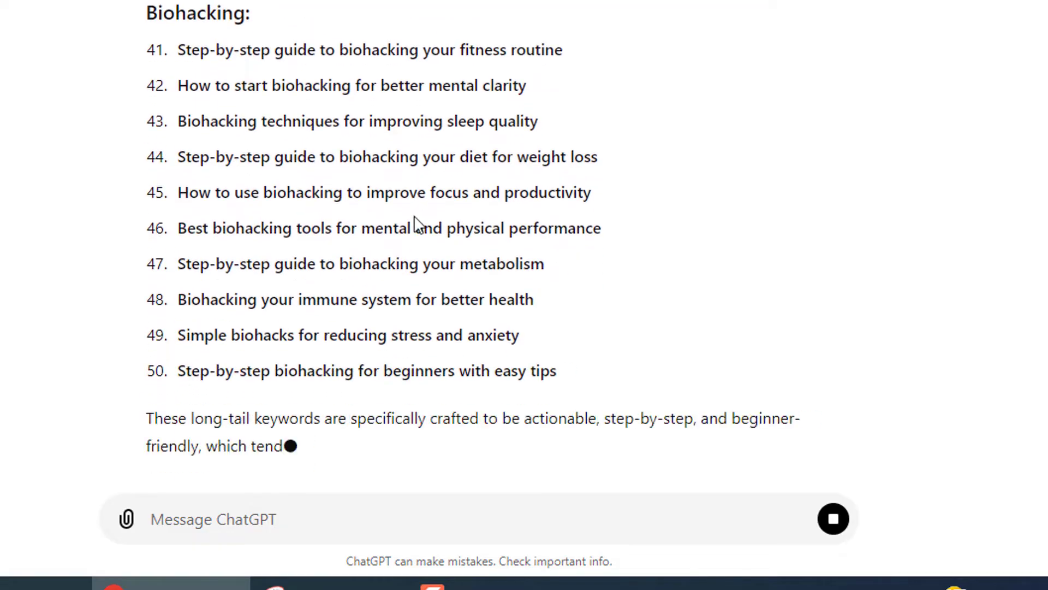
scroll(389, 248, up, 3)
scroll(389, 251, up, 20)
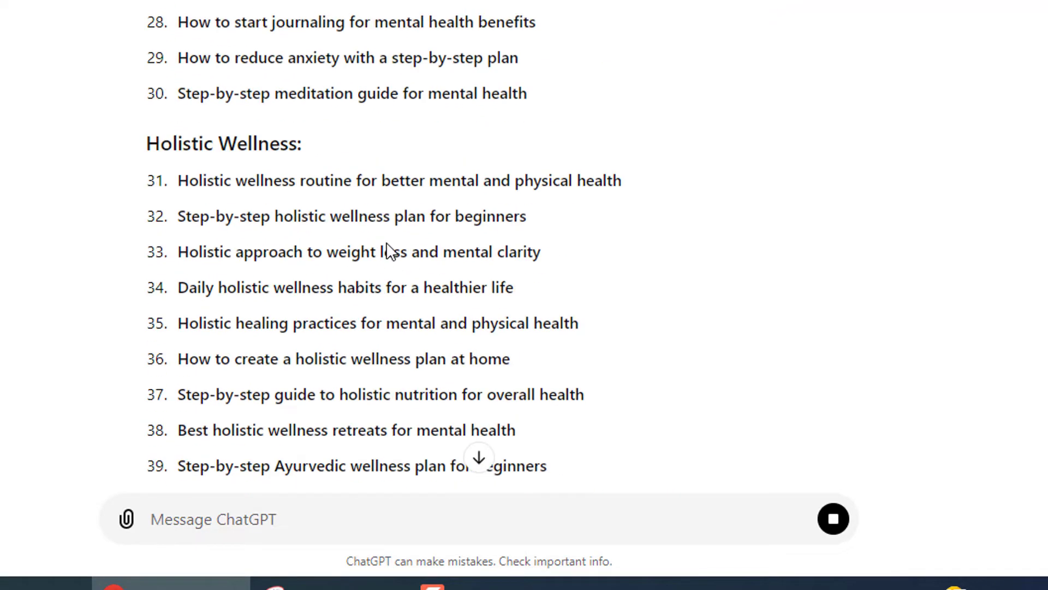
scroll(276, 52, up, 2)
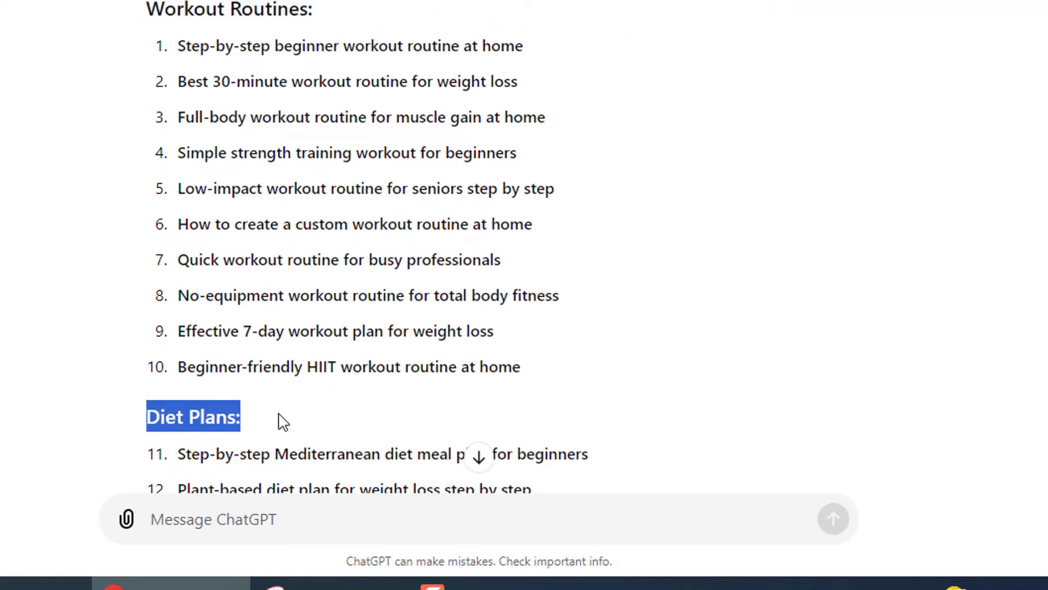
scroll(283, 415, down, 12)
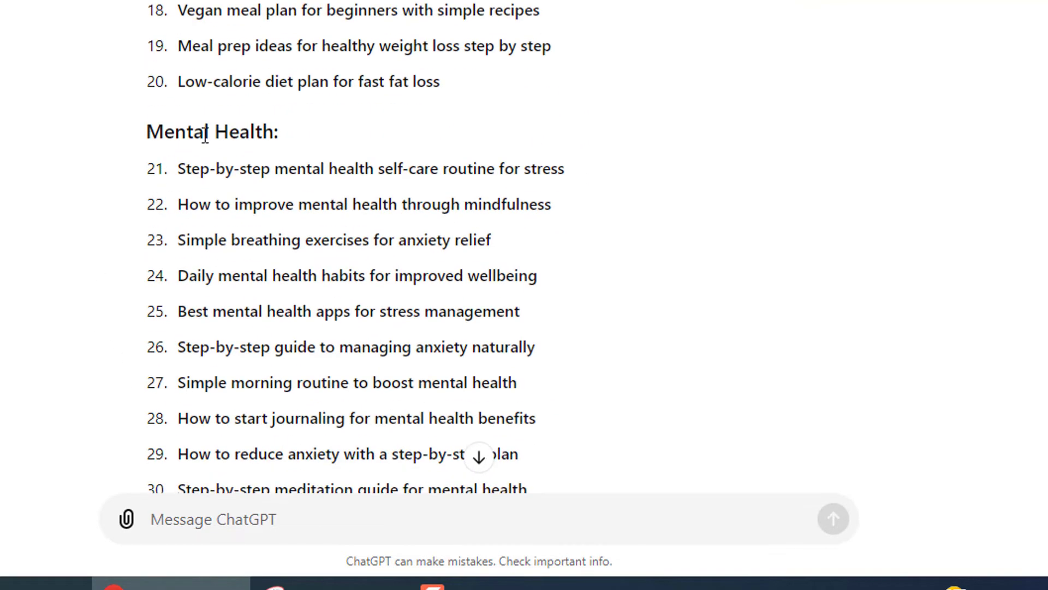
scroll(205, 134, down, 7)
scroll(254, 155, down, 9)
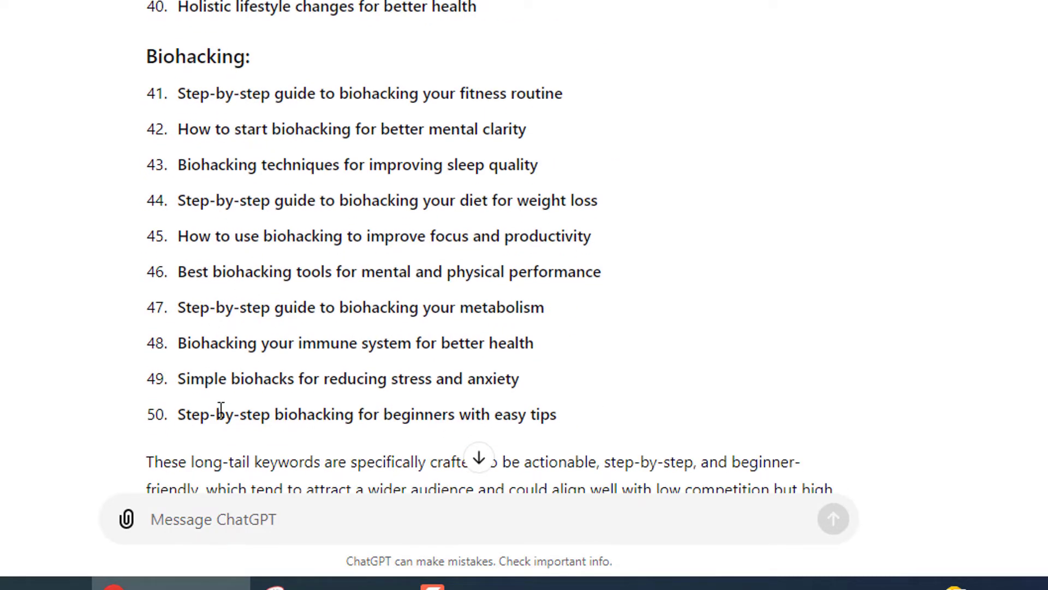
scroll(314, 147, up, 20)
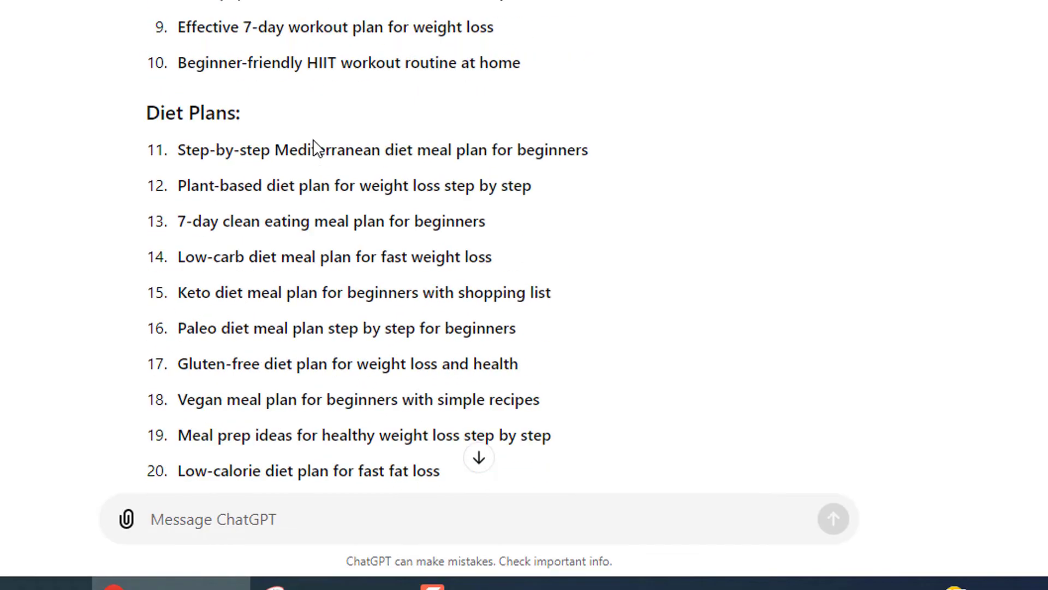
scroll(314, 147, up, 10)
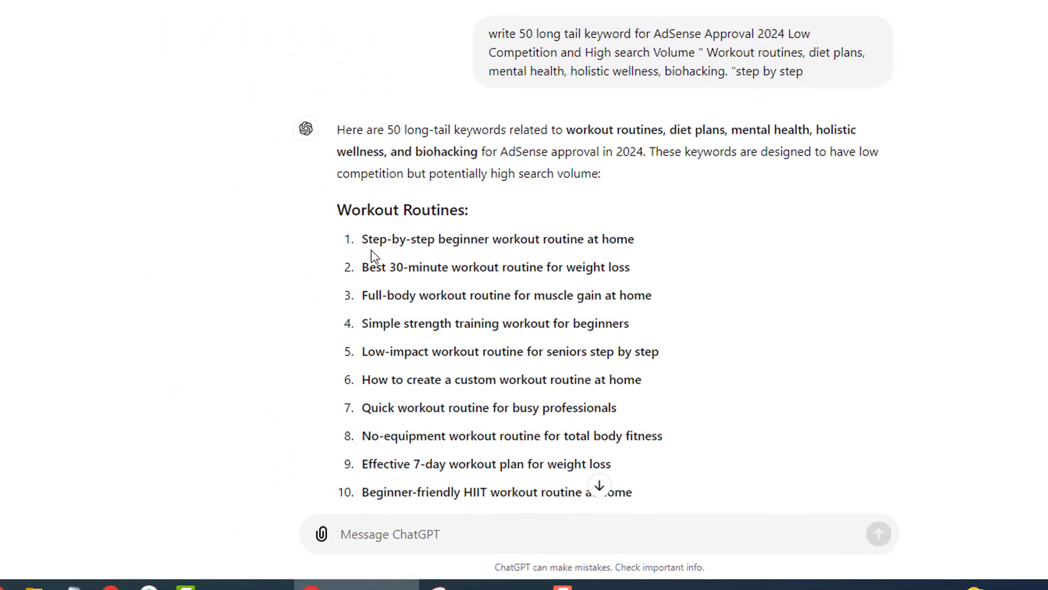
drag(373, 242, 604, 259)
click(570, 349)
double_click(566, 355)
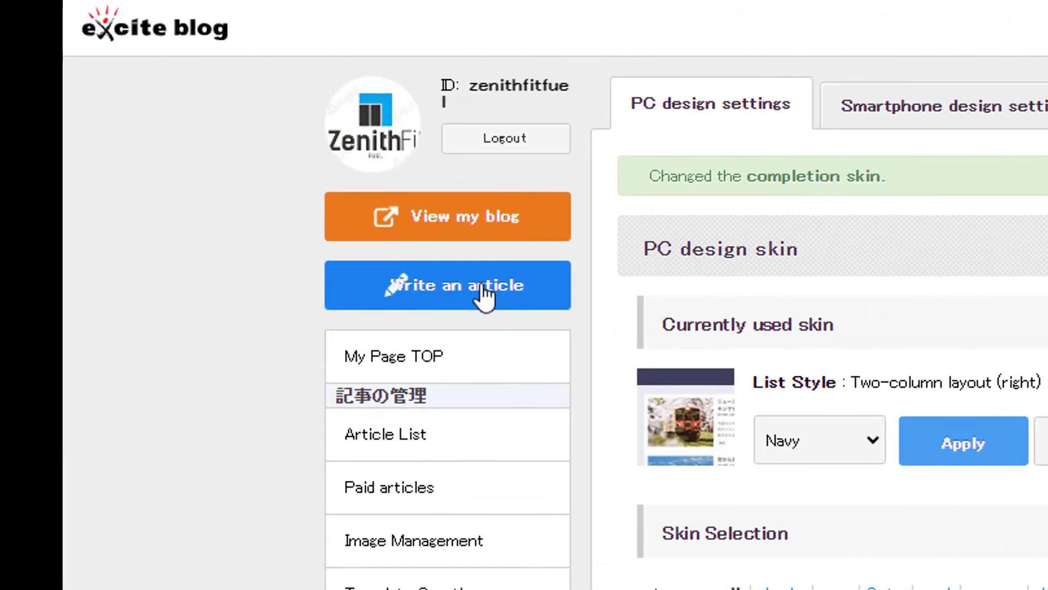
From a new article, open Category Settings and add the Workout Routines category.
click(447, 295)
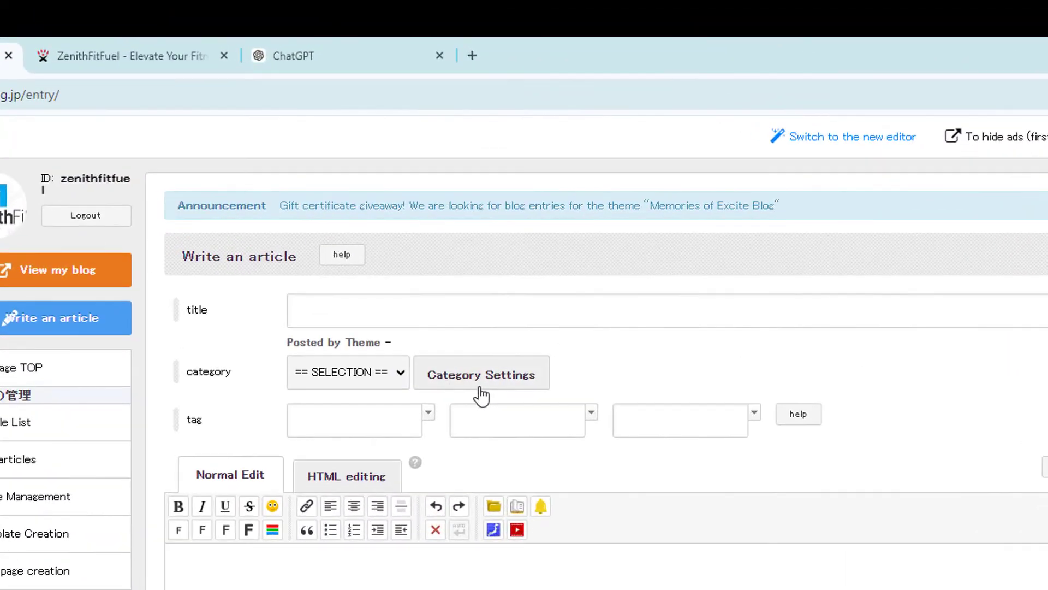
click(507, 380)
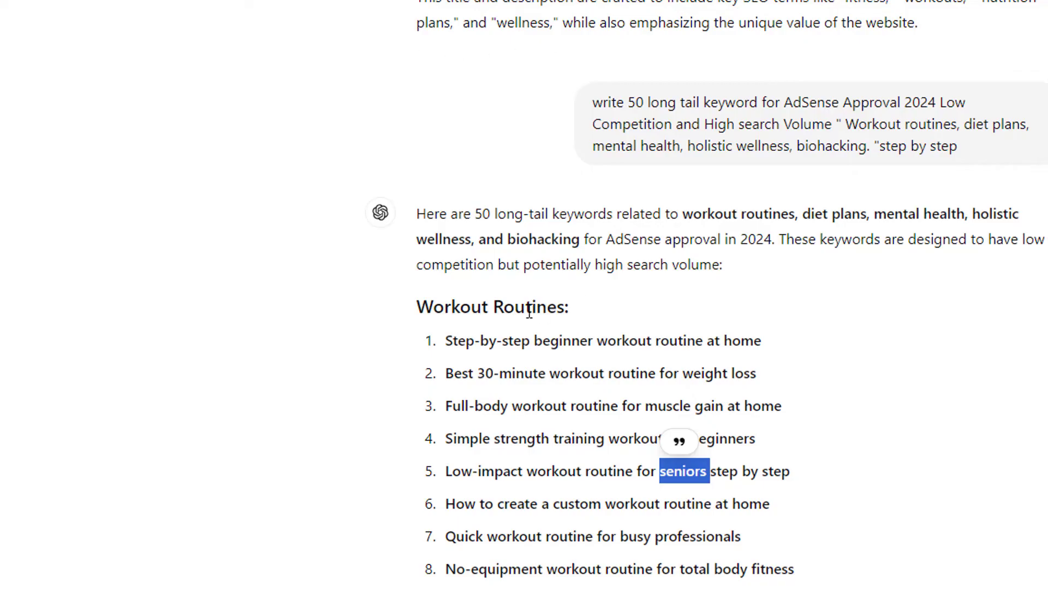
drag(565, 307, 414, 296)
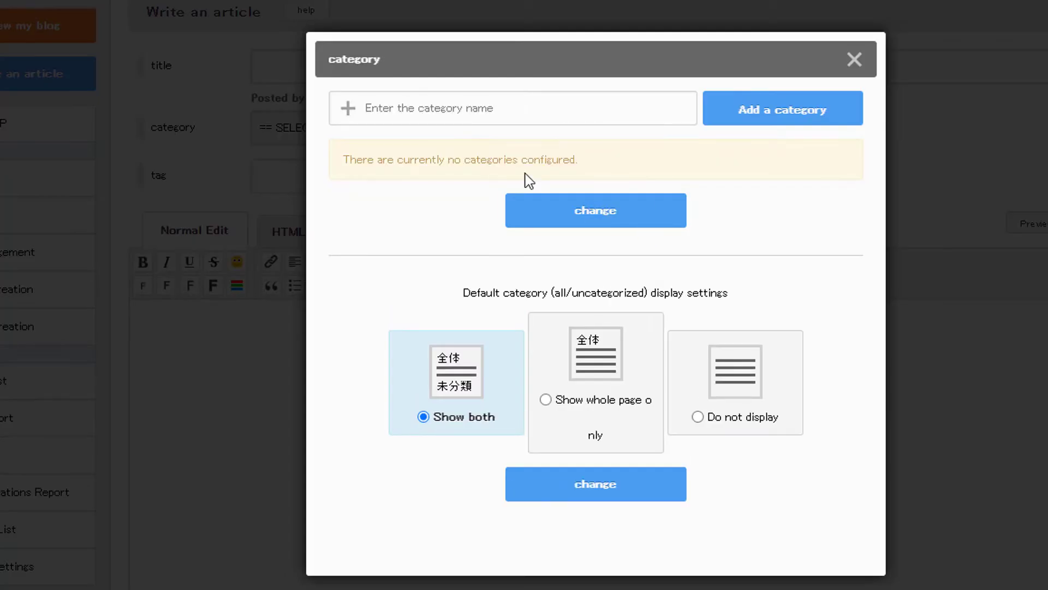
click(507, 106)
key(ctrl+v)
click(767, 122)
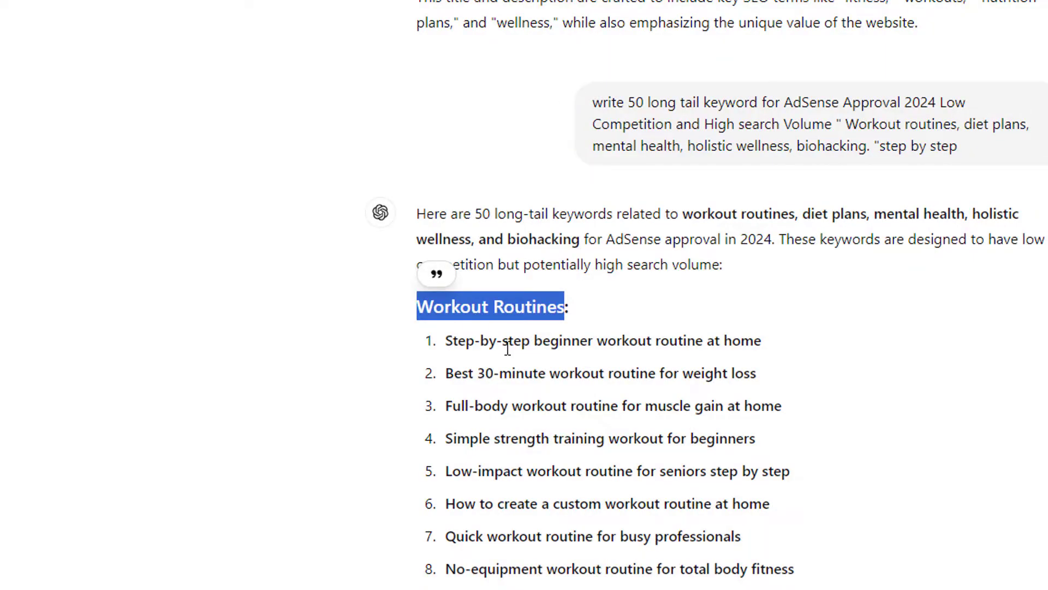
scroll(507, 348, down, 5)
Add Diet Plans and Mental Health categories using the copied ChatGPT headings.
drag(498, 317, 409, 323)
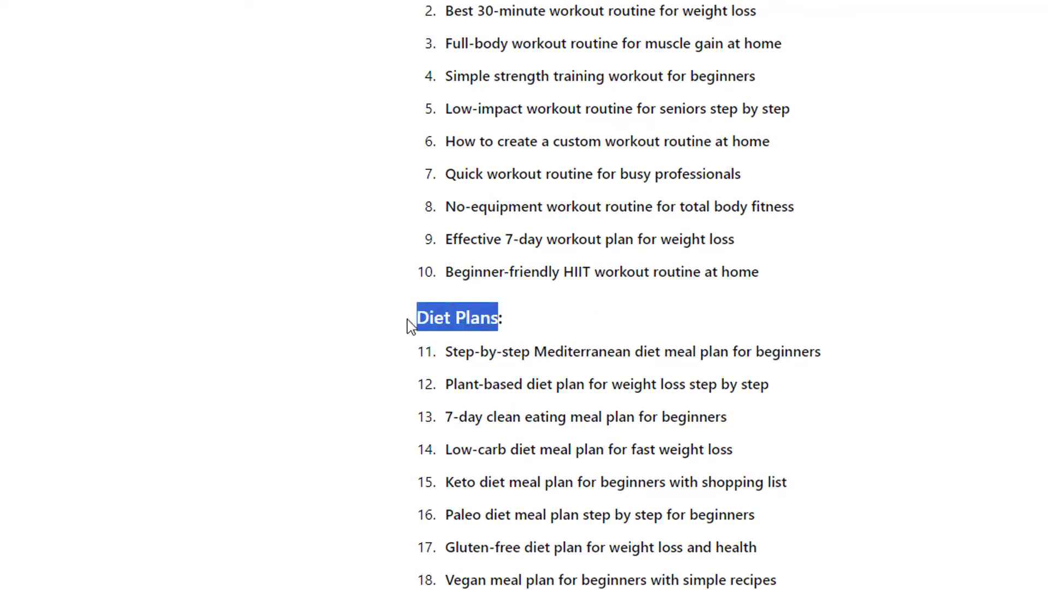
right_click(420, 324)
click(457, 337)
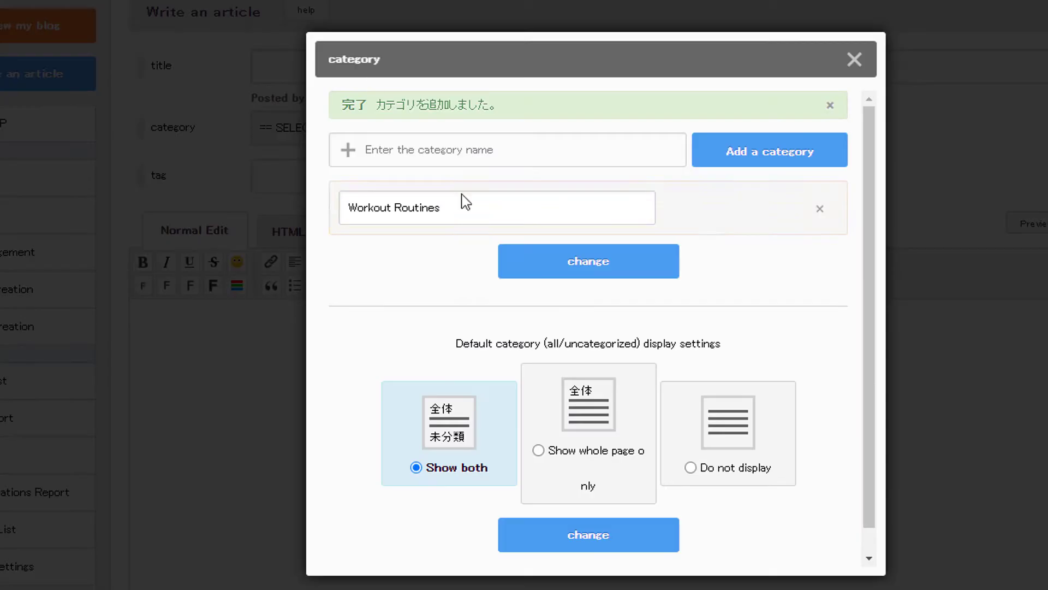
click(467, 163)
key(ctrl+v)
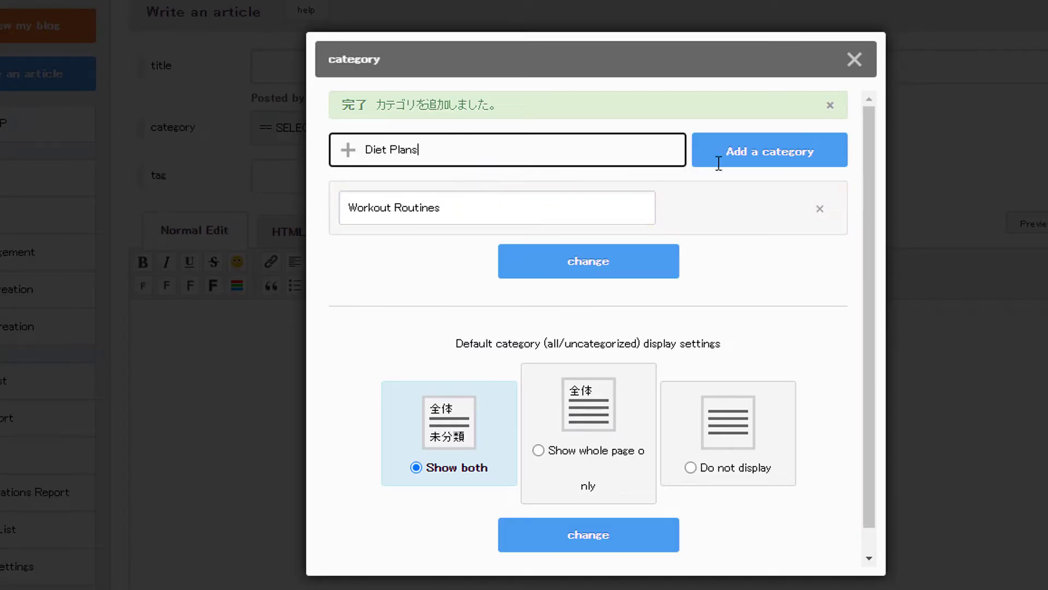
click(779, 158)
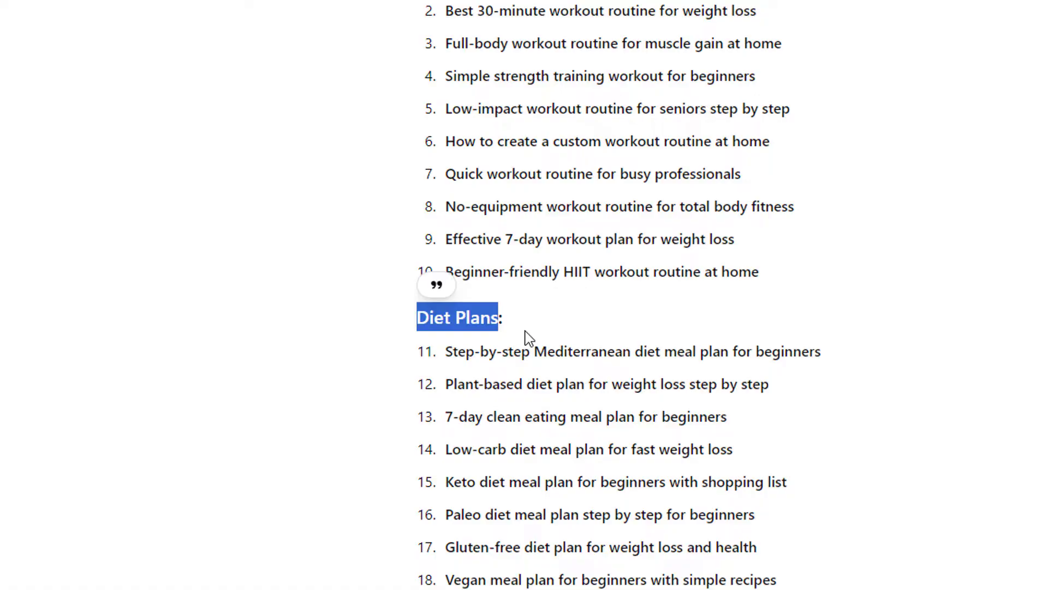
scroll(529, 338, down, 5)
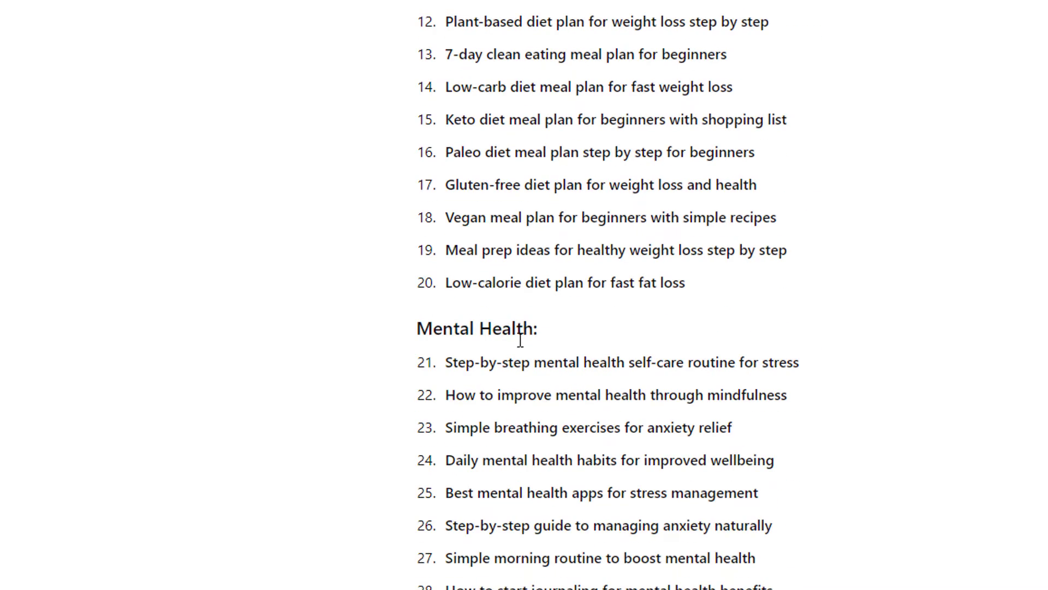
drag(535, 328, 416, 331)
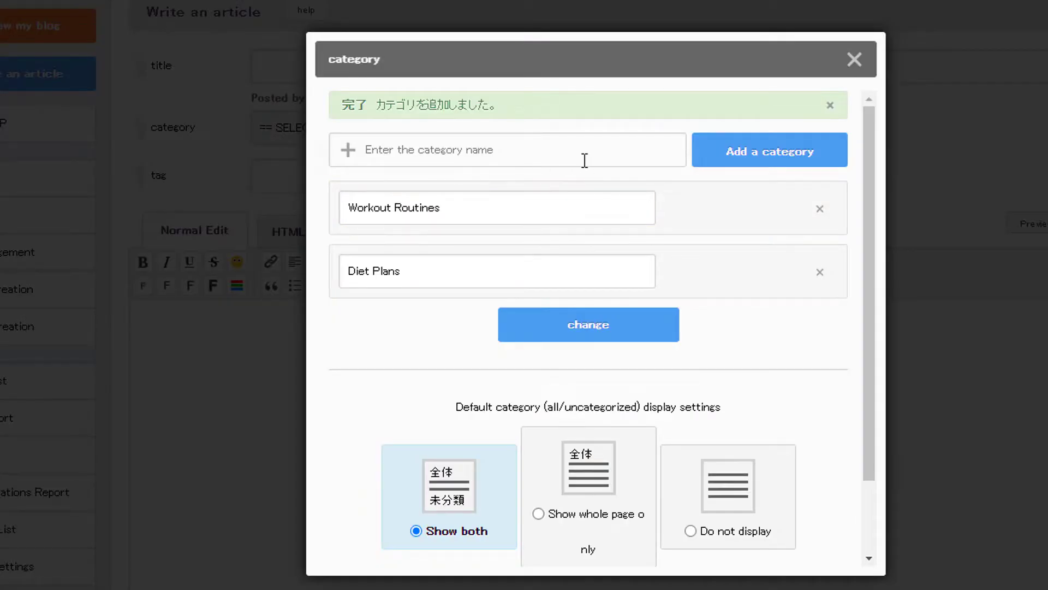
click(584, 160)
key(ctrl+v)
click(775, 168)
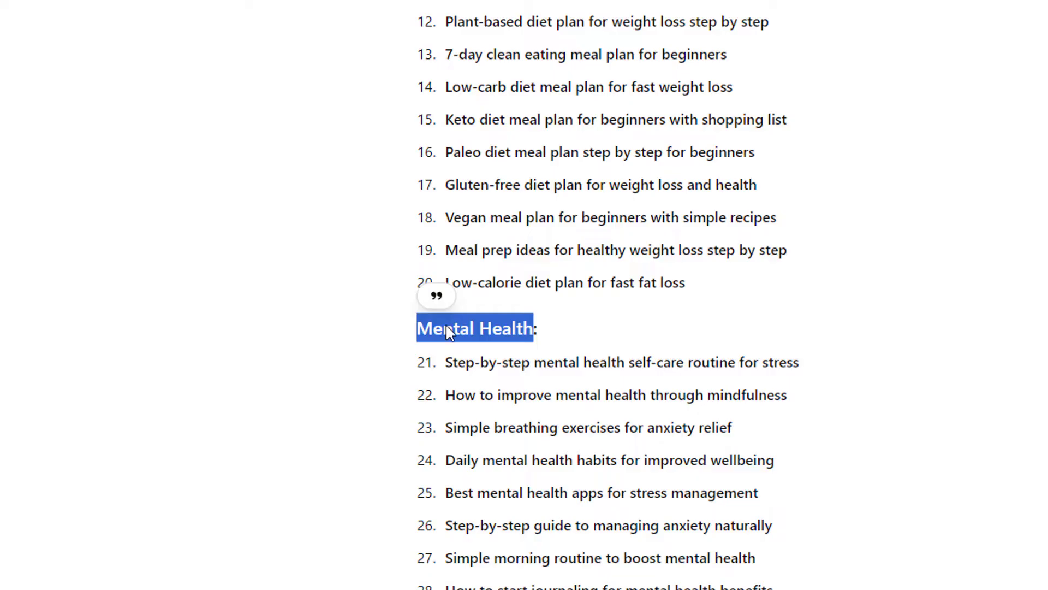
scroll(485, 365, down, 8)
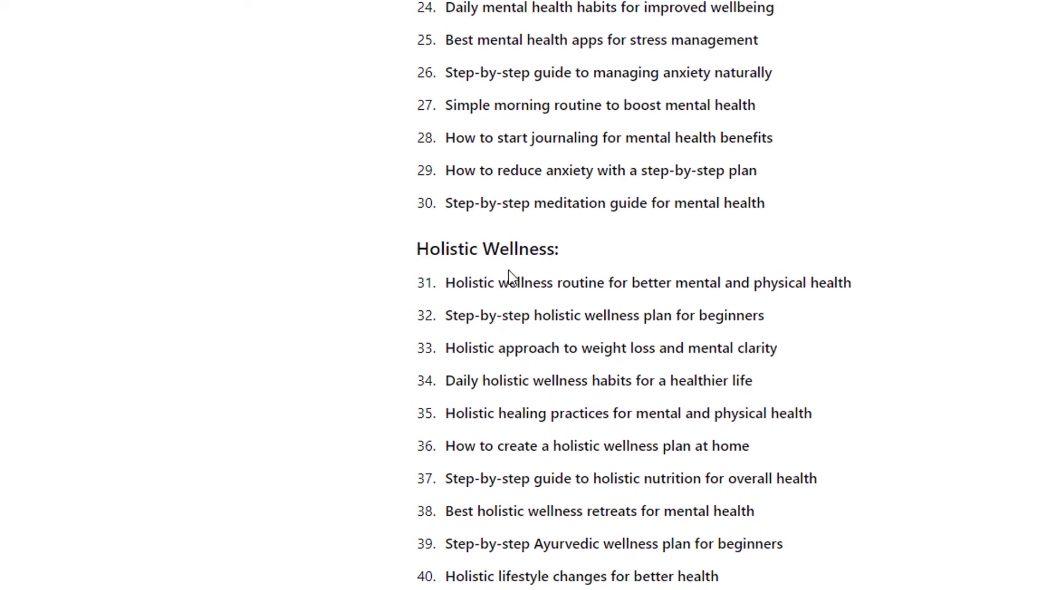
Add Holistic Wellness and Biohacking categories using the copied ChatGPT headings.
mouse_move(553, 250)
mouse_down()
mouse_move(407, 256)
mouse_move(428, 245)
mouse_move(553, 248)
mouse_up()
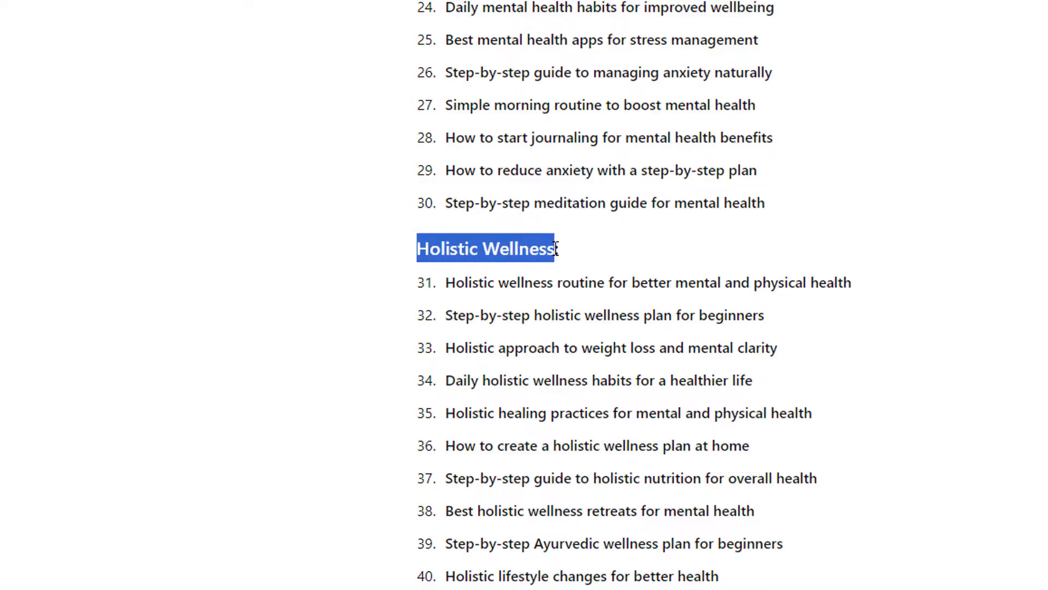
right_click(554, 253)
click(564, 272)
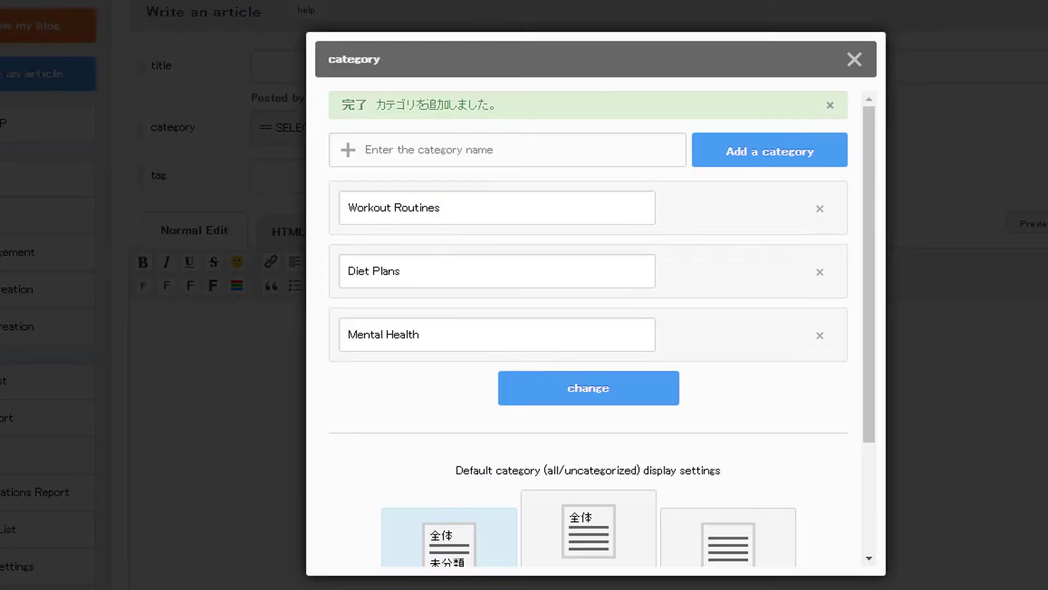
click(473, 151)
key(ctrl+v)
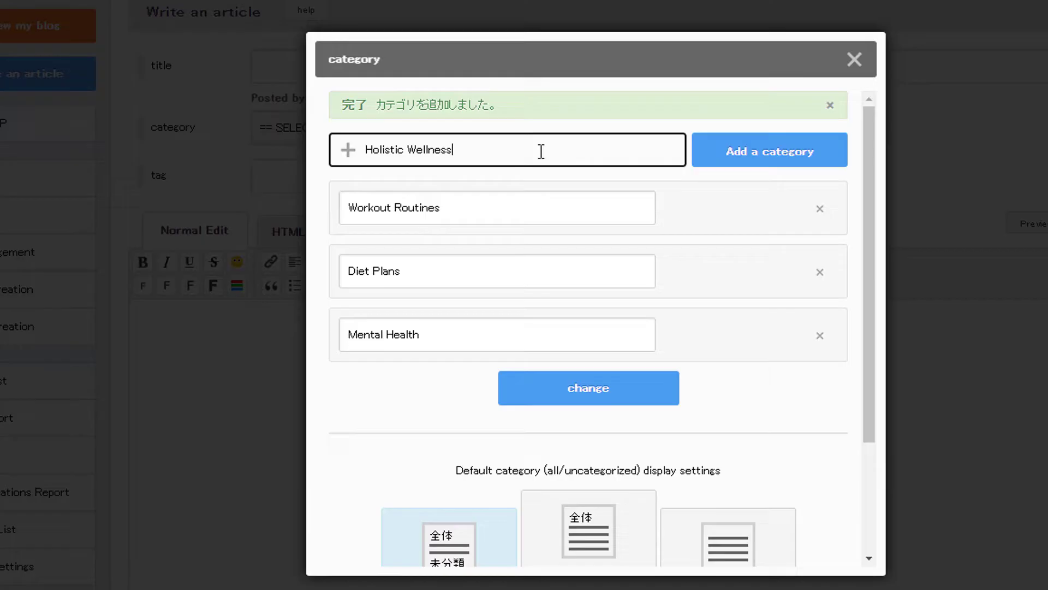
click(751, 158)
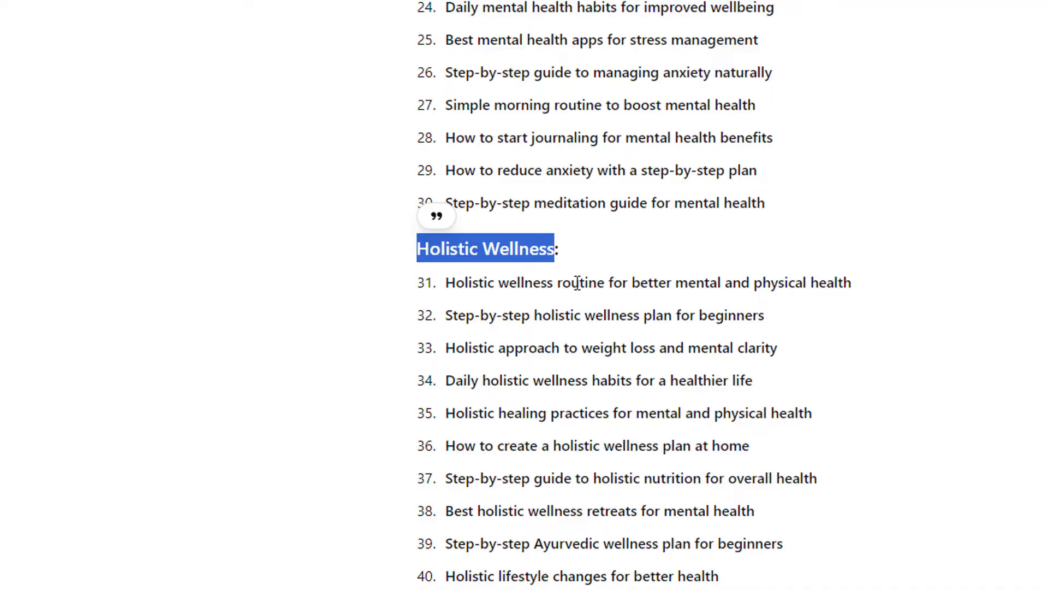
scroll(562, 289, down, 5)
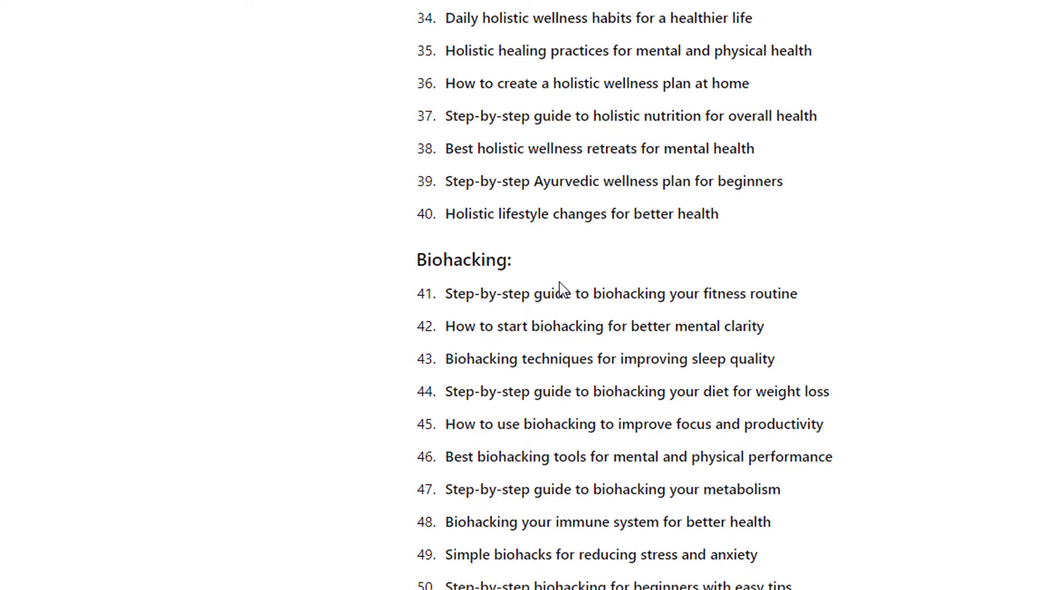
drag(508, 264, 416, 263)
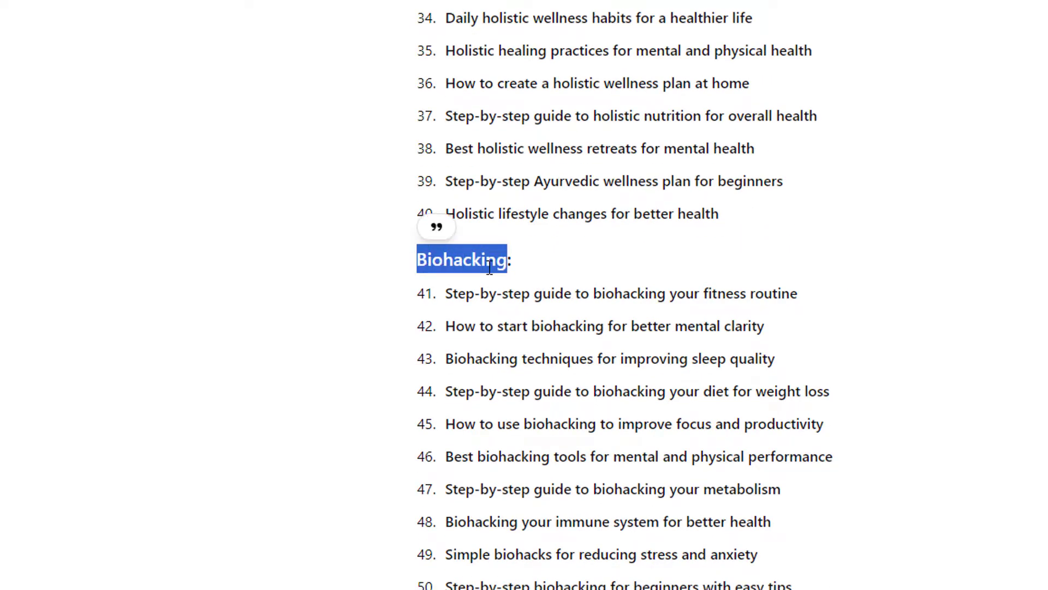
right_click(482, 259)
click(519, 279)
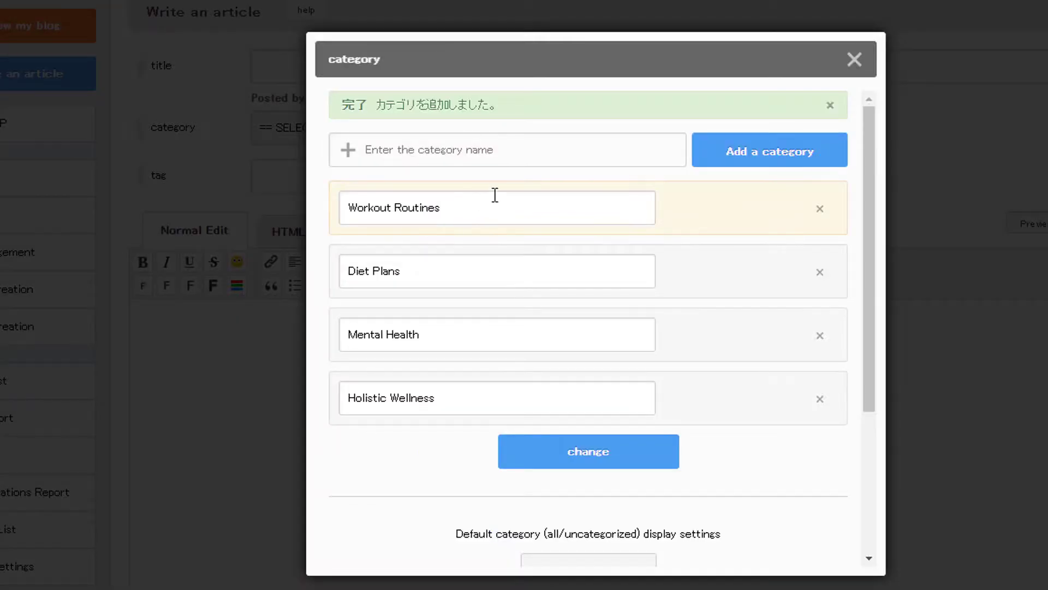
click(510, 150)
key(ctrl+v)
click(781, 160)
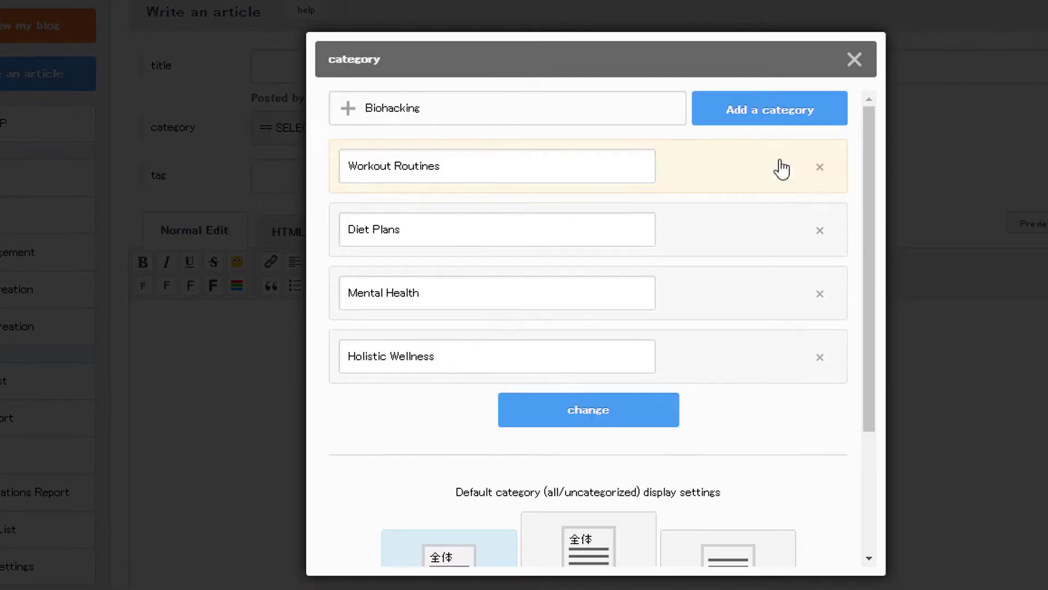
Close the category settings and return to the article body.
scroll(465, 385, down, 3)
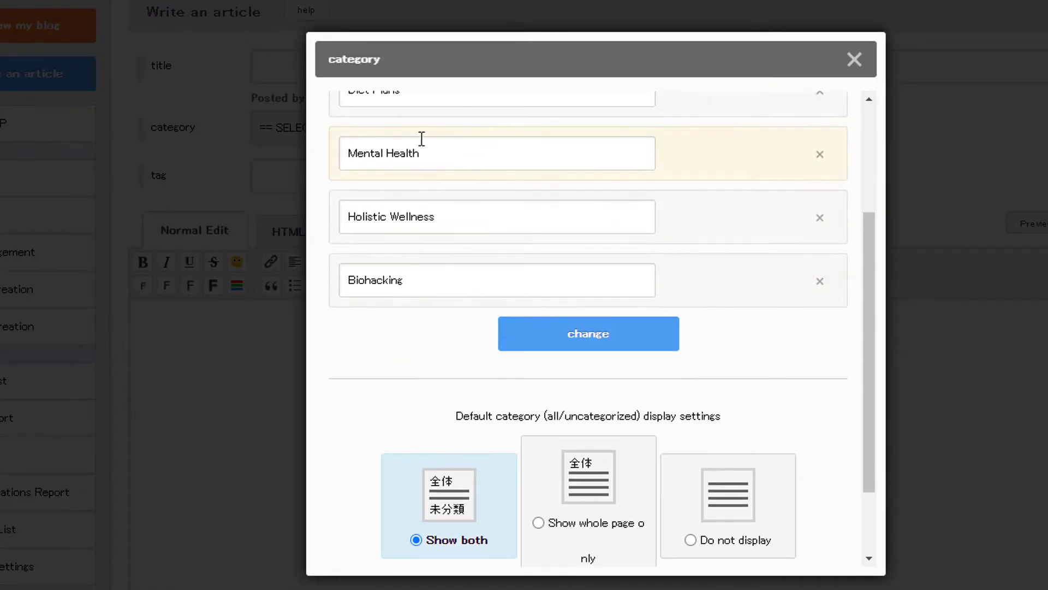
scroll(436, 240, up, 3)
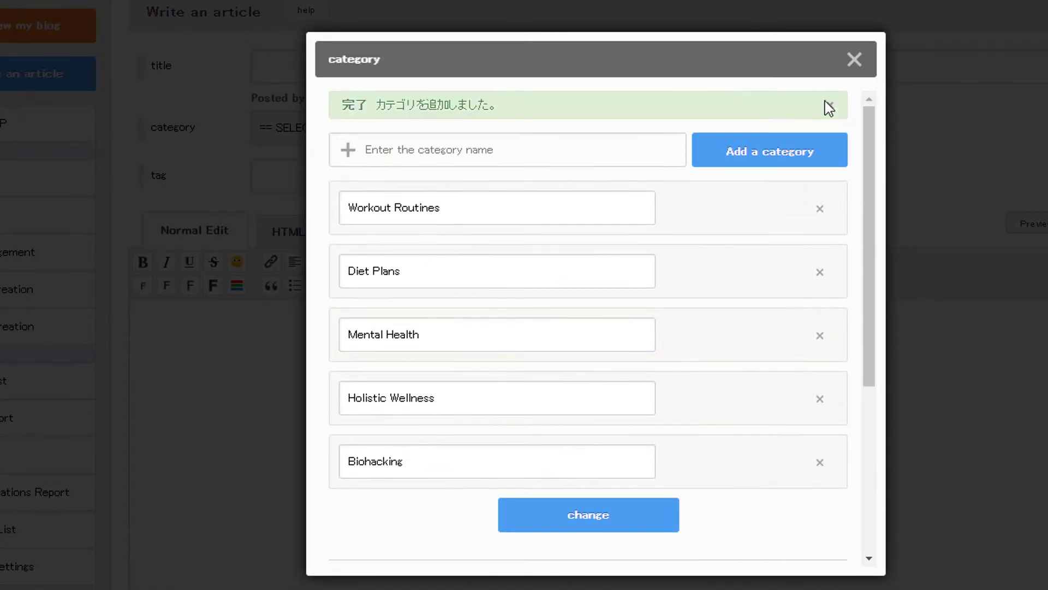
click(855, 73)
click(438, 477)
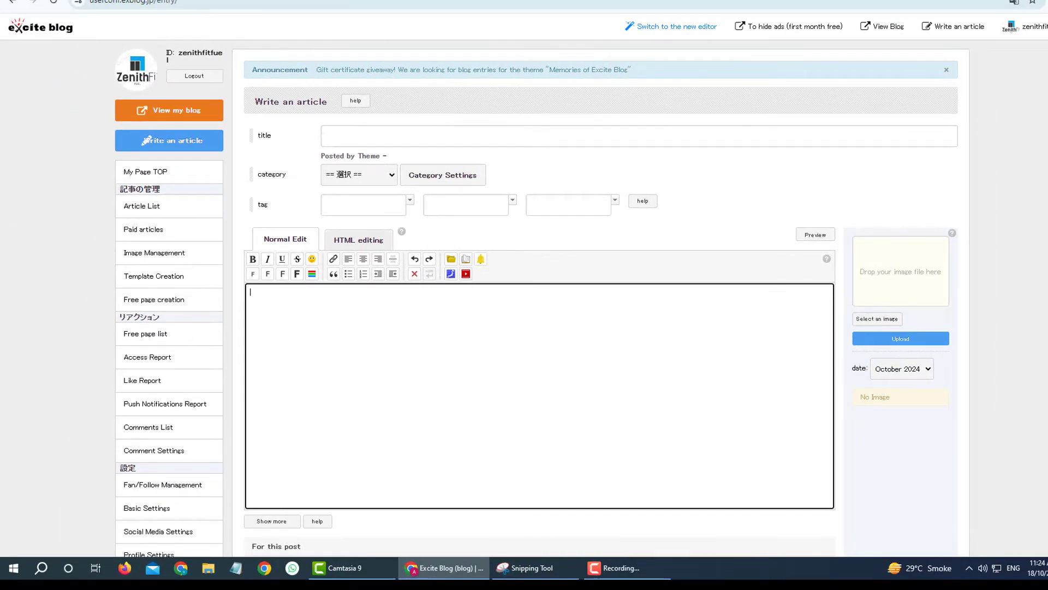
Select and copy the full keyword list from 'Workout Routines:' through item 50.
key(ctrl+Tab)
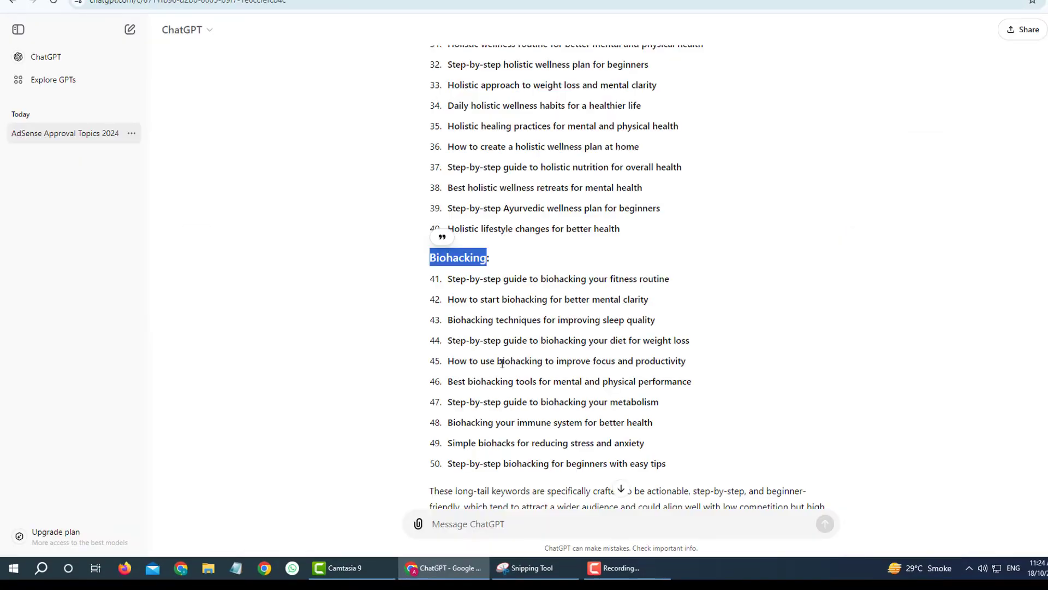
scroll(502, 363, up, 20)
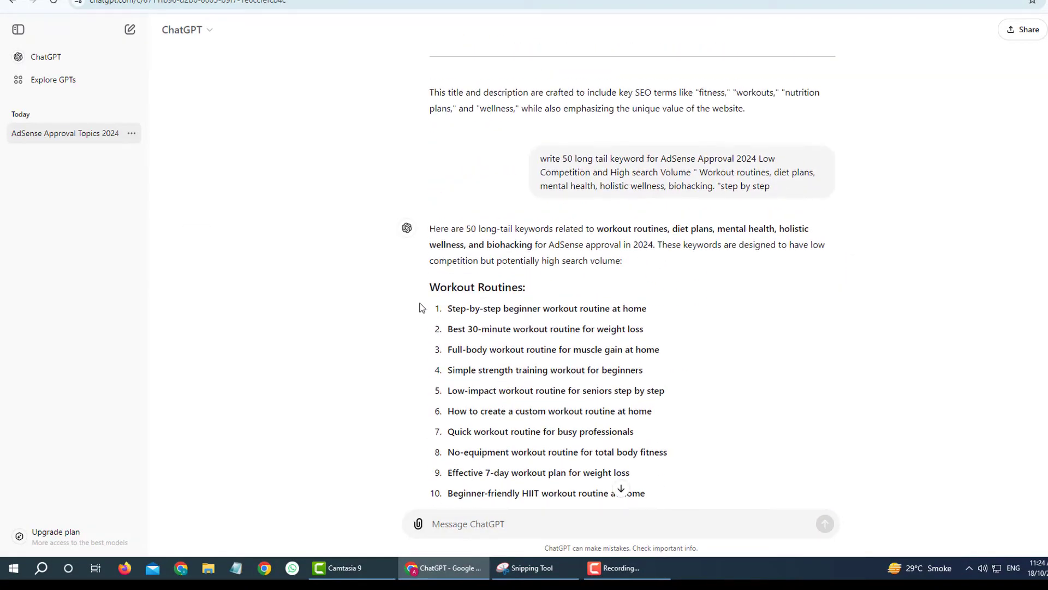
drag(430, 291, 671, 377)
scroll(517, 360, down, 10)
scroll(517, 363, down, 6)
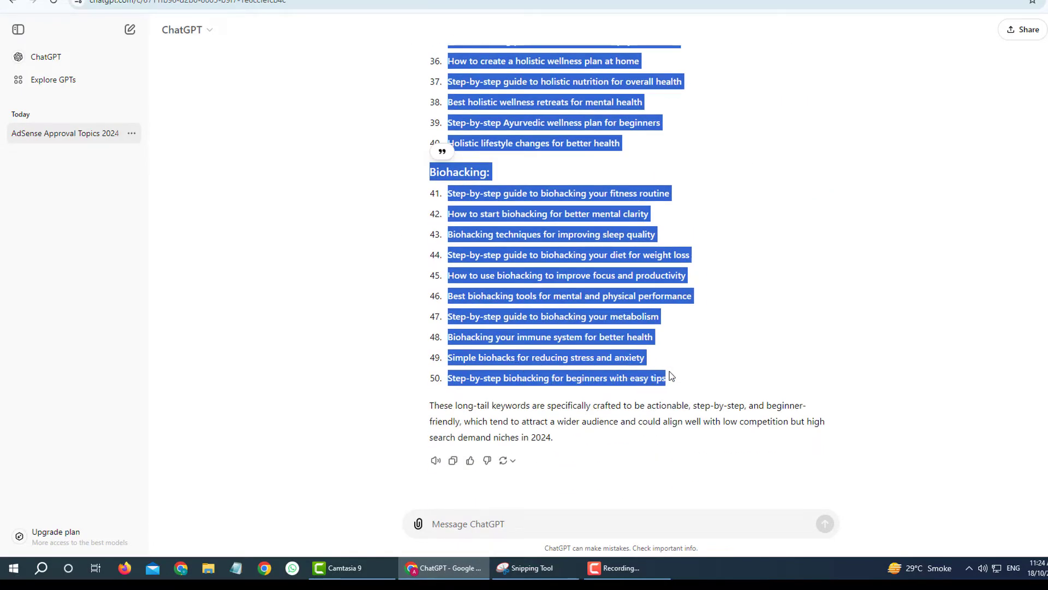
right_click(647, 376)
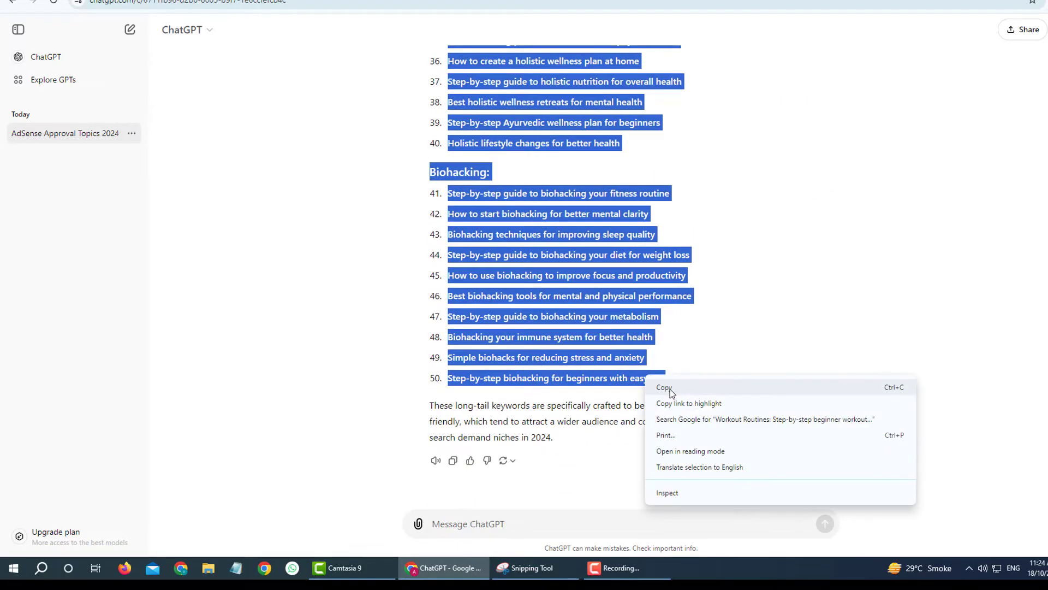
click(670, 389)
Create a desktop text document named 'keywords for articals' and open it in Notepad.
click(1039, 0)
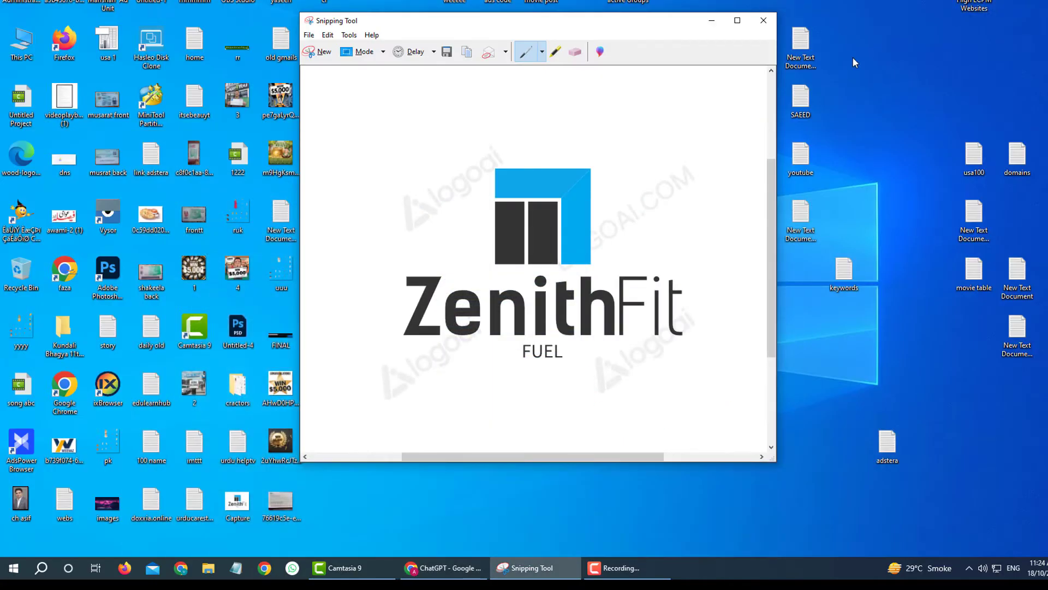
click(763, 20)
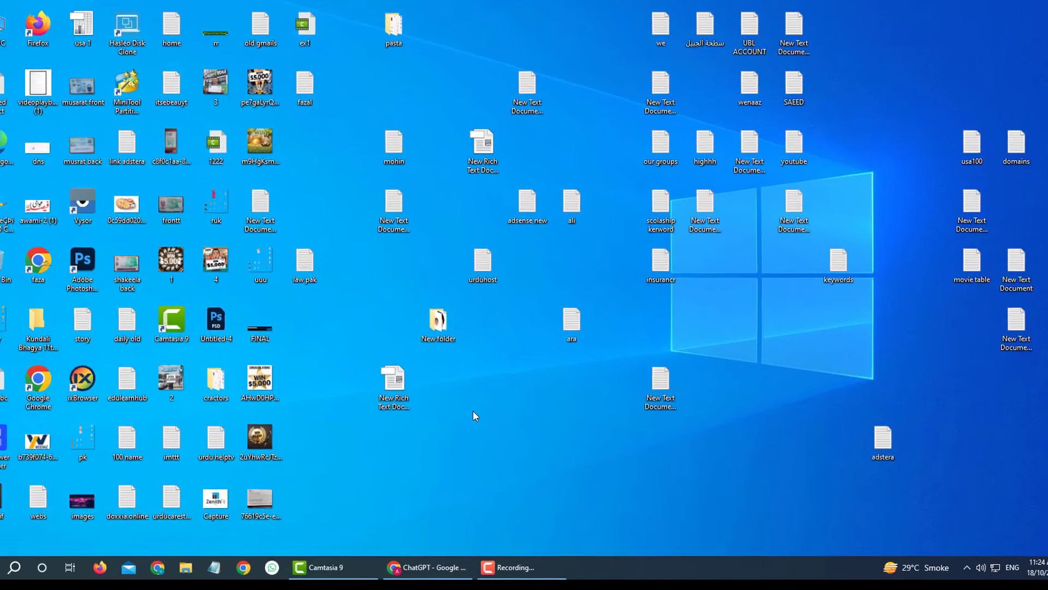
right_click(488, 416)
mouse_move(415, 496)
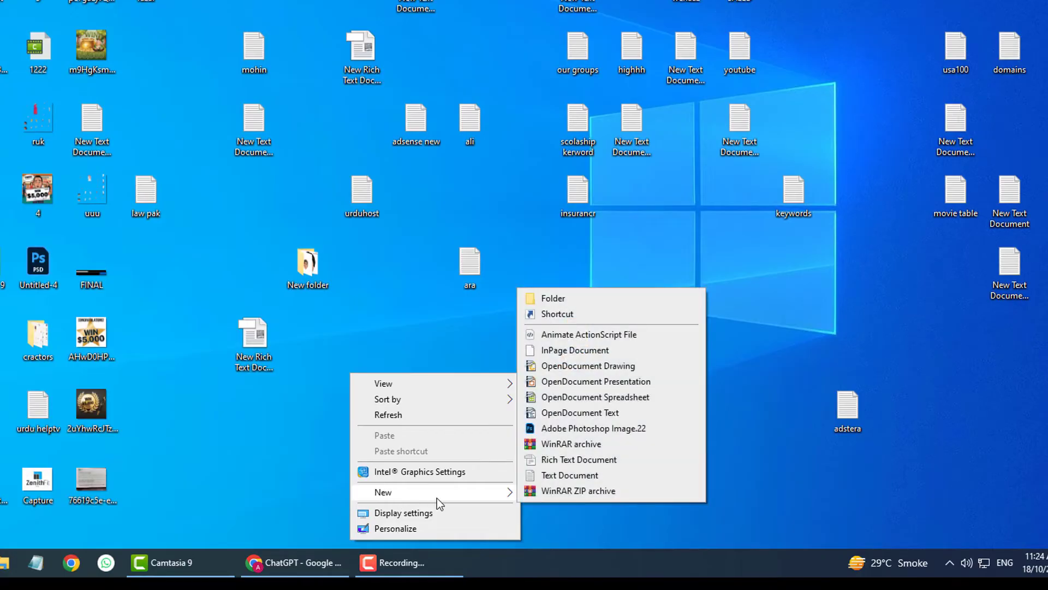
click(571, 475)
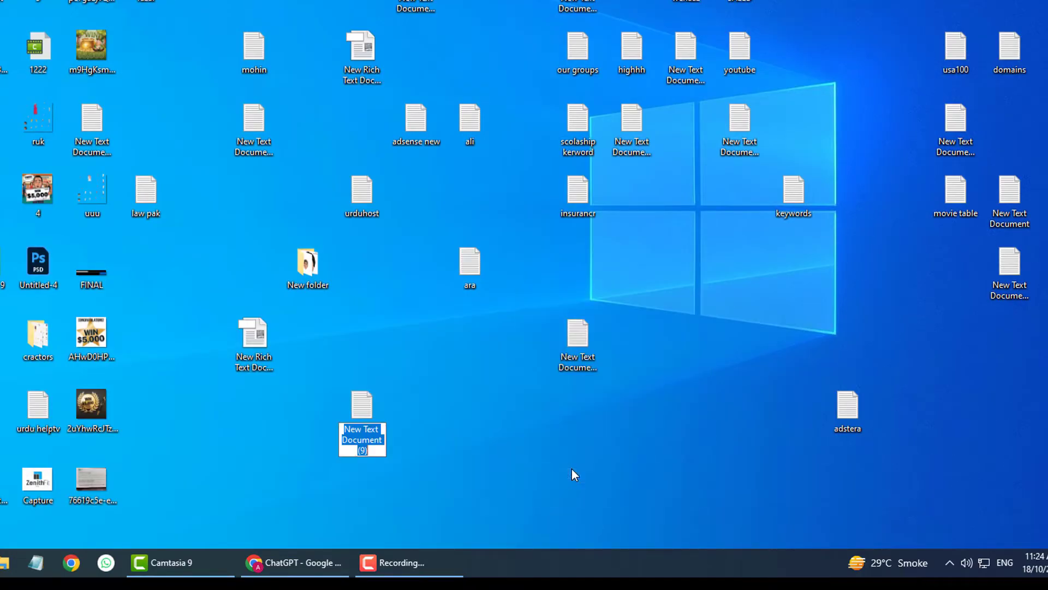
text(k)
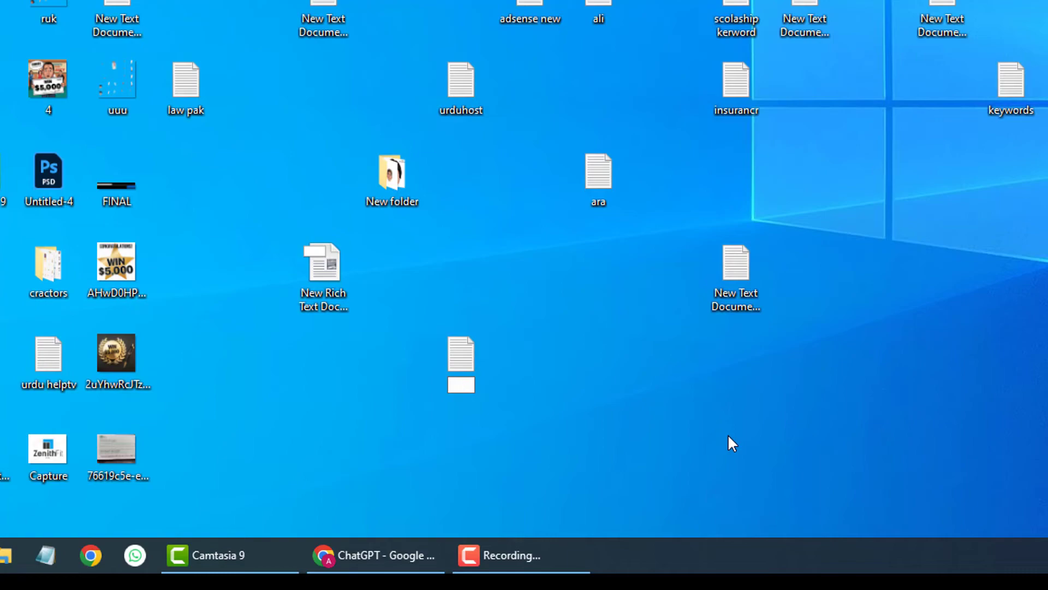
text(eywords for )
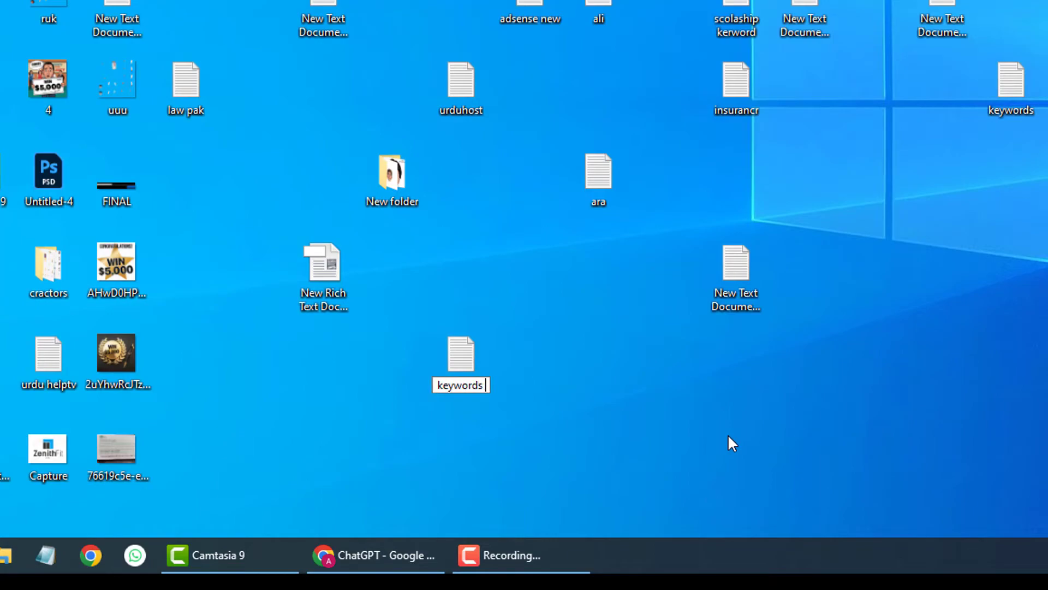
text(articals)
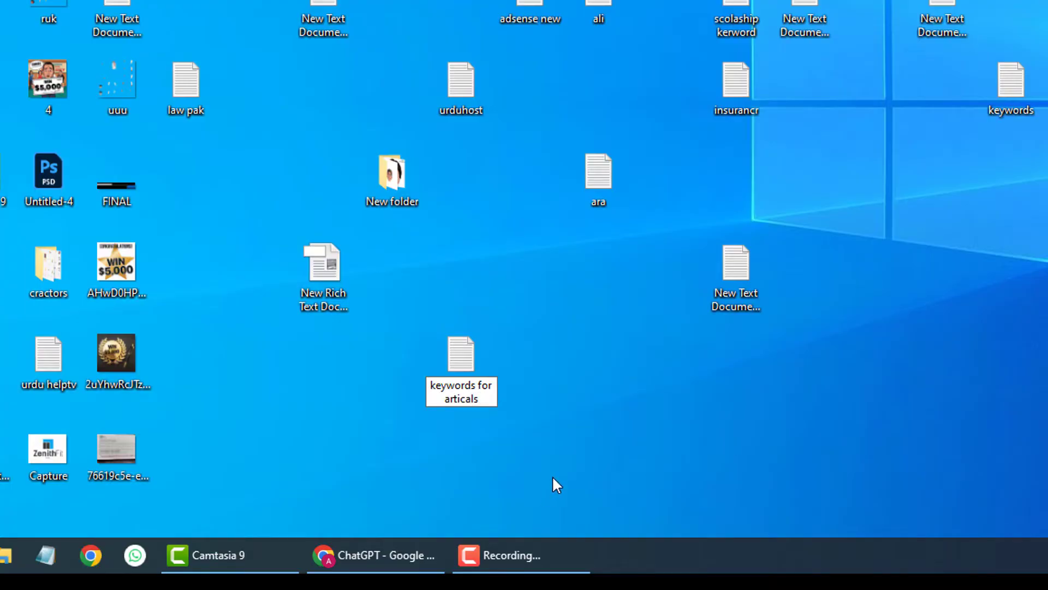
key(Return)
double_click(469, 361)
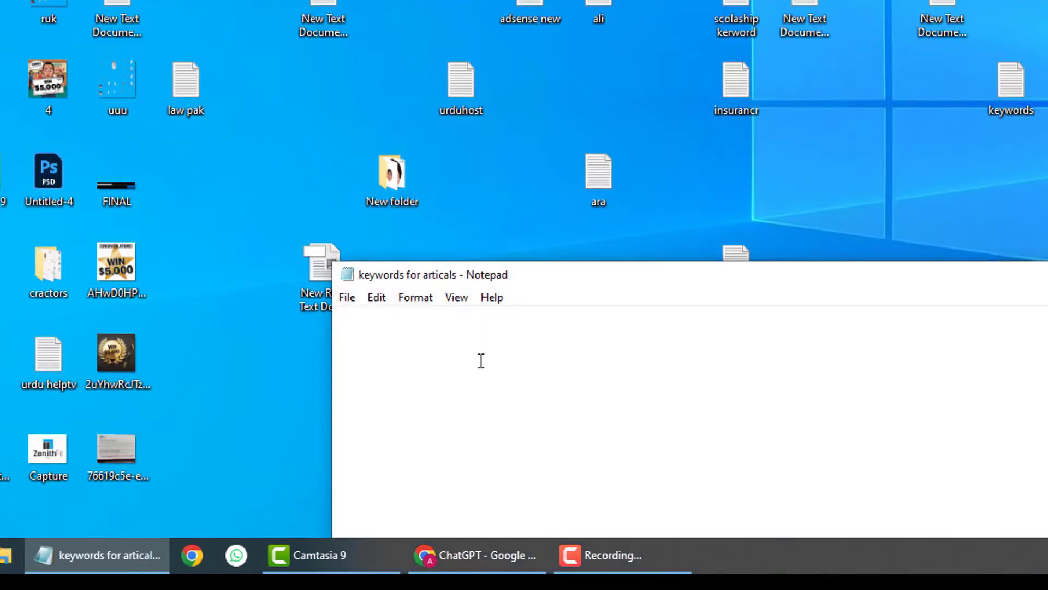
Paste ChatGPT's 50-keyword list into 'keywords for articals', maximise Notepad, and save.
right_click(476, 362)
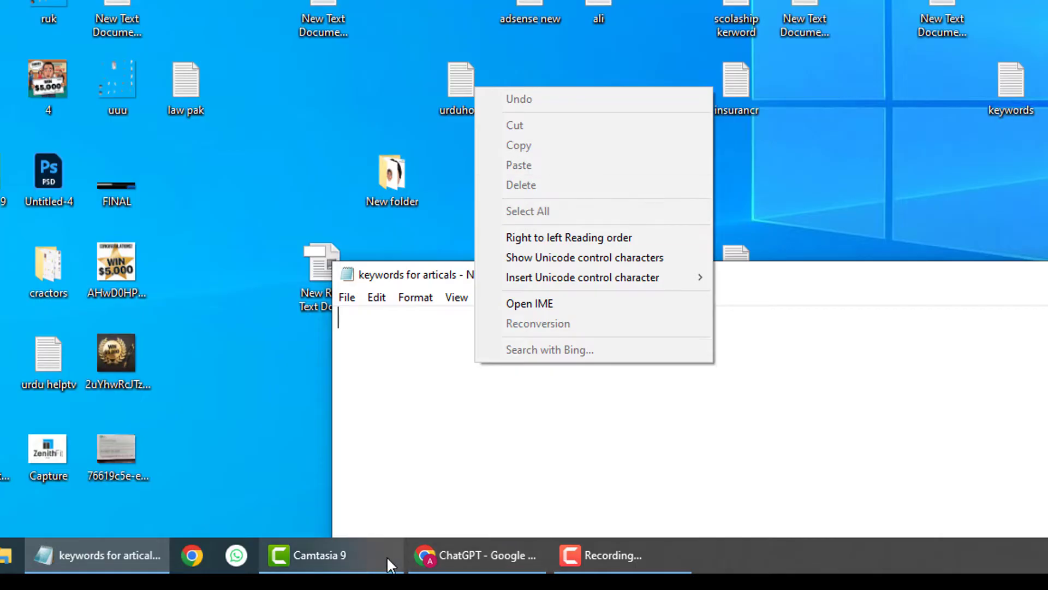
click(461, 556)
right_click(541, 57)
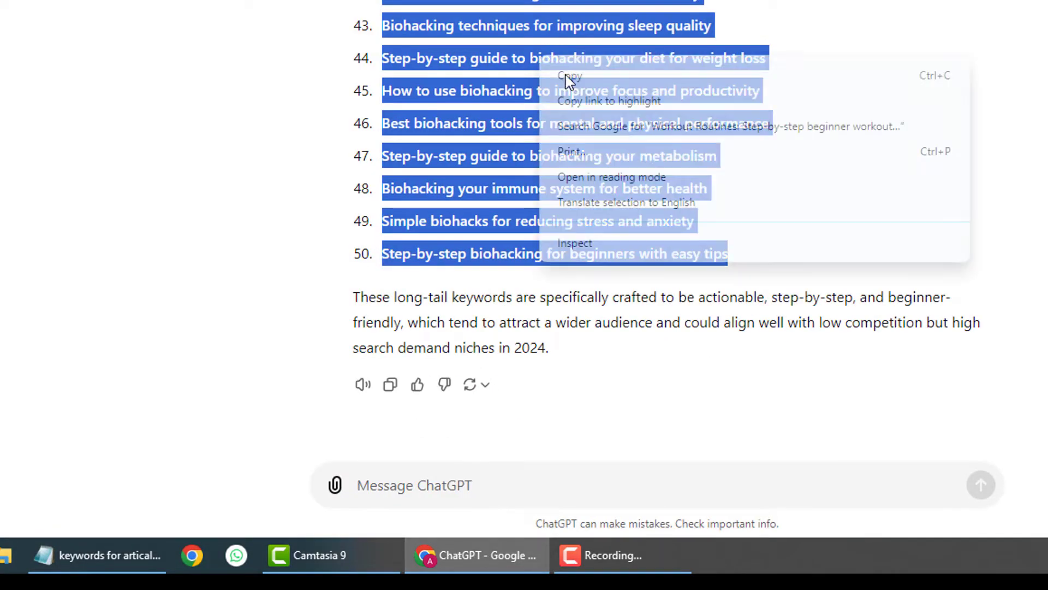
click(569, 80)
click(130, 555)
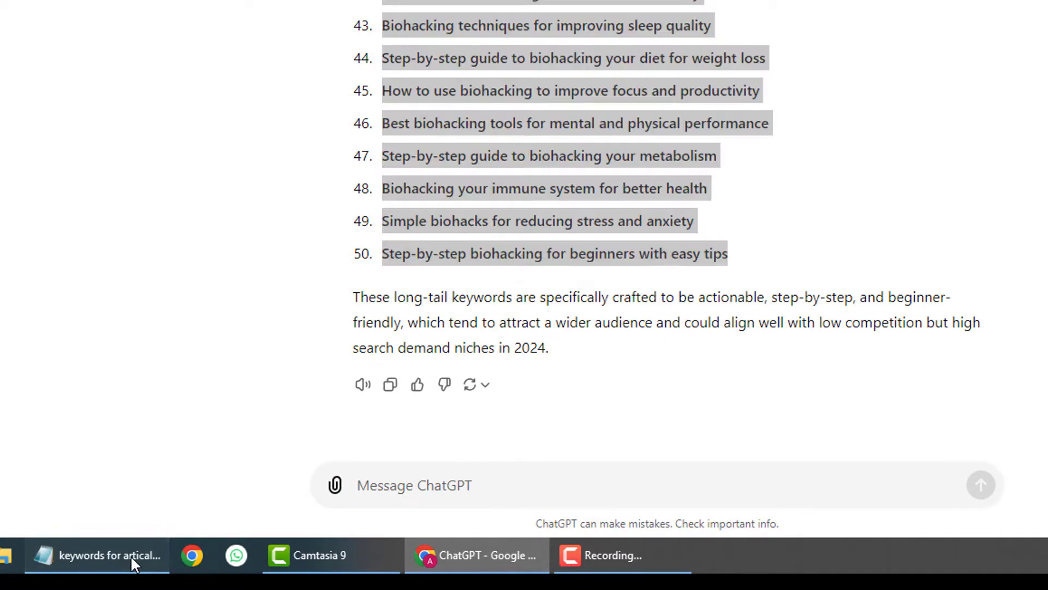
key(ctrl+v)
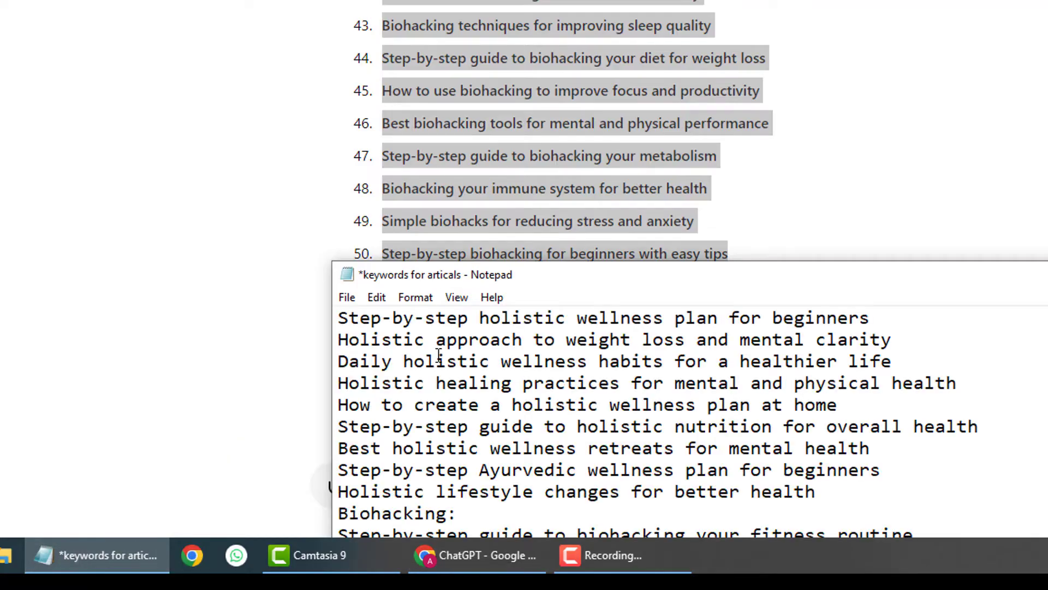
double_click(575, 283)
scroll(564, 273, up, 8)
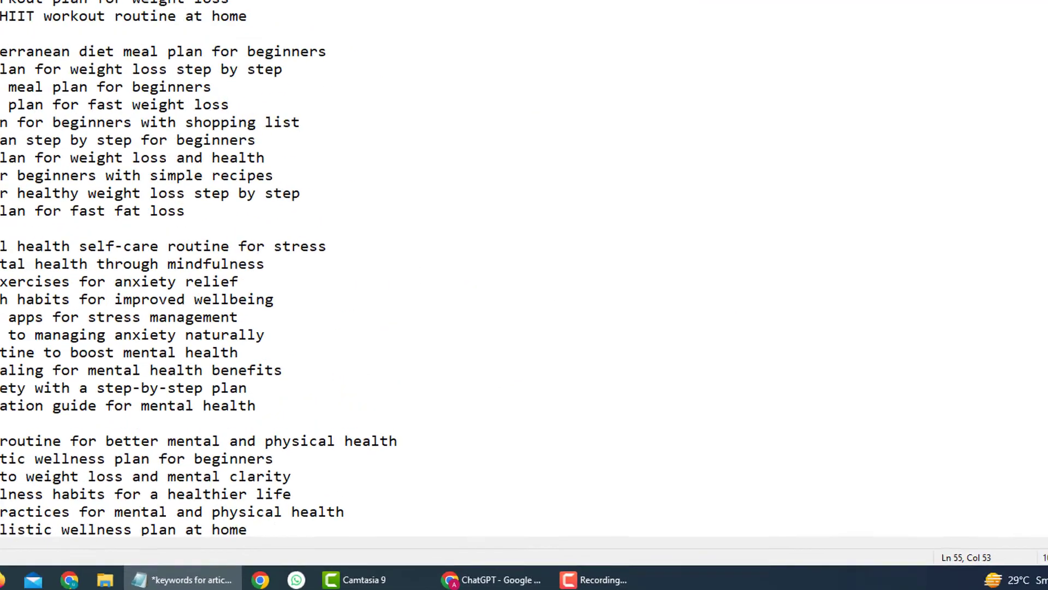
key(ctrl+s)
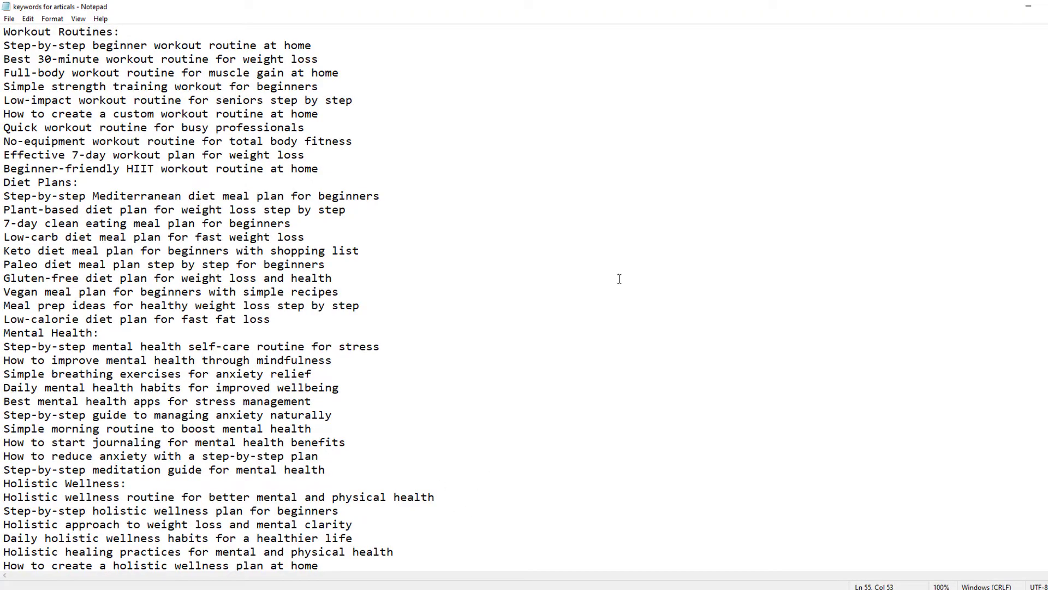
drag(312, 45, 3, 46)
Search the web for 'AIPRM' in a new Chrome tab.
click(1028, 7)
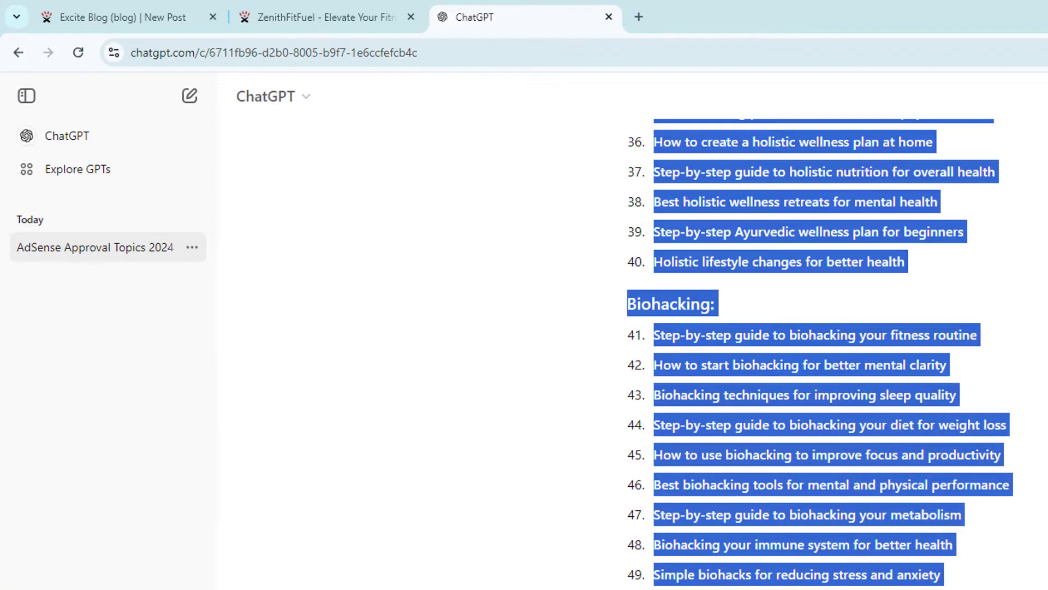
scroll(417, 201, up, 7)
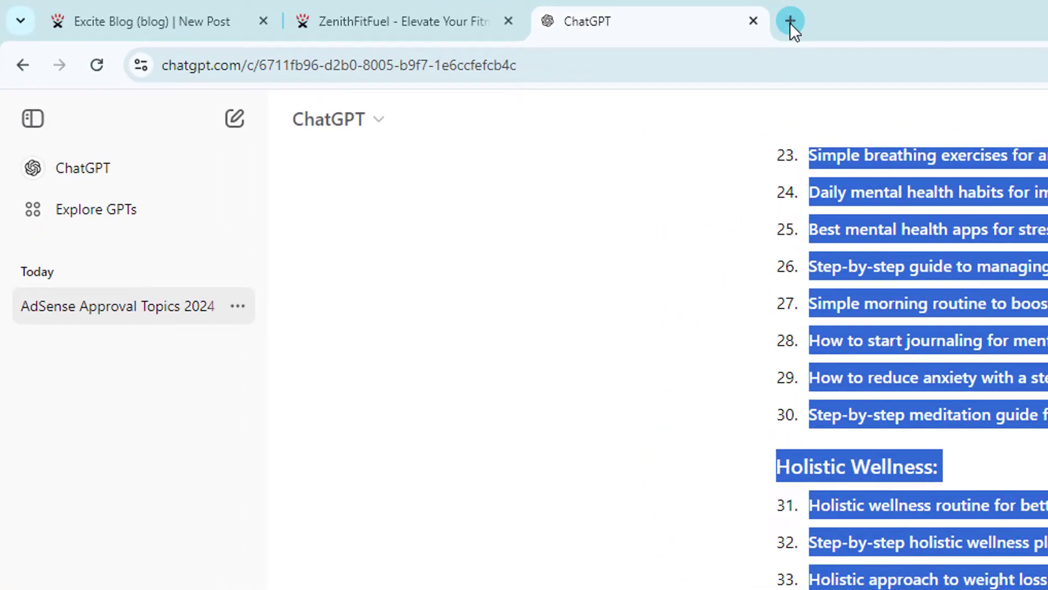
click(791, 21)
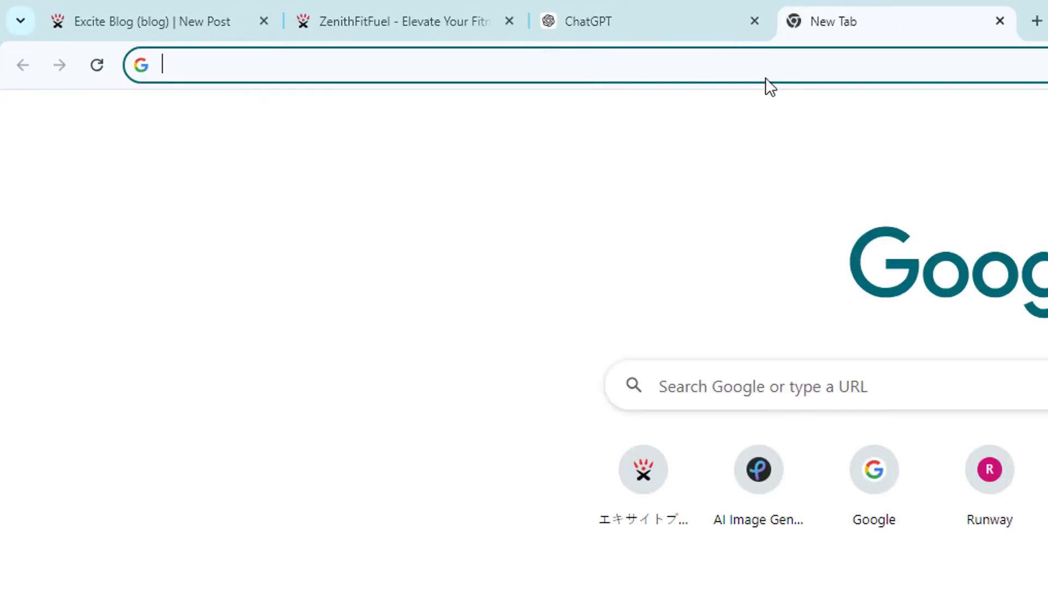
click(765, 77)
text(AIPR)
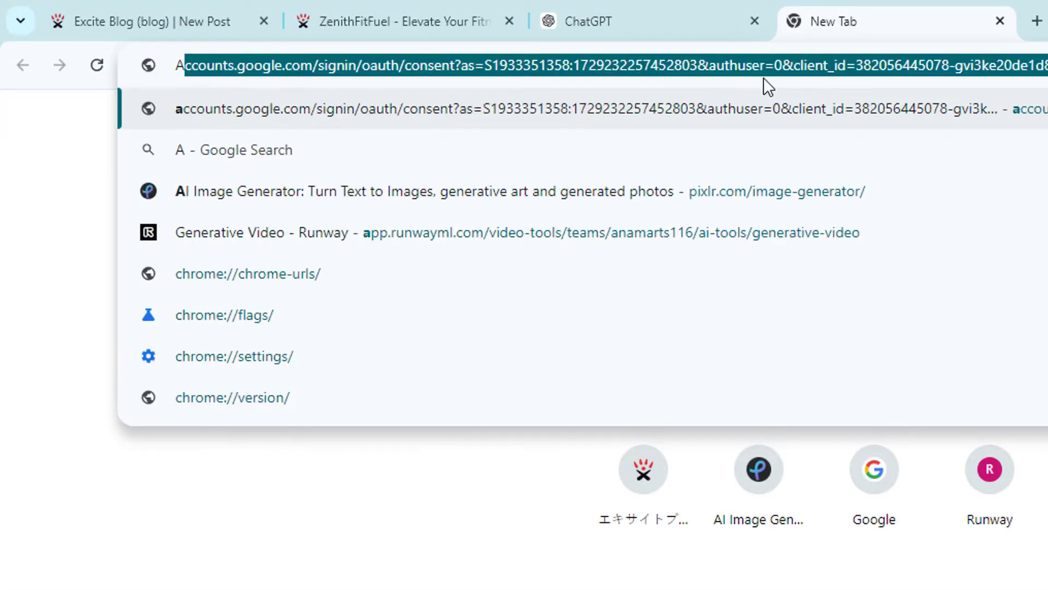
text(M)
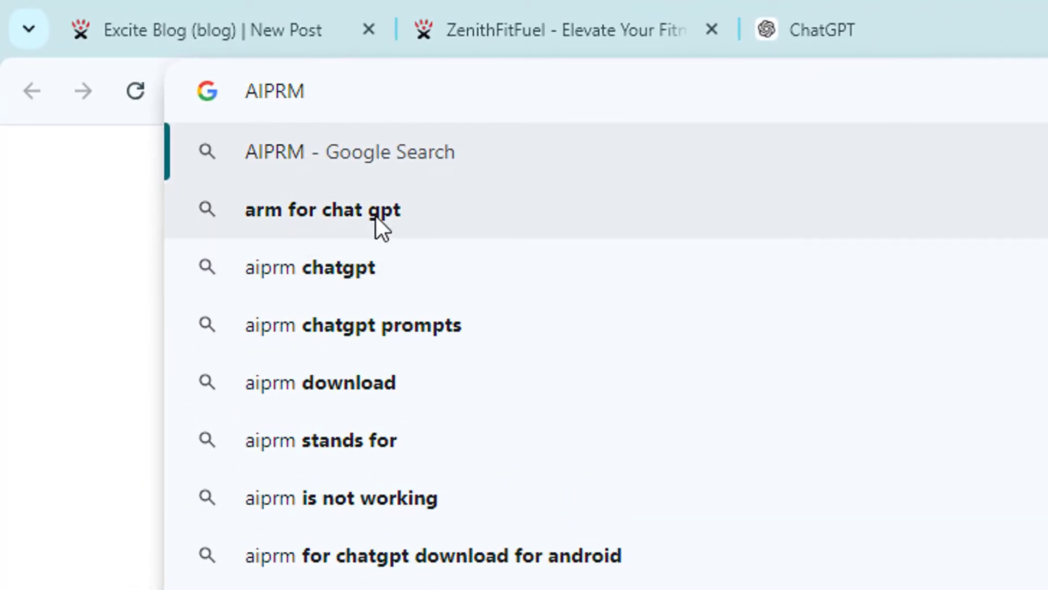
click(393, 224)
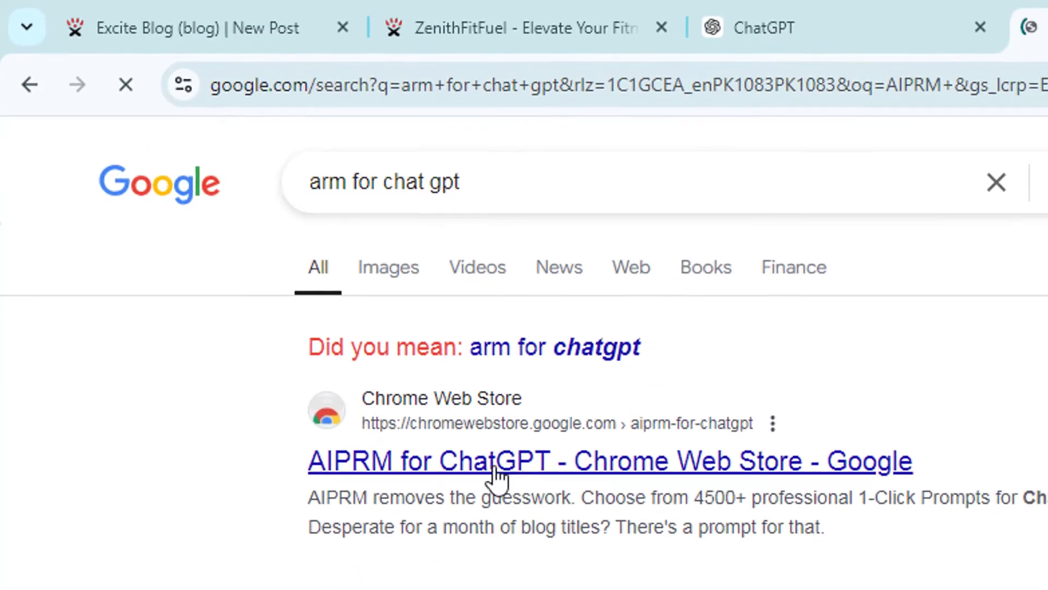
Open the AIPRM for ChatGPT Web Store page and choose Add to Chrome.
drag(267, 448, 989, 438)
click(989, 438)
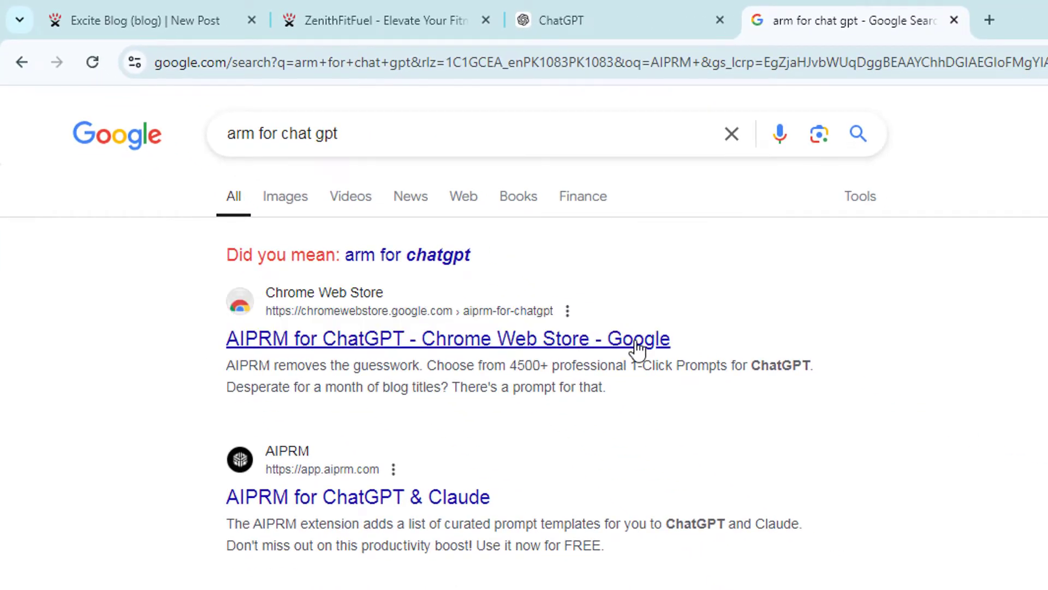
click(638, 344)
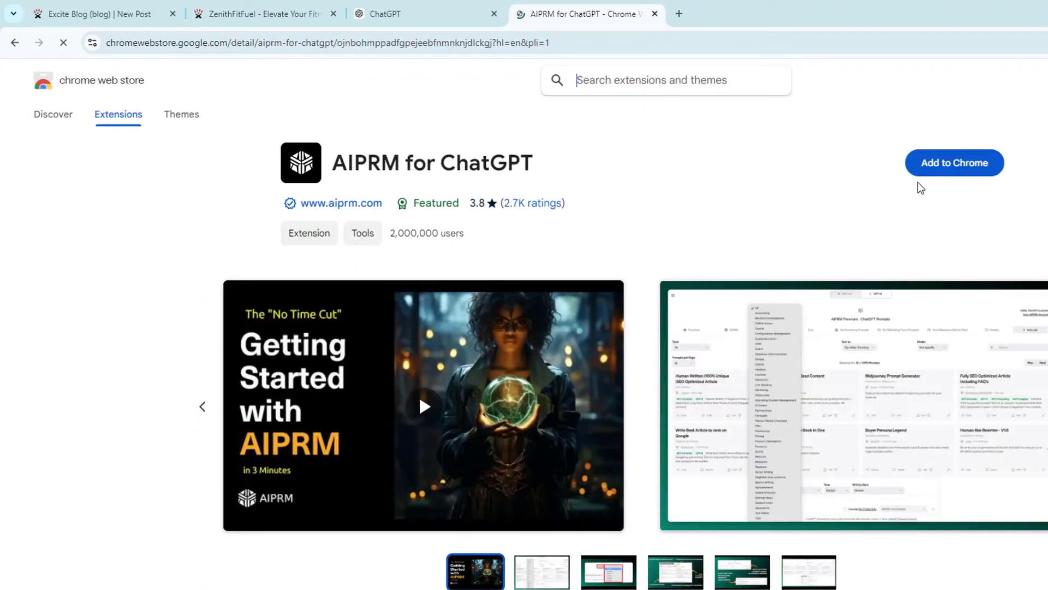
click(928, 168)
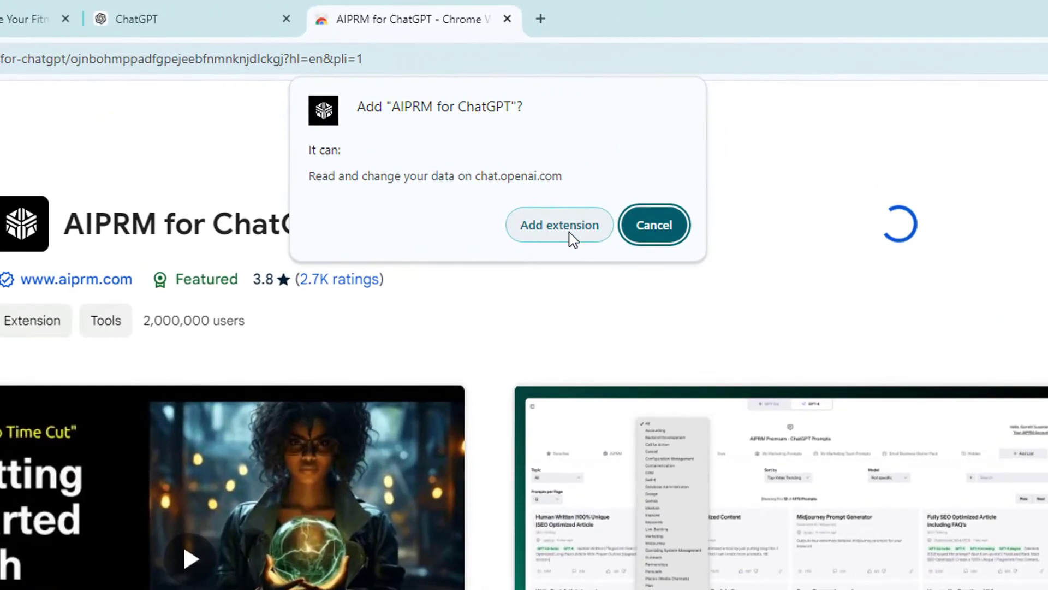
Install AIPRM for ChatGPT and allow it access to chatgpt.com.
click(631, 188)
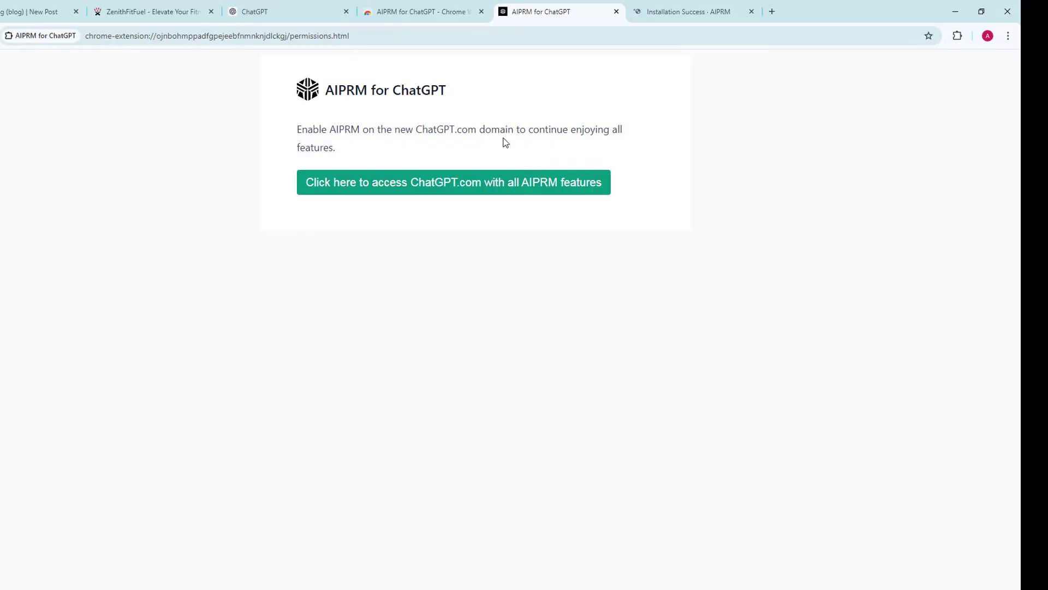
click(428, 188)
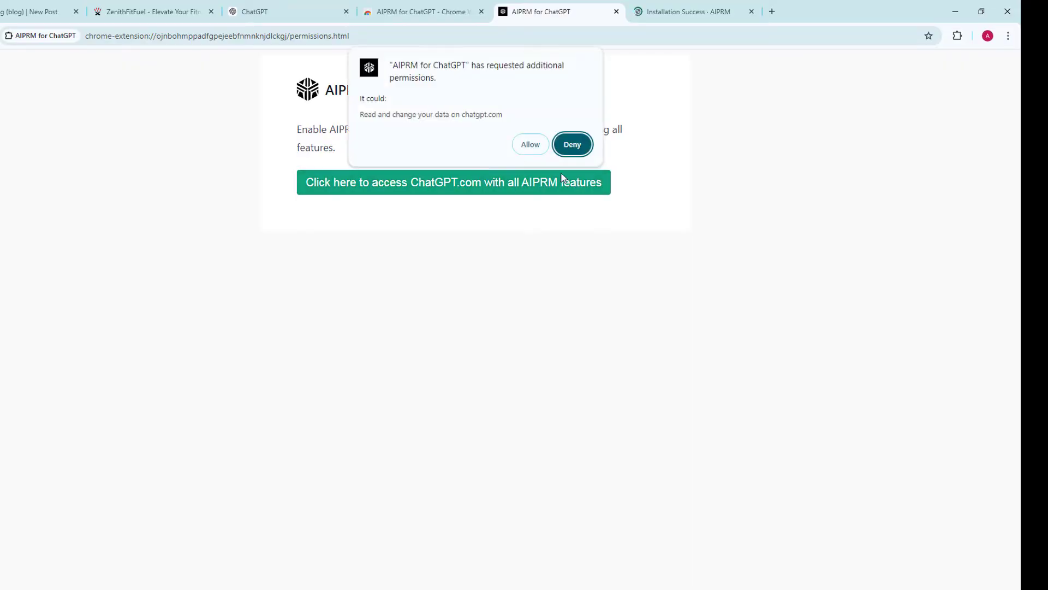
click(520, 148)
click(566, 115)
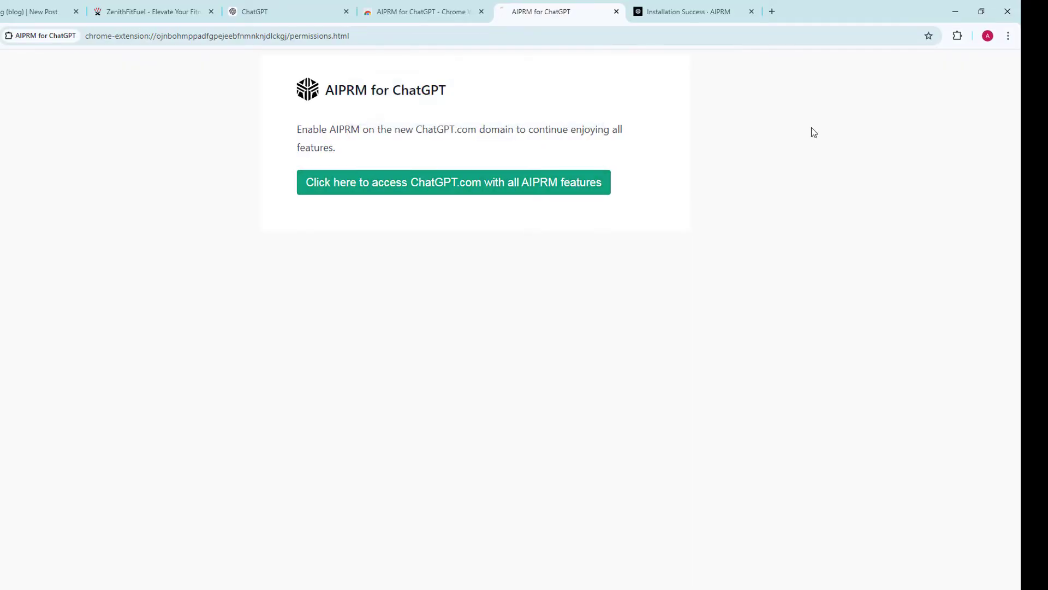
Pin AIPRM for ChatGPT to the toolbar and close its installation success page.
click(958, 36)
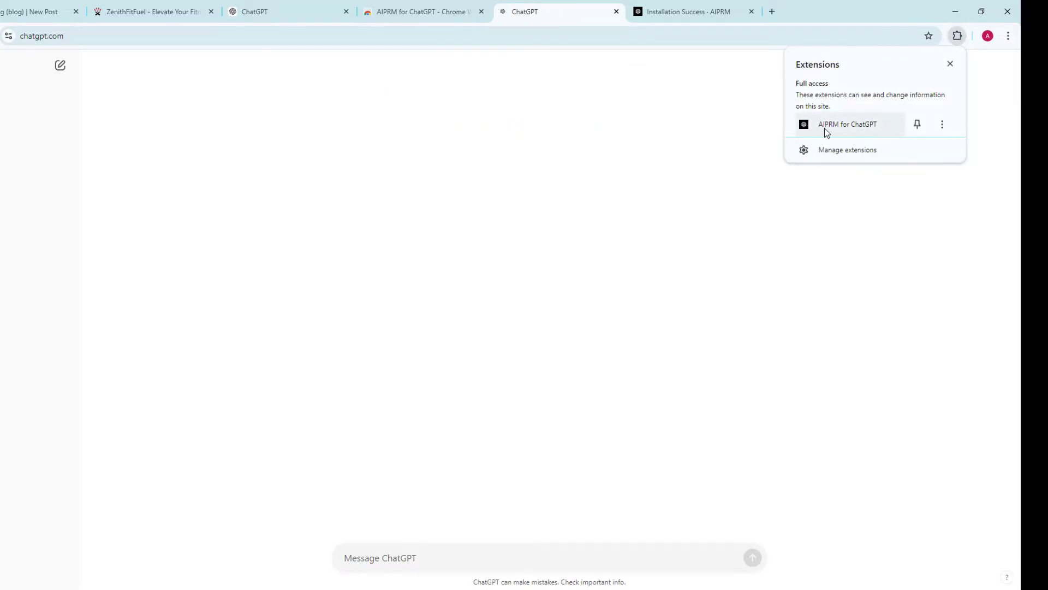
click(918, 124)
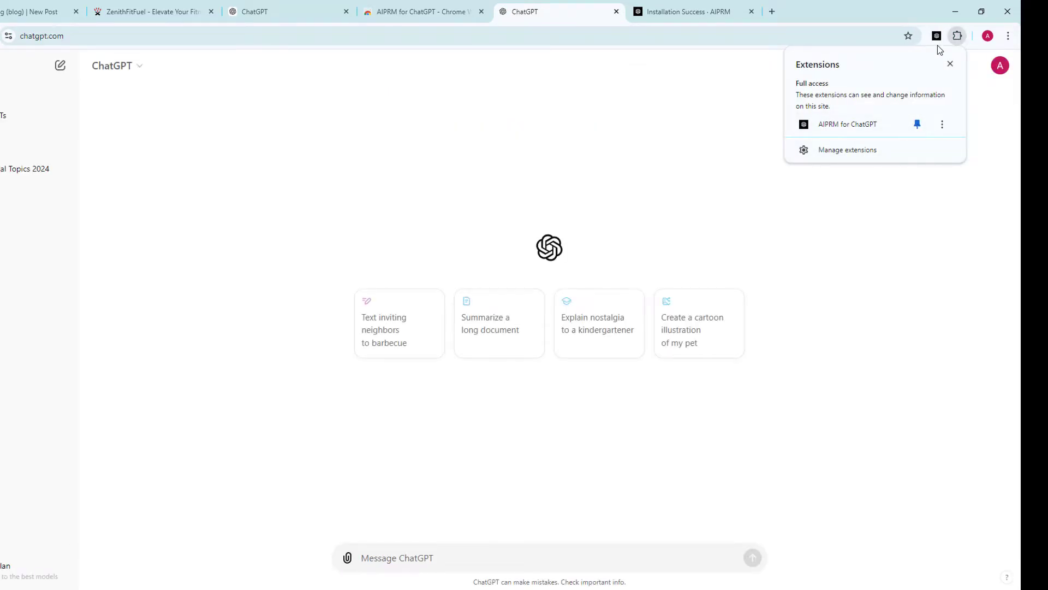
click(951, 64)
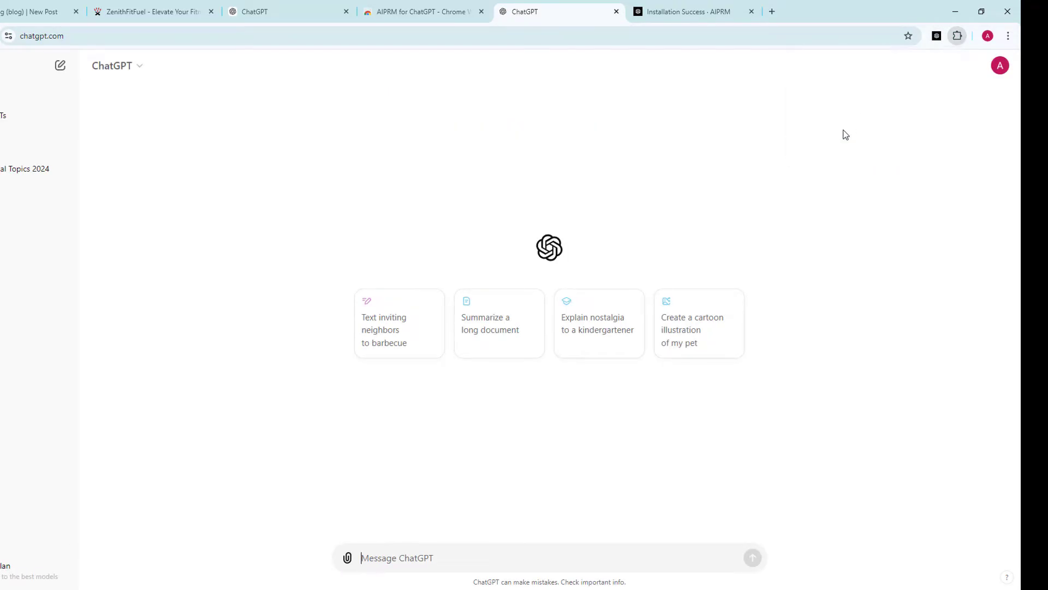
click(682, 13)
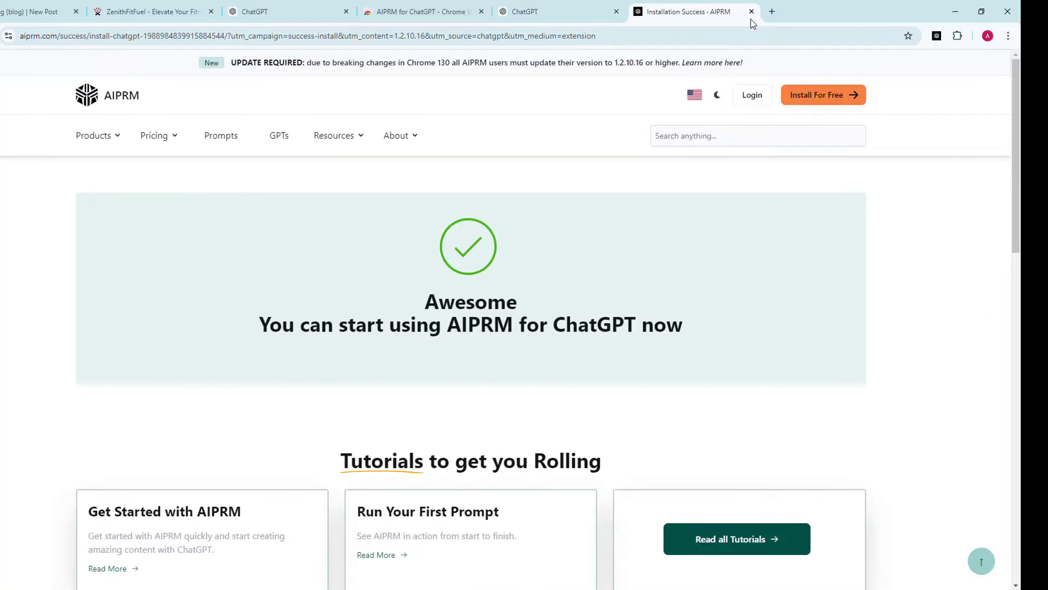
click(751, 12)
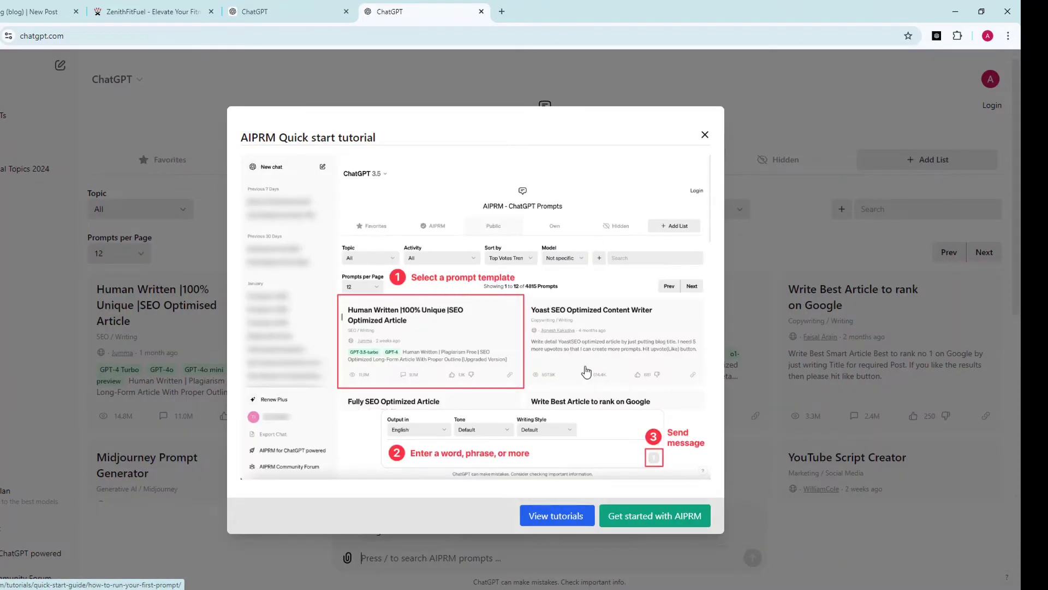
Dismiss the AIPRM tutorial and choose the 'Fully SEO Optimized Article including FAQ's' prompt.
click(646, 521)
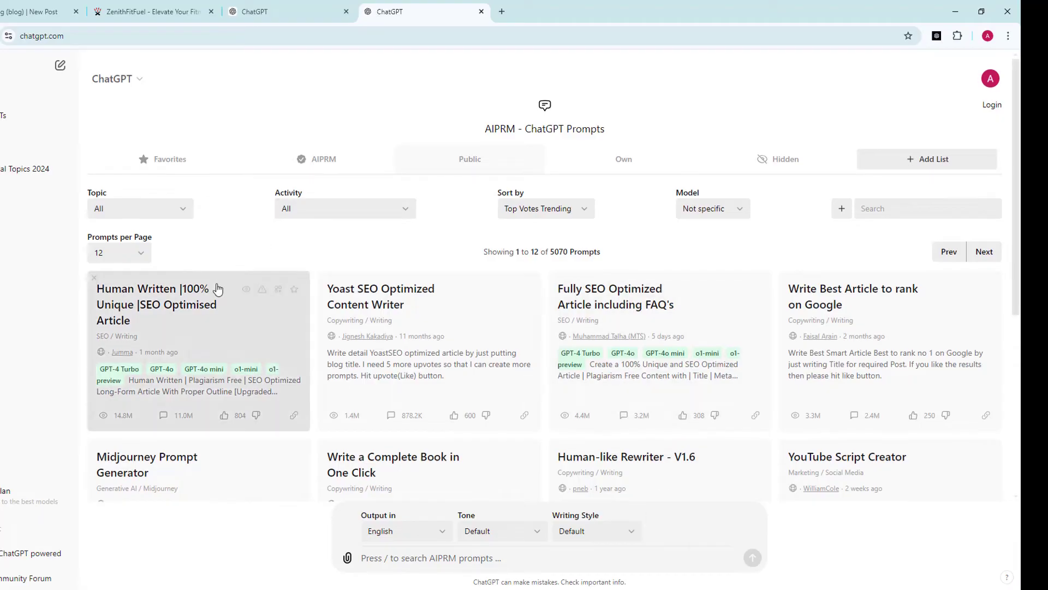
scroll(419, 350, down, 5)
scroll(419, 350, down, 1)
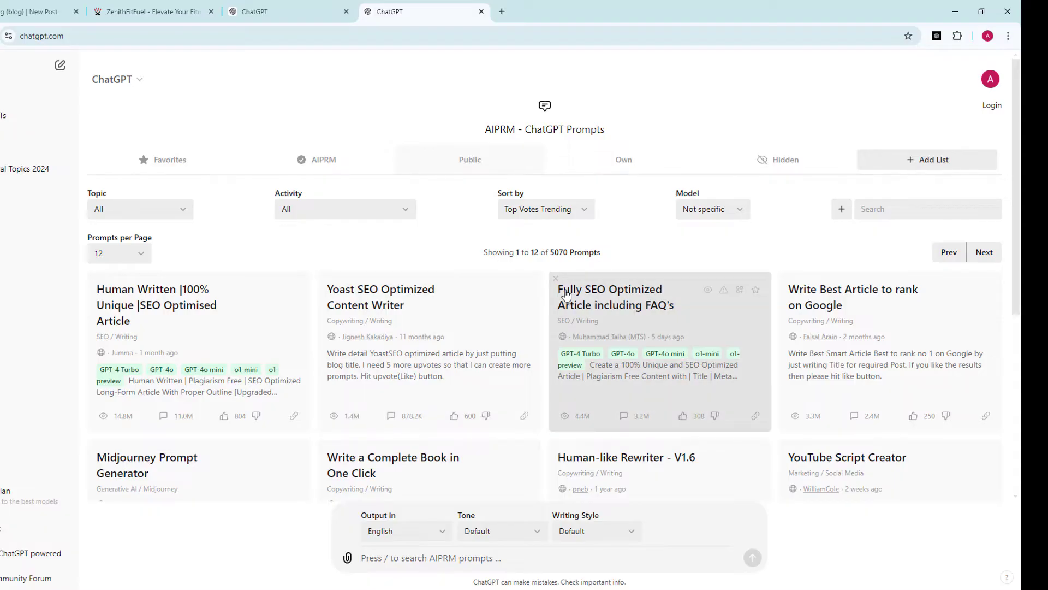
click(704, 322)
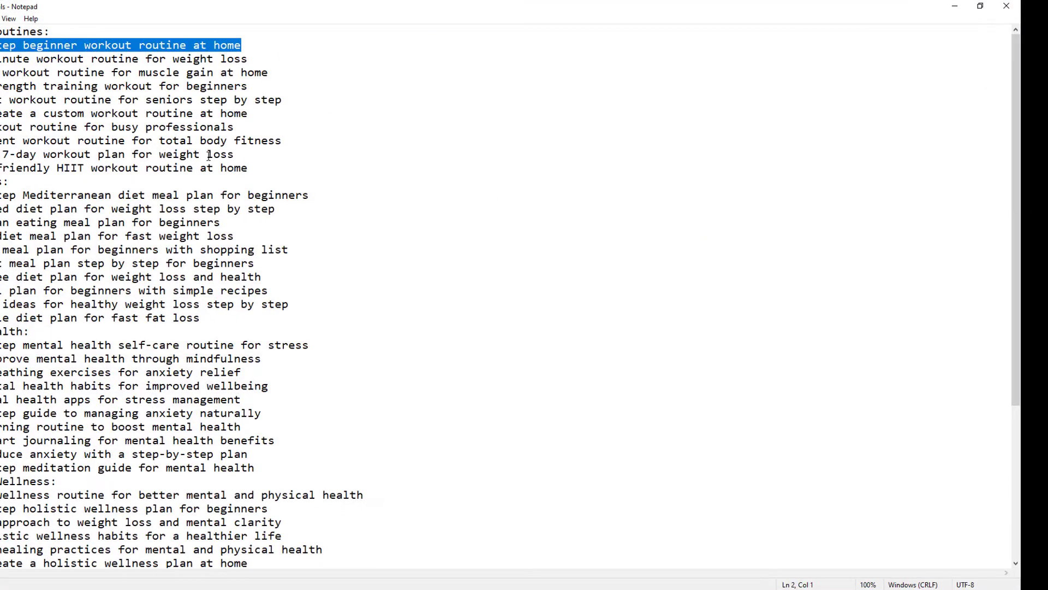
Cut the first workout keyword from the Notepad list and return to ChatGPT.
right_click(301, 65)
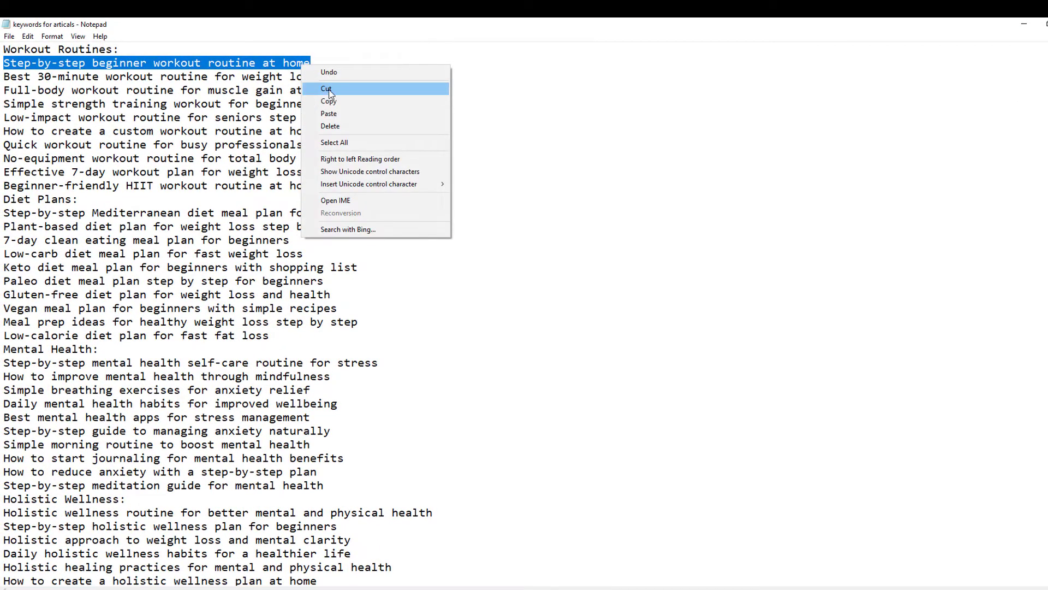
click(332, 89)
click(395, 576)
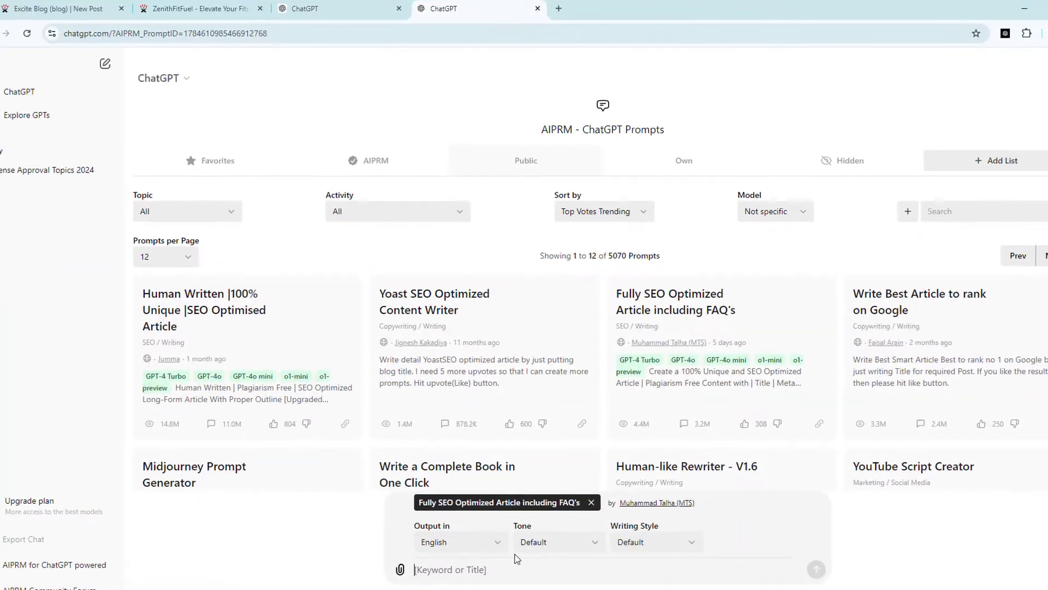
Submit the keyword 'Step-by-step beginner workout routine at home' to the AIPRM SEO article prompt.
key(ctrl+v)
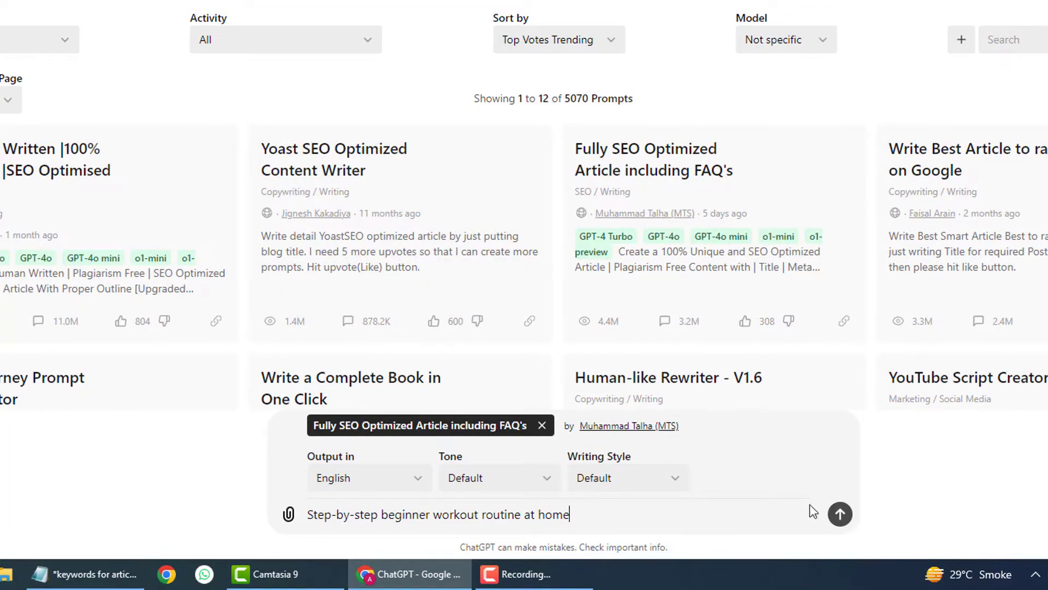
click(839, 516)
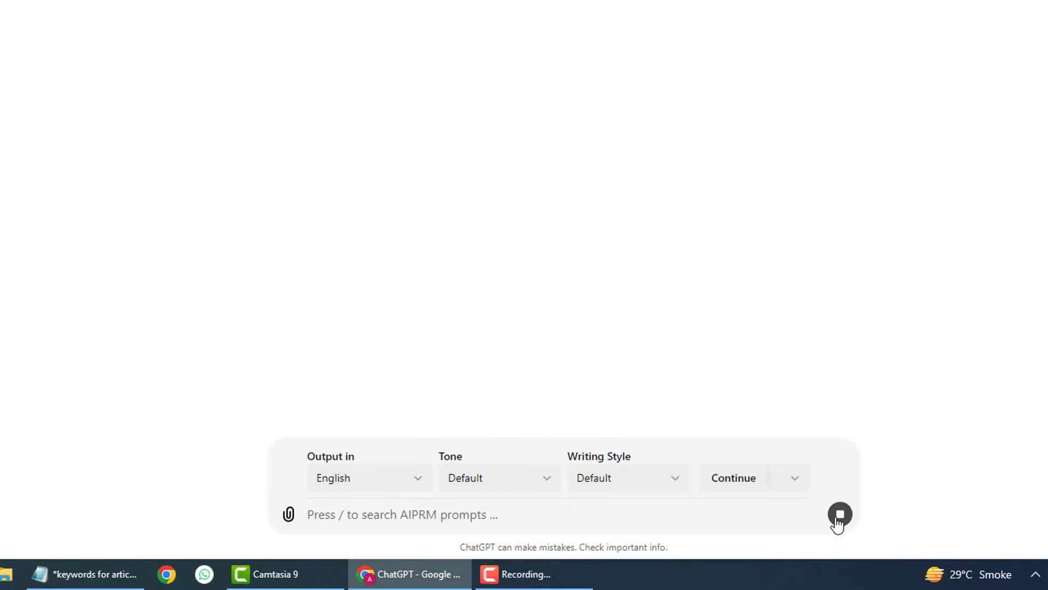
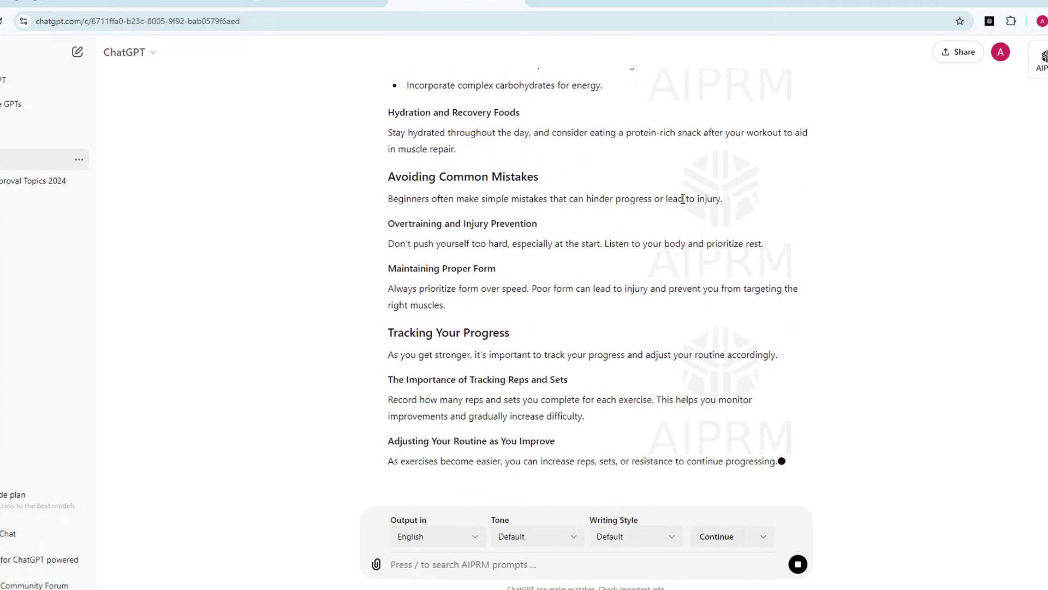
Scroll through the generated workout article in ChatGPT, selecting it from the Step-by-step heading down.
scroll(524, 347, up, 15)
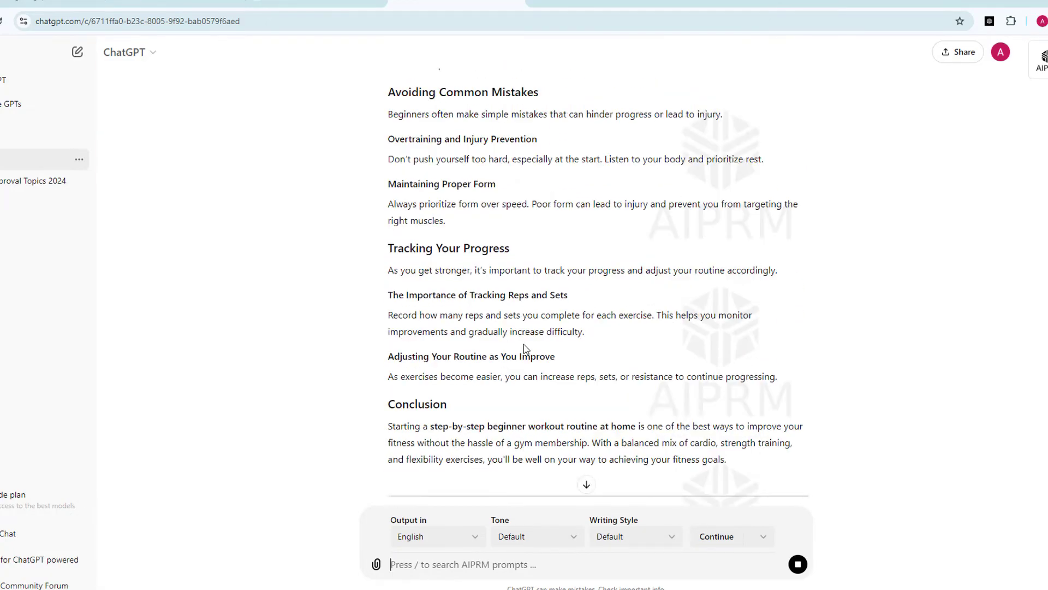
scroll(525, 344, up, 20)
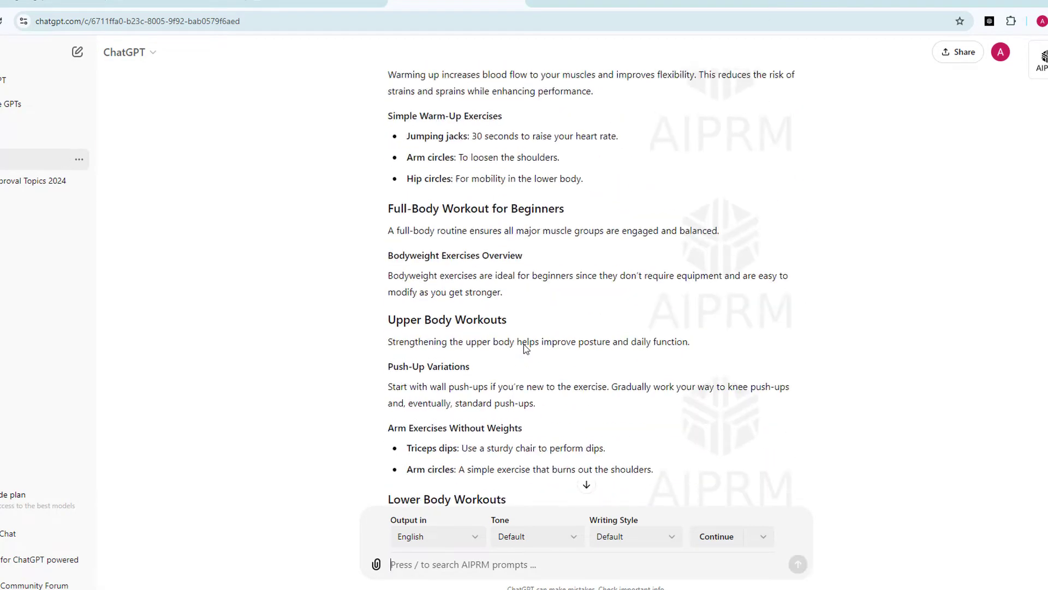
scroll(525, 344, up, 4)
scroll(524, 345, down, 3)
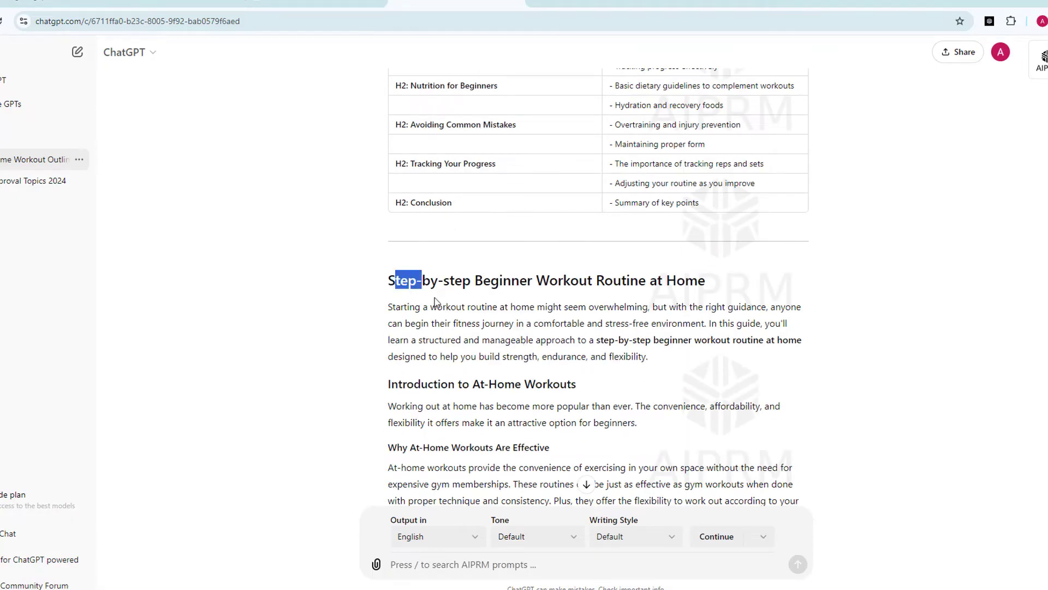
drag(435, 302, 524, 384)
click(437, 316)
scroll(410, 264, up, 8)
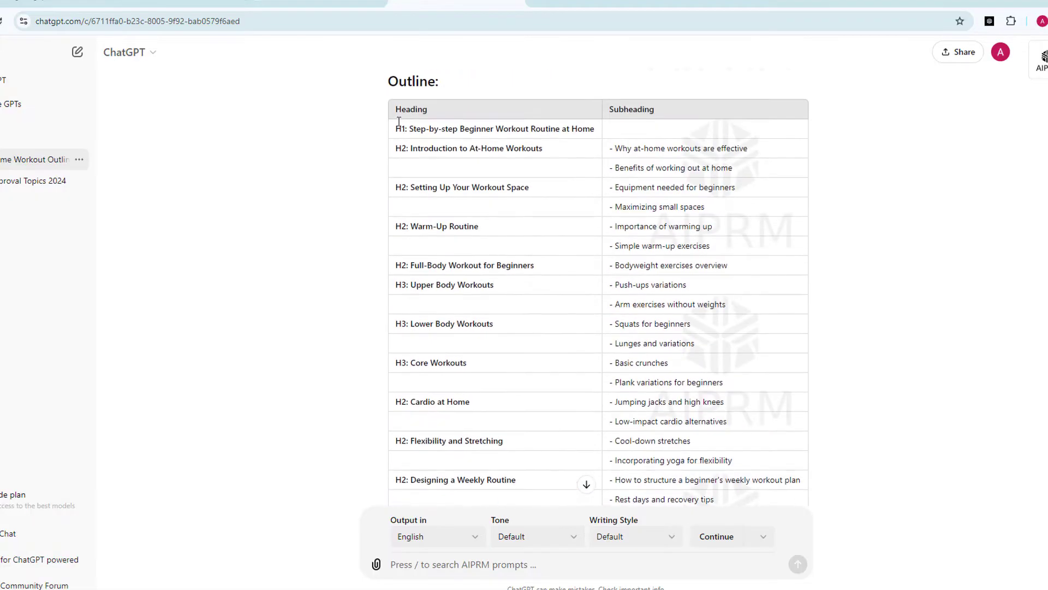
scroll(402, 188, up, 3)
drag(381, 260, 386, 139)
scroll(406, 238, down, 10)
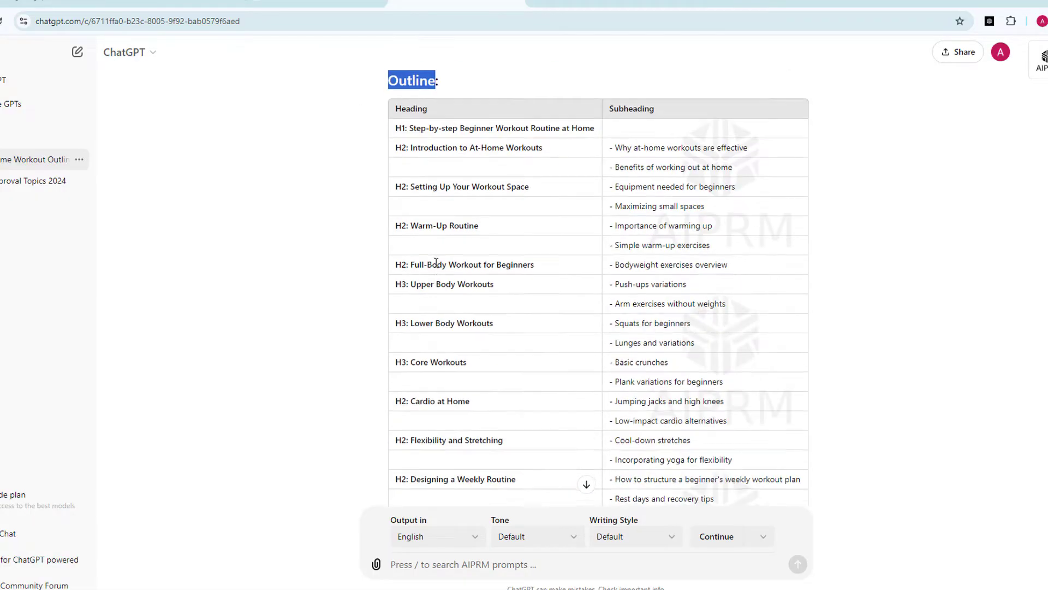
drag(386, 213, 708, 307)
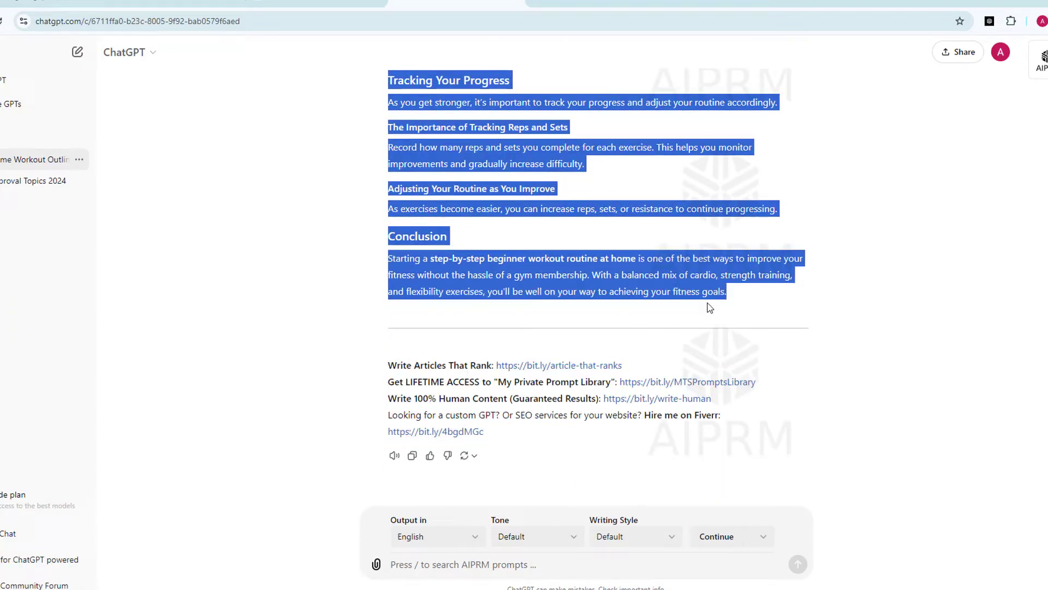
click(790, 315)
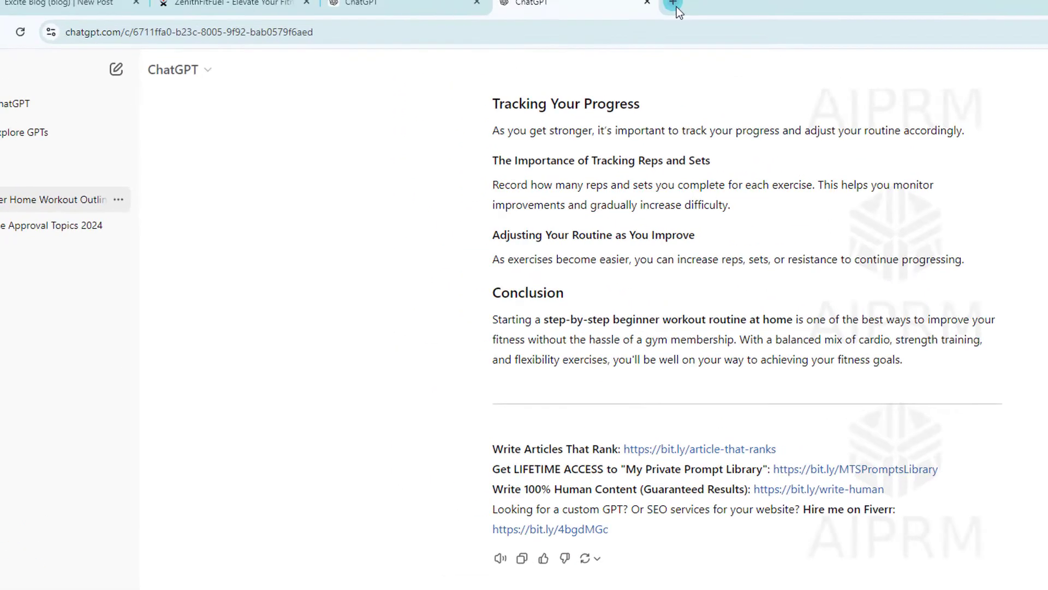
In a new tab, search Google for 'humanize ai' and open the HumanizeAI.pro site.
click(541, 1)
click(524, 21)
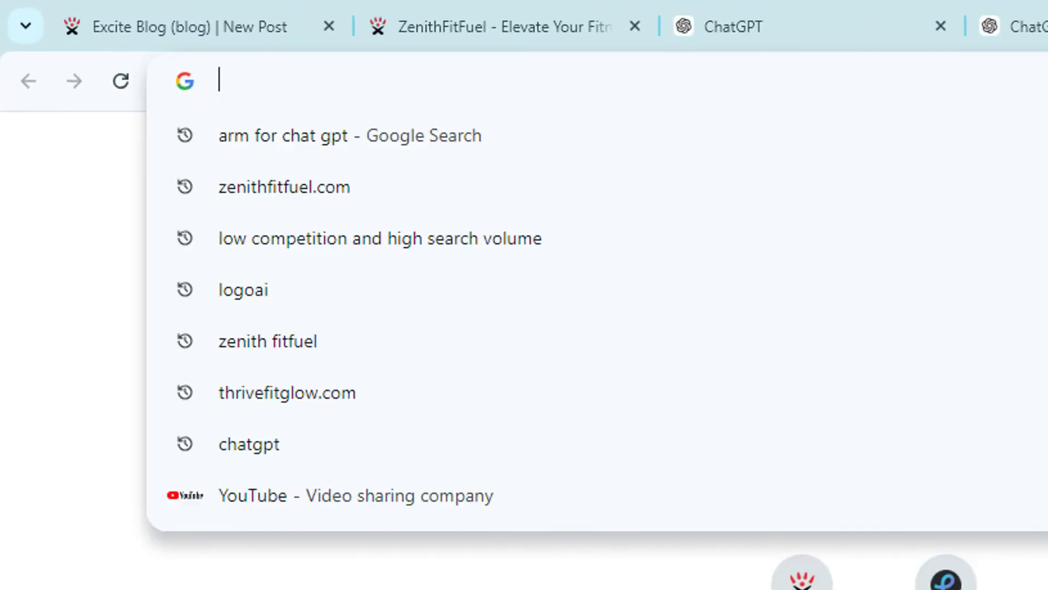
text(Huma)
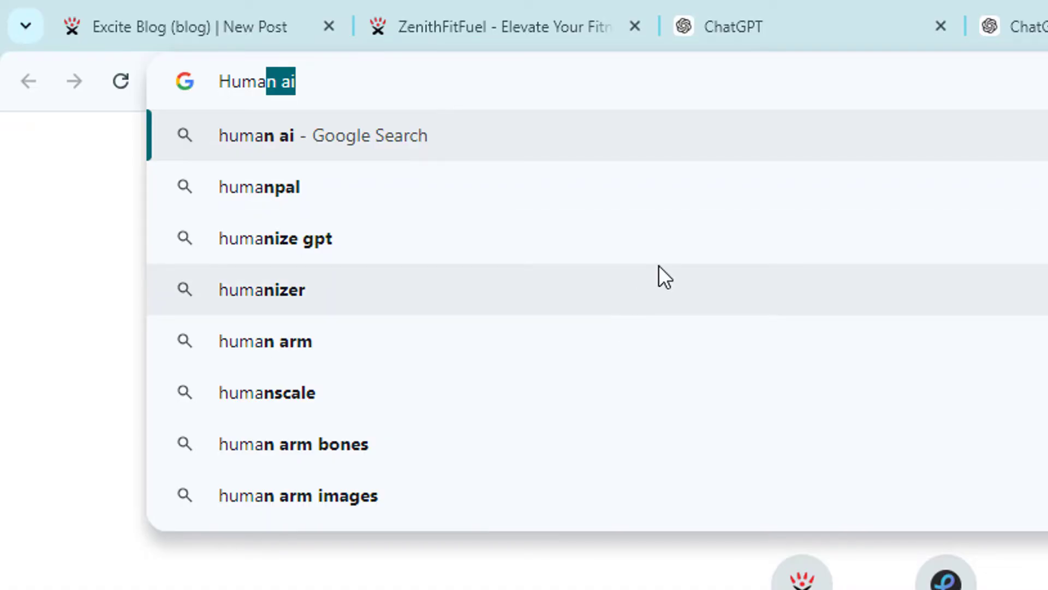
text(niz)
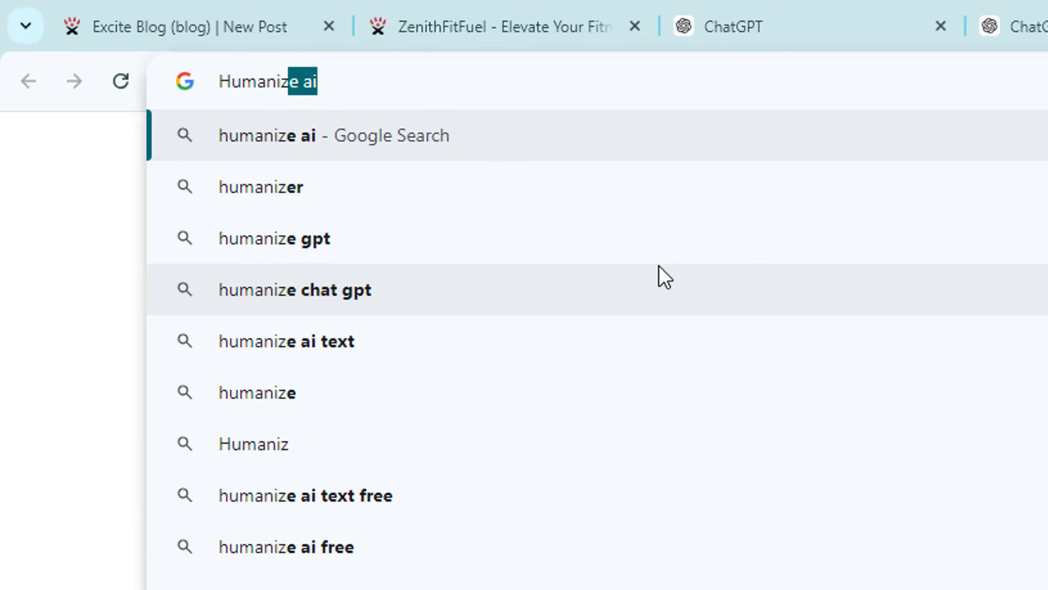
click(356, 139)
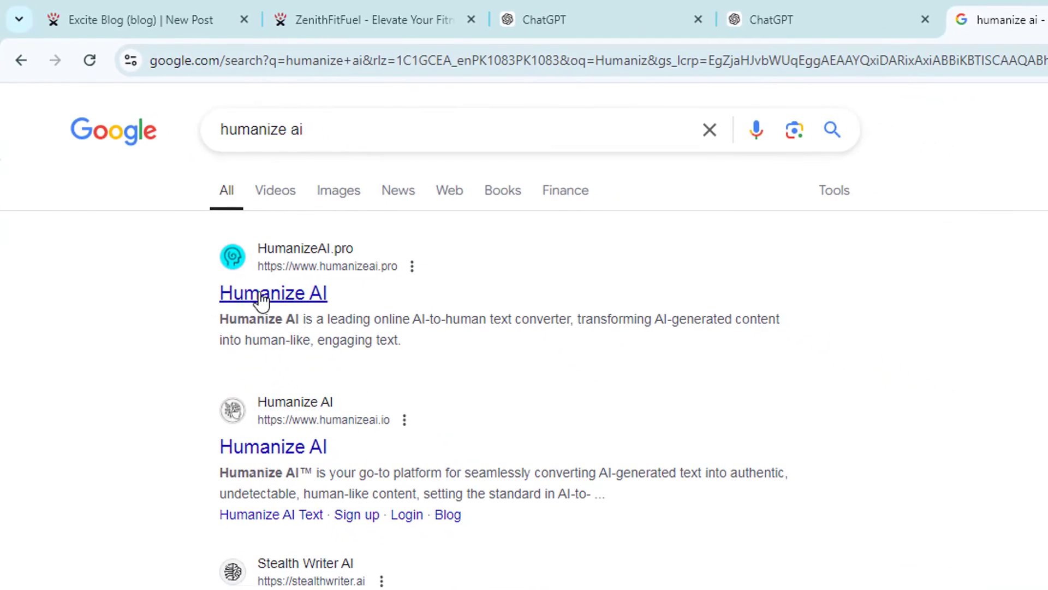
drag(187, 309, 344, 300)
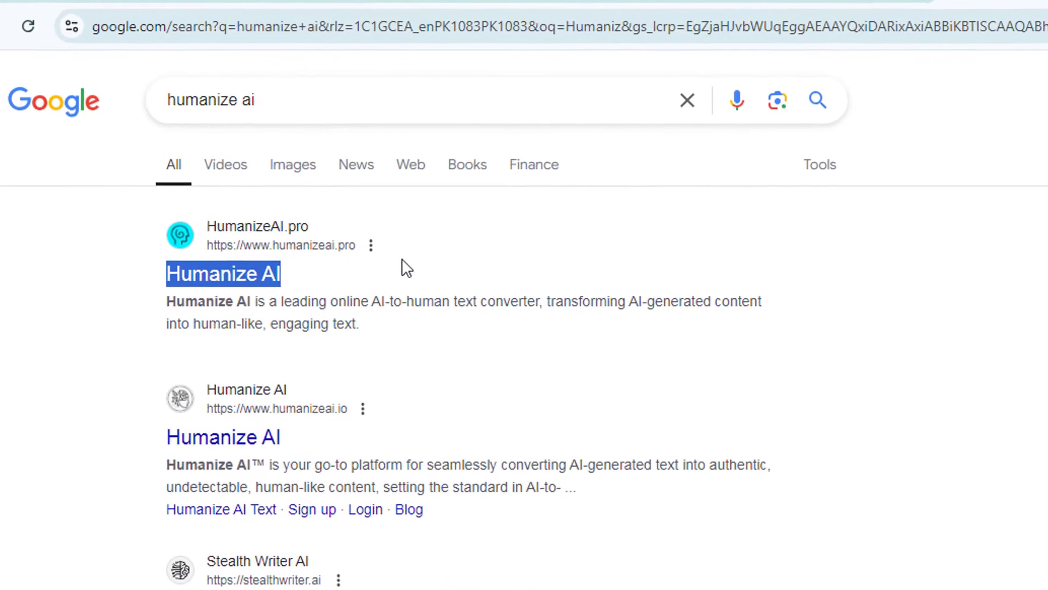
click(375, 258)
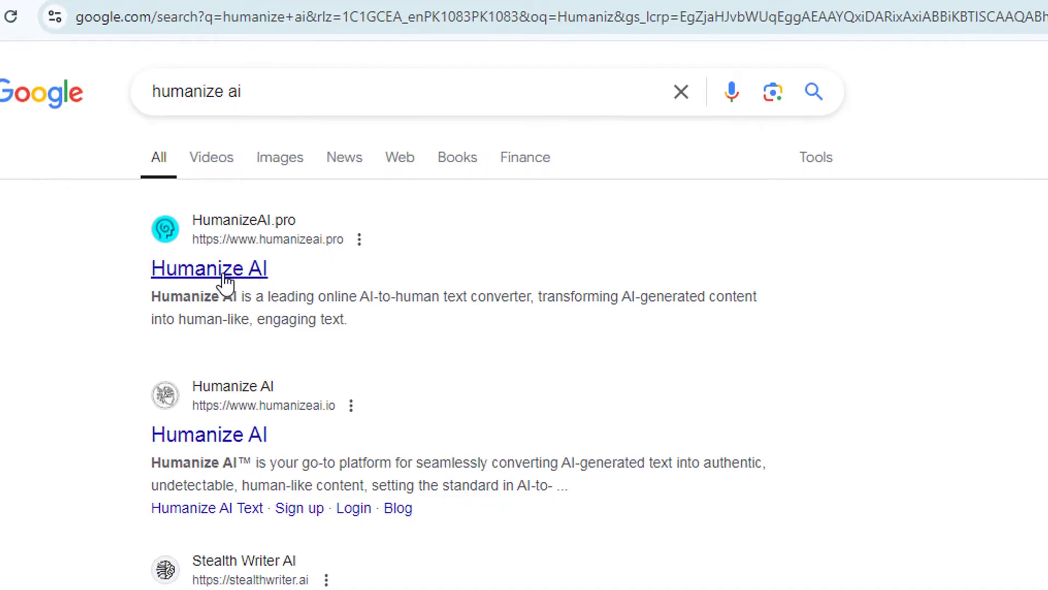
click(224, 276)
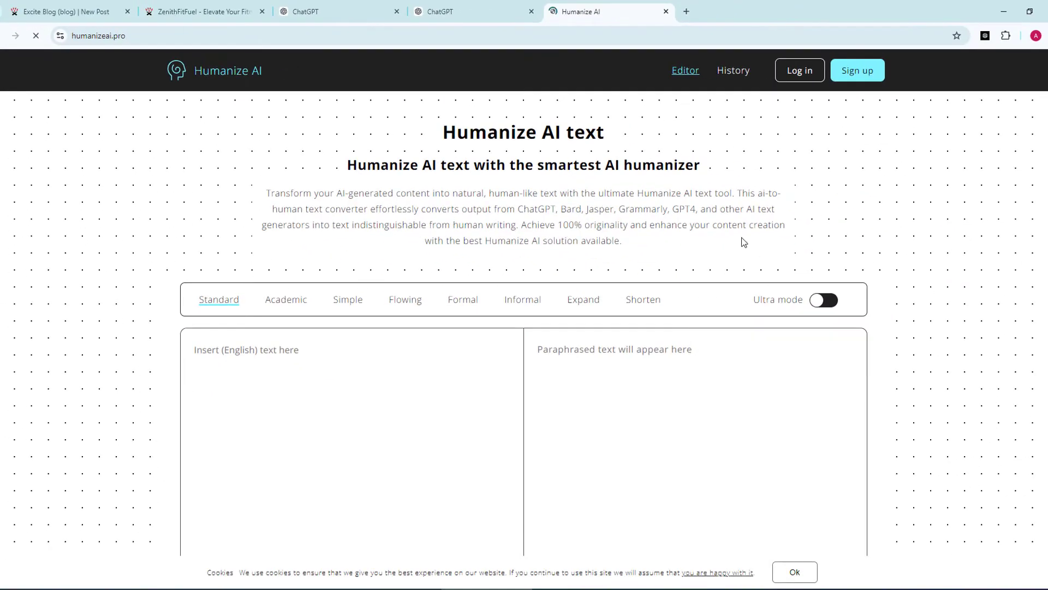
Select the full workout article in the ChatGPT chat and copy it.
scroll(741, 237, down, 5)
scroll(735, 244, up, 5)
click(466, 16)
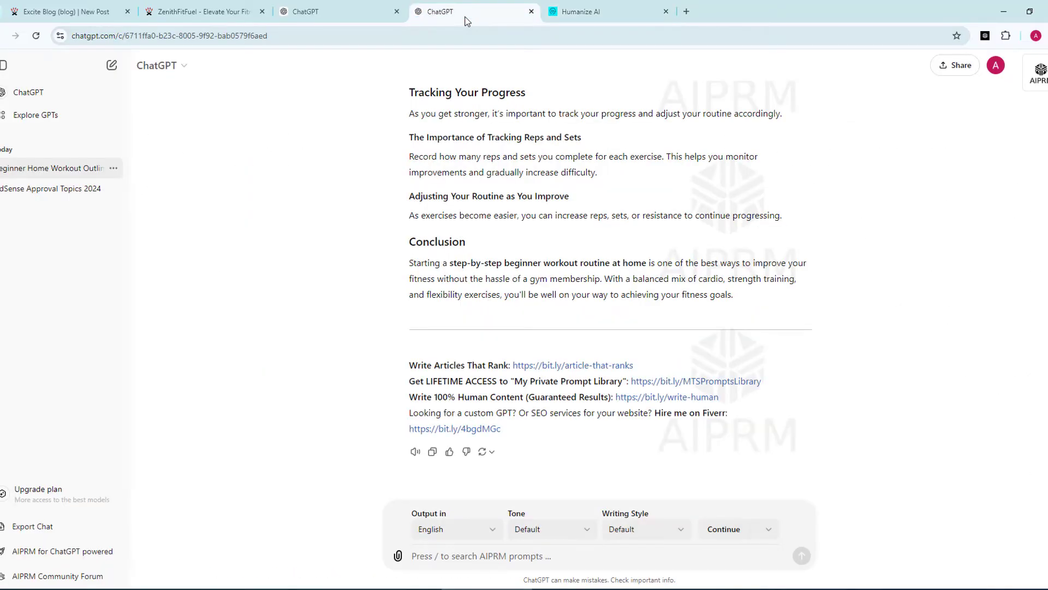
drag(693, 291, 407, 153)
scroll(464, 206, up, 9)
scroll(460, 199, up, 20)
scroll(435, 217, up, 18)
scroll(429, 235, down, 5)
right_click(438, 146)
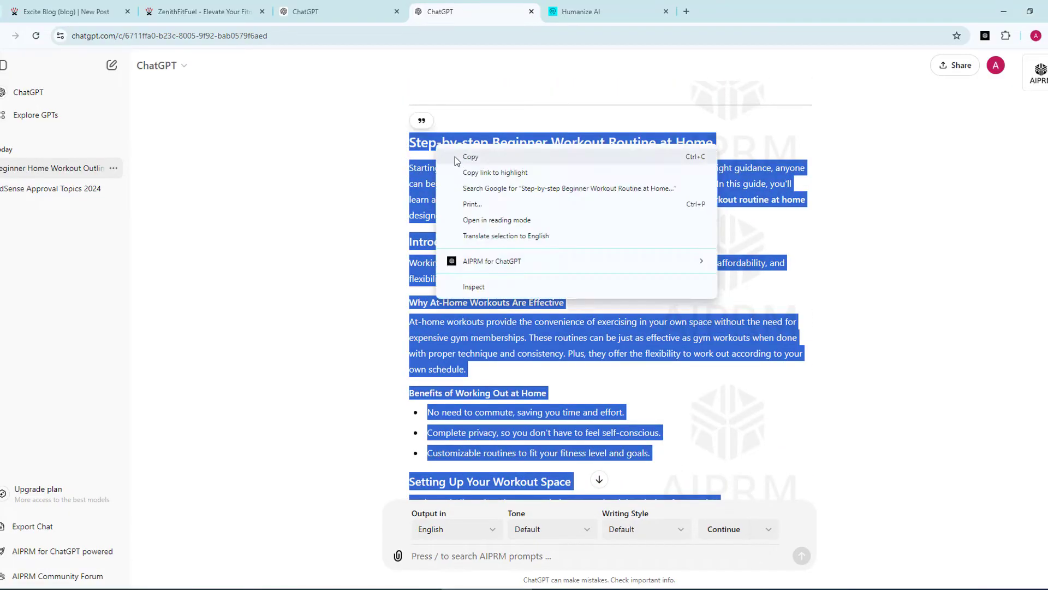
click(471, 158)
Paste the 972-word article into Humanize AI's input box and start humanizing it.
click(593, 11)
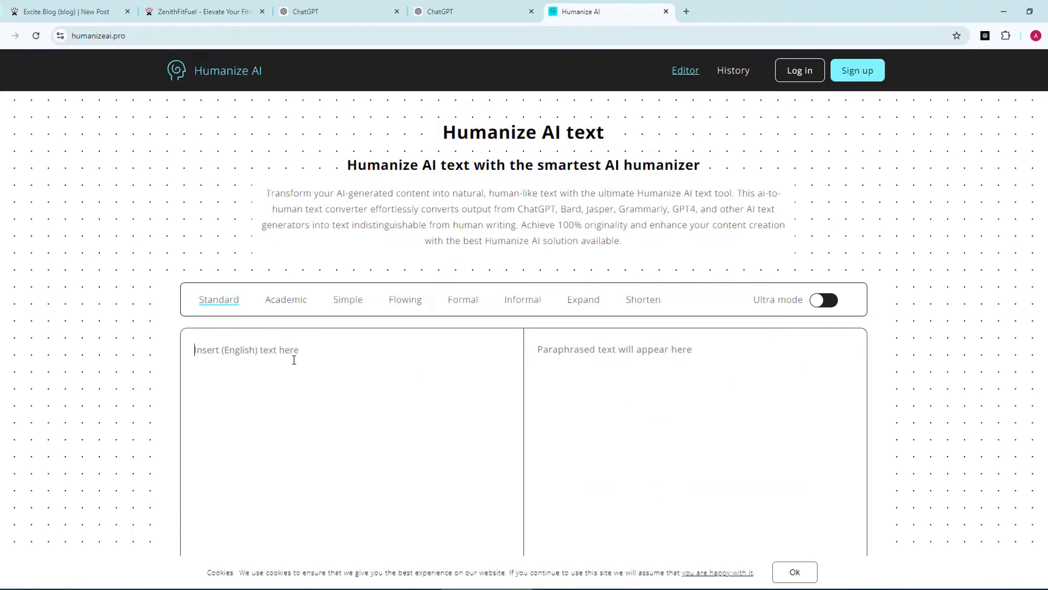
click(294, 360)
key(ctrl+v)
scroll(912, 369, down, 5)
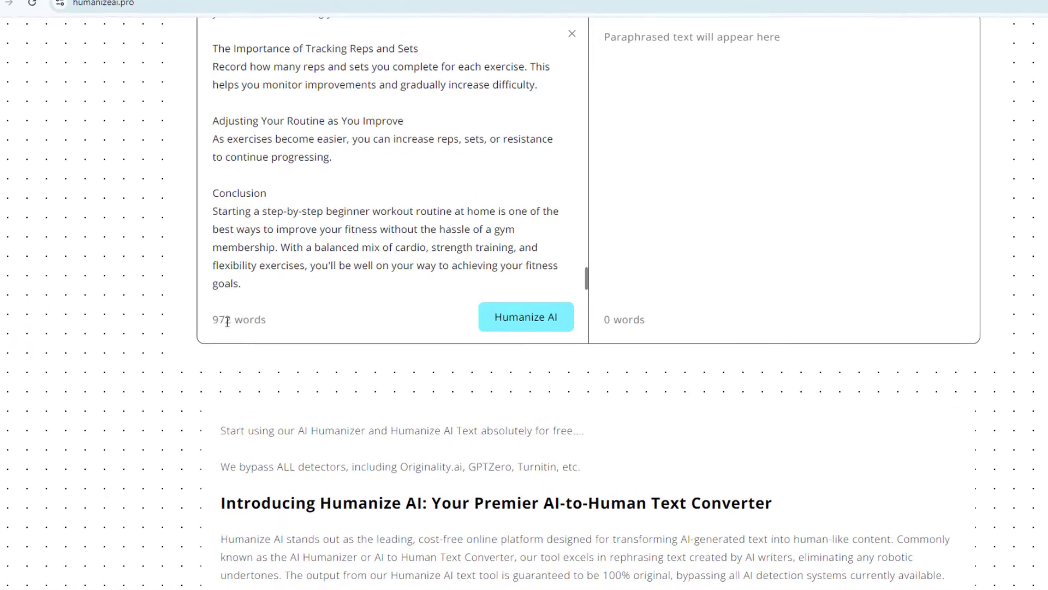
drag(212, 319, 264, 322)
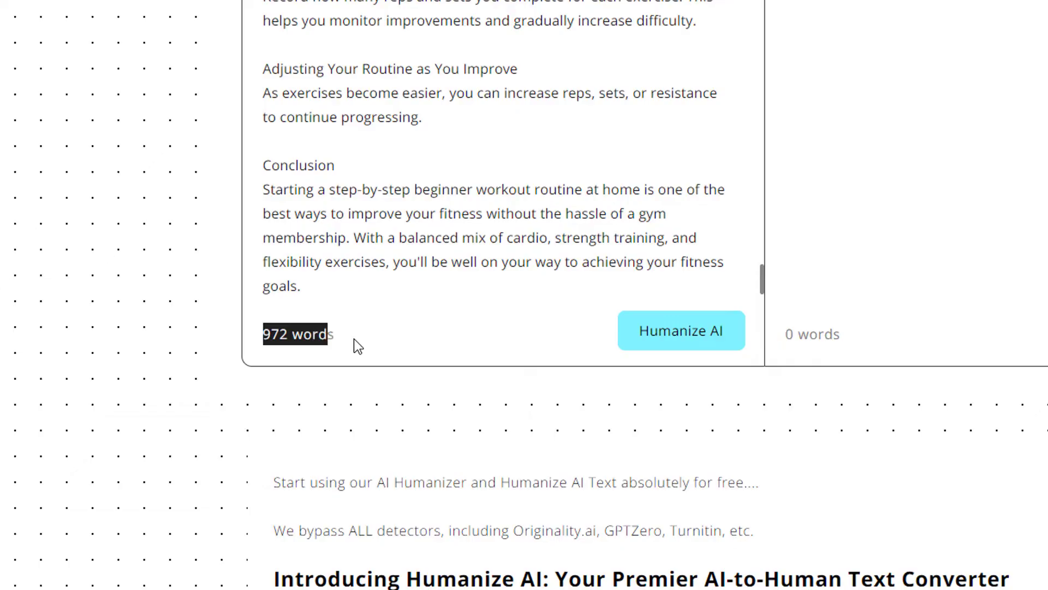
click(677, 334)
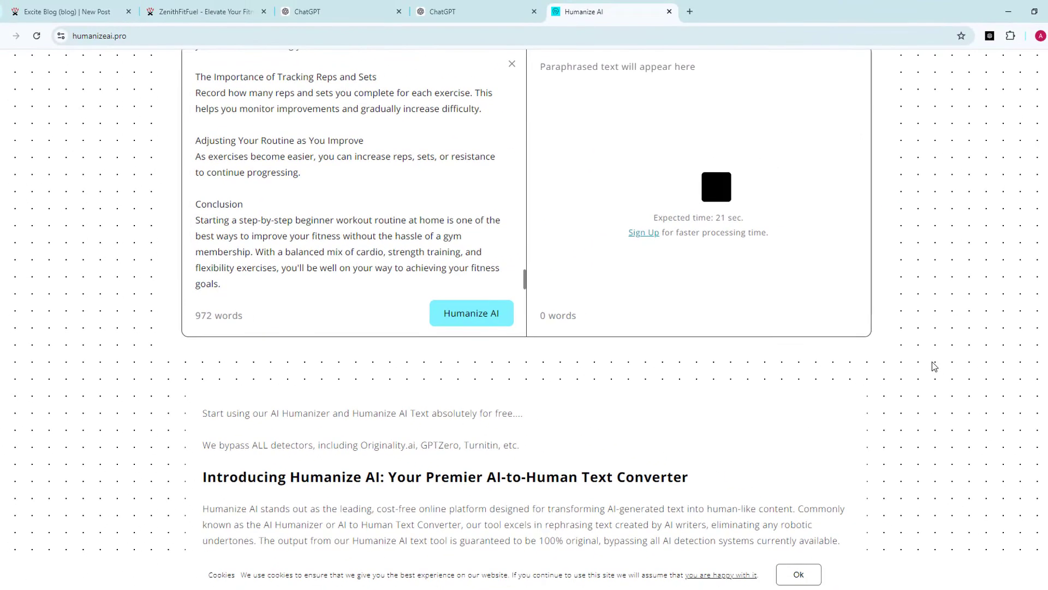
scroll(934, 366, up, 2)
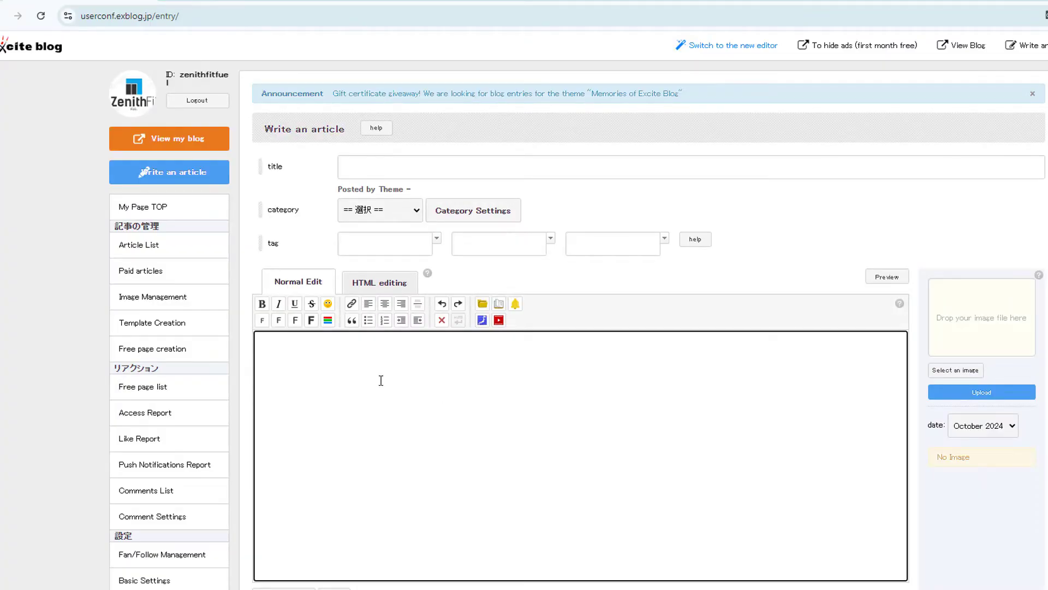
Paste the humanized article into the Excite Blog post body and bold its title line.
key(ctrl+v)
scroll(447, 414, up, 15)
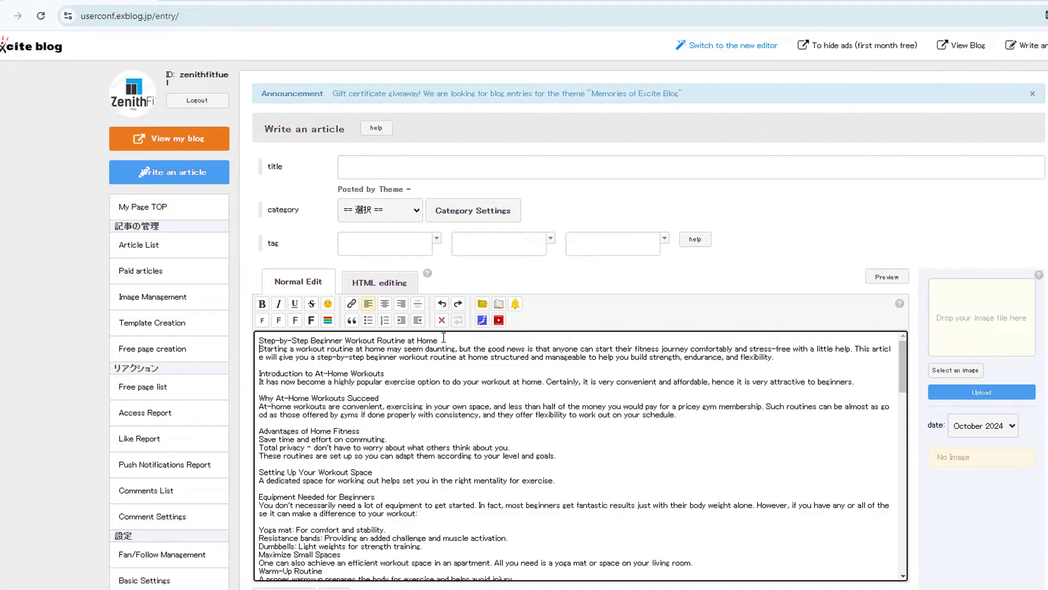
key(Return)
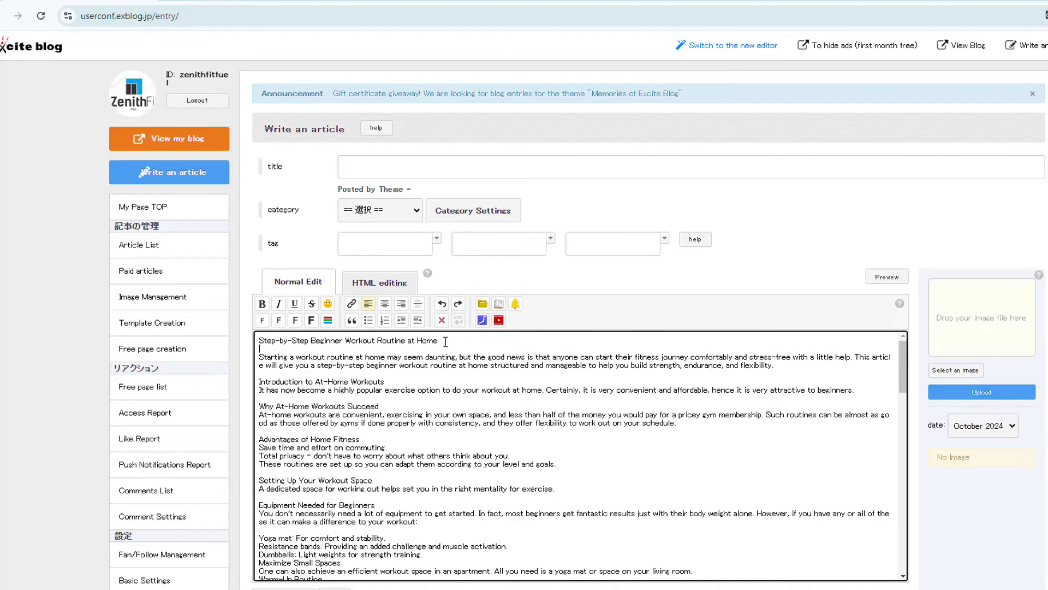
drag(443, 340, 256, 340)
click(262, 303)
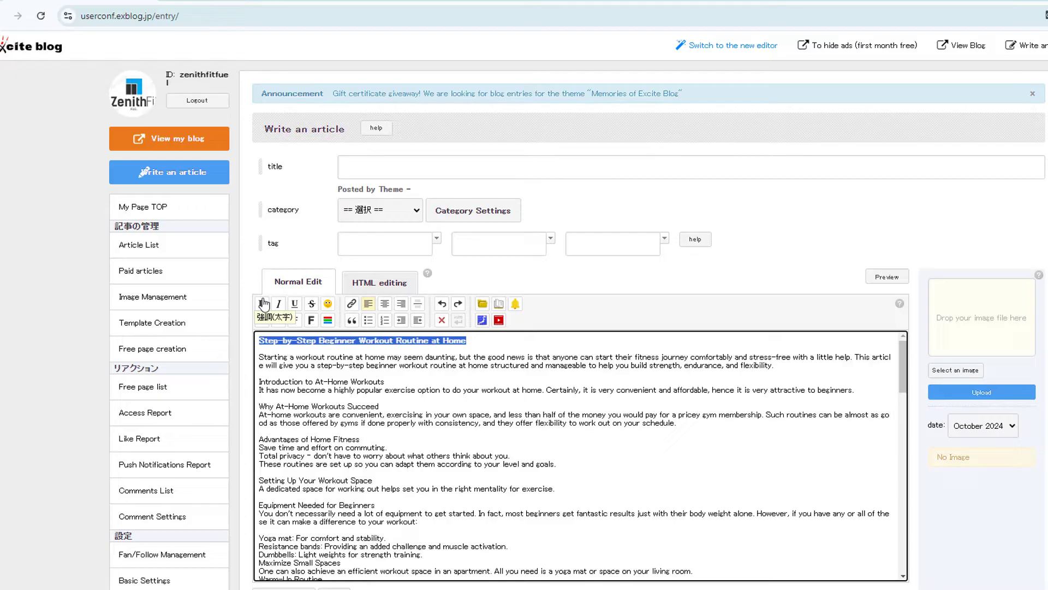
Bold the Introduction to At-Home Workouts, Why At-Home Workouts Succeed and Advantages of Home Fitness headings.
click(395, 379)
key(Return)
drag(386, 382, 256, 382)
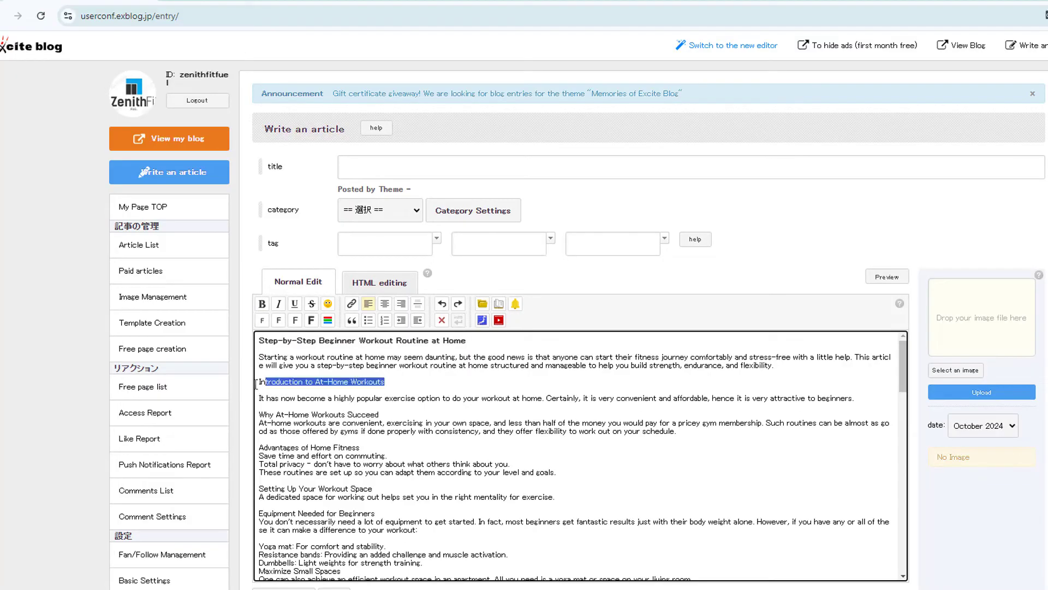
click(262, 306)
click(393, 412)
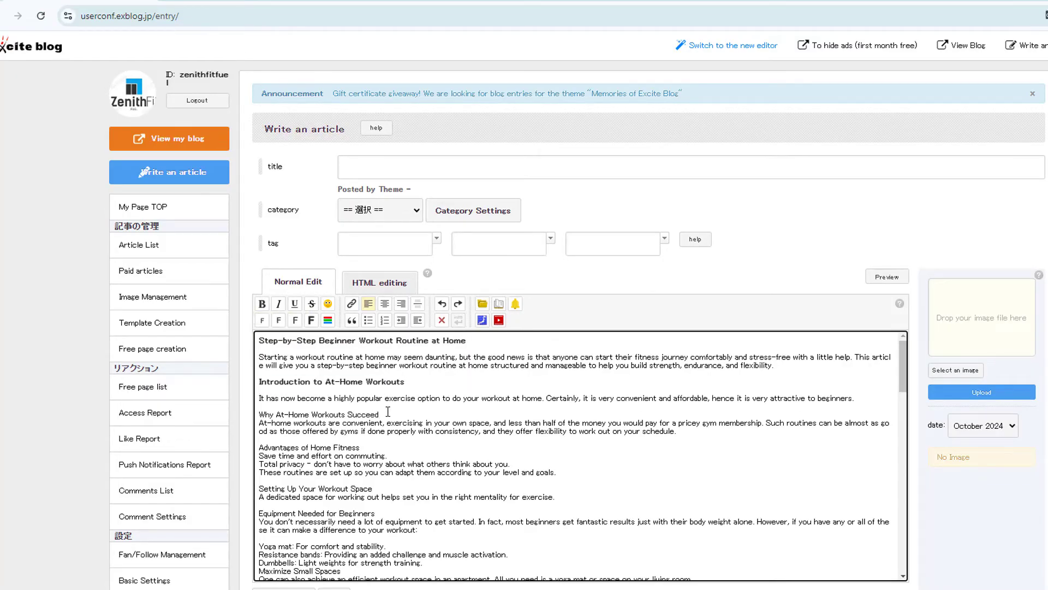
key(Return)
drag(388, 414, 256, 414)
click(262, 304)
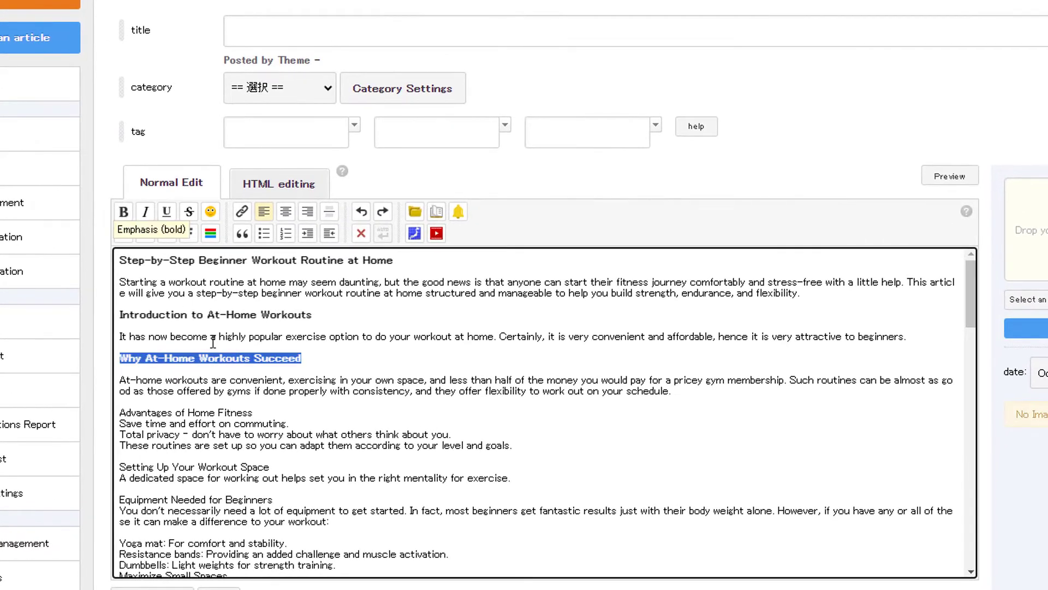
click(255, 412)
key(Return)
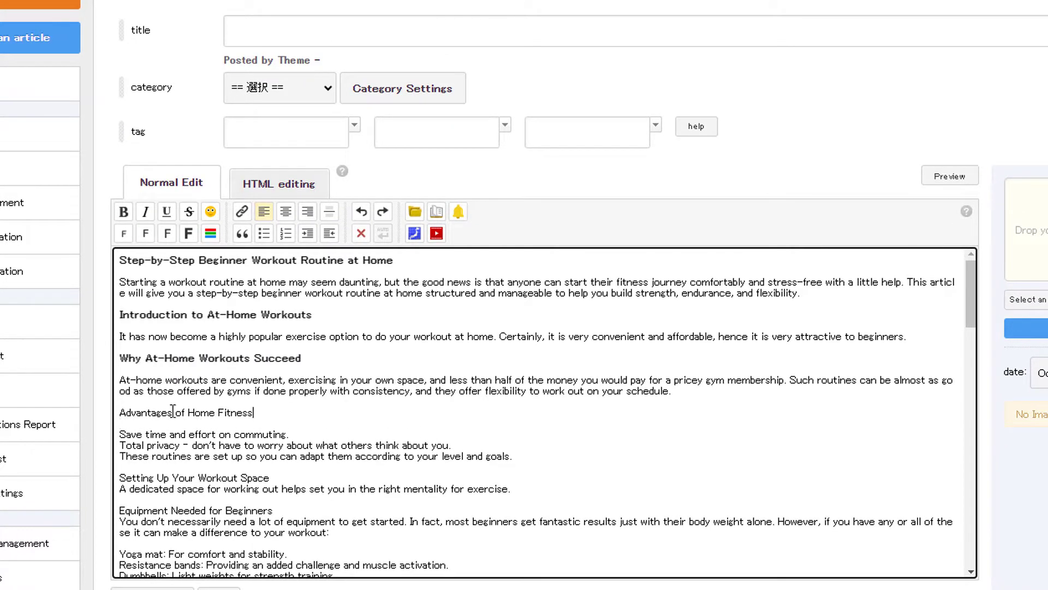
drag(254, 412, 109, 415)
click(124, 211)
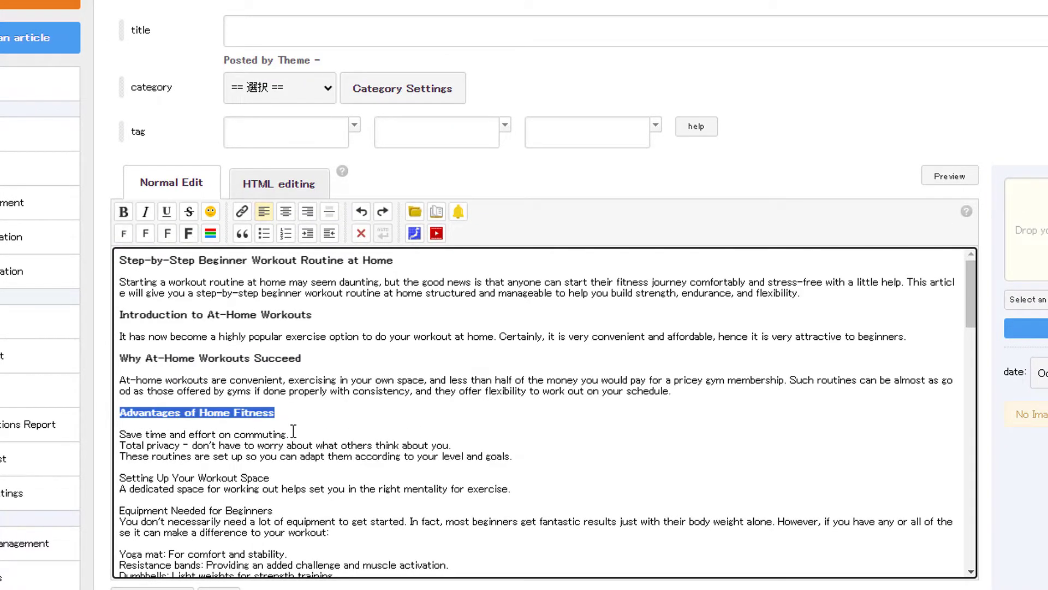
Bold the commuting line, Setting Up Your Workout Space and Equipment Needed for Beginners headings.
click(289, 434)
key(Return)
drag(289, 434, 223, 436)
drag(81, 437, 82, 437)
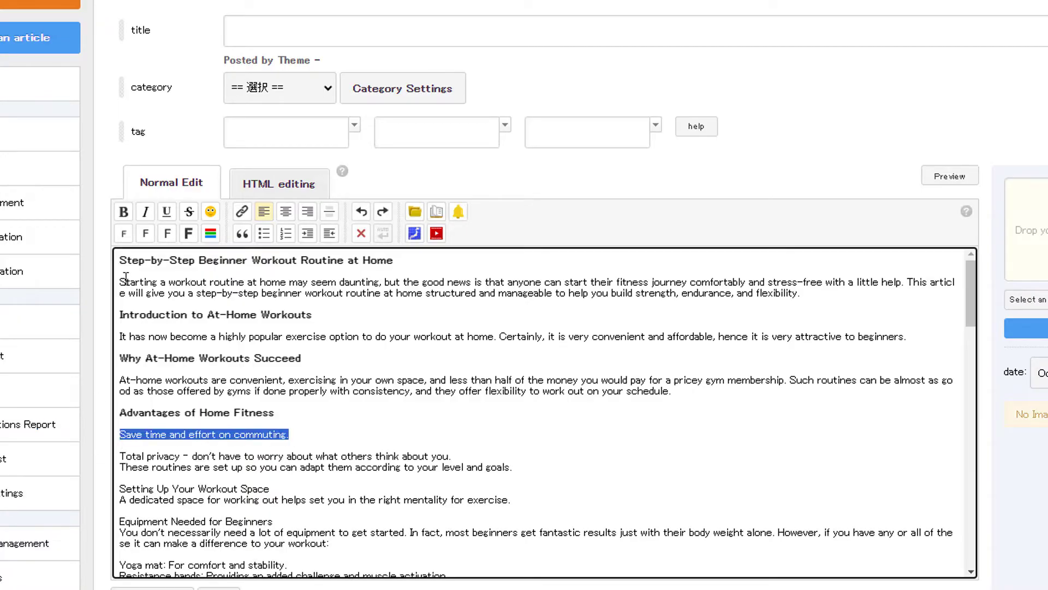
click(123, 211)
scroll(344, 453, down, 3)
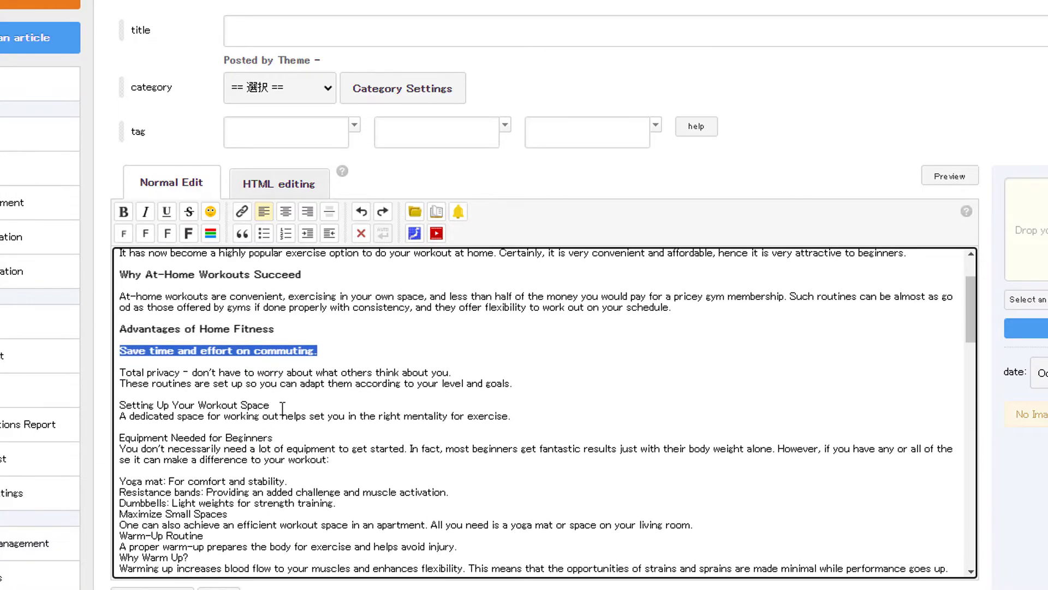
click(282, 407)
key(Return)
drag(273, 405, 136, 406)
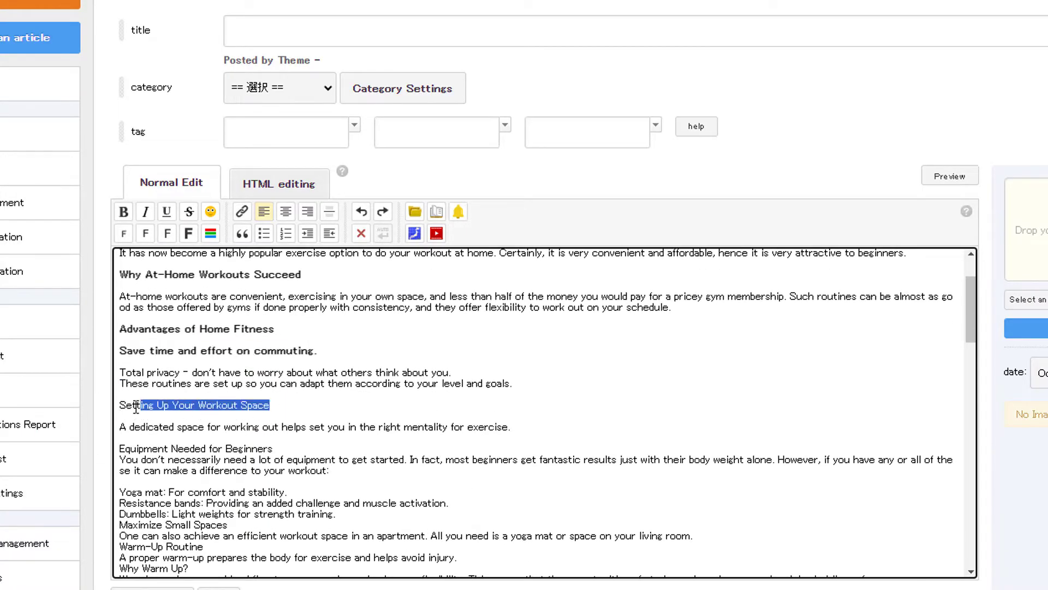
click(124, 212)
click(286, 450)
key(Return)
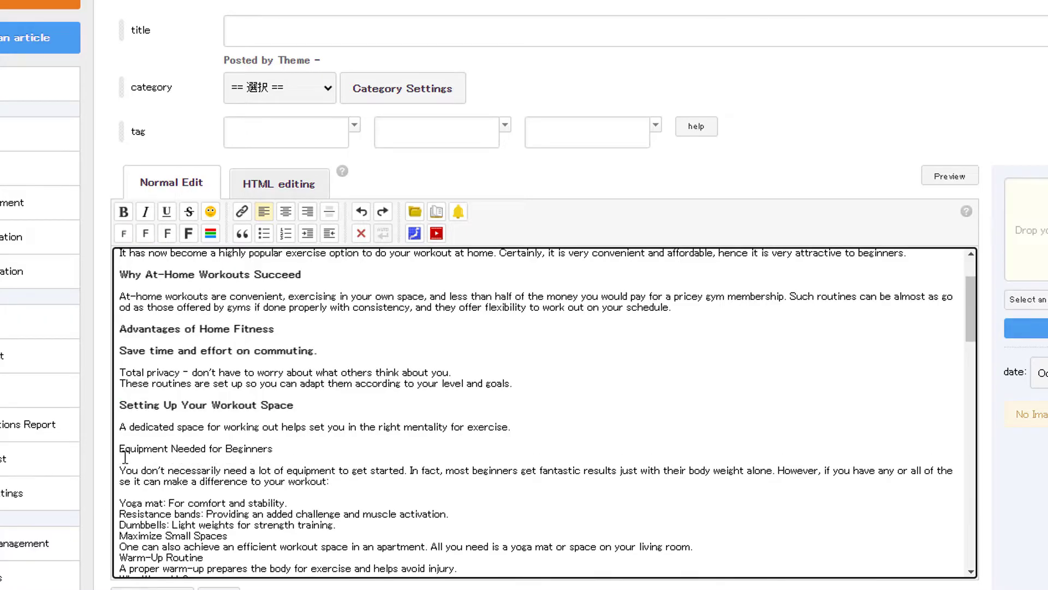
drag(125, 458, 118, 448)
click(124, 212)
Bold the Yoga mat line, Maximize Small Spaces and Simple Warm-Up Exercises headings.
scroll(300, 421, down, 3)
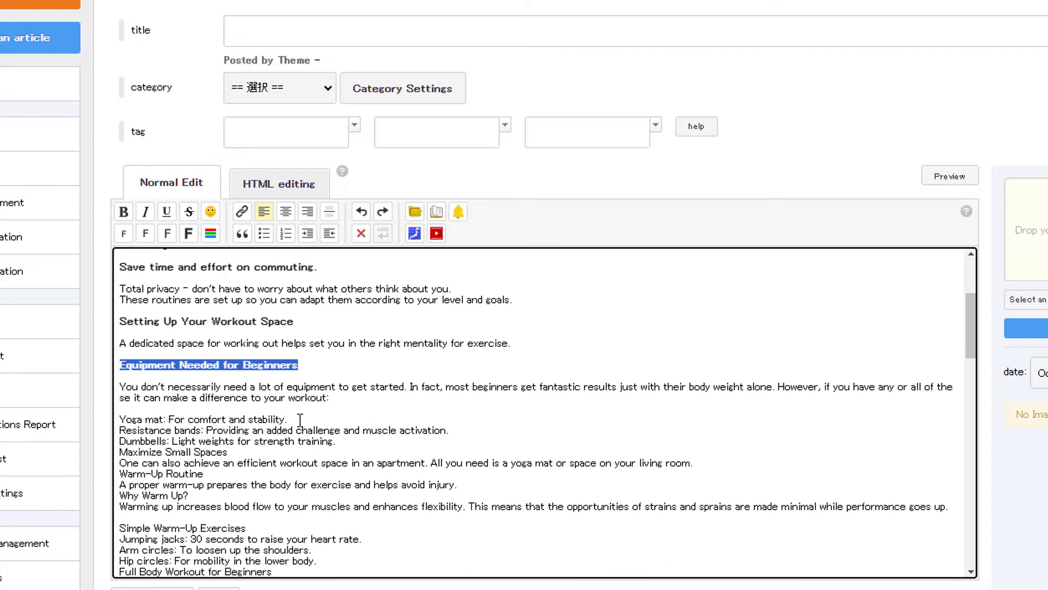
click(295, 418)
key(Return)
drag(188, 418, 111, 420)
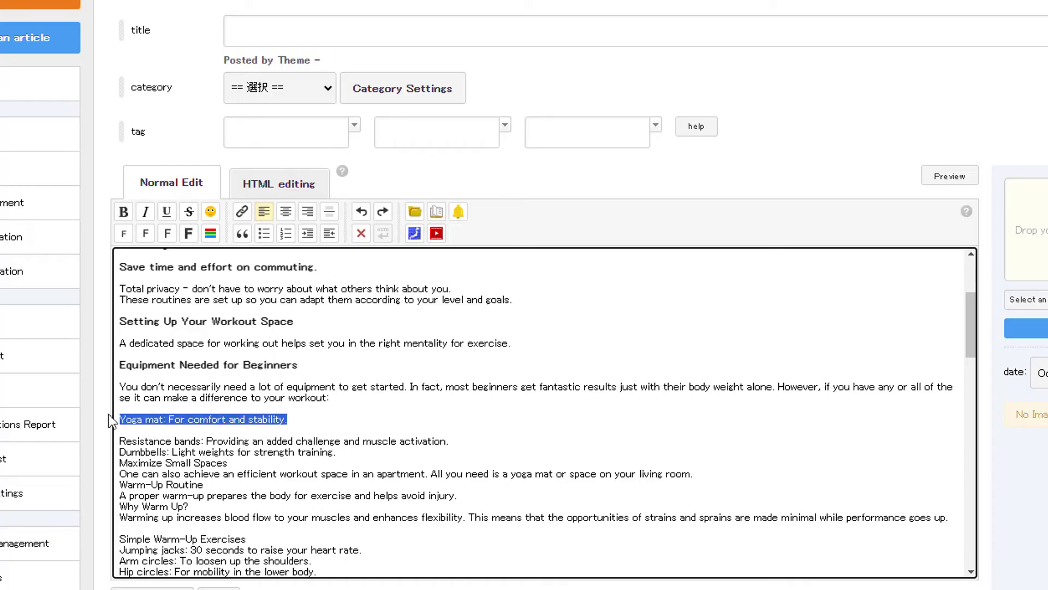
click(124, 212)
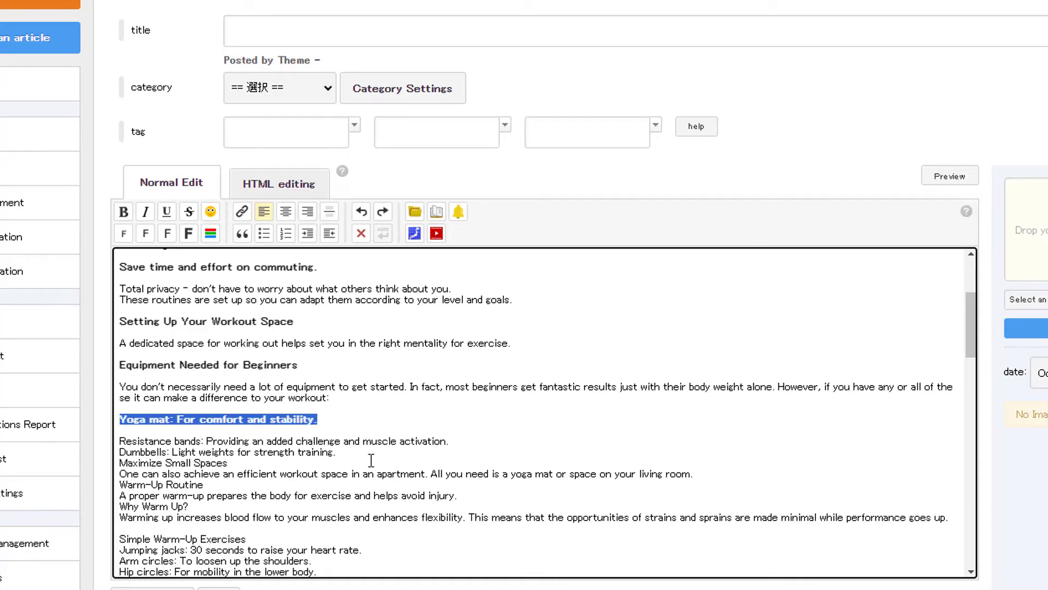
click(346, 453)
key(Return)
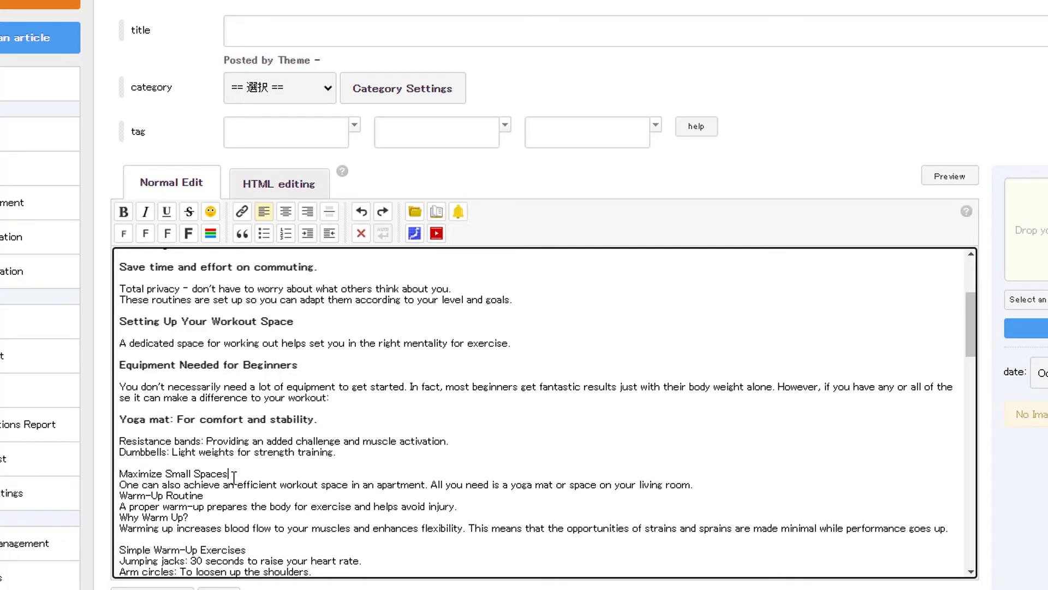
key(Return)
drag(234, 475, 122, 461)
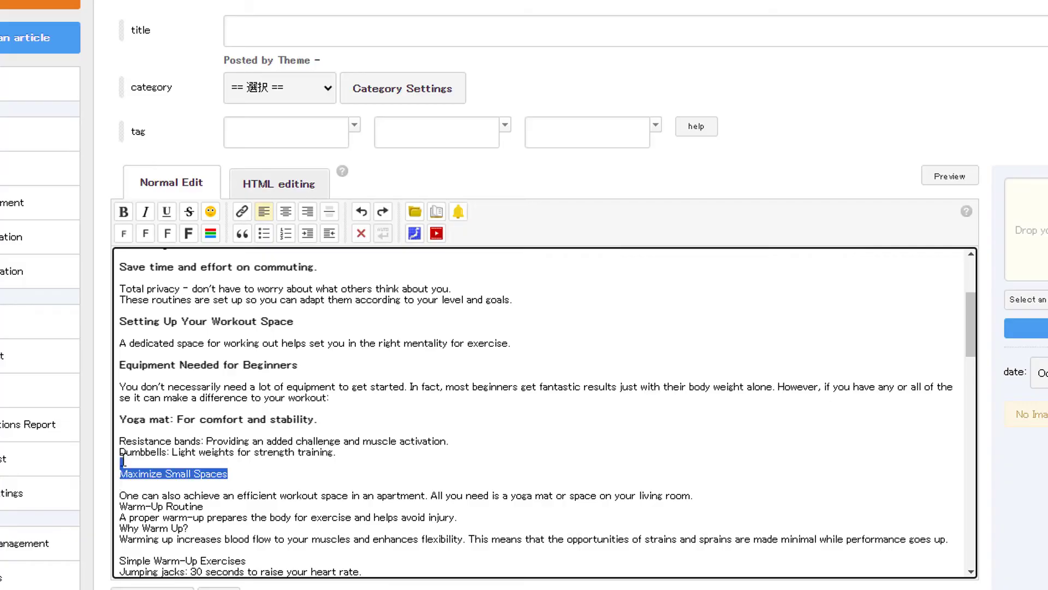
click(123, 212)
scroll(254, 393, down, 3)
click(253, 393)
key(Return)
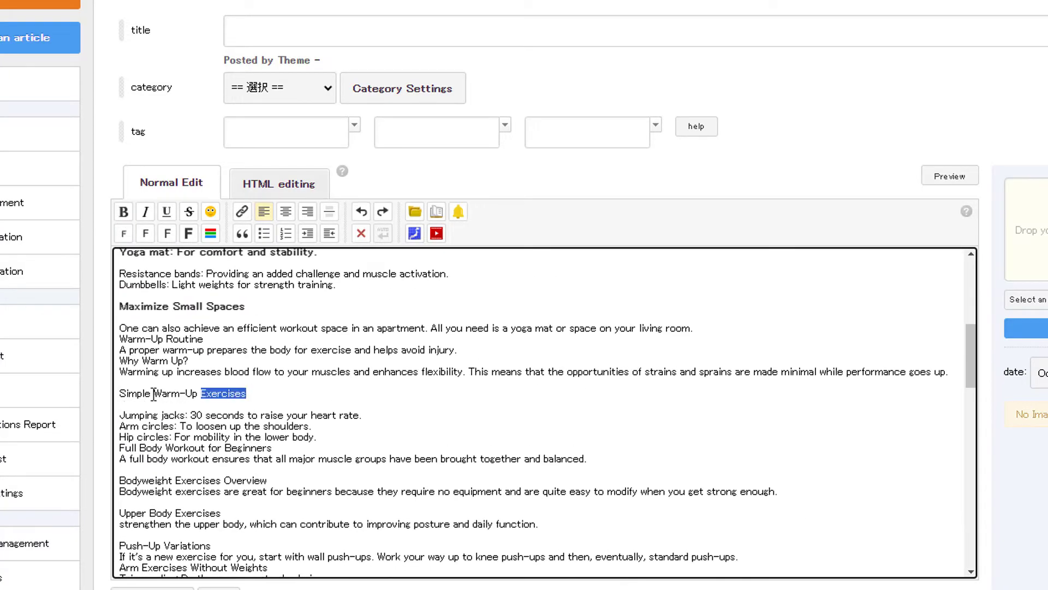
drag(154, 393, 109, 401)
click(124, 212)
Remove the extra blank line after the Jumping jacks line.
click(376, 413)
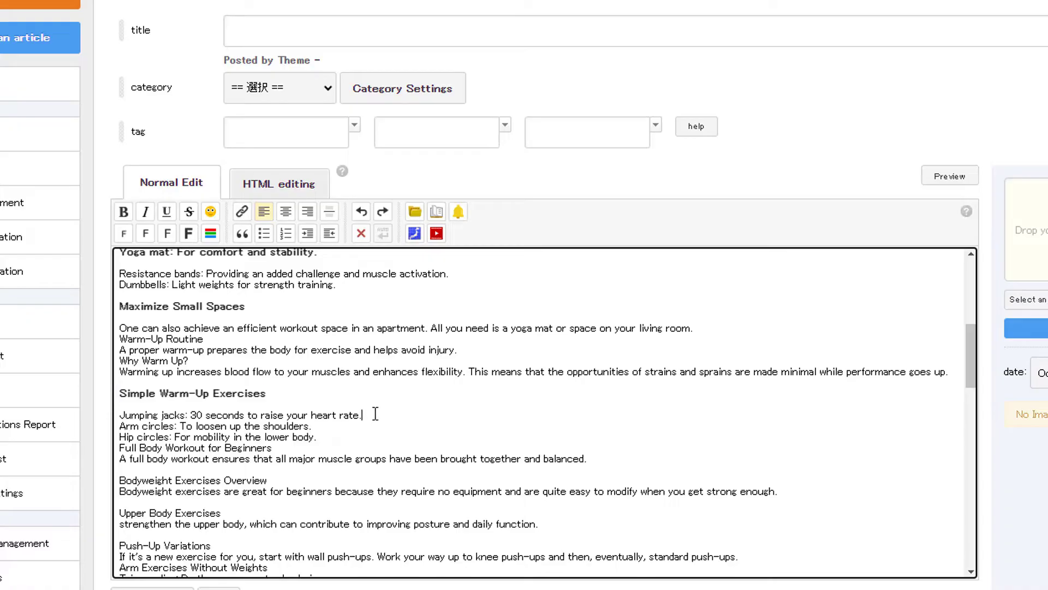
key(Return)
triple_click(339, 418)
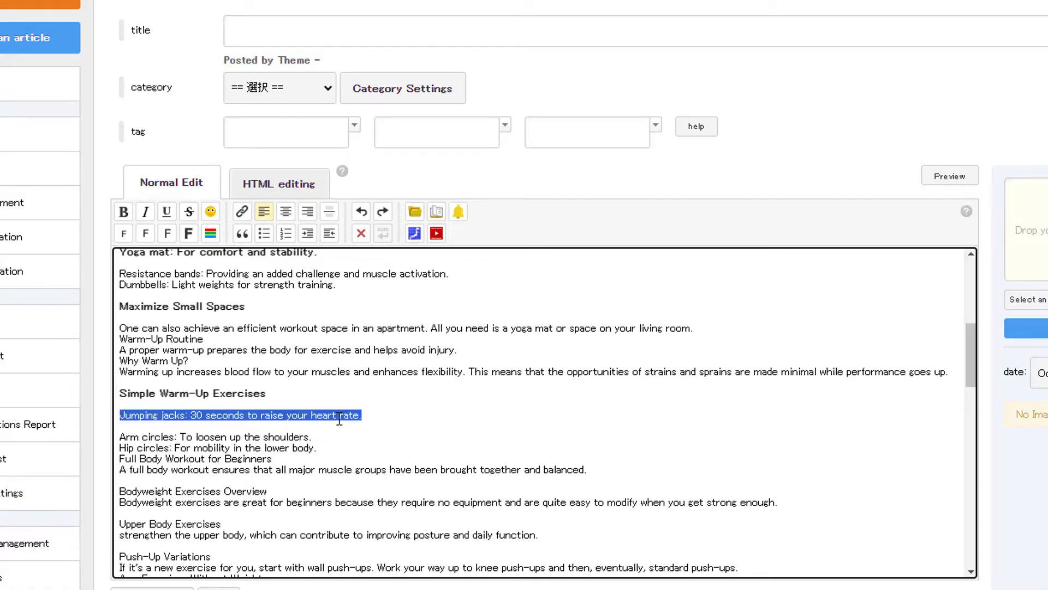
click(346, 444)
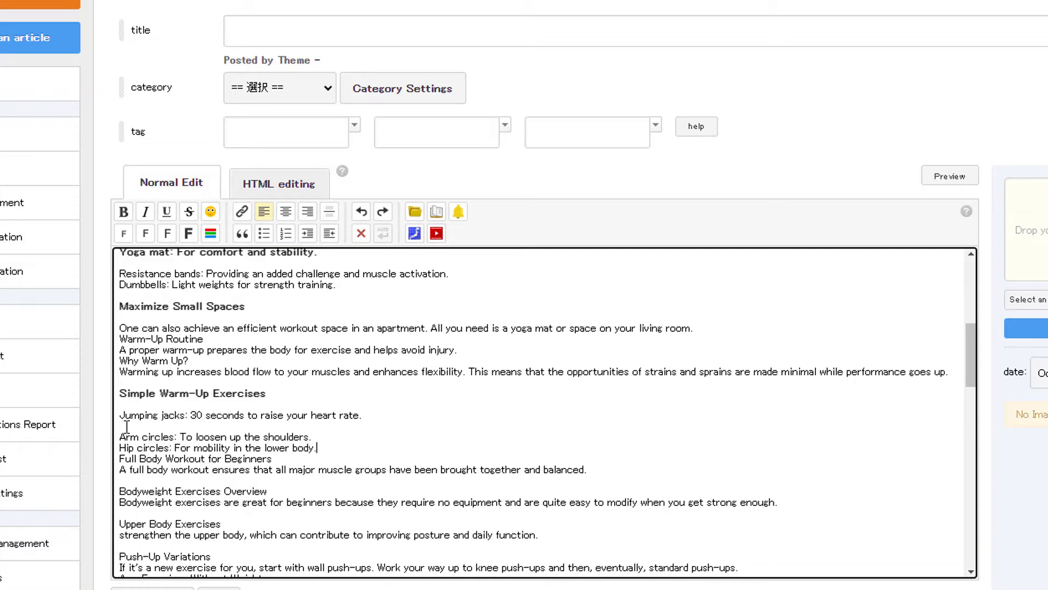
key(BackSpace)
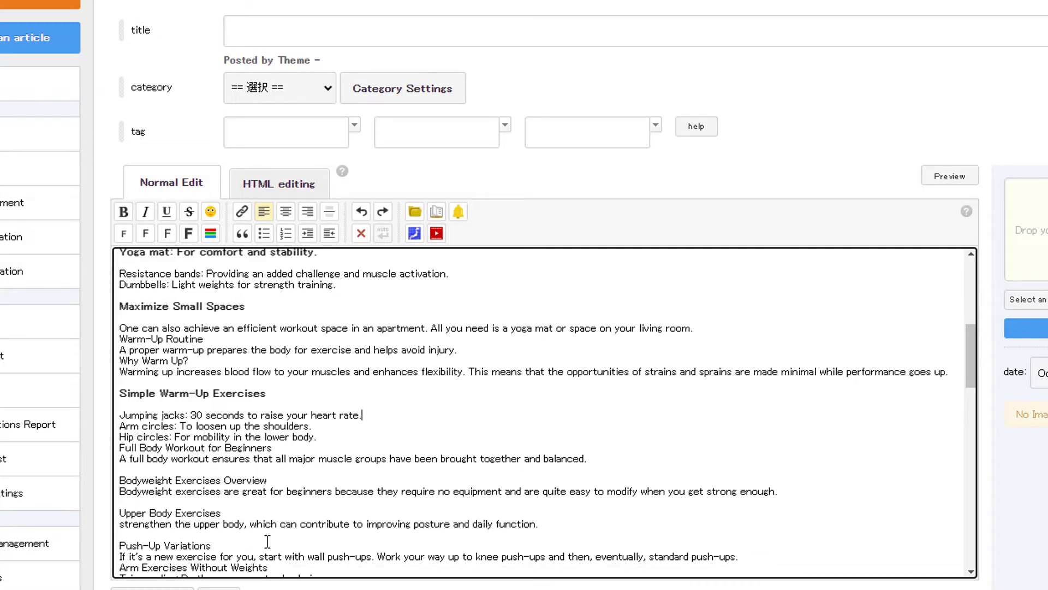
Bold the Bodyweight Exercises Overview, Push-Up Variations and Lower Body Workouts headings.
triple_click(259, 479)
key(ctrl+b)
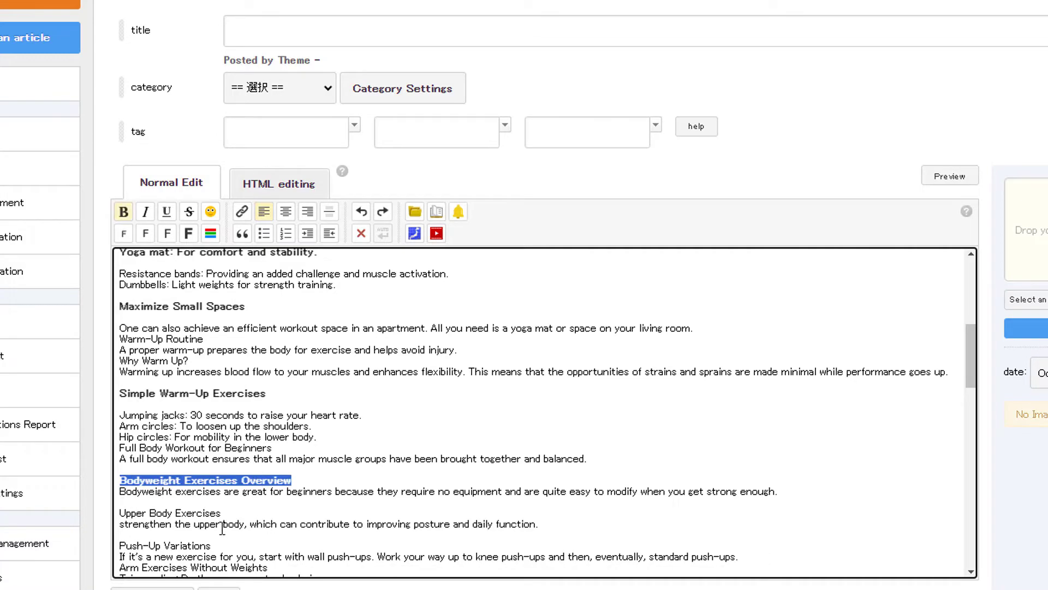
triple_click(211, 512)
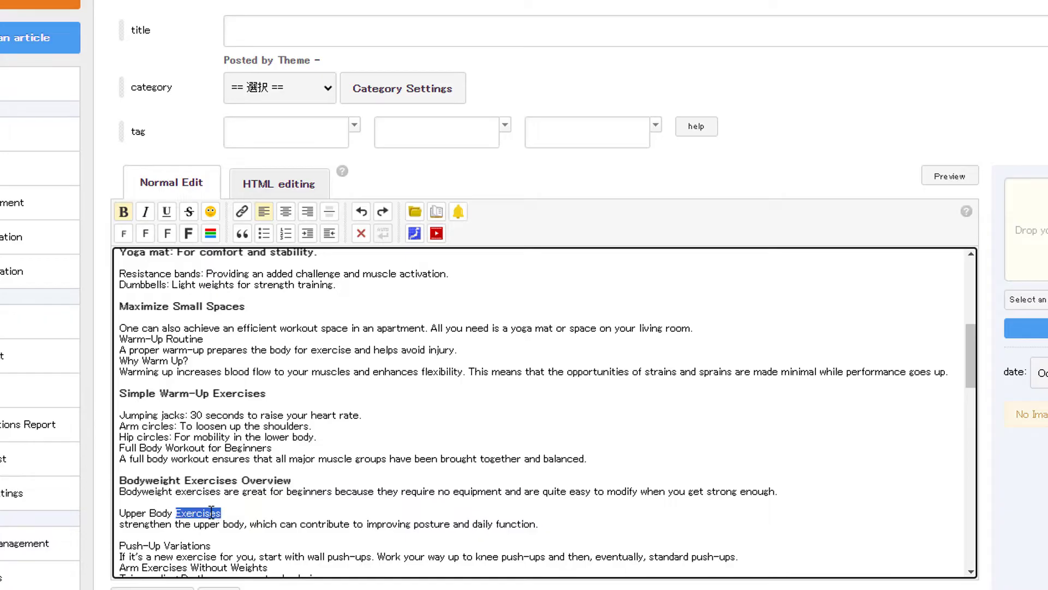
double_click(201, 546)
key(ctrl+b)
scroll(240, 516, down, 3)
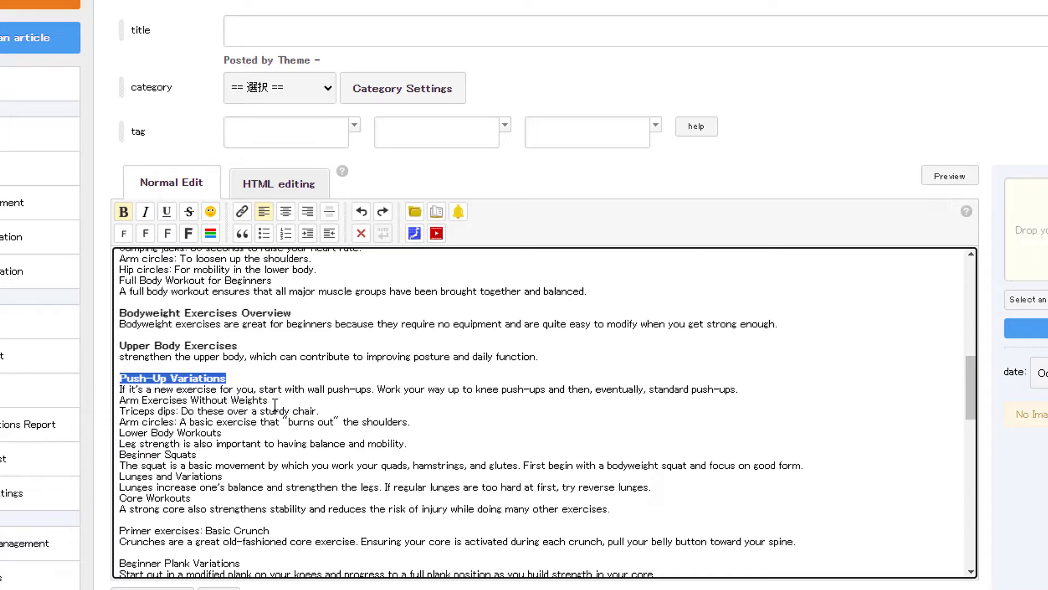
click(275, 405)
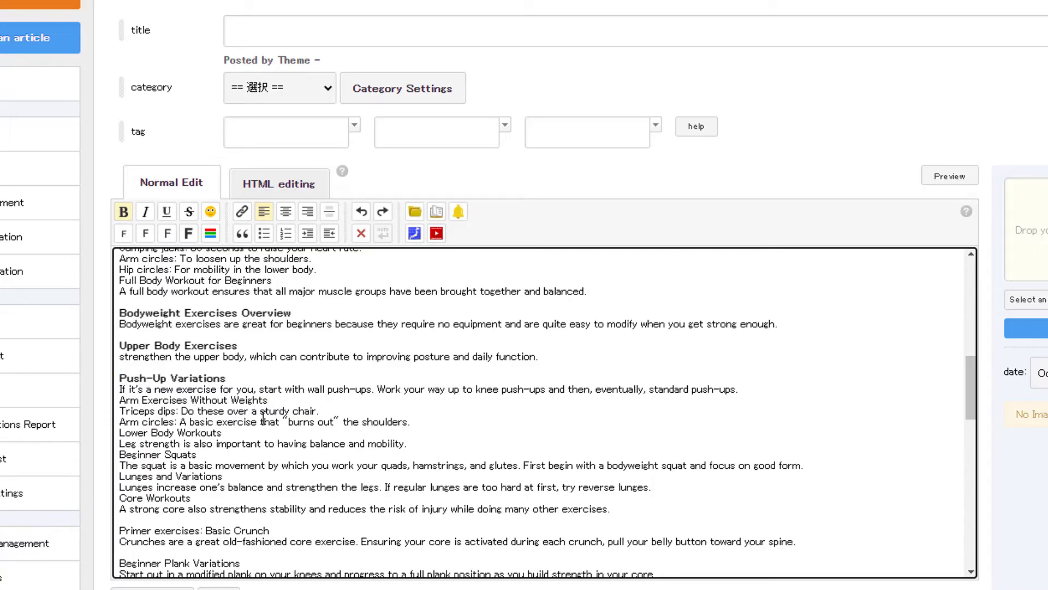
click(412, 422)
key(Return)
triple_click(201, 443)
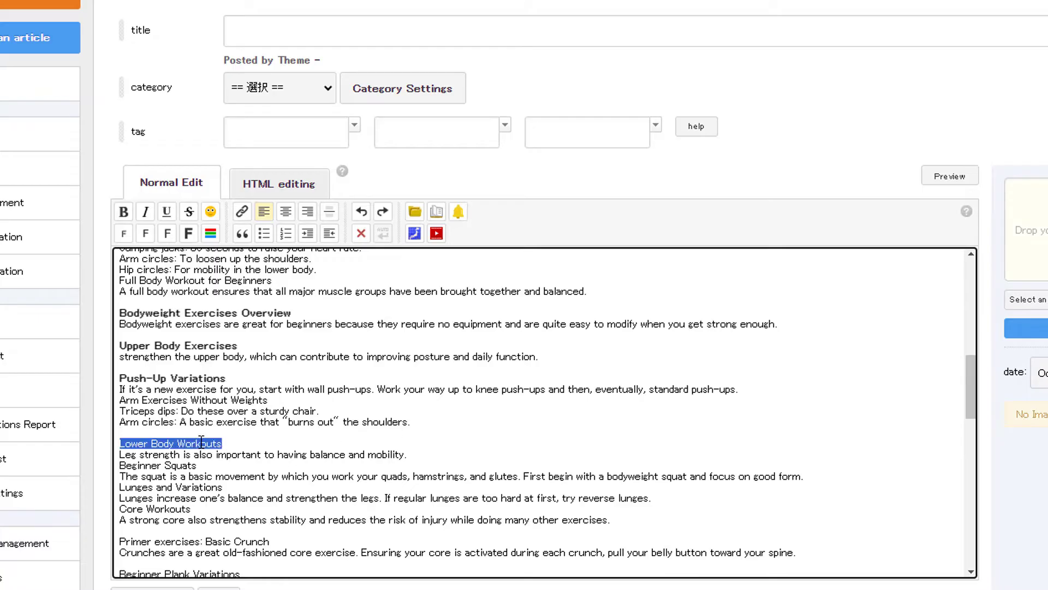
key(ctrl+b)
Bold Primer exercises: Basic Crunch, Beginner Plank Variations, Jumping Jacks and High Knees, and Flexibility and Stretching.
scroll(243, 393, down, 3)
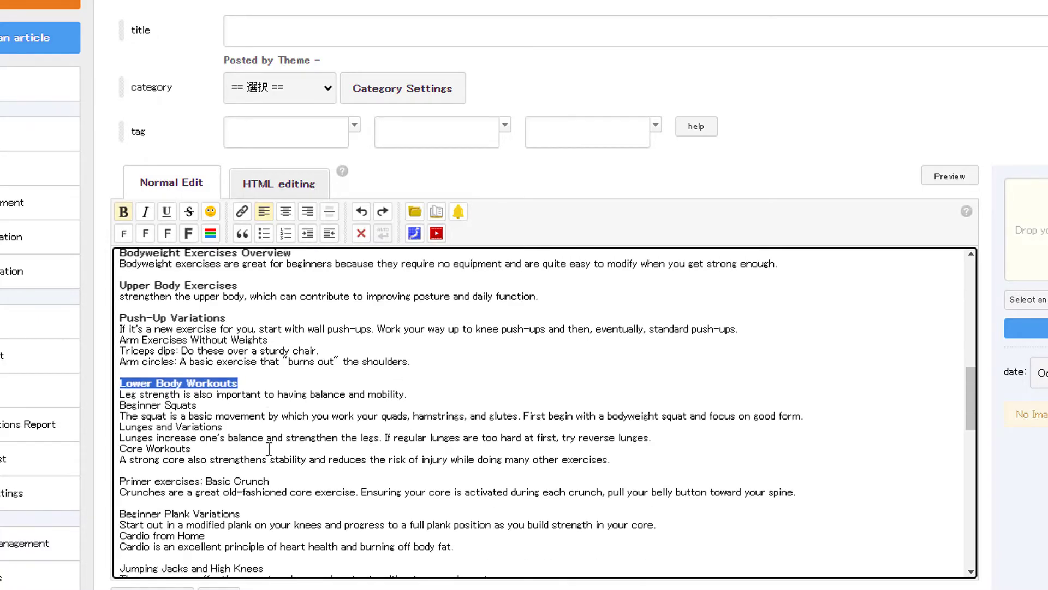
triple_click(240, 376)
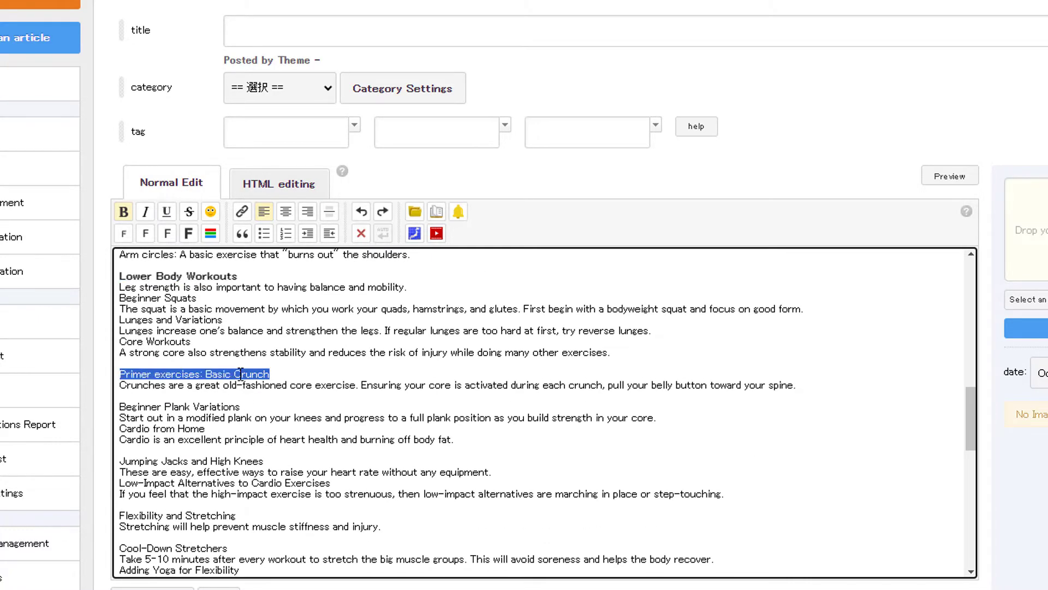
key(ctrl+b)
triple_click(164, 406)
key(ctrl+b)
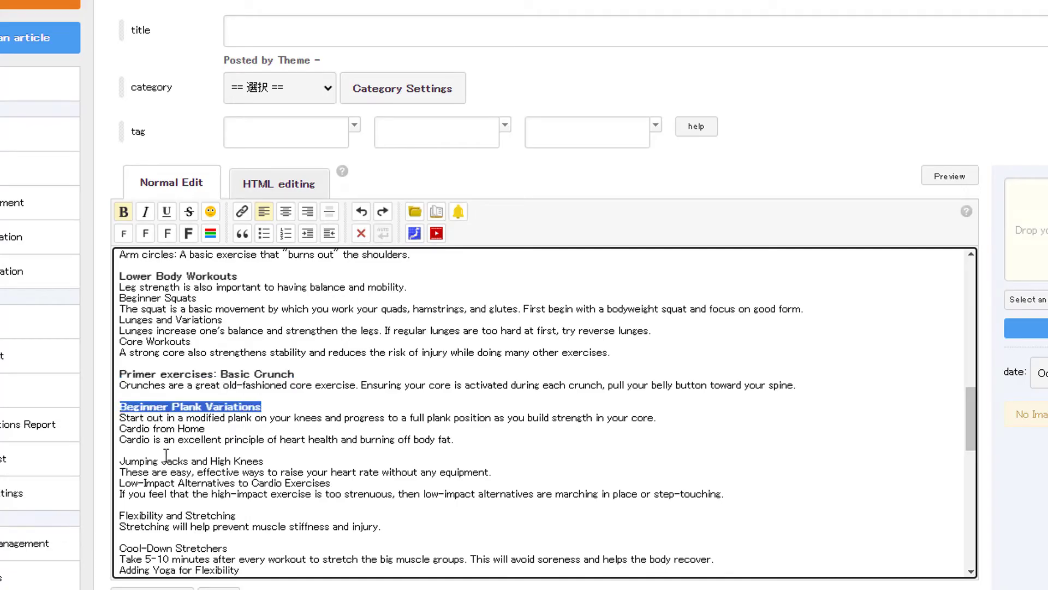
triple_click(164, 462)
key(ctrl+b)
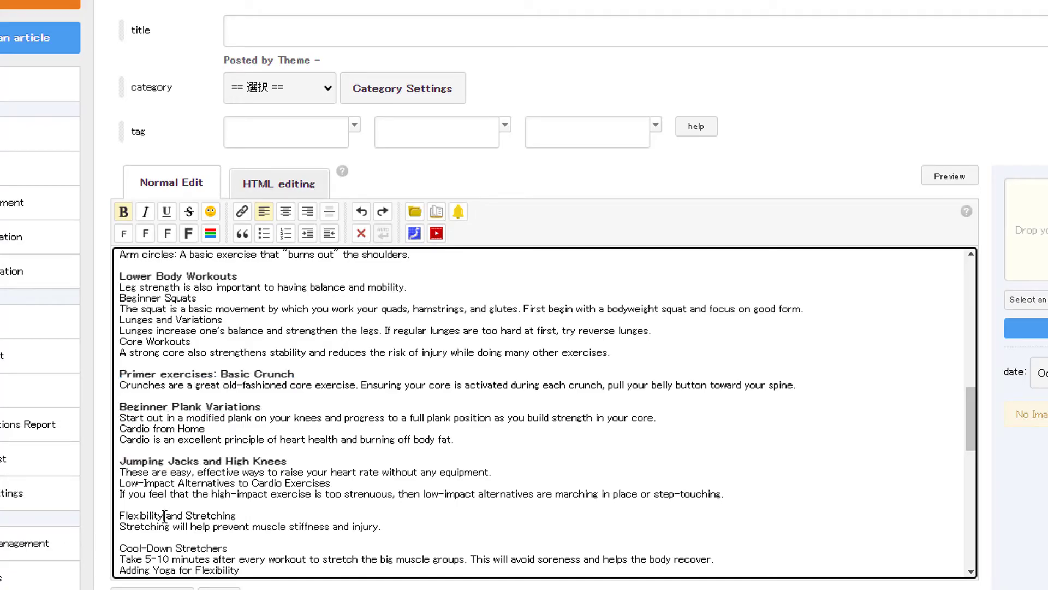
triple_click(164, 515)
key(ctrl+b)
triple_click(157, 544)
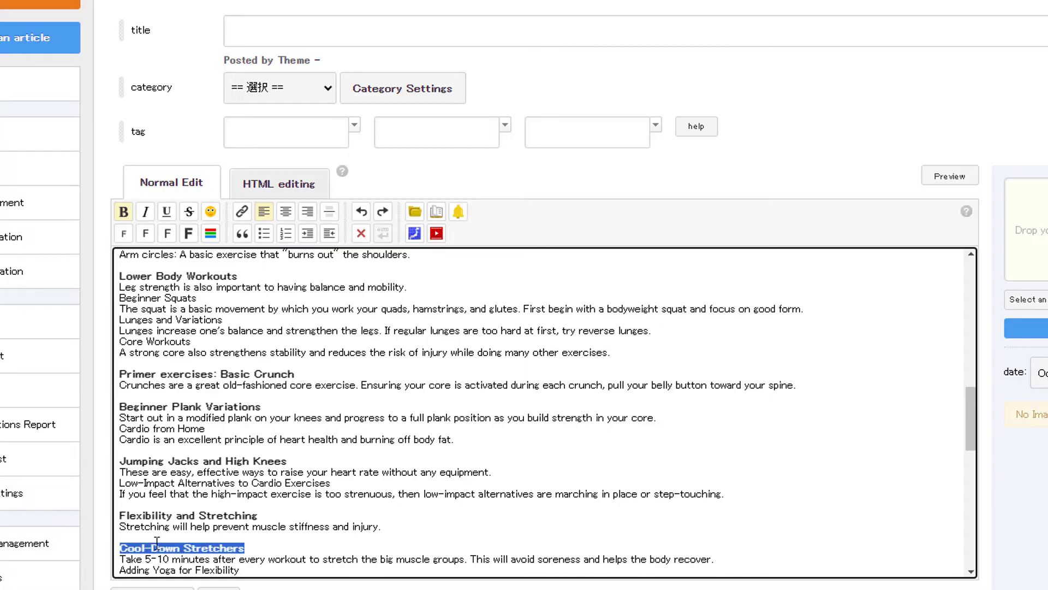
scroll(244, 499, down, 5)
Bold Setting a Weekly Routine, the weekly workout plan heading, Staying Motivated and Nutrition for Beginners.
triple_click(186, 361)
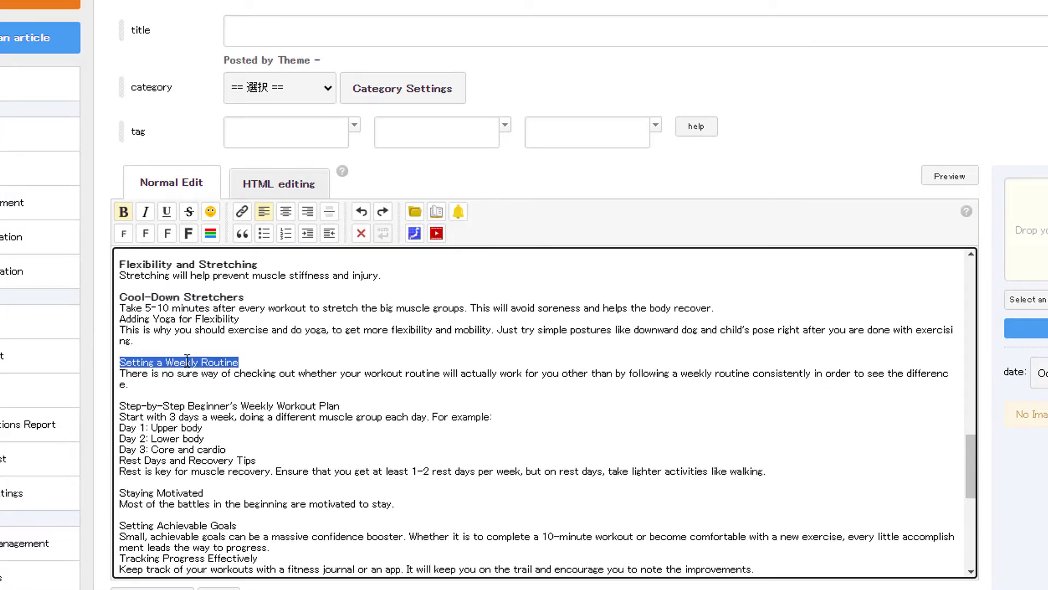
key(ctrl+b)
triple_click(172, 406)
key(ctrl+b)
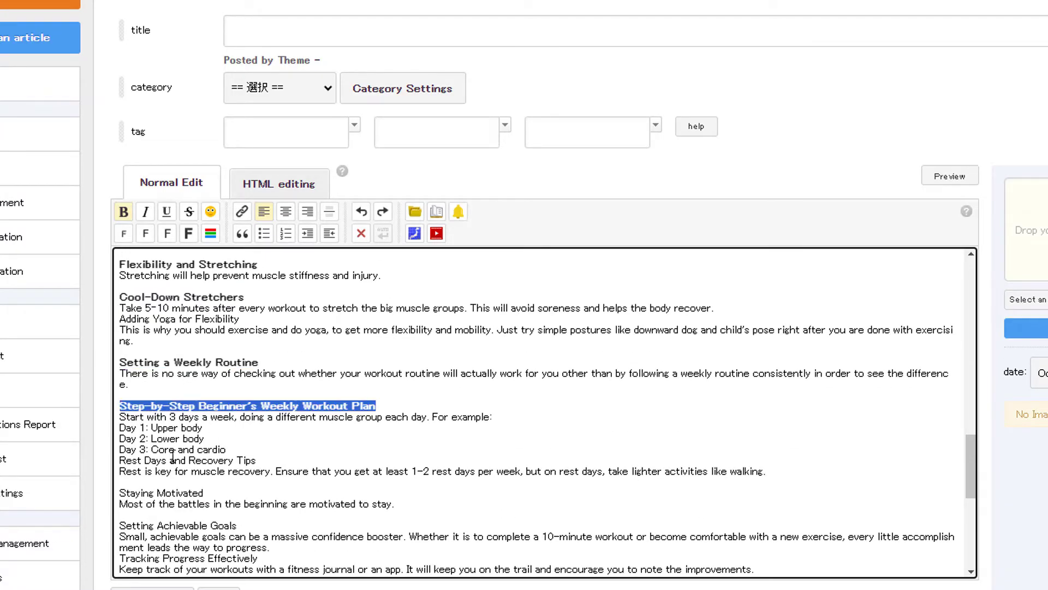
triple_click(165, 491)
key(ctrl+b)
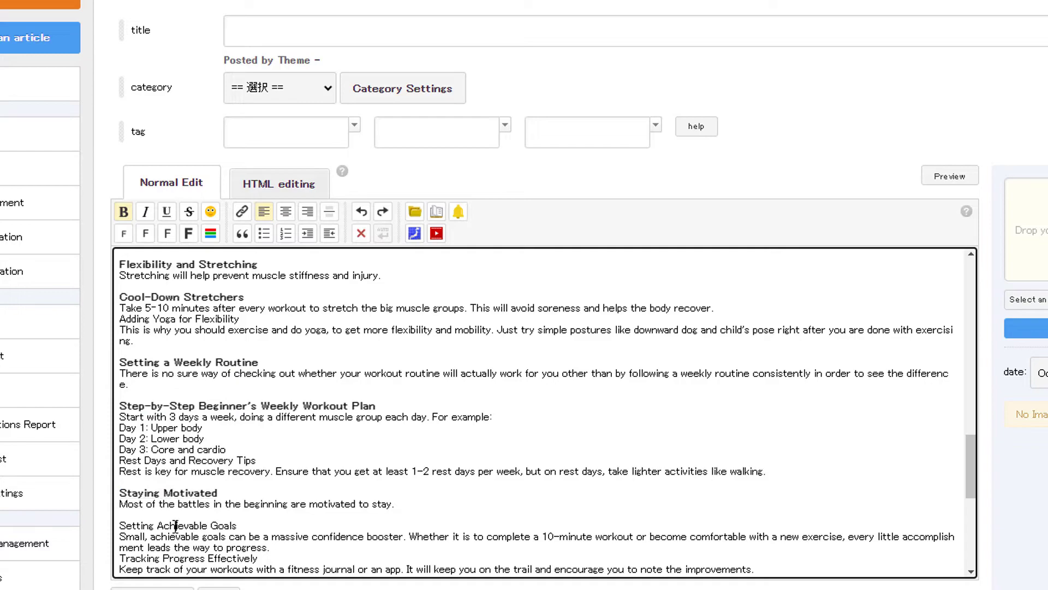
triple_click(175, 525)
scroll(208, 508, down, 5)
triple_click(192, 339)
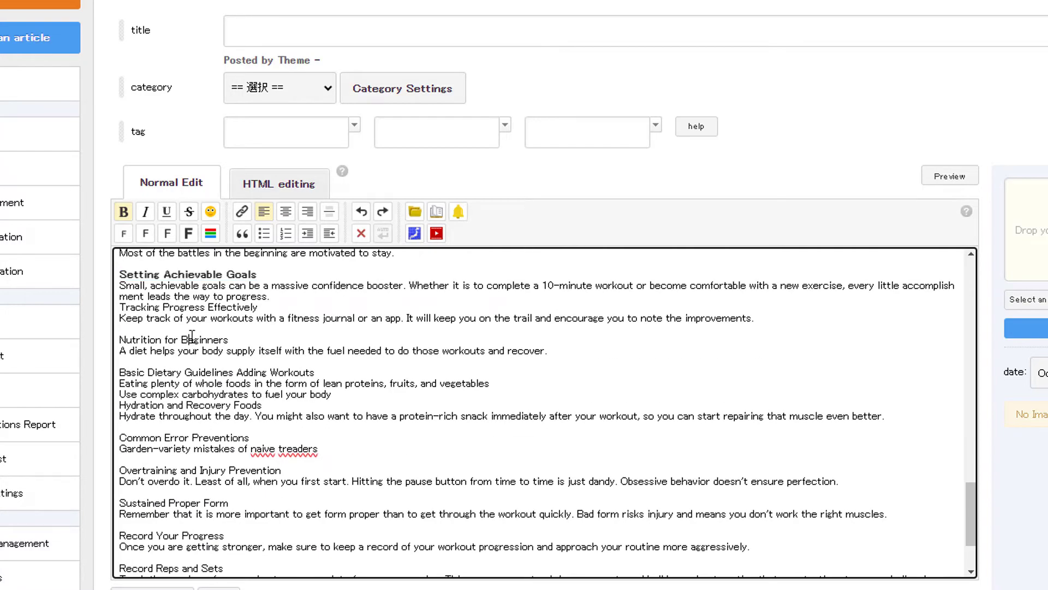
key(ctrl+b)
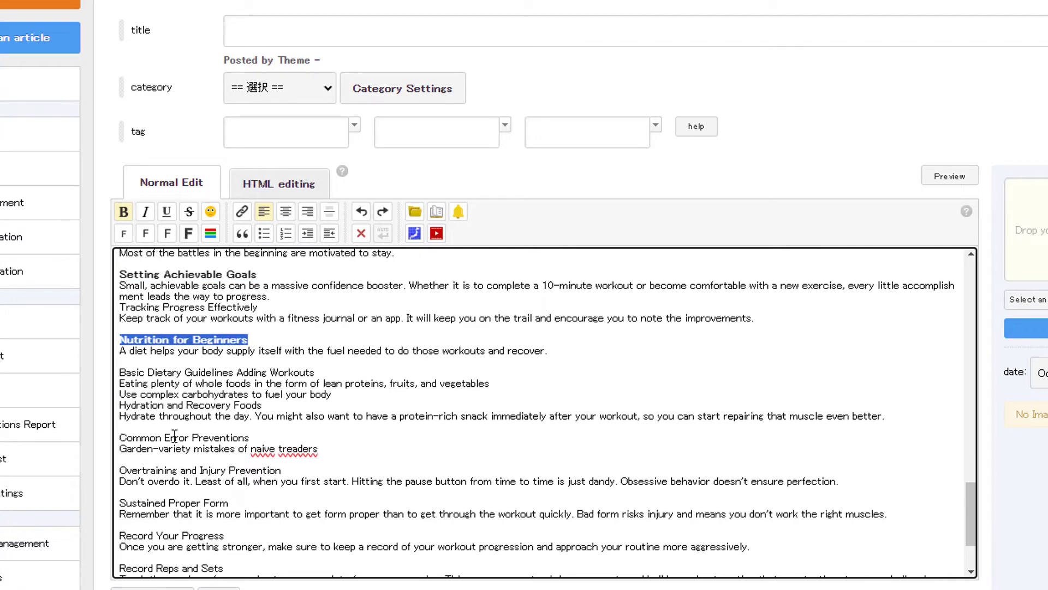
Bold Common Error Preventions, Overtraining and Injury Prevention, Sustained Proper Form, Record Your Progress, Record Reps and Sets.
triple_click(175, 437)
key(ctrl+b)
triple_click(203, 470)
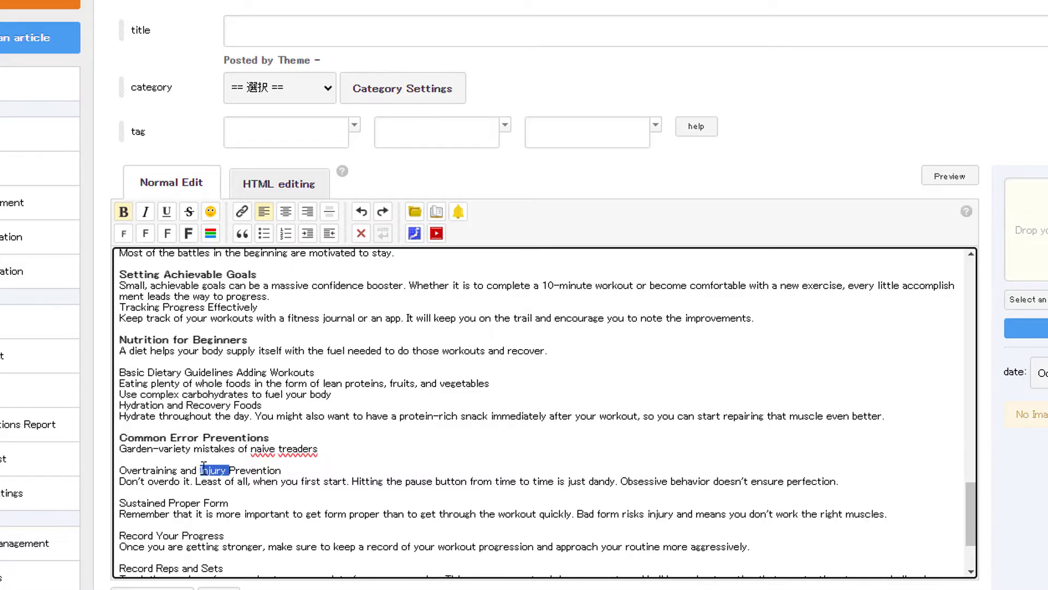
key(ctrl+b)
triple_click(194, 502)
key(ctrl+b)
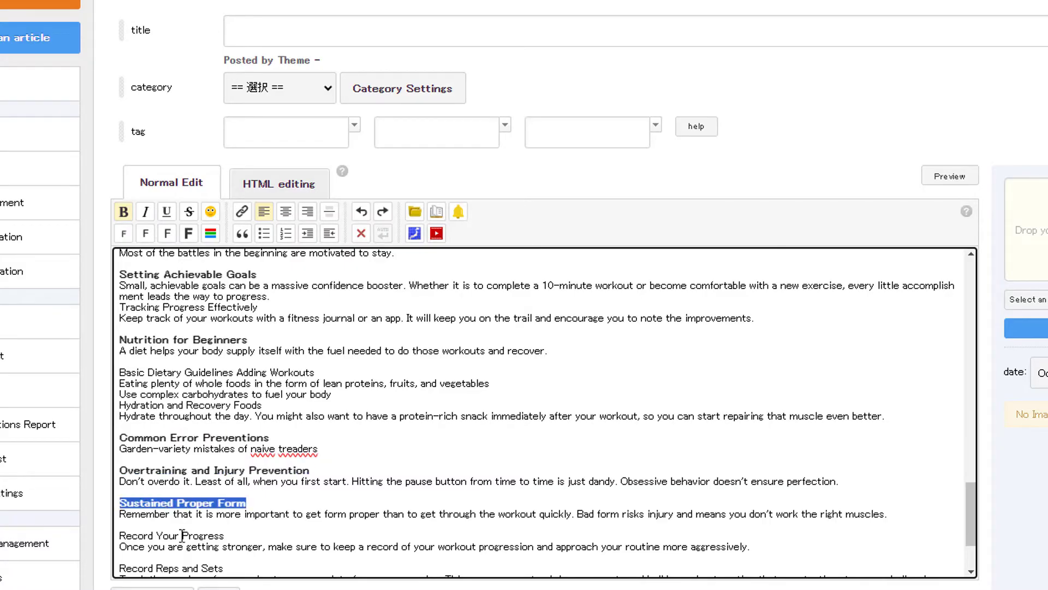
triple_click(182, 535)
key(ctrl+b)
triple_click(182, 567)
key(ctrl+b)
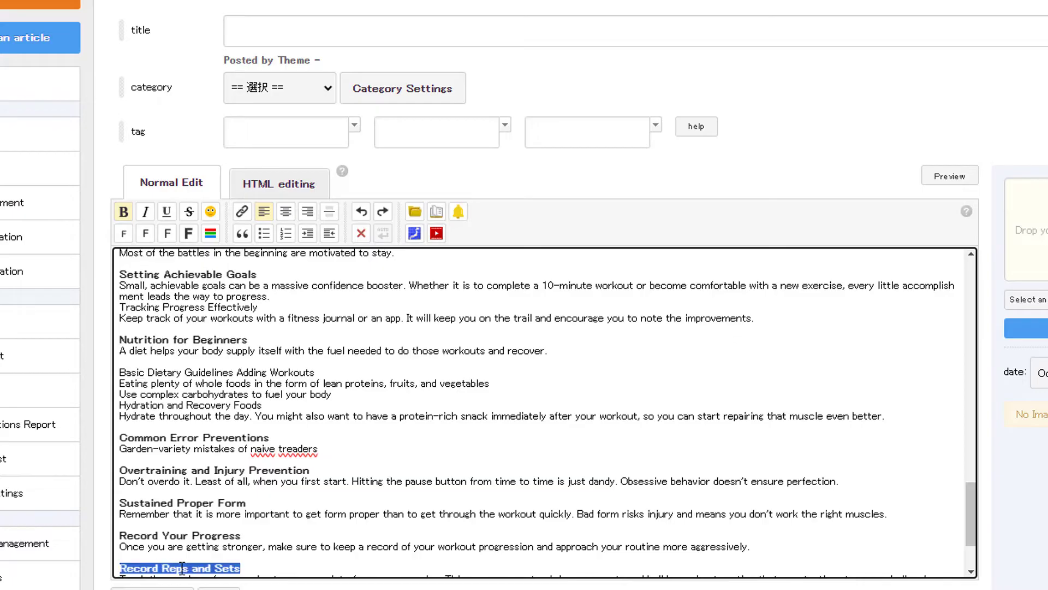
Bold the Adjust Routine Based on Growth and Conclusion headings.
scroll(208, 499, down, 2)
triple_click(204, 512)
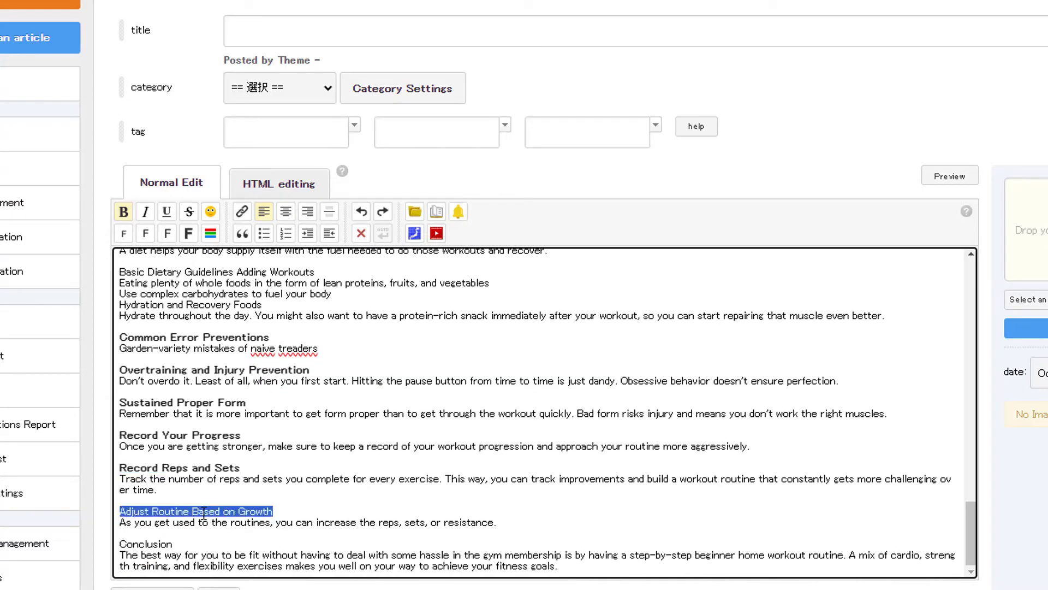
key(ctrl+b)
scroll(202, 513, down, 3)
triple_click(159, 376)
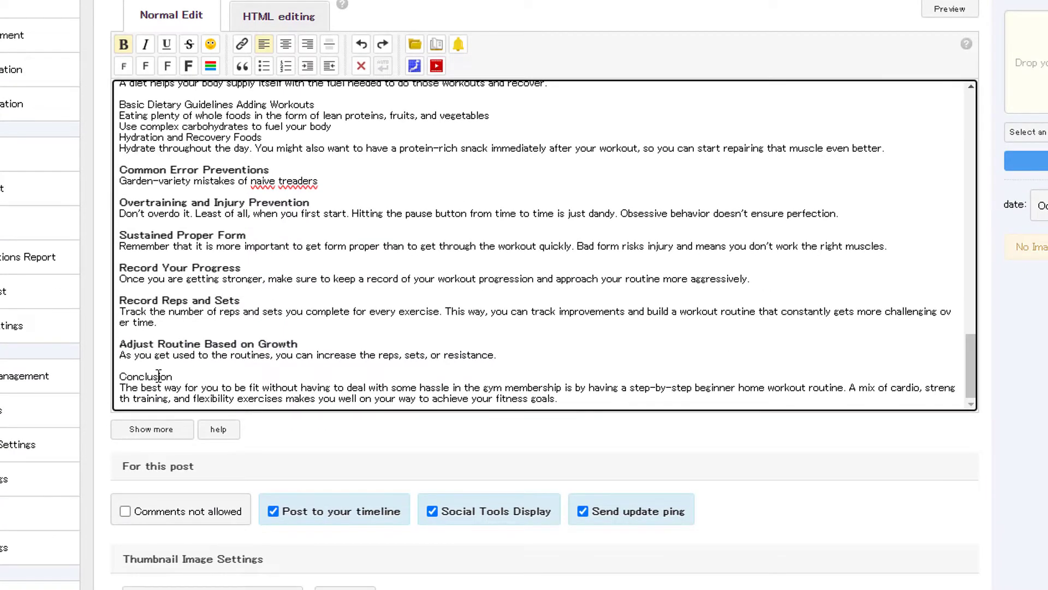
key(ctrl+b)
scroll(339, 336, up, 20)
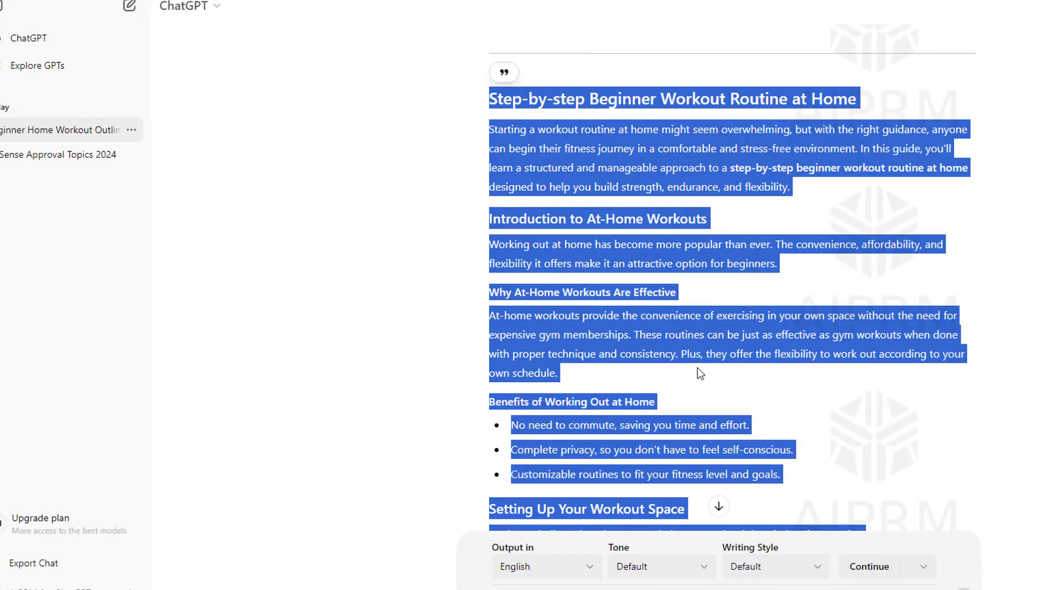
Copy the H1 heading 'Step-by-step Beginner Workout Routine at Home' from the ChatGPT workout reply.
scroll(697, 369, up, 10)
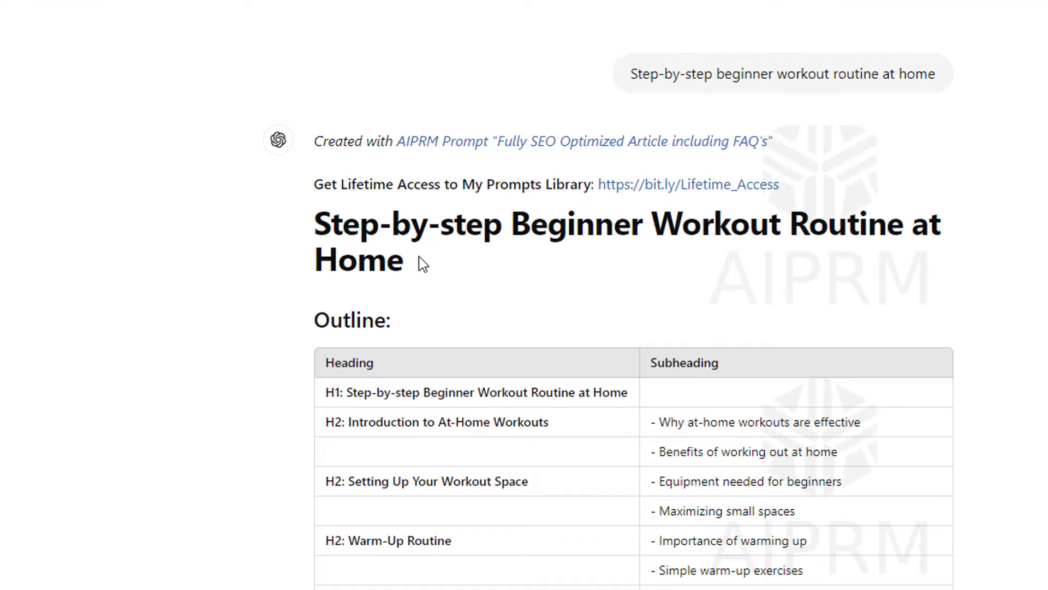
drag(403, 262, 315, 223)
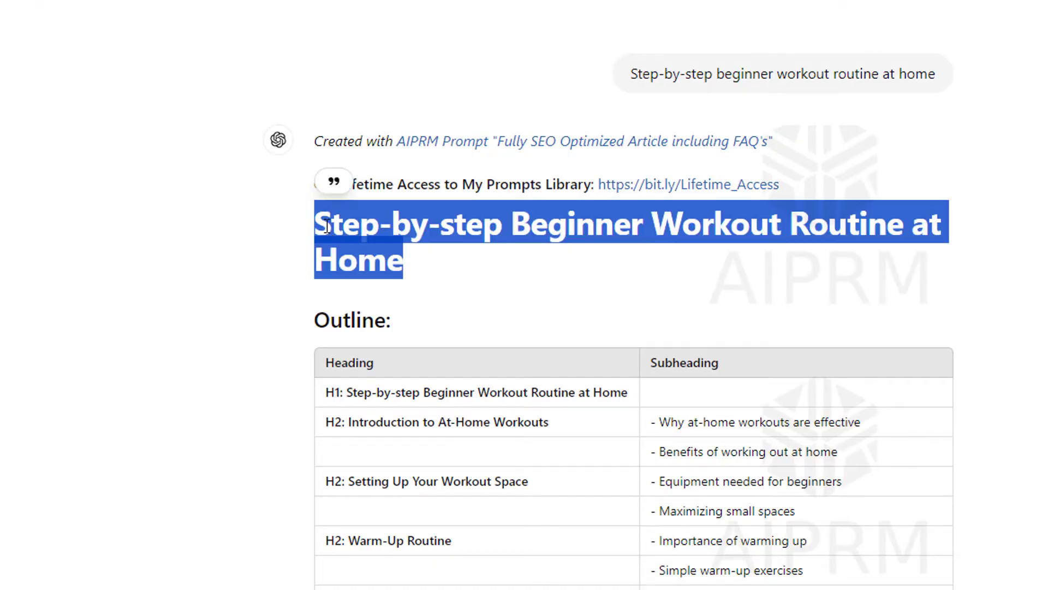
right_click(323, 226)
click(375, 243)
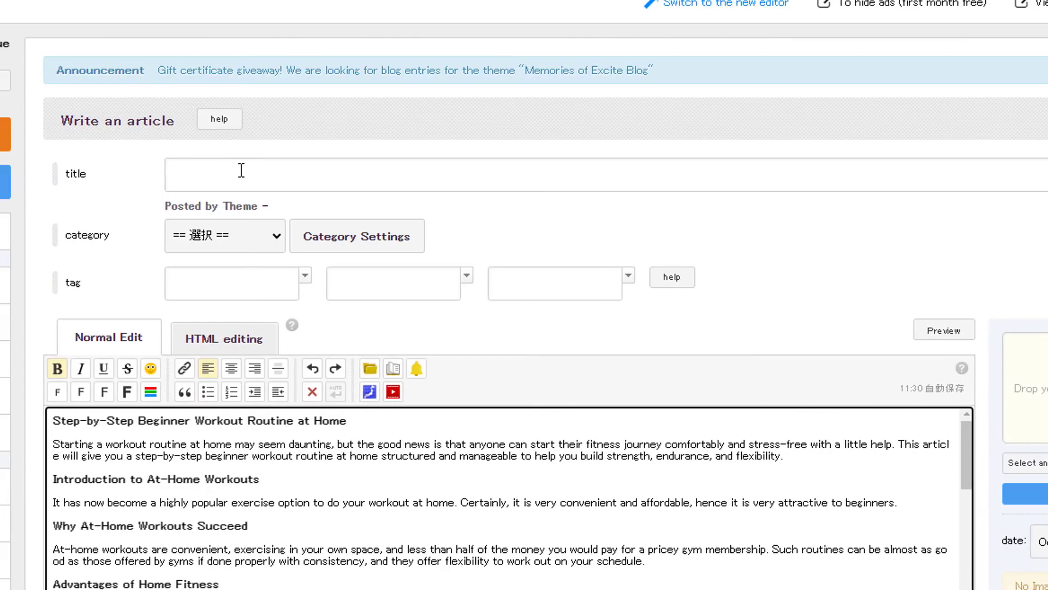
Paste 'Step-by-step Beginner Workout Routine at Home' as the post title and choose the Workout Routines category.
click(289, 171)
key(ctrl+v)
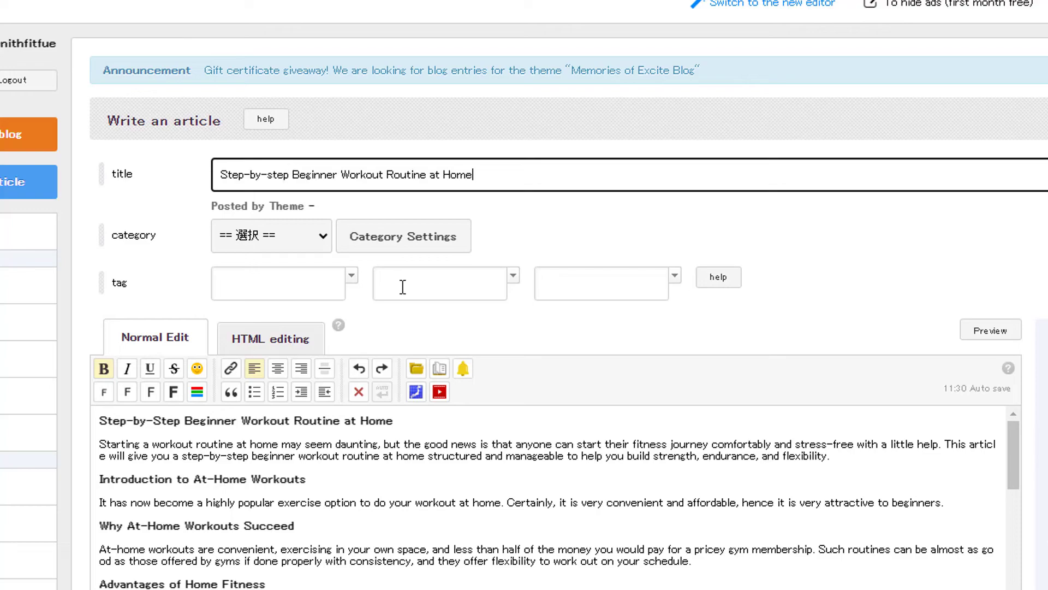
click(315, 236)
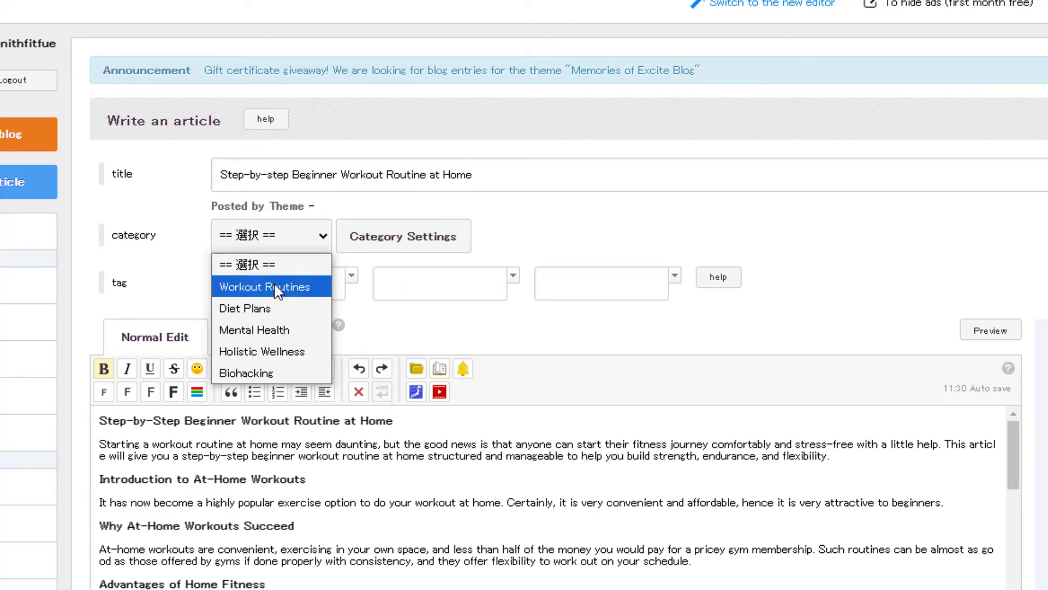
click(277, 288)
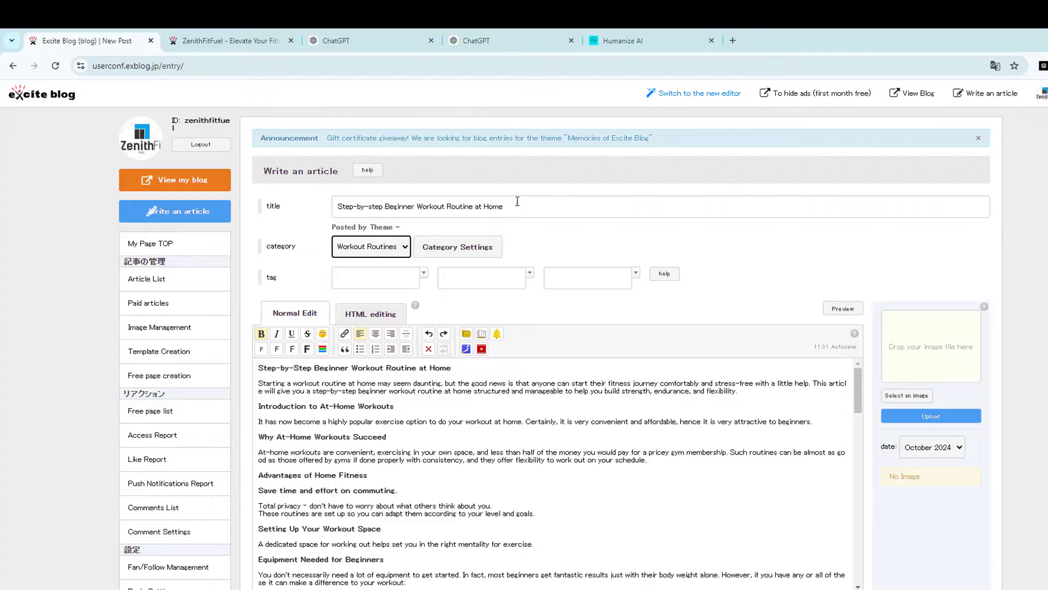
Fill the three tag fields with 'Workout Routine', 'at Home' and 'Step-by-step' from the post title.
drag(418, 207, 472, 206)
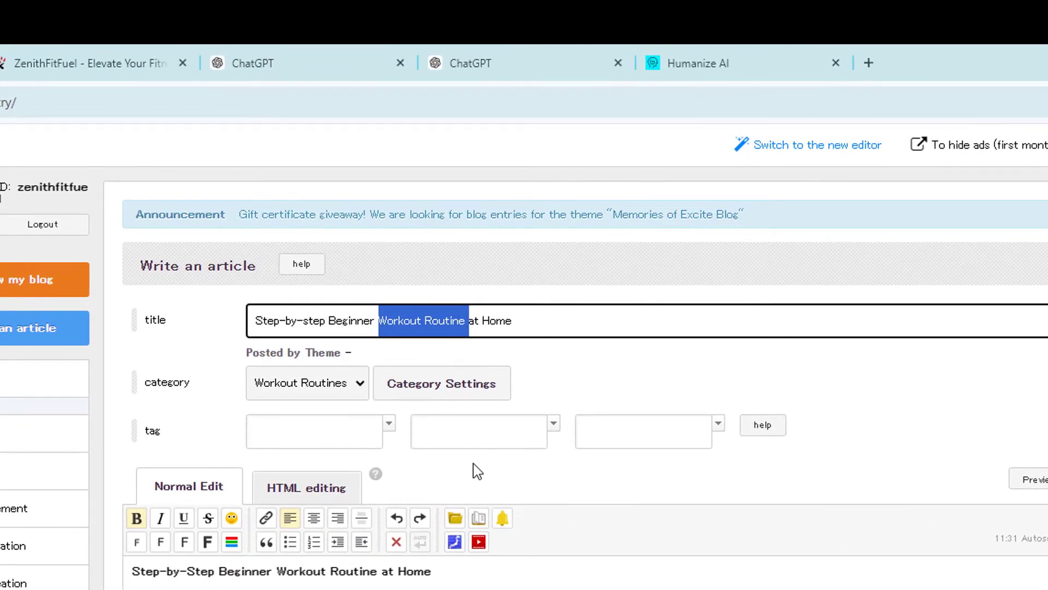
click(297, 442)
key(ctrl+v)
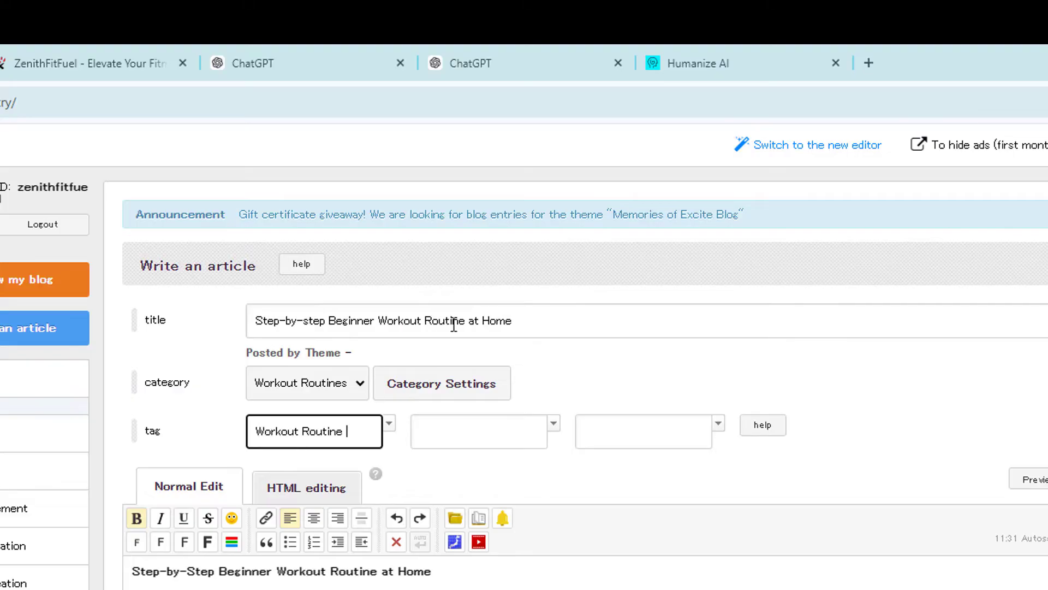
drag(468, 322, 535, 325)
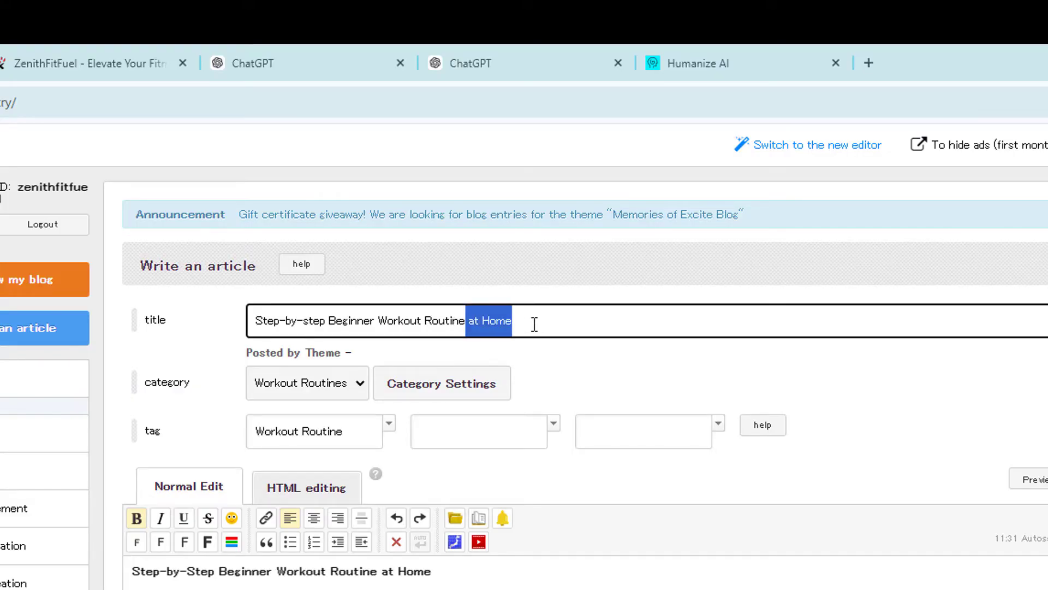
click(447, 422)
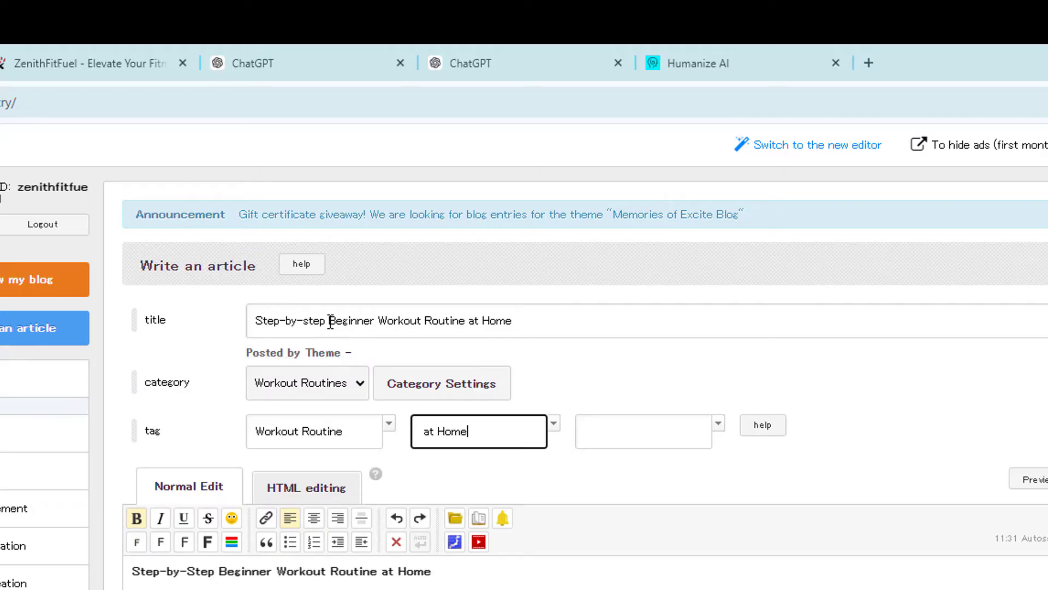
drag(330, 322, 236, 330)
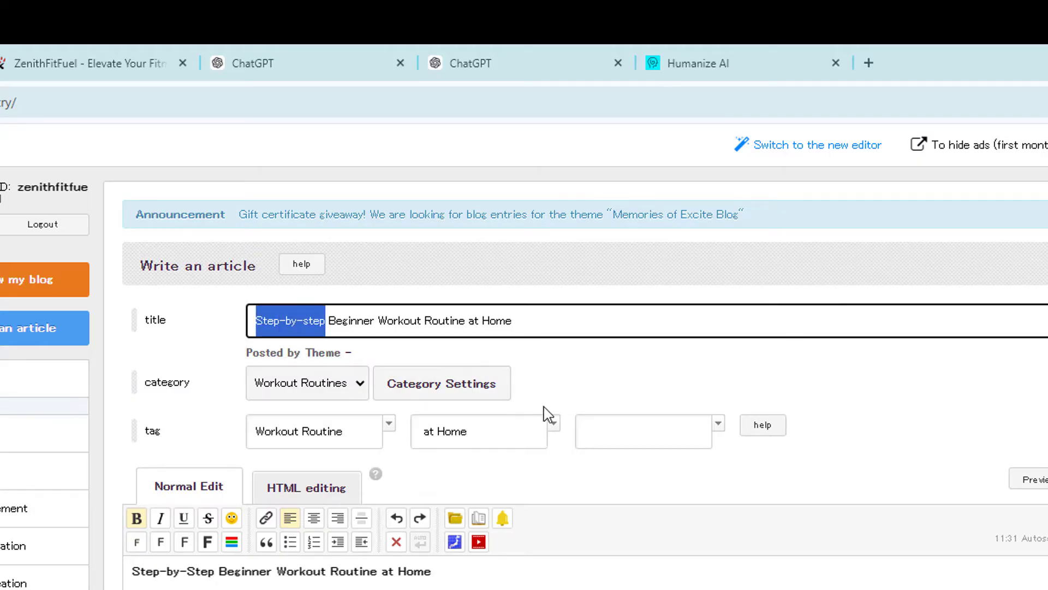
click(605, 441)
key(ctrl+v)
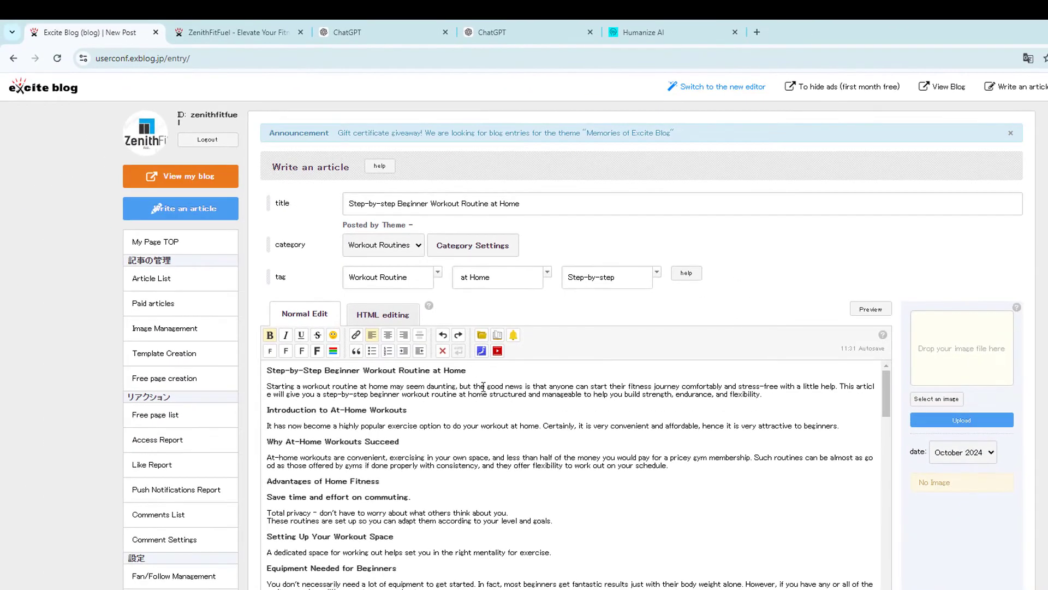
Clear a stray highlight in the image area and select most of the post title for reuse.
scroll(951, 415, down, 1)
scroll(951, 415, up, 1)
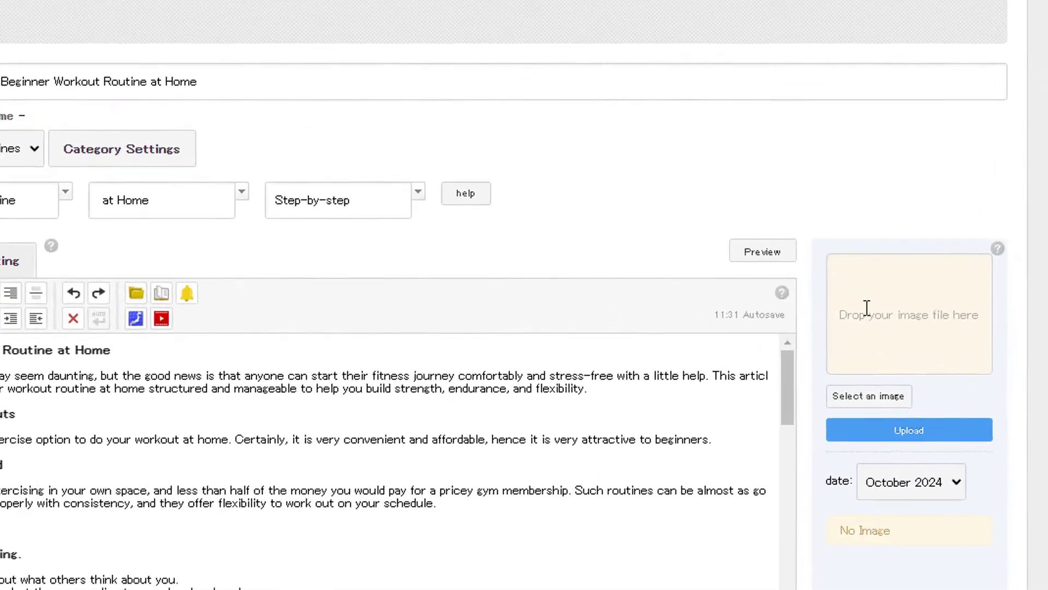
drag(923, 348, 1003, 355)
click(940, 336)
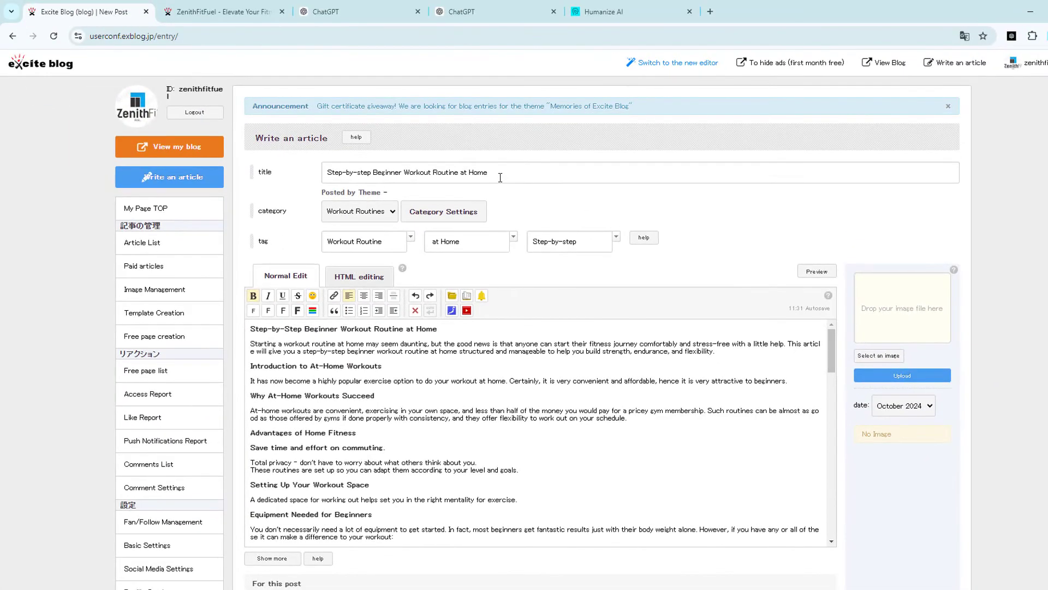
click(500, 177)
drag(446, 174, 321, 176)
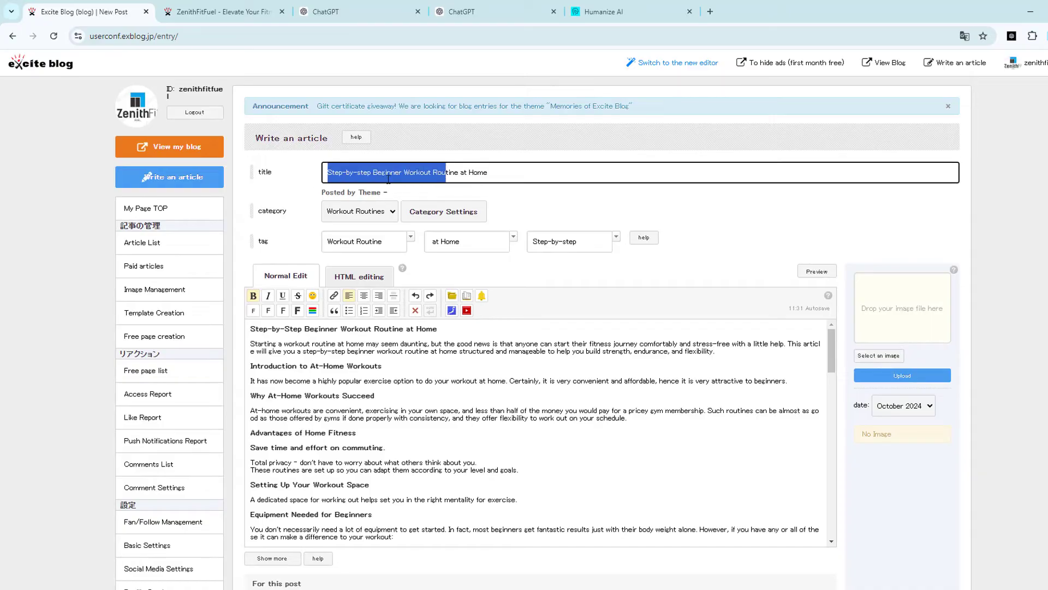
click(710, 12)
Search Google for 'thumbnail ai' and open the Thumbnail.AI free thumbnail maker.
text(t)
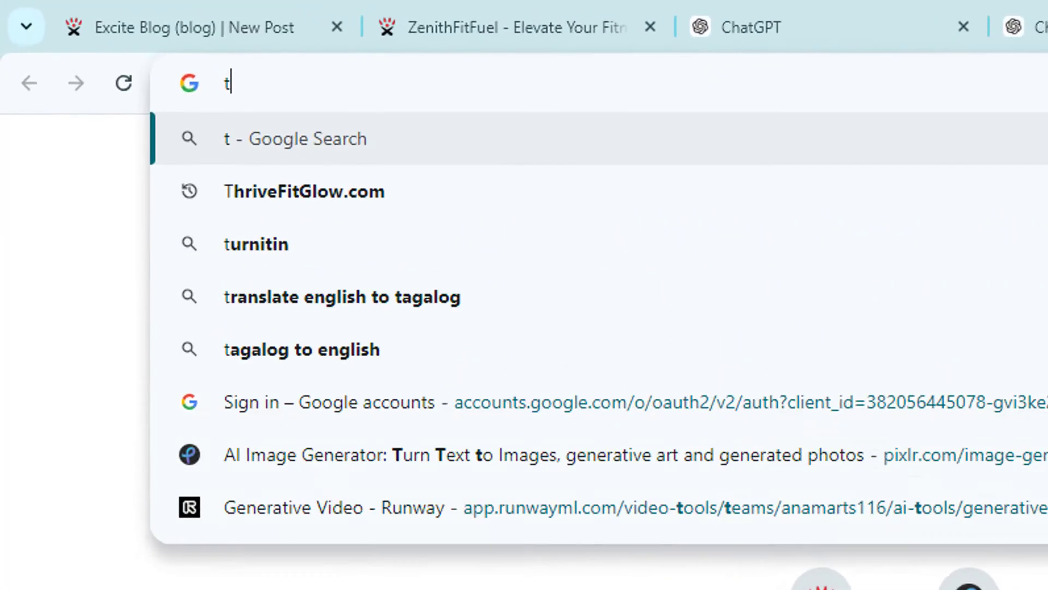
text(humbnil)
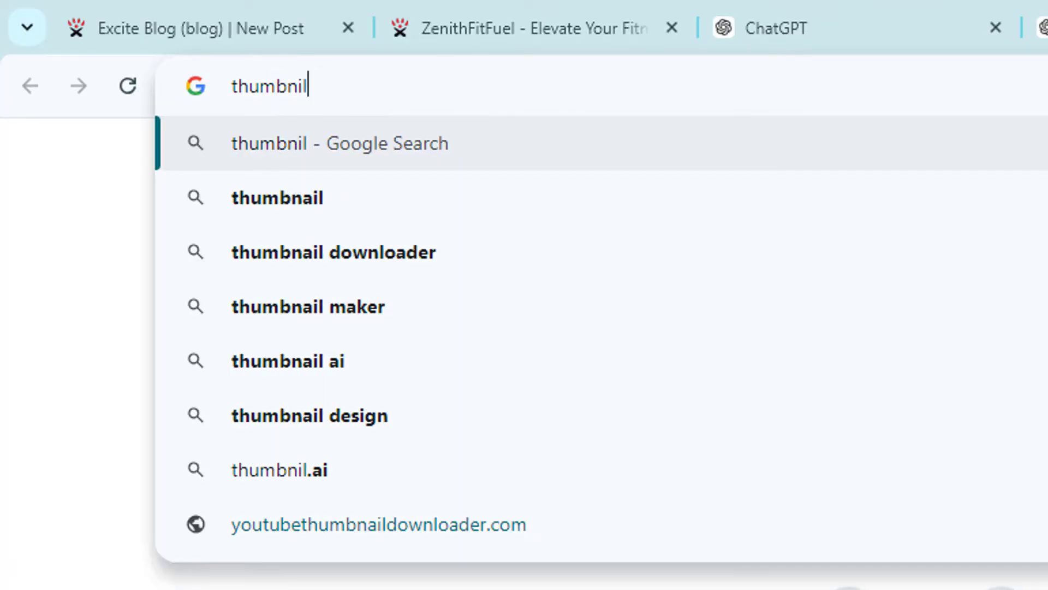
click(282, 359)
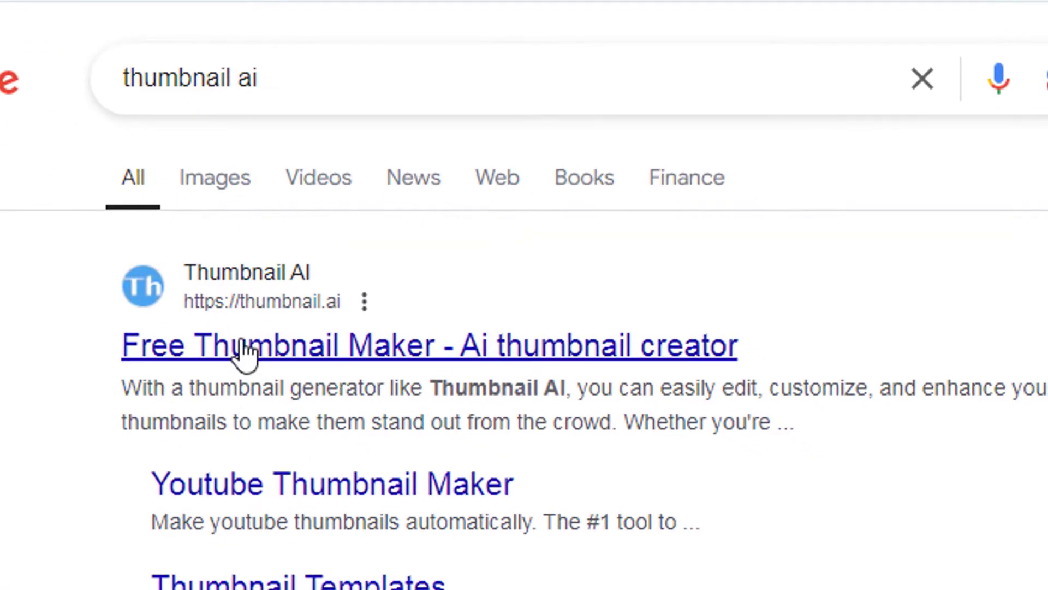
click(322, 355)
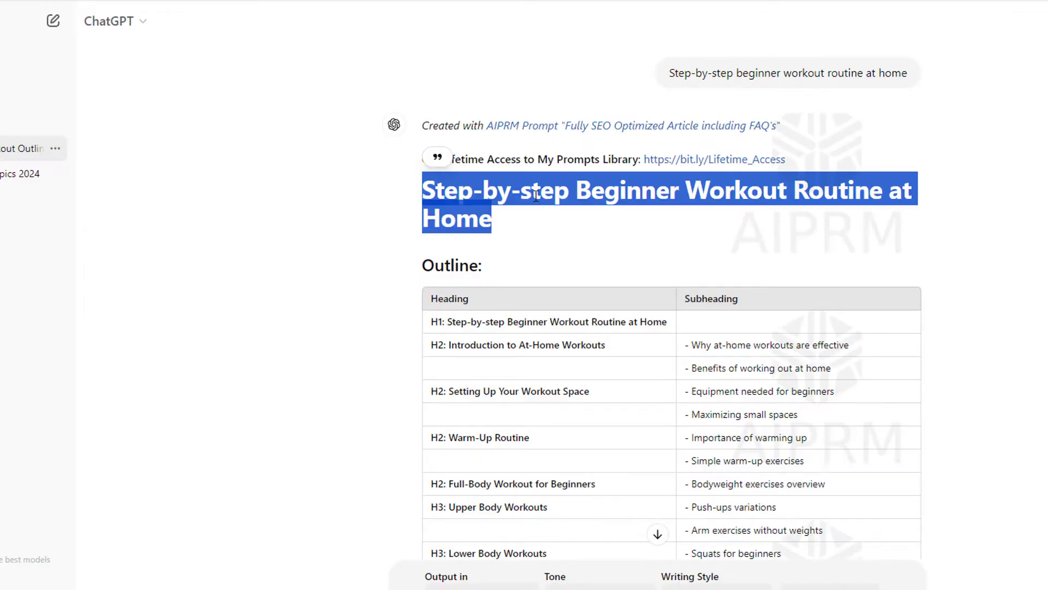
Paste the article title into Thumbnail.AI as the thumbnail text and generate thumbnail ideas.
right_click(536, 195)
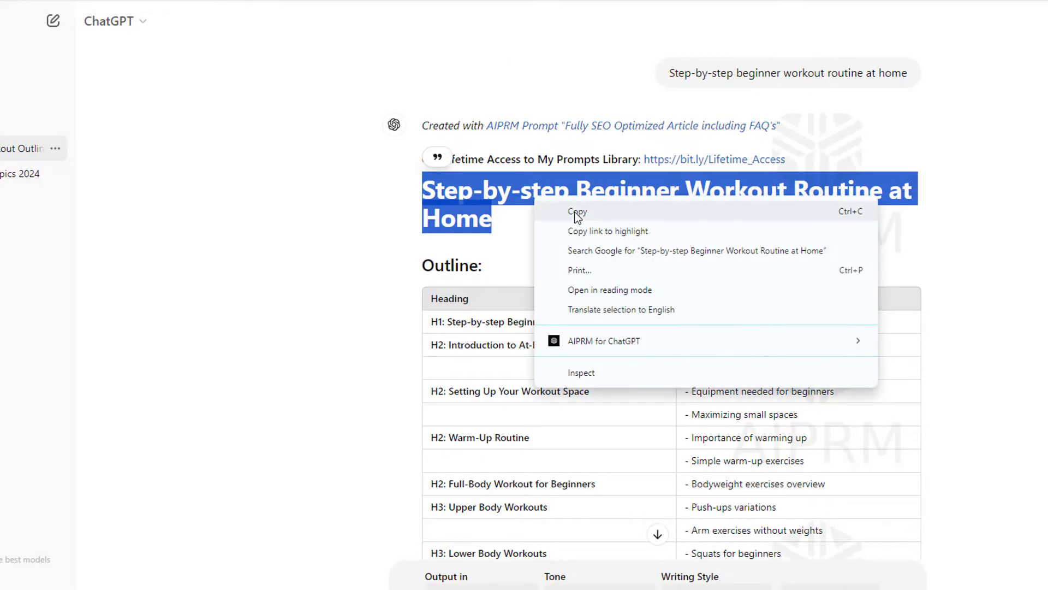
click(562, 210)
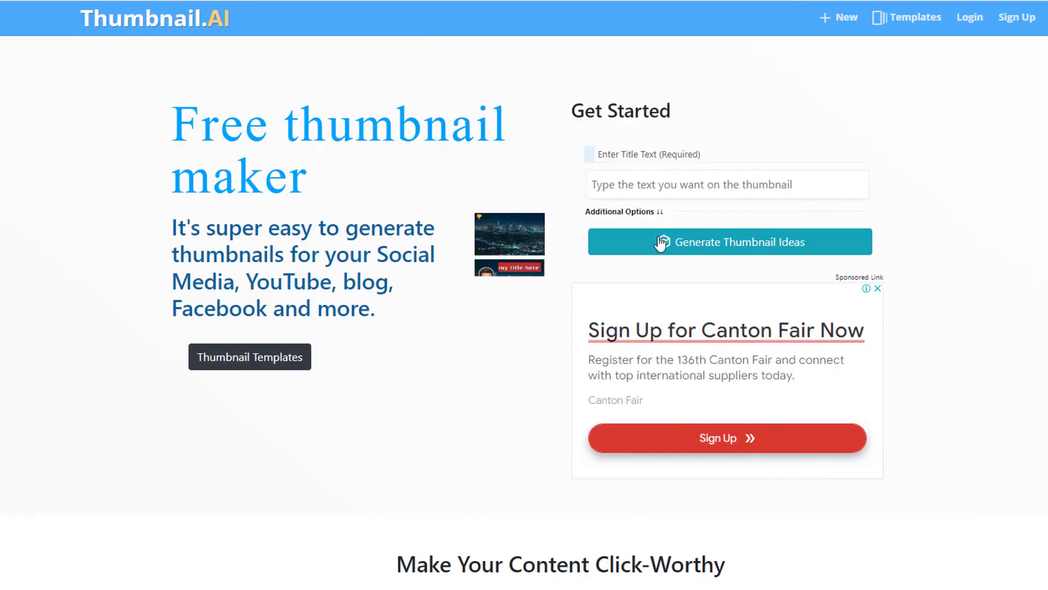
click(645, 189)
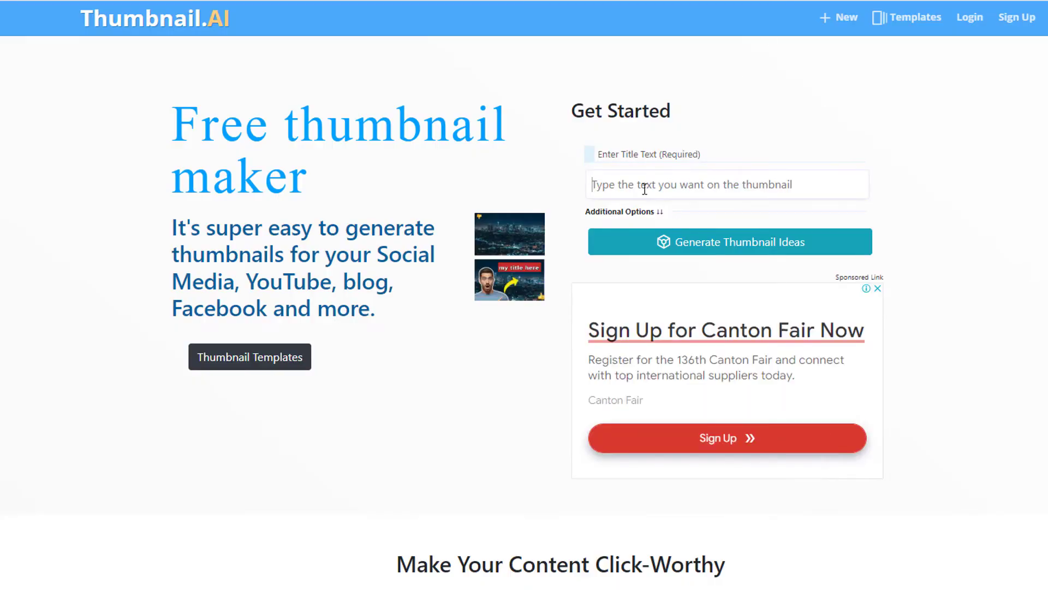
key(ctrl+v)
click(690, 247)
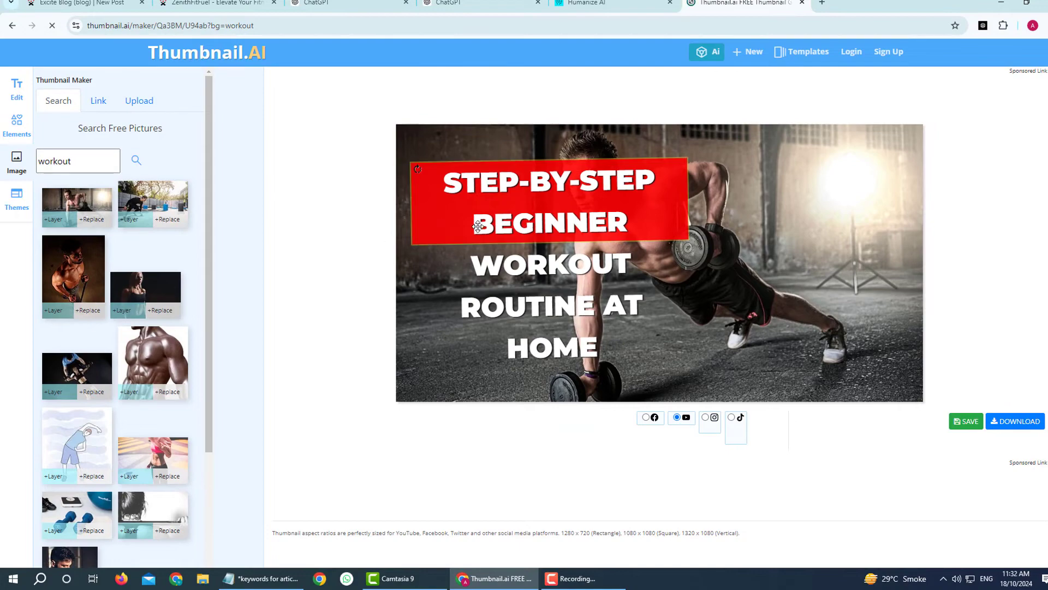
Give the title box a black background, widen it, move it lower, and use Facebook format.
click(622, 213)
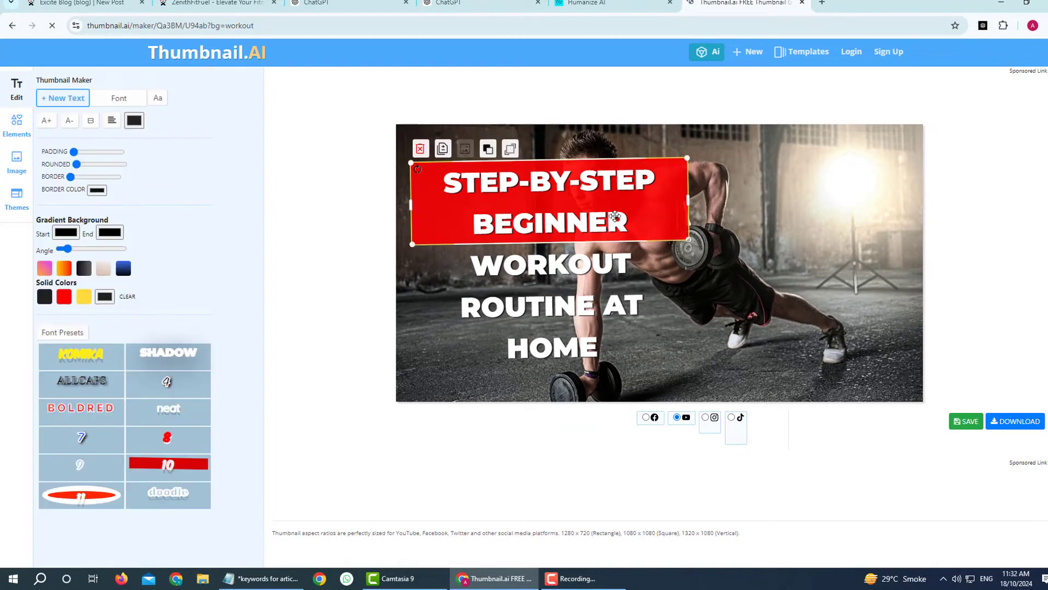
click(44, 299)
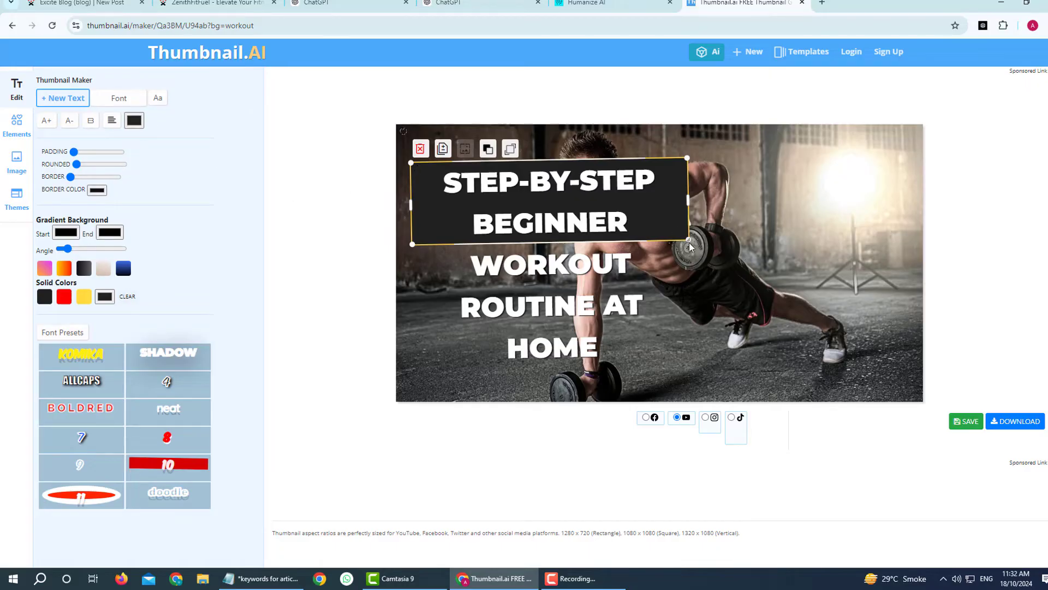
drag(689, 240, 904, 222)
drag(756, 223, 760, 318)
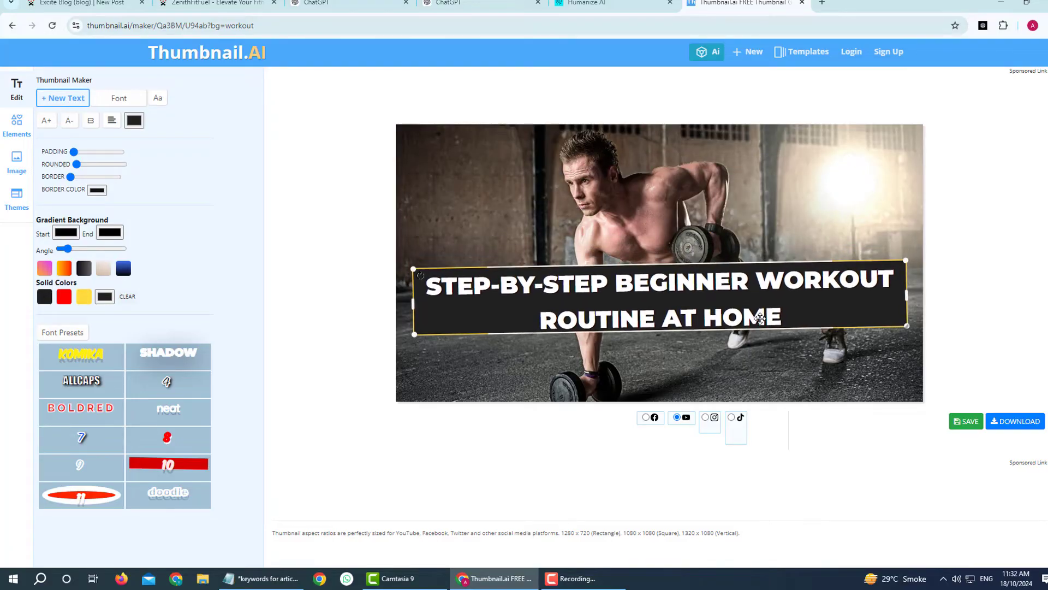
click(646, 418)
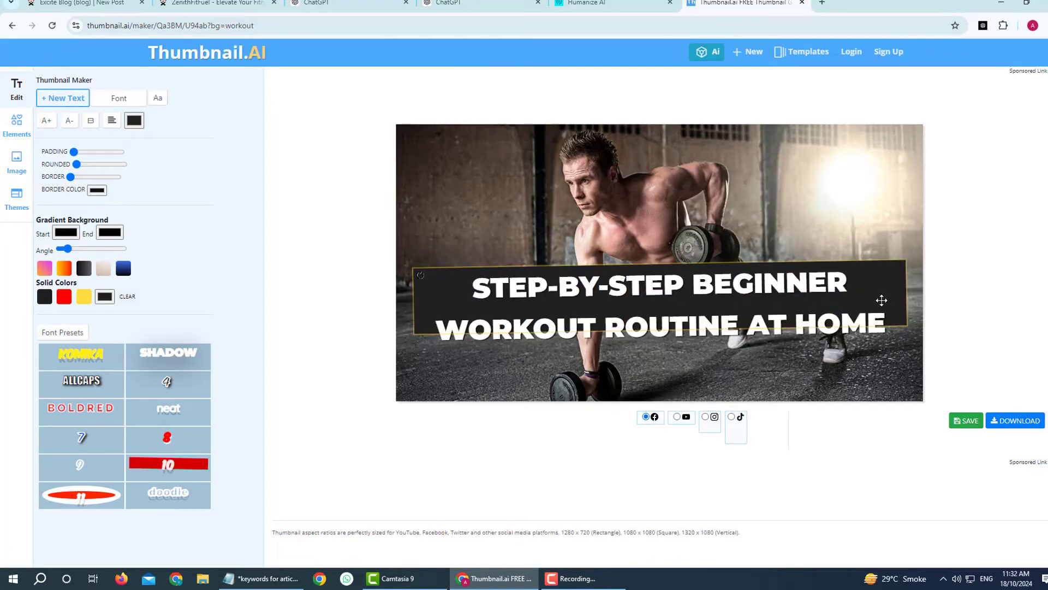
Shrink the title banner so it wraps onto two lines, lower it, and download the thumbnail.
click(882, 300)
drag(905, 326, 904, 318)
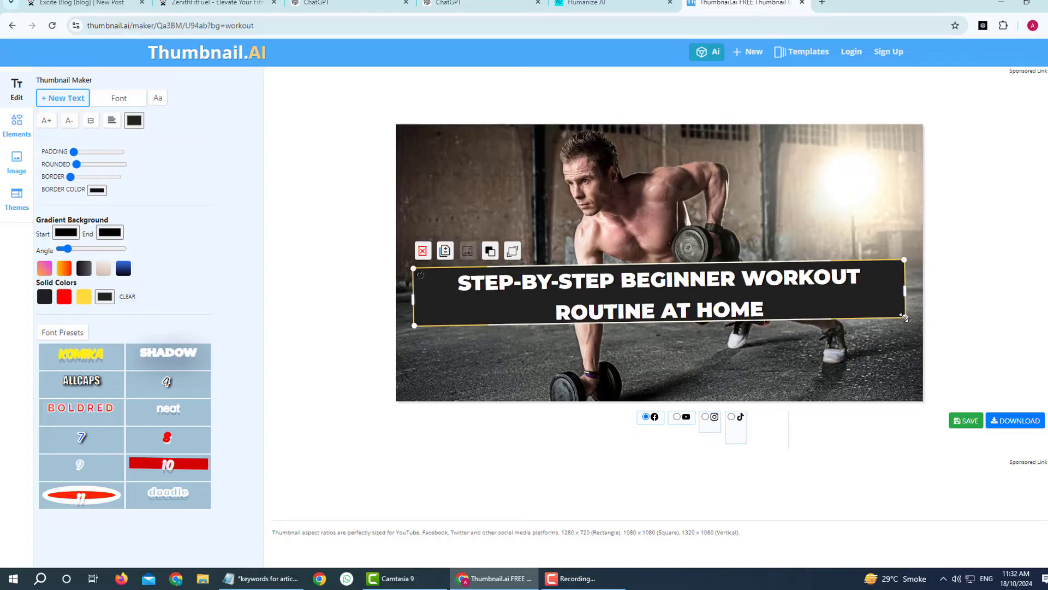
drag(816, 298, 816, 331)
click(616, 395)
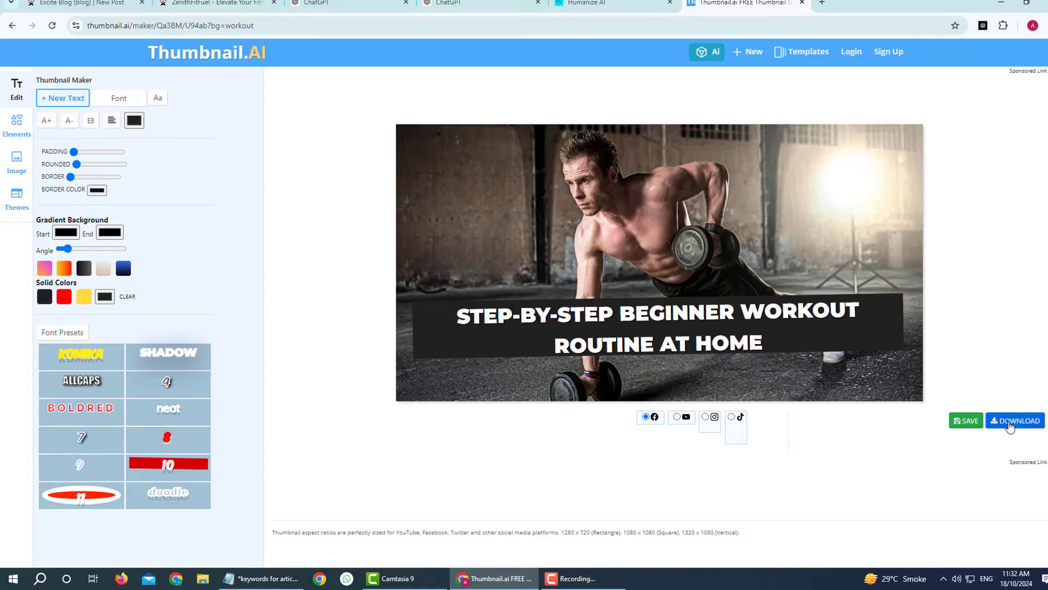
click(1009, 425)
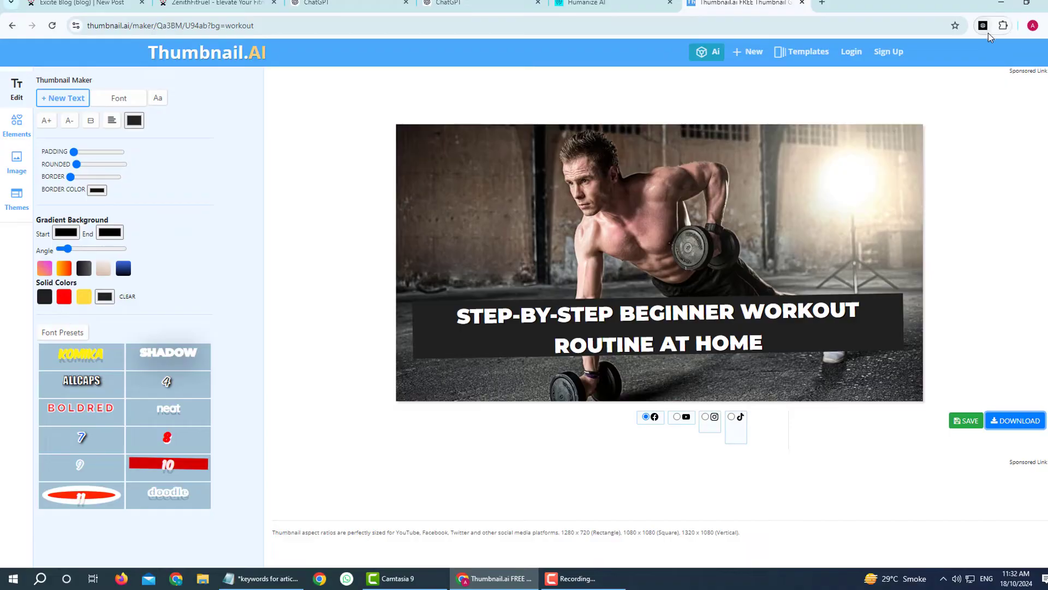
Upload the Qa3BMU94ab thumbnail from Downloads to the Excite Blog post's image panel.
click(82, 3)
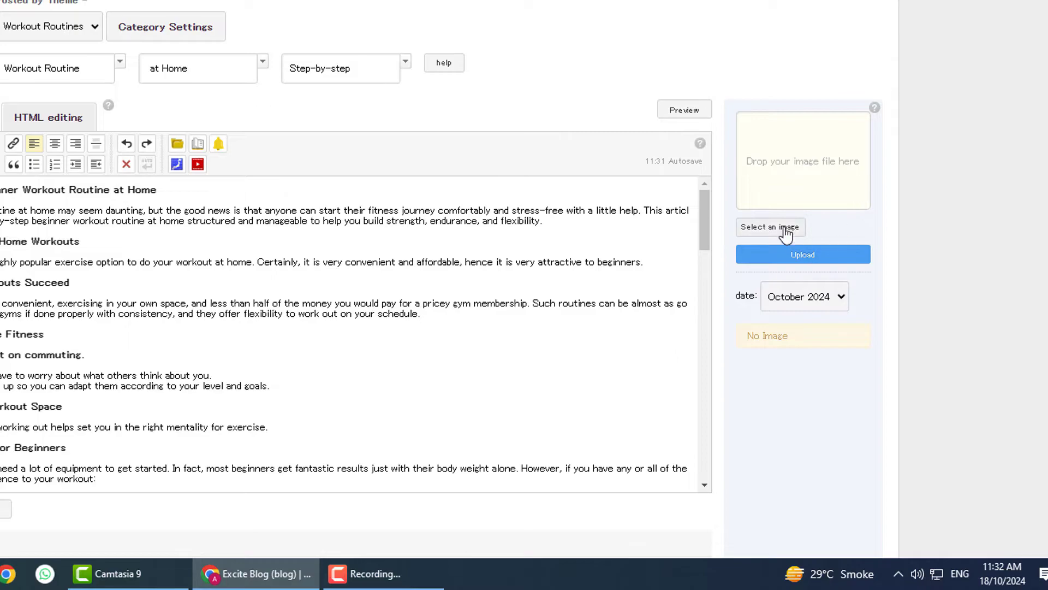
click(786, 233)
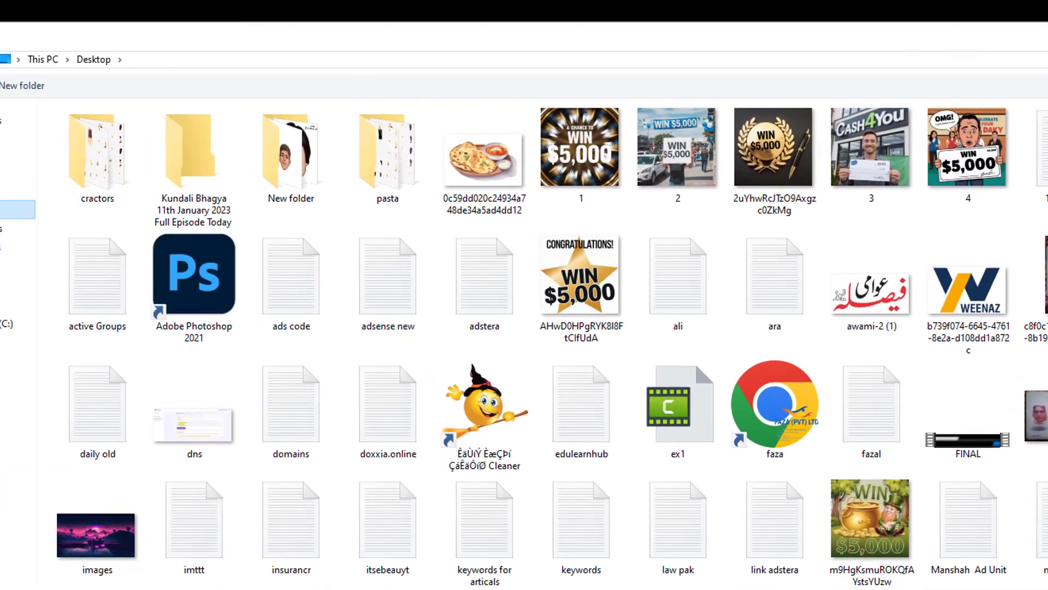
click(2, 249)
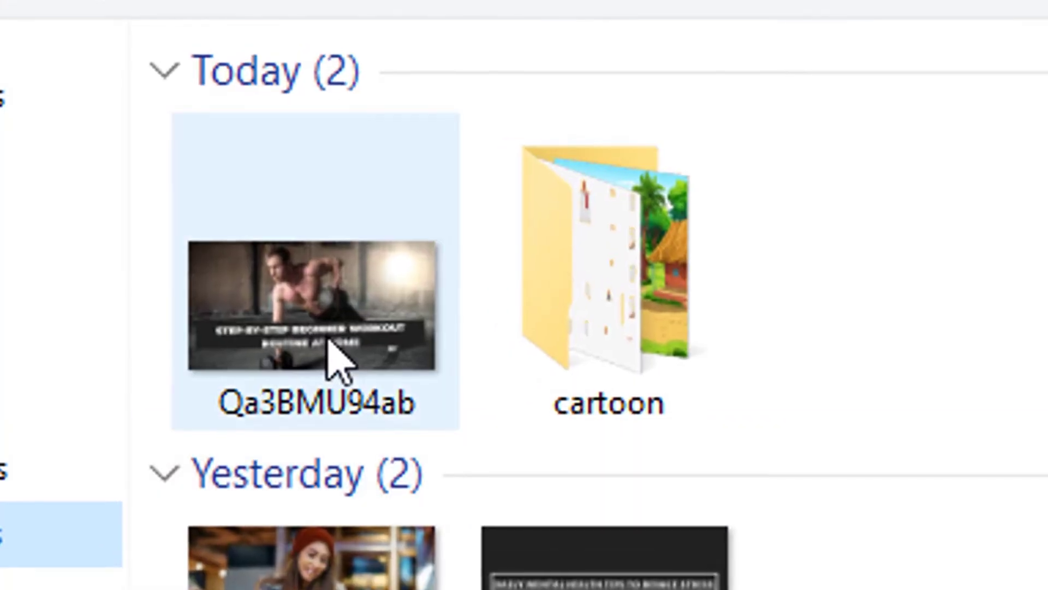
double_click(250, 303)
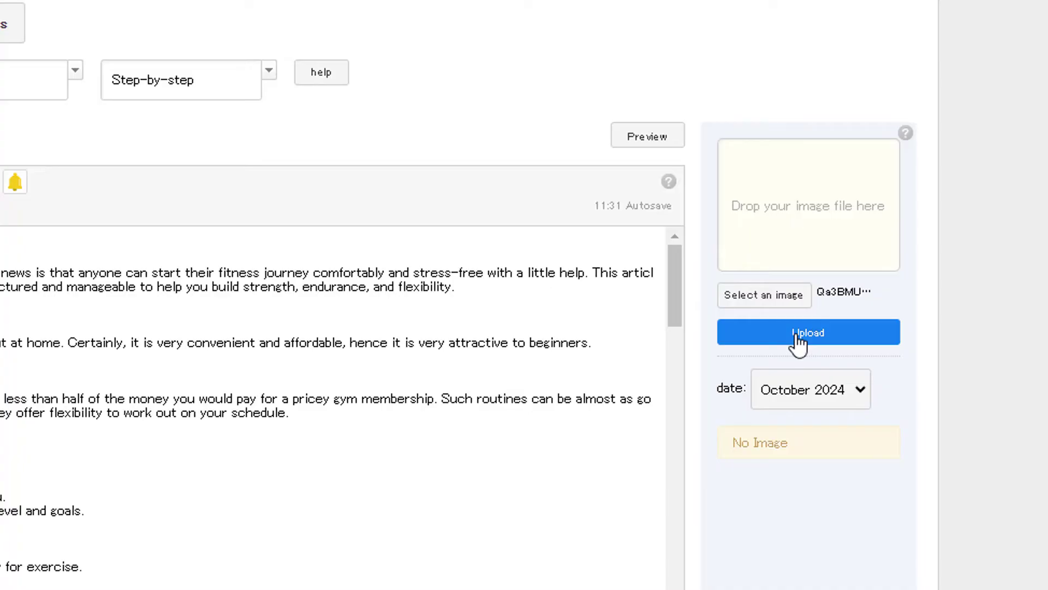
click(796, 337)
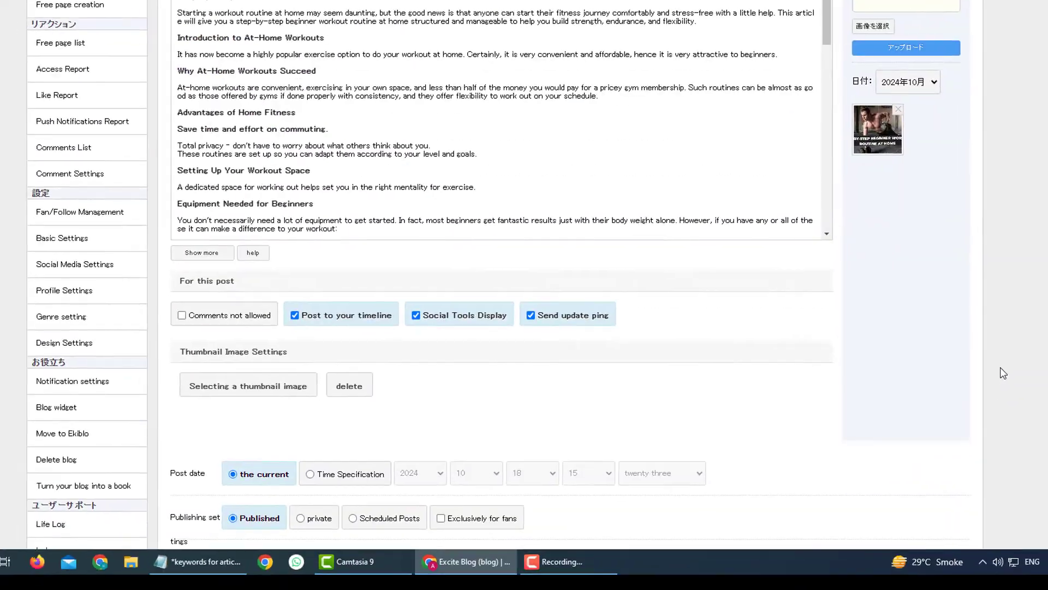
Choose the uploaded workout image as the post thumbnail in the thumbnail chooser.
scroll(289, 341, down, 2)
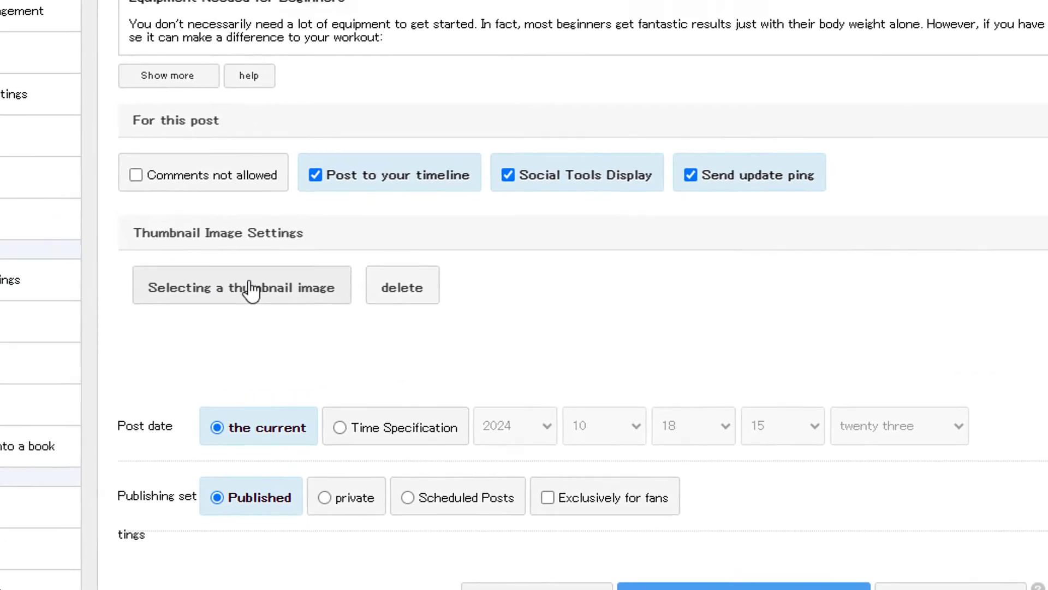
click(268, 224)
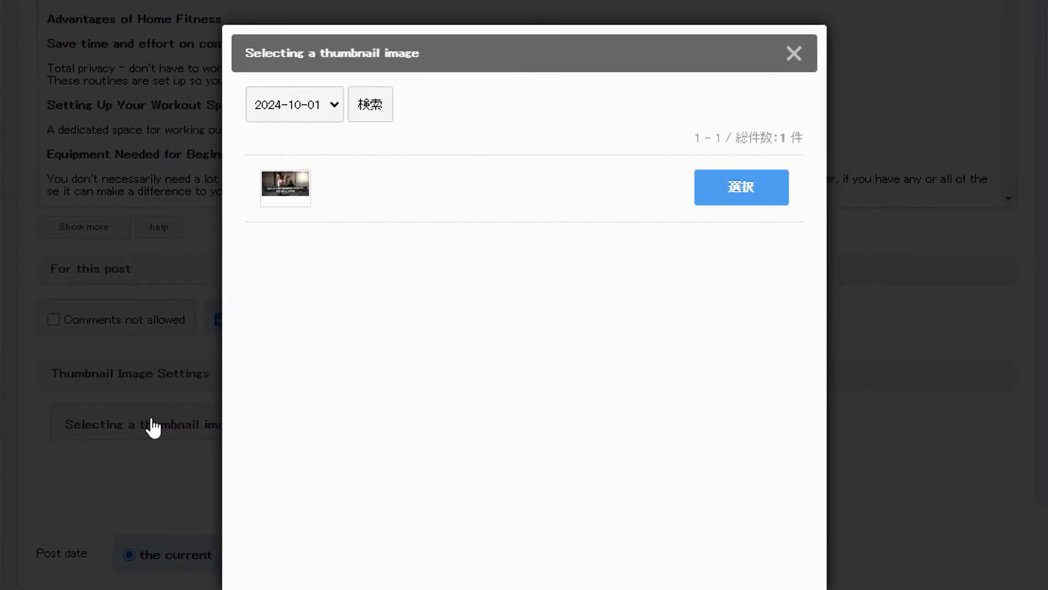
click(737, 188)
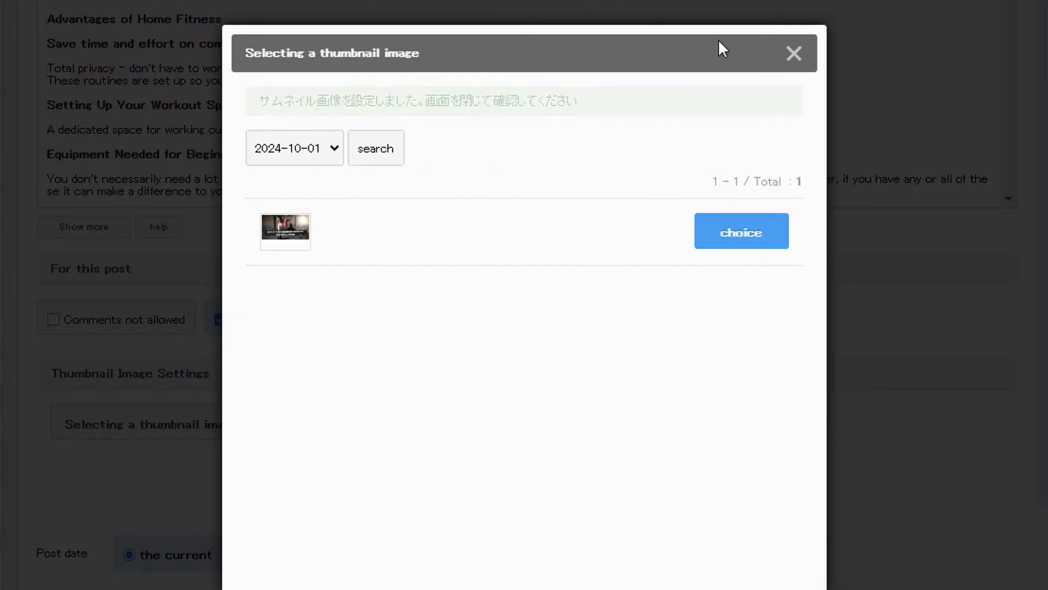
drag(604, 106, 237, 107)
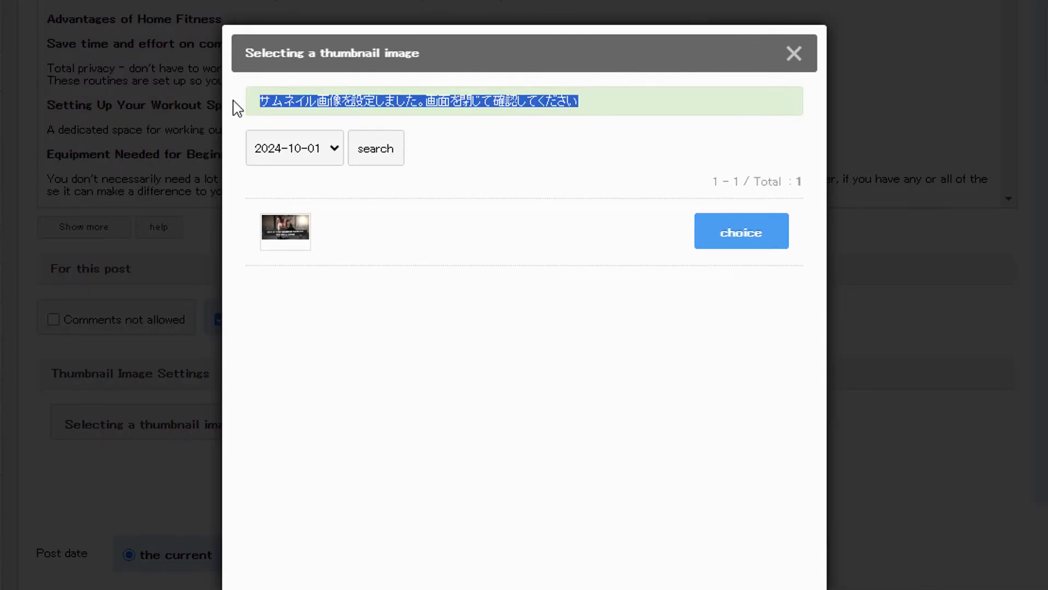
click(797, 50)
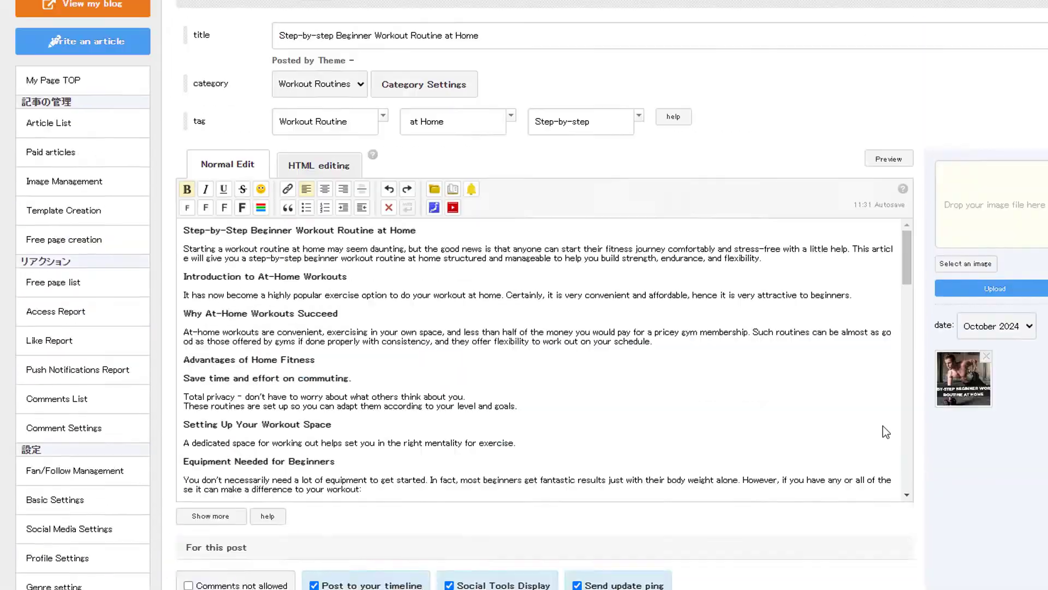
Tidy up the article title field at the top of the draft.
scroll(886, 431, up, 2)
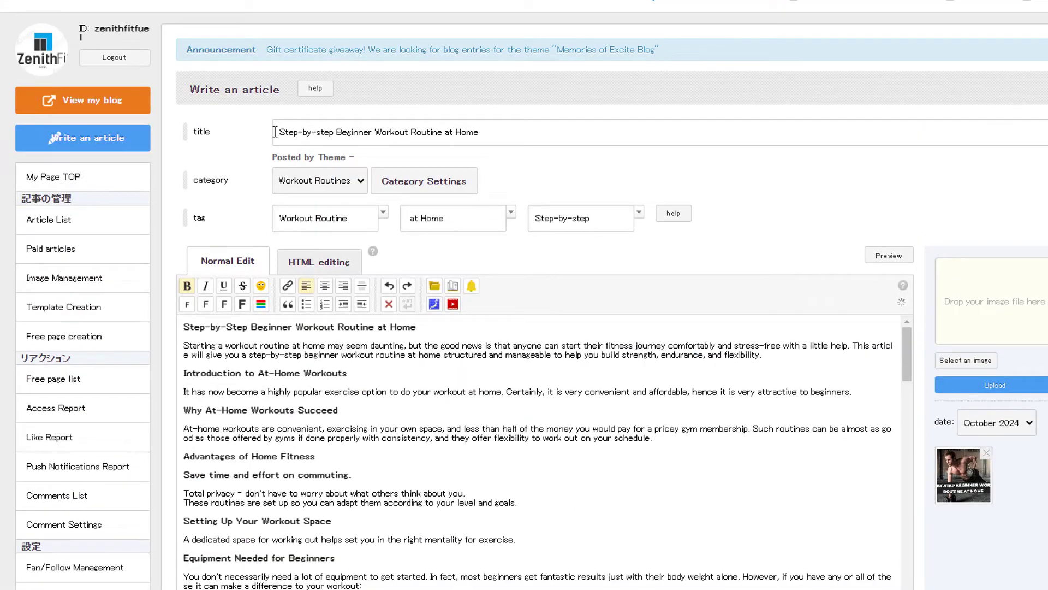
drag(275, 132, 435, 140)
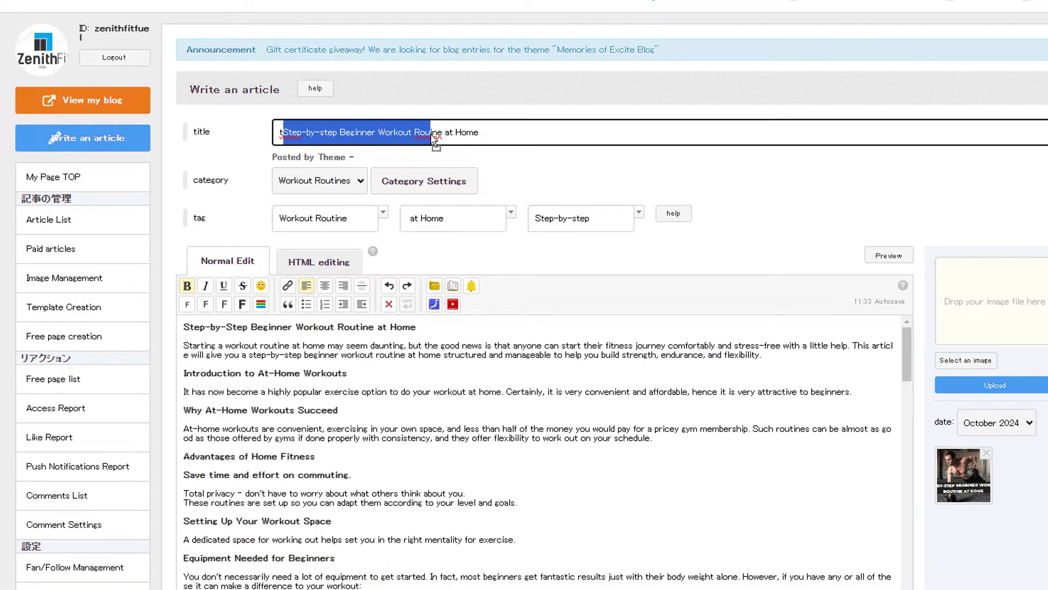
click(486, 141)
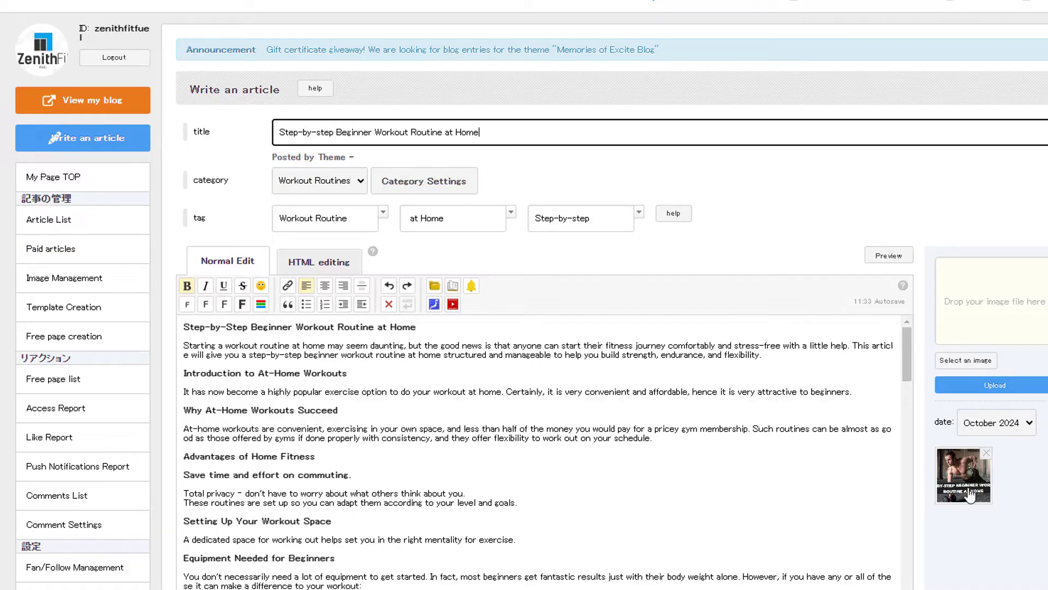
scroll(546, 436, down, 15)
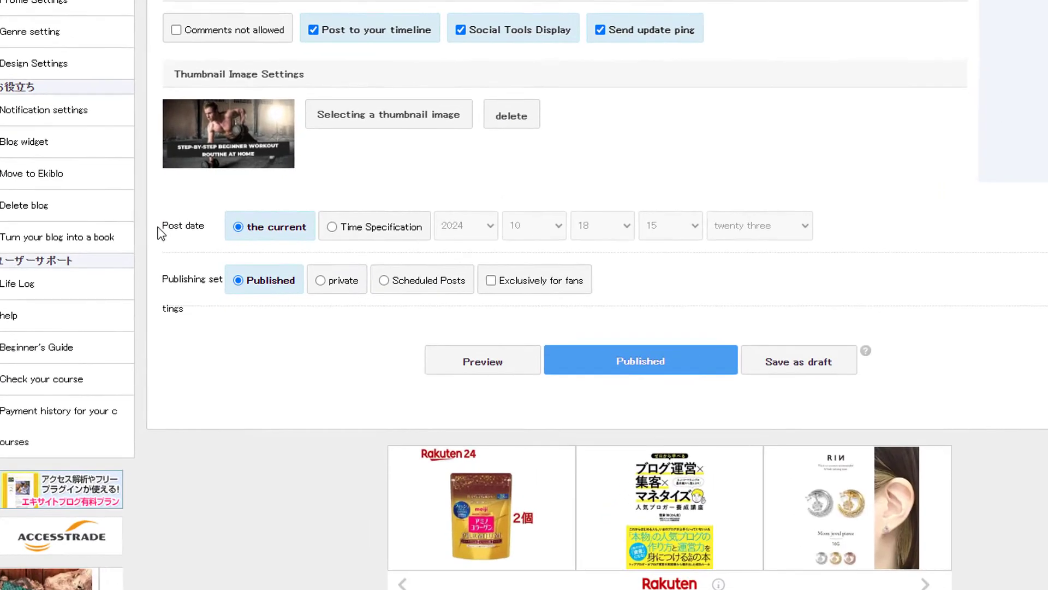
Switch the post date to Time Specification and set month 04, day 15, 12:14.
double_click(205, 221)
click(355, 230)
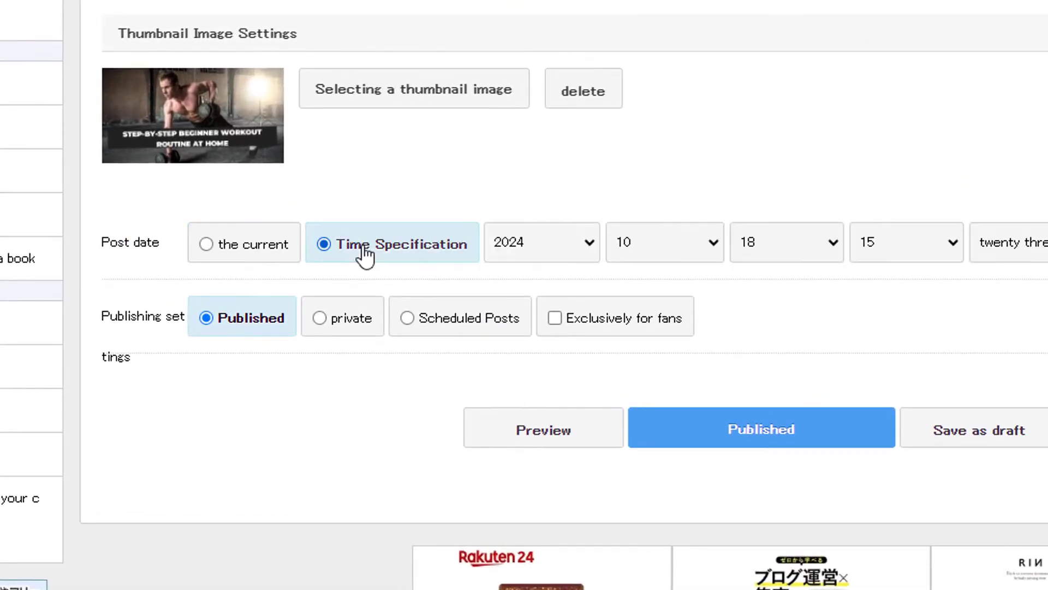
click(714, 248)
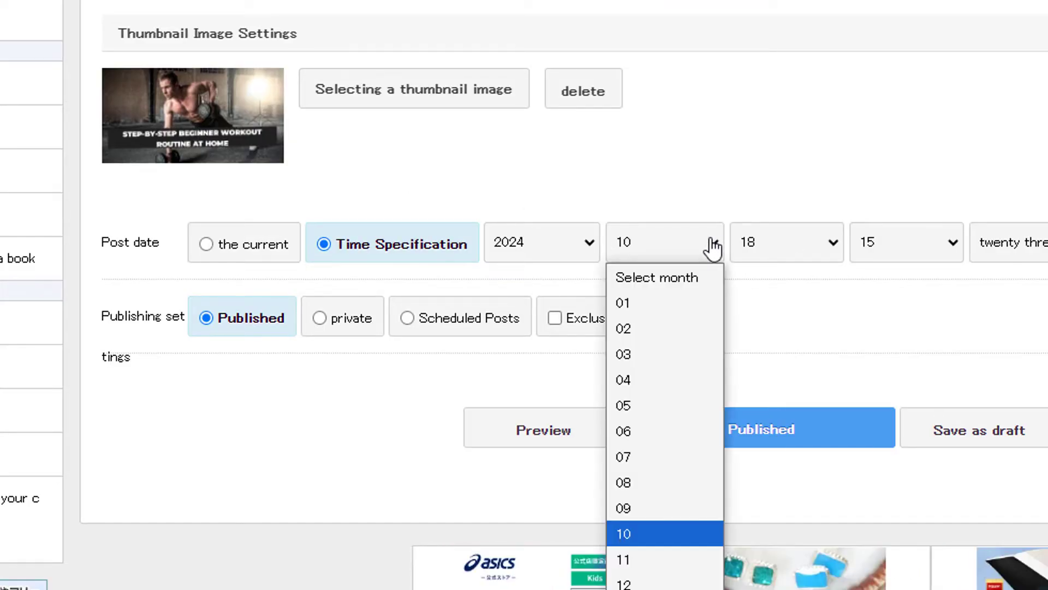
click(629, 378)
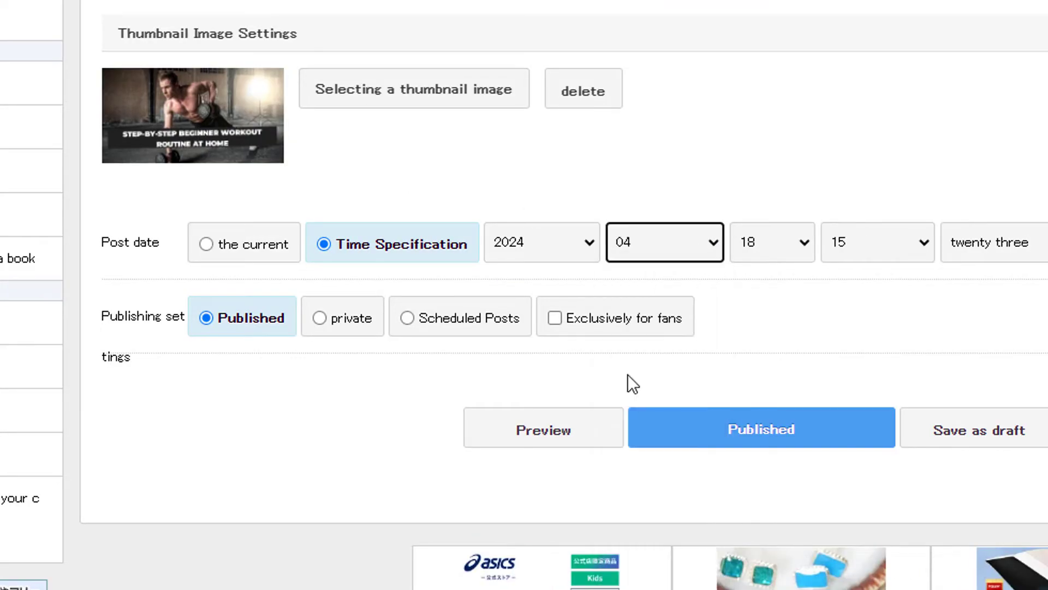
click(779, 251)
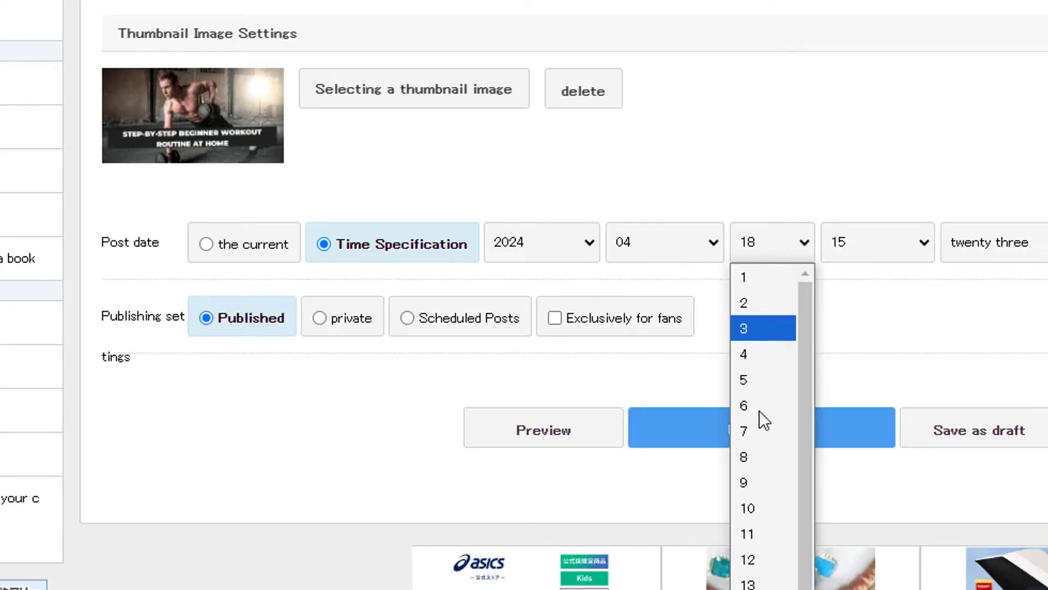
click(779, 554)
click(884, 232)
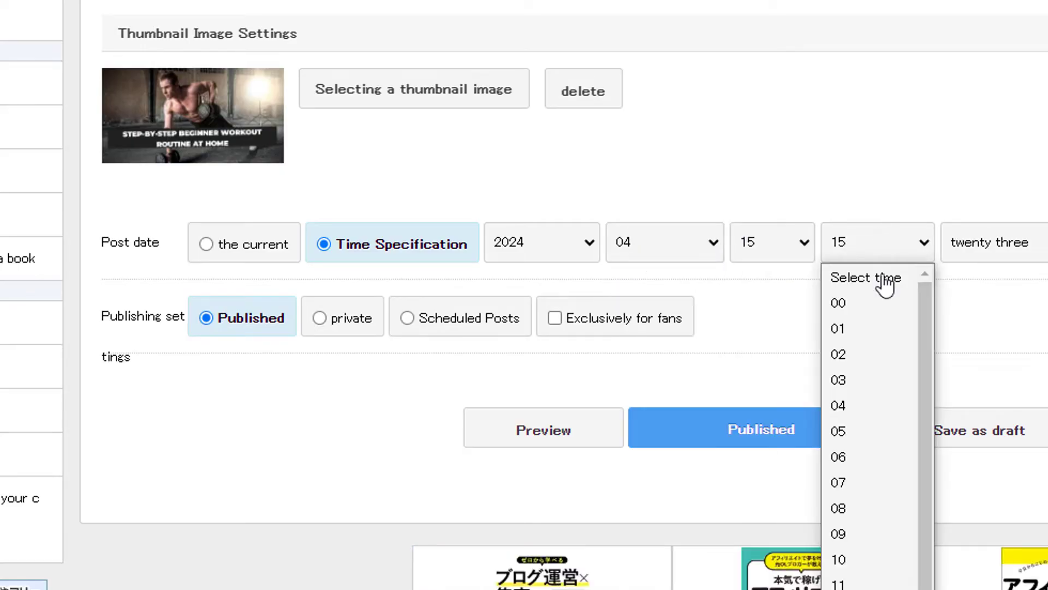
click(885, 587)
click(1024, 232)
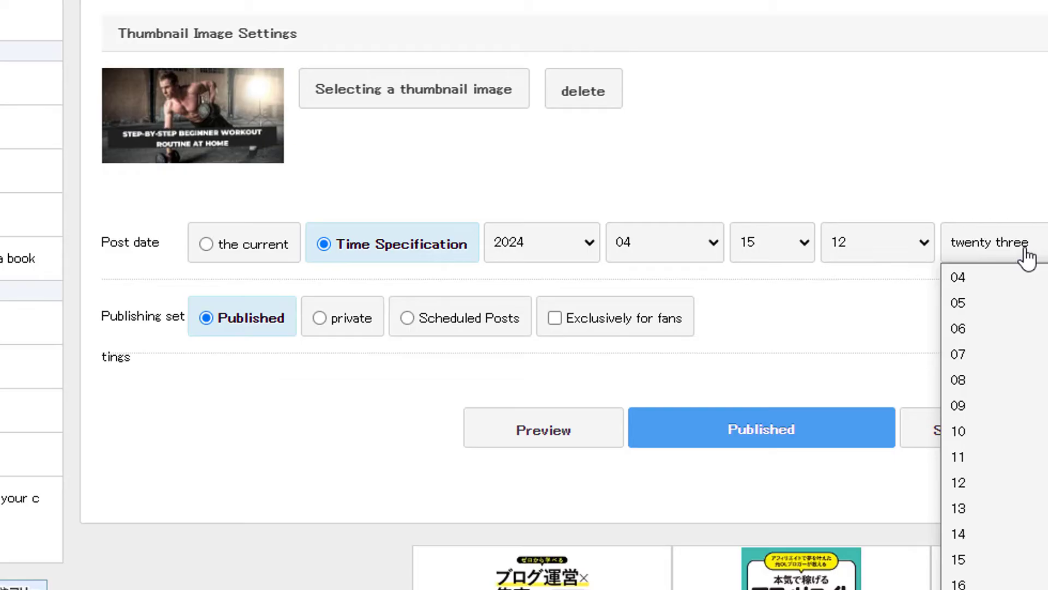
click(1036, 535)
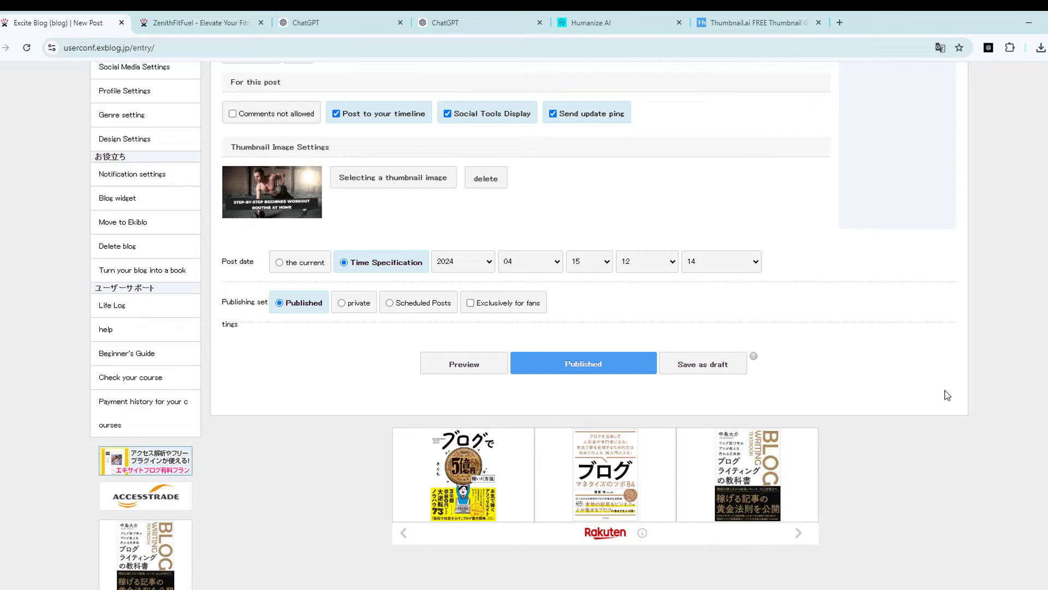
Review the article title, then reload the live ZenithFitFuel blog to show the new article.
scroll(1046, 480, up, 3)
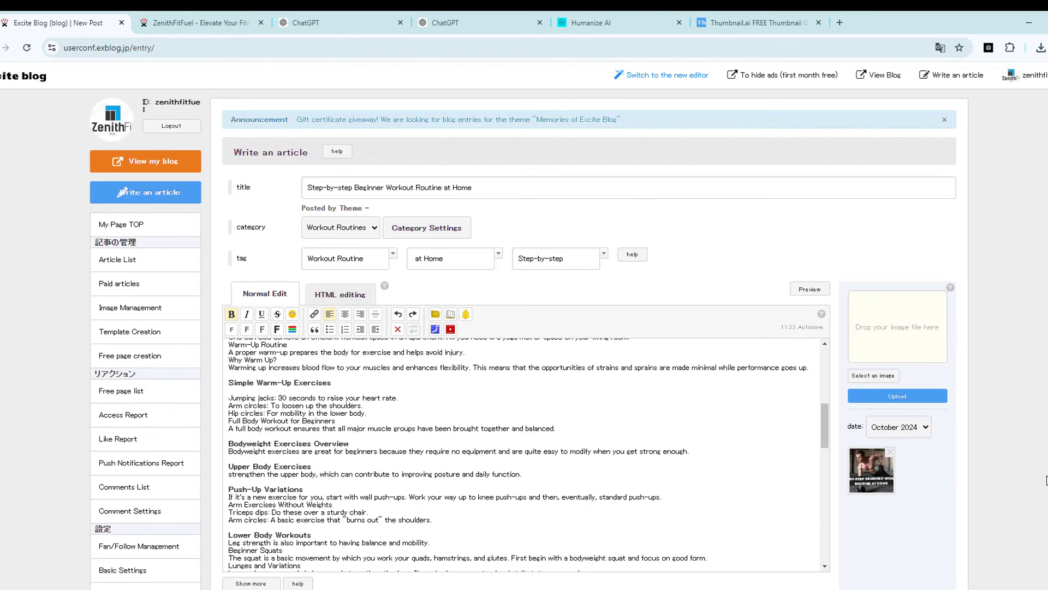
scroll(1002, 437, down, 2)
scroll(712, 297, up, 2)
click(489, 192)
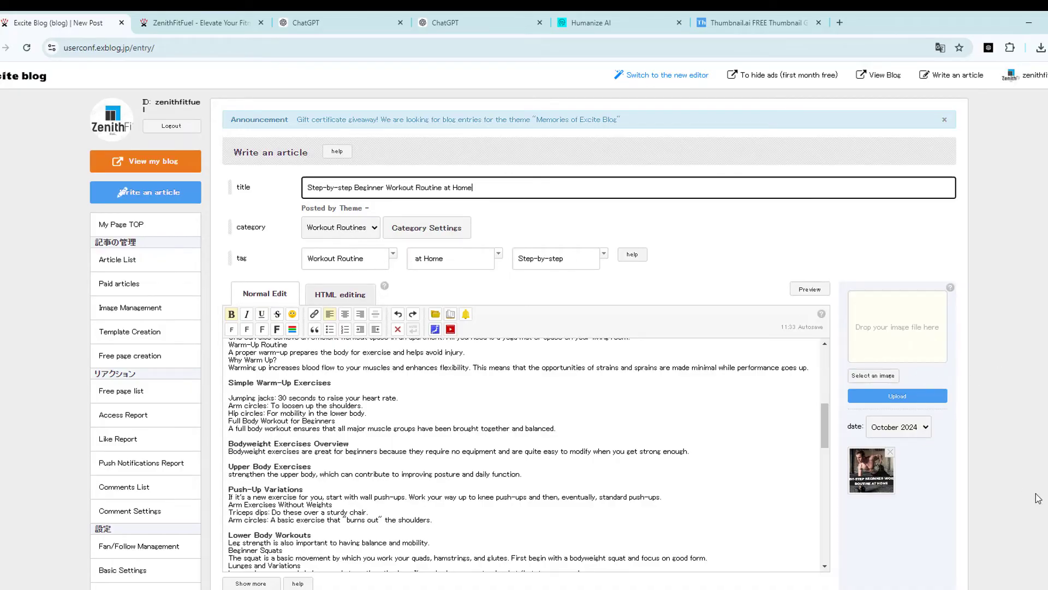
scroll(590, 379, down, 10)
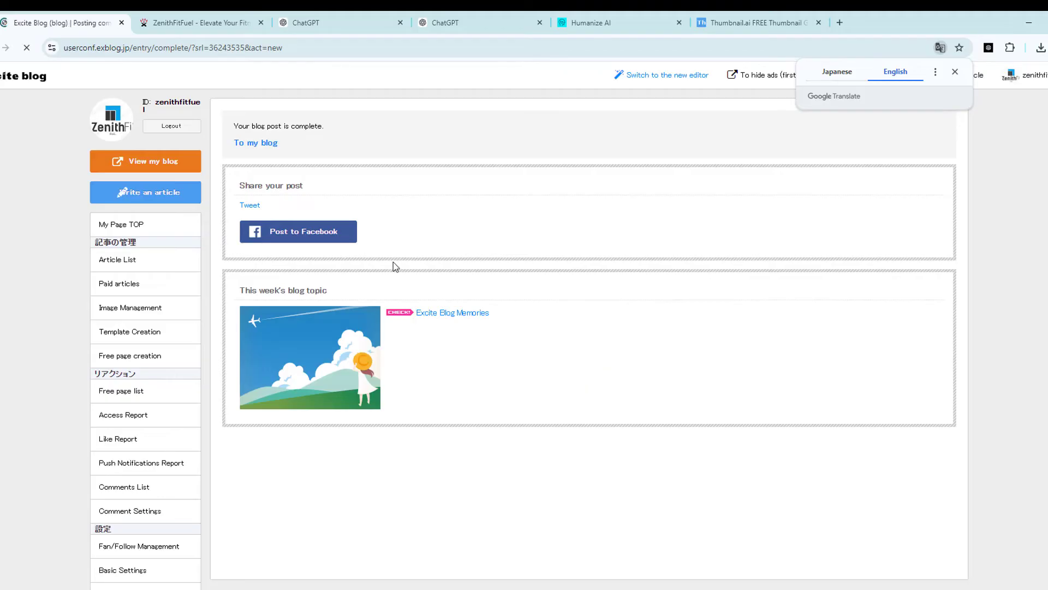
click(216, 22)
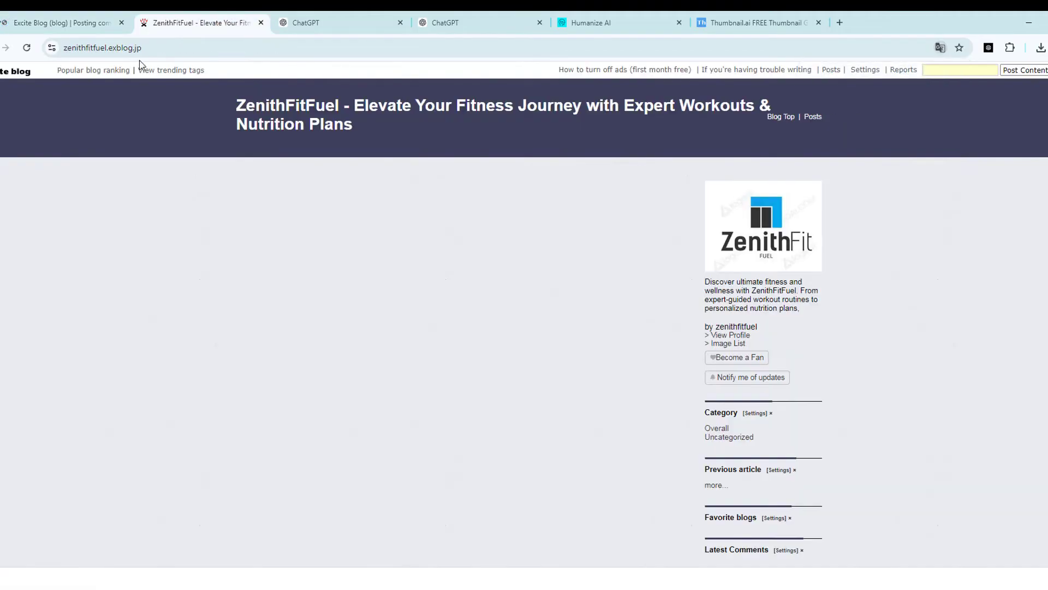
click(28, 51)
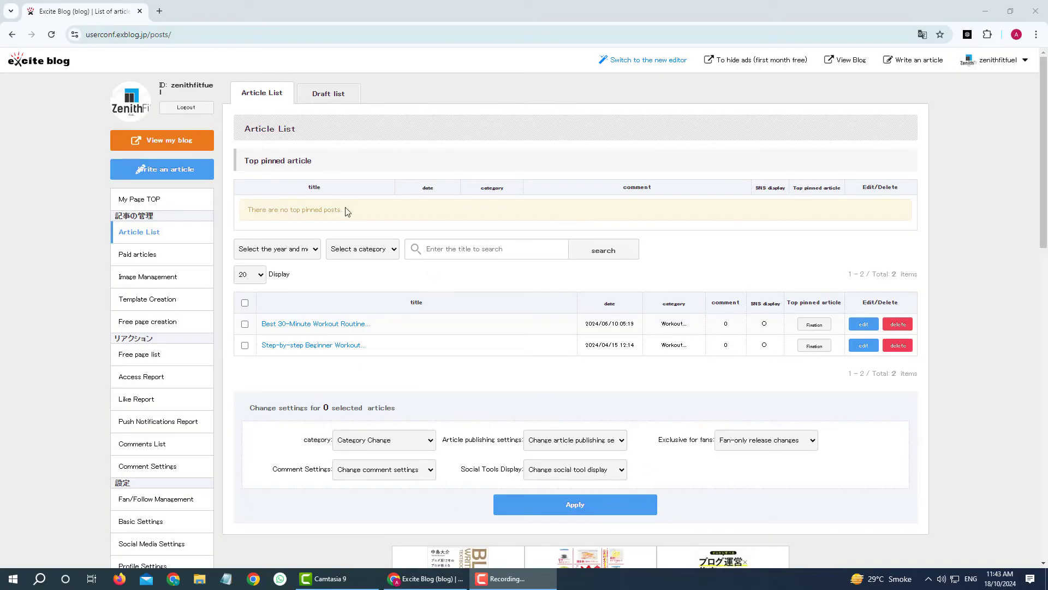
click(159, 11)
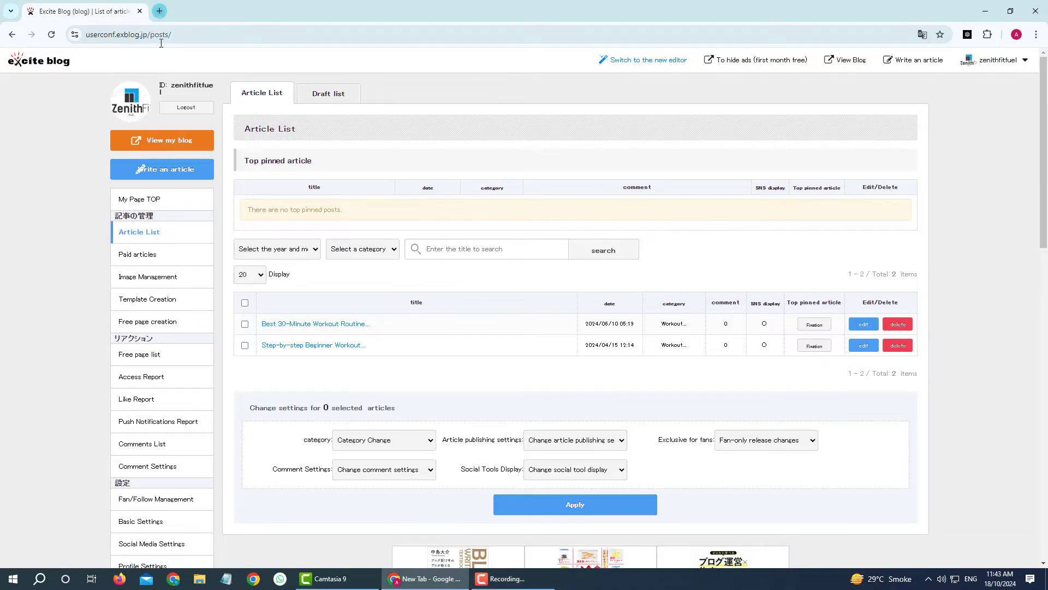
Load analytics.google.com in the new tab and choose Start measuring.
click(175, 34)
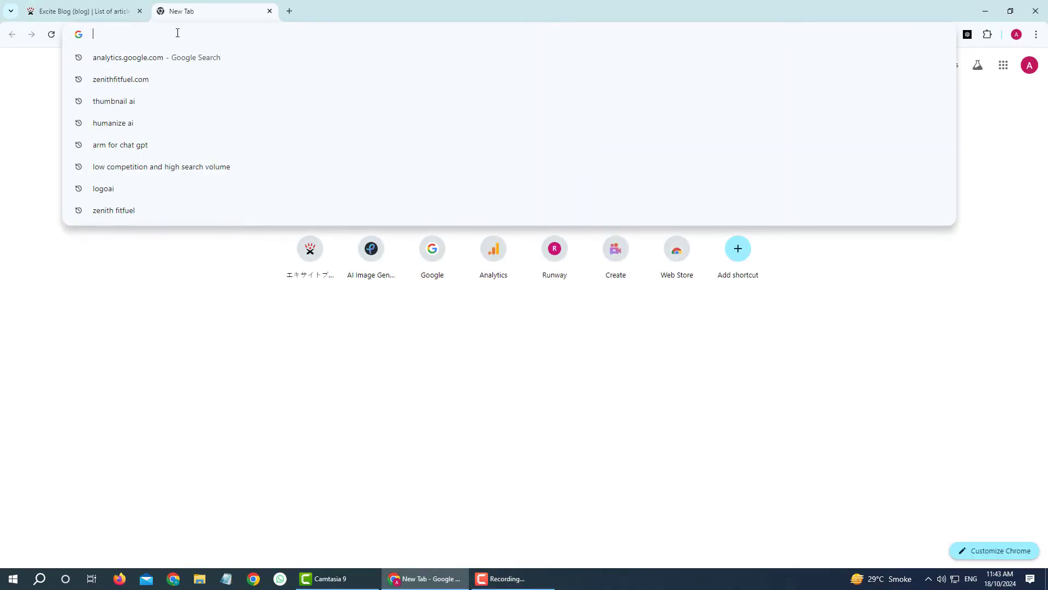
text(analytics.google.com)
drag(173, 36, 96, 39)
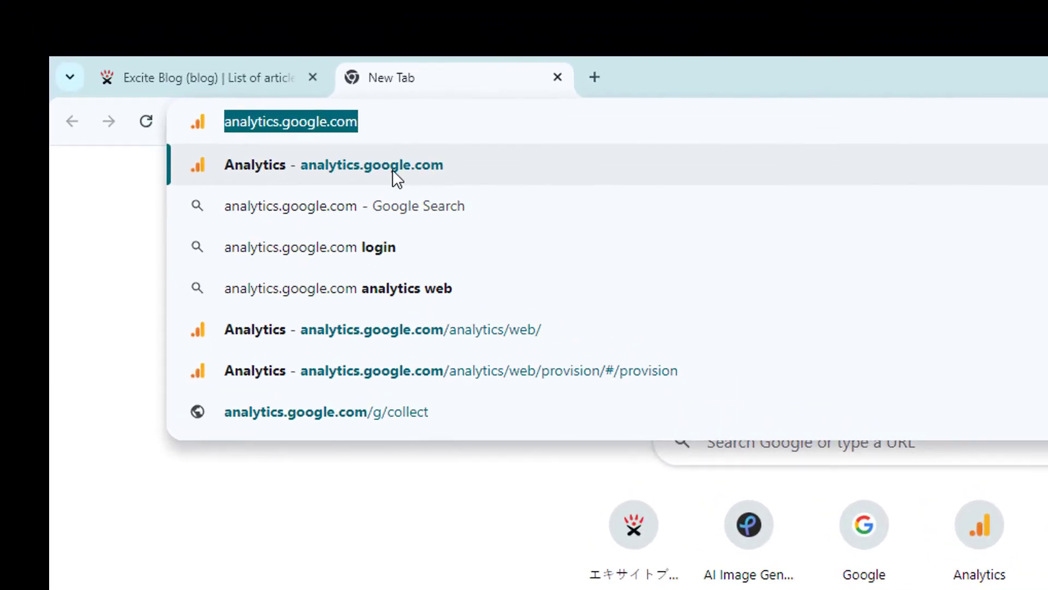
click(391, 126)
key(Return)
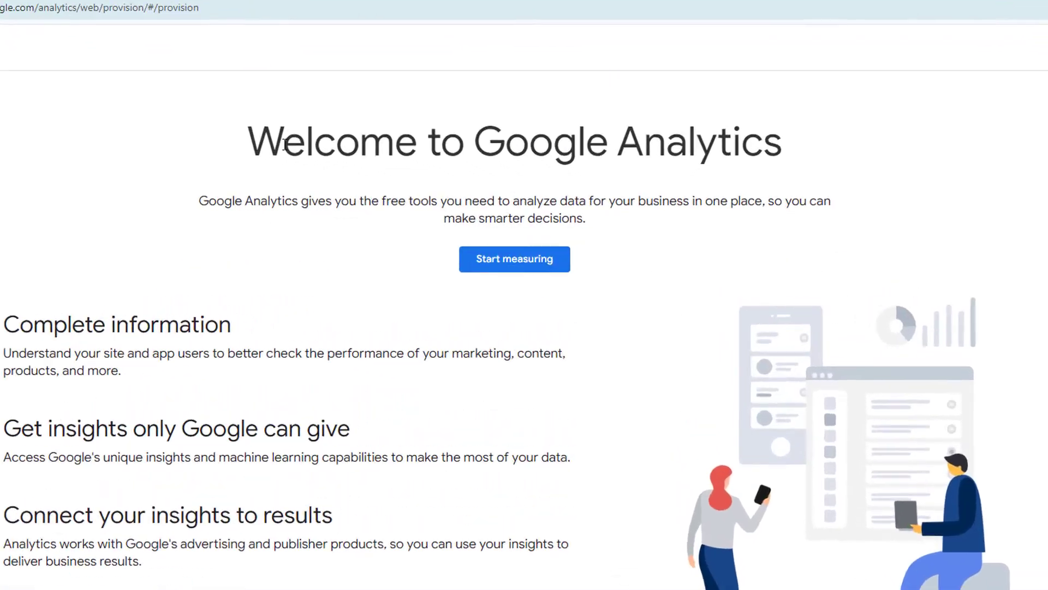
drag(251, 145, 848, 198)
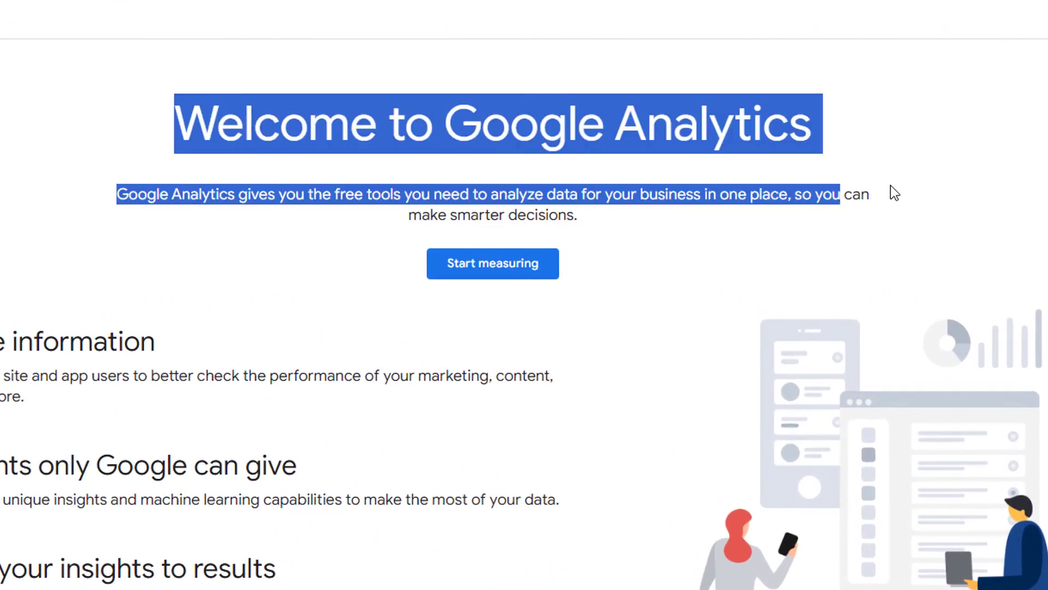
click(822, 142)
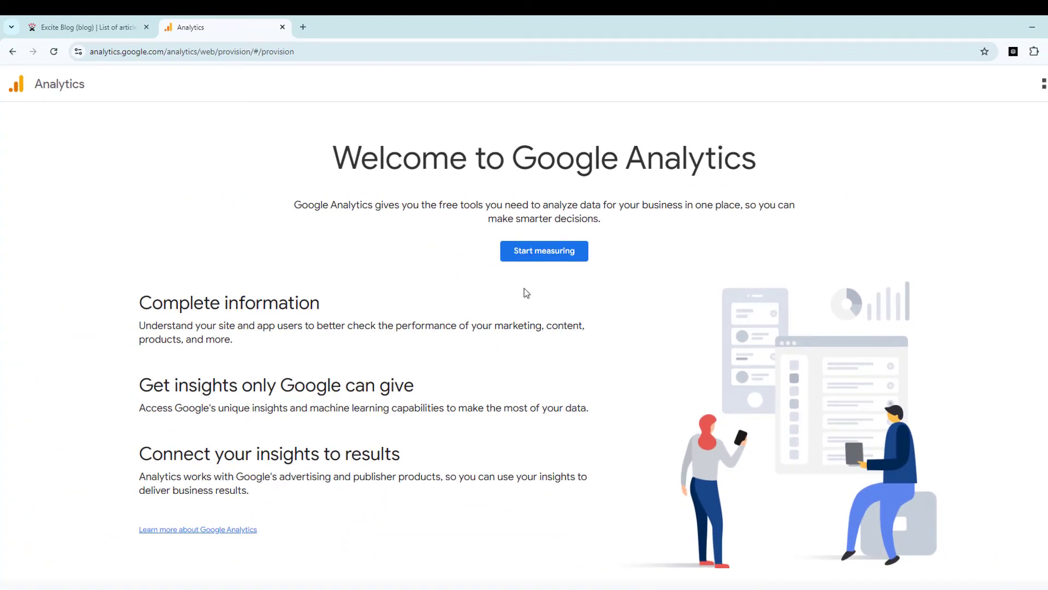
click(552, 256)
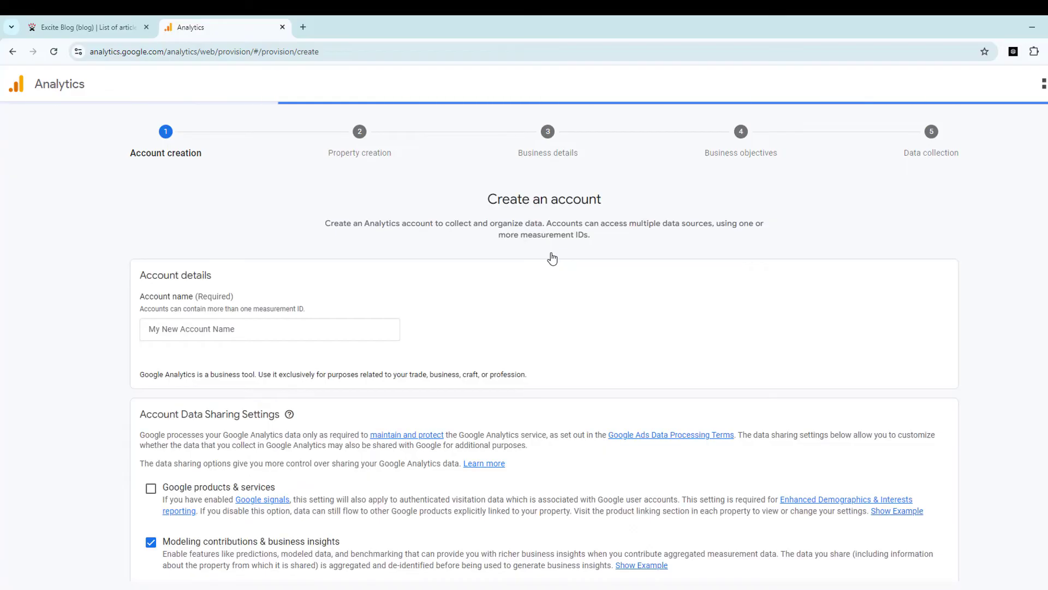
Copy the blog name 'zenithfitfuel' from the public blog's web address.
click(87, 26)
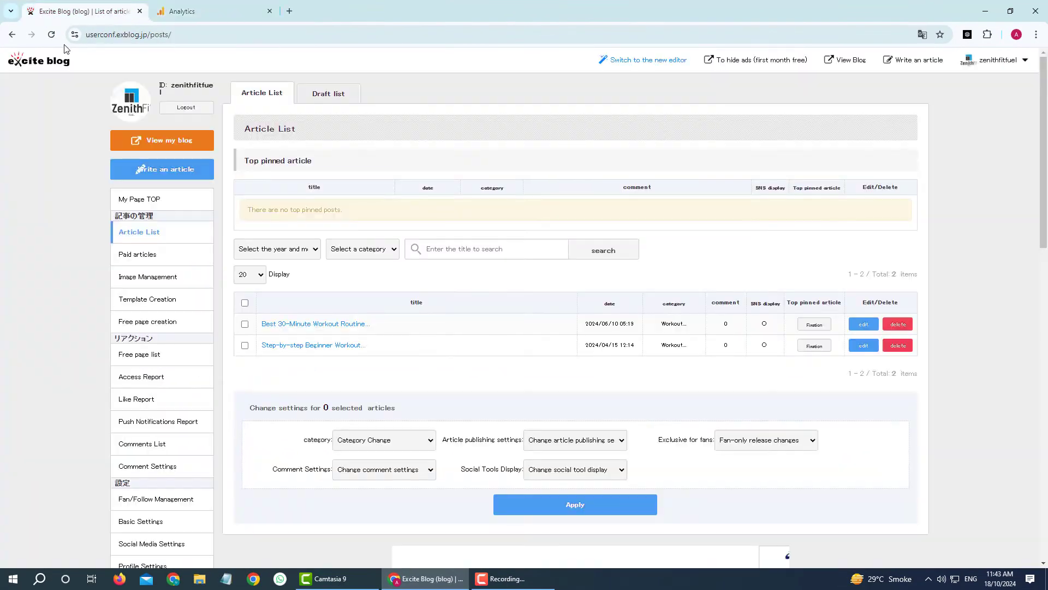
click(154, 138)
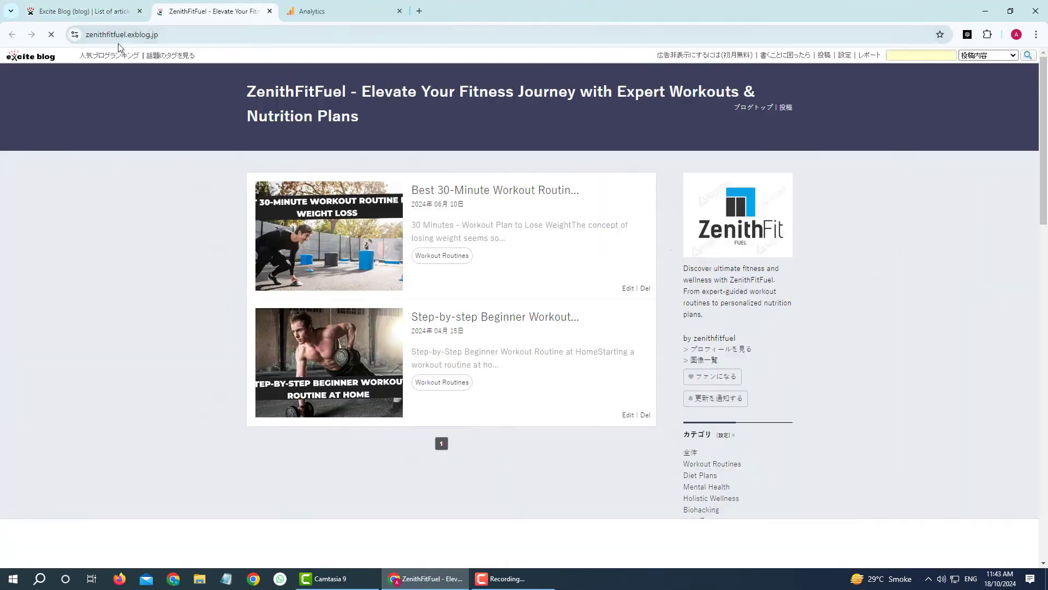
click(116, 35)
double_click(133, 37)
key(ctrl+c)
right_click(133, 37)
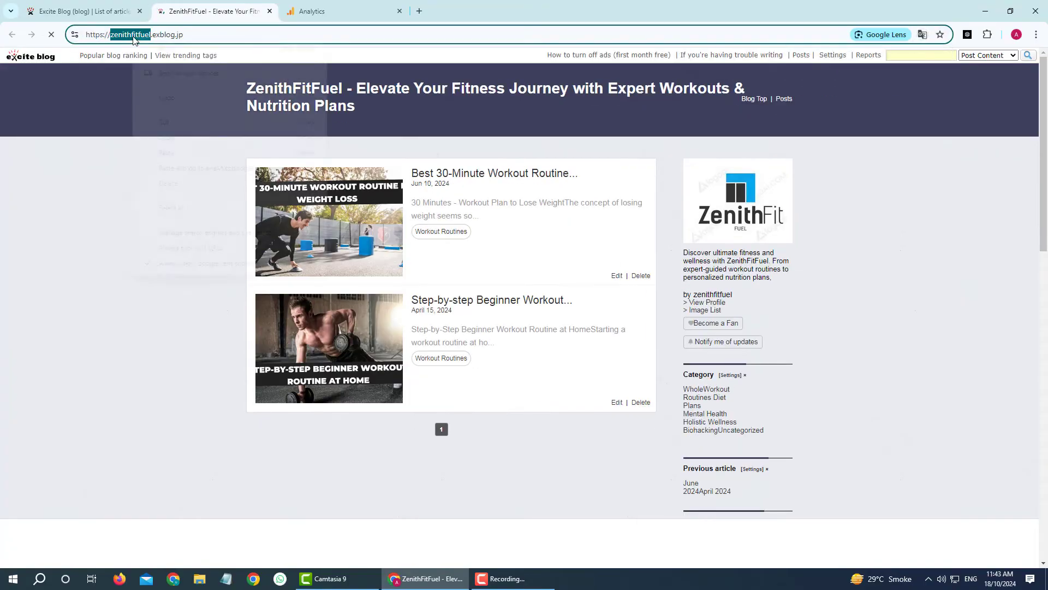
click(166, 140)
Name the Analytics account 'zenithfitfuel', enable sharing with Google products & services, and continue.
click(311, 12)
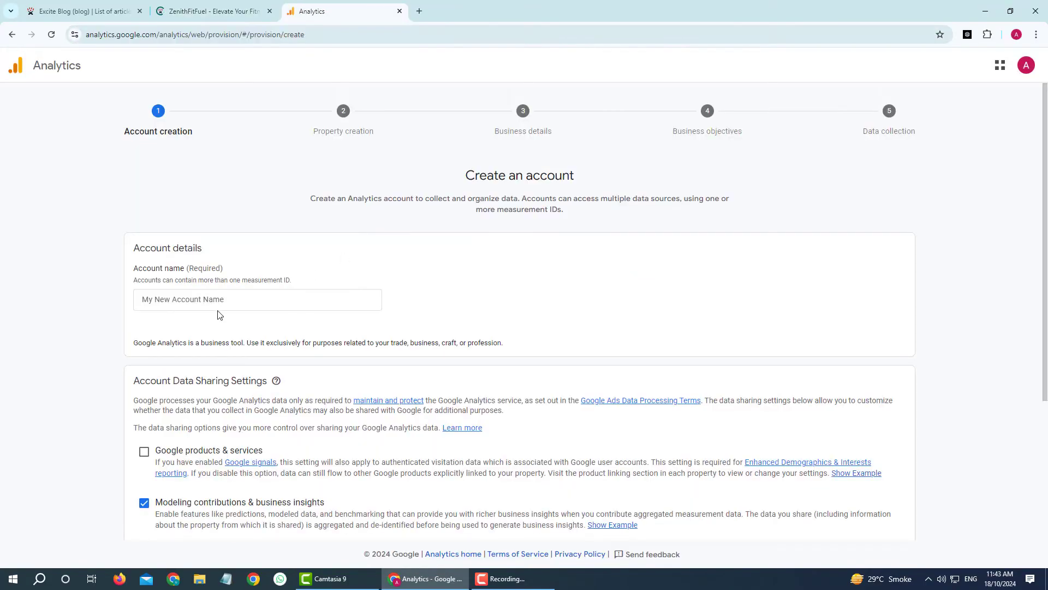
click(219, 304)
key(ctrl+v)
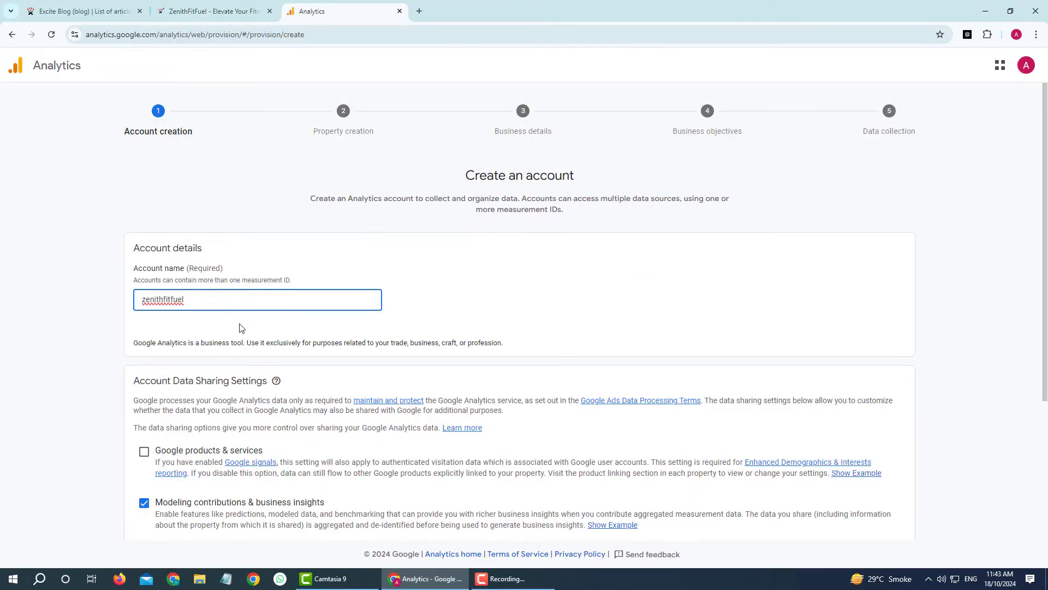
click(240, 328)
scroll(240, 328, down, 2)
click(144, 342)
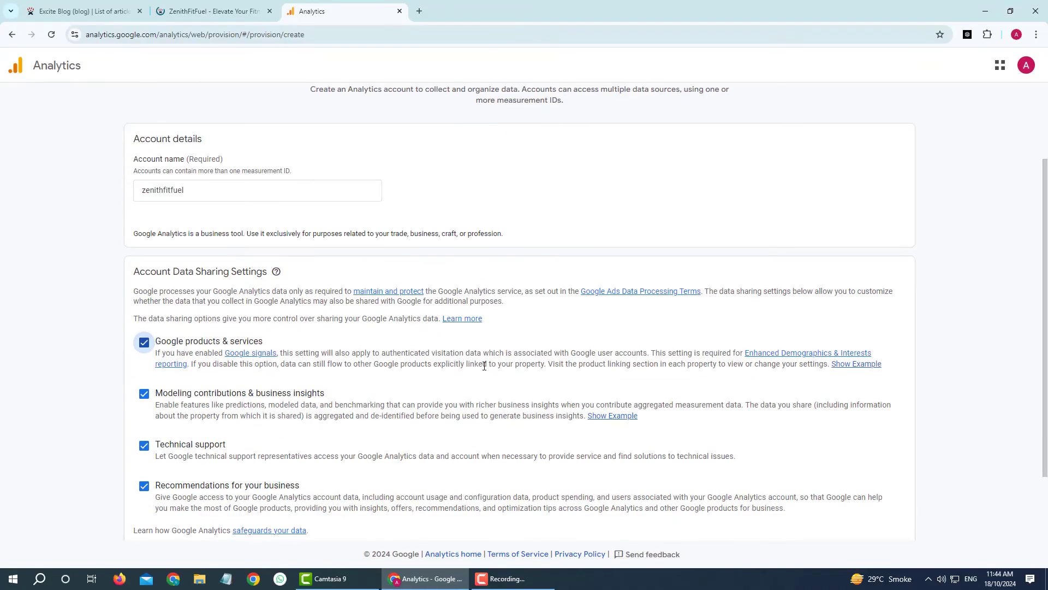
scroll(484, 366, down, 2)
click(150, 510)
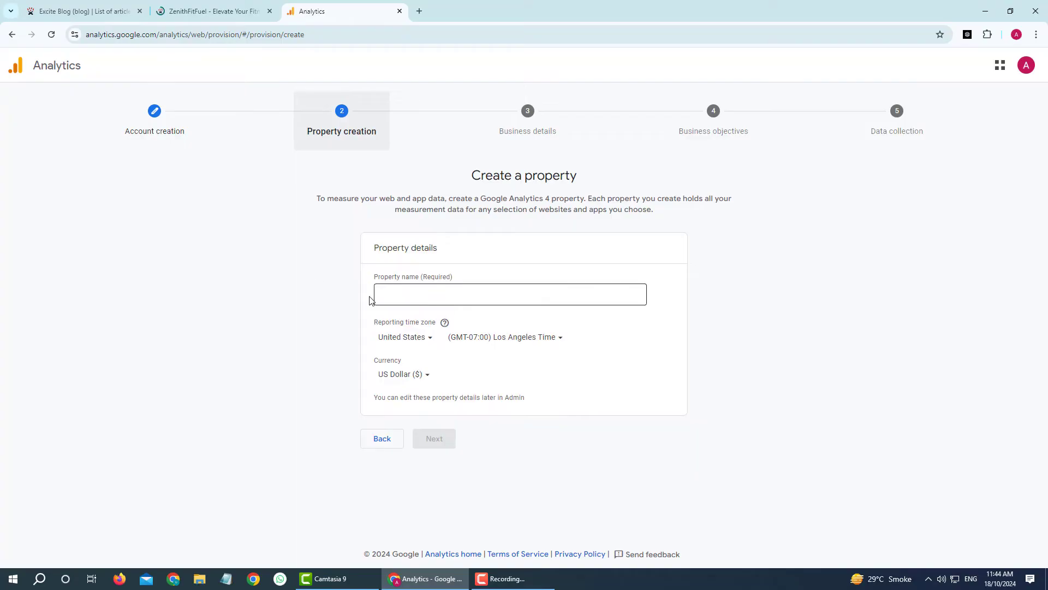
Name the property 'zenithfitfuel' and advance to the business details step.
drag(449, 249, 372, 250)
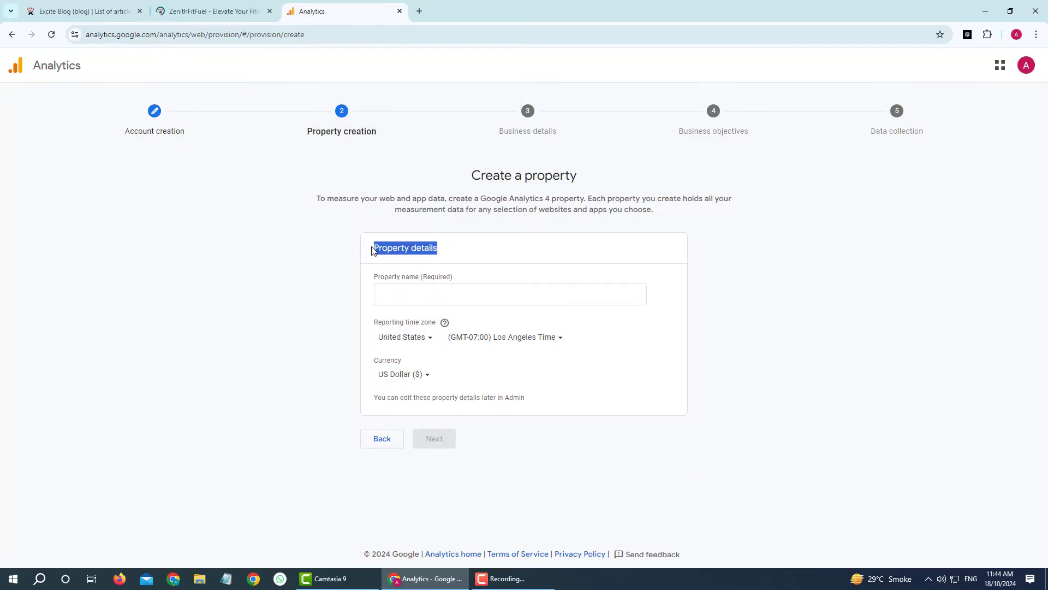
click(385, 296)
key(ctrl+v)
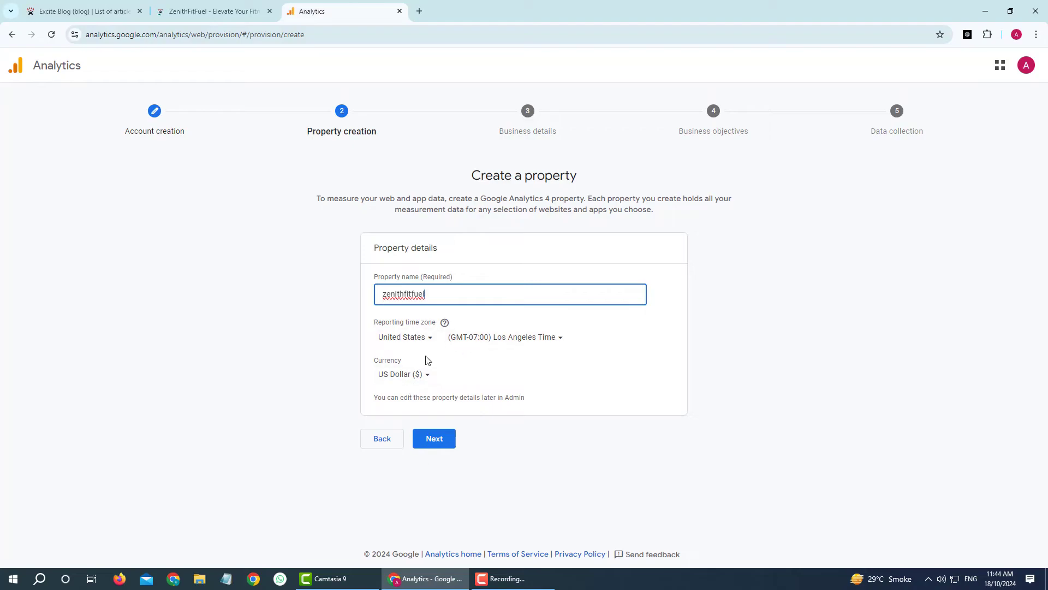
click(435, 440)
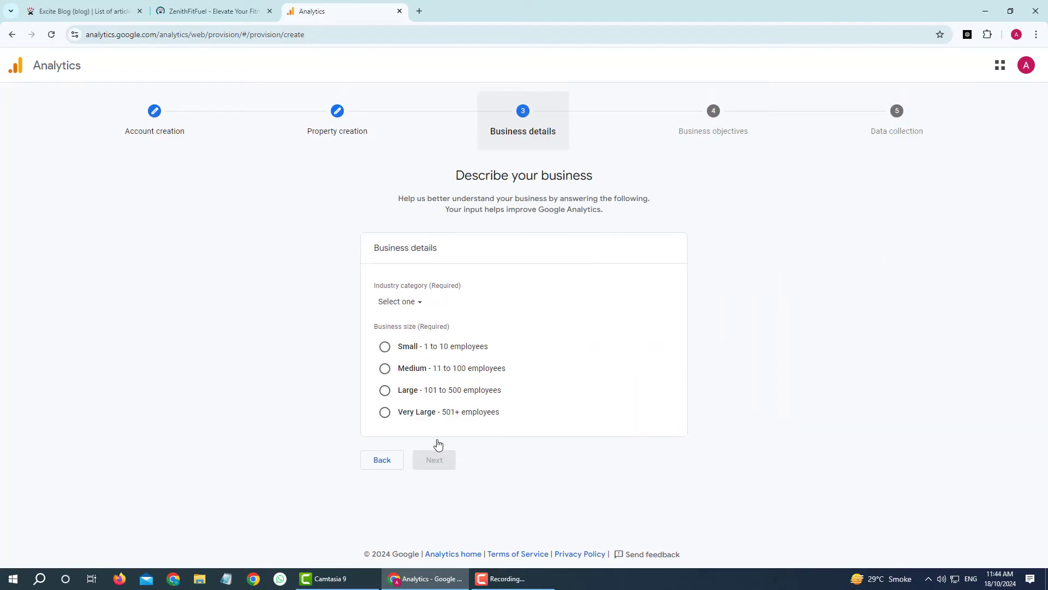
Set the industry to Beauty & Fitness, size to Small (1 to 10 employees), and objective to Leads.
click(418, 303)
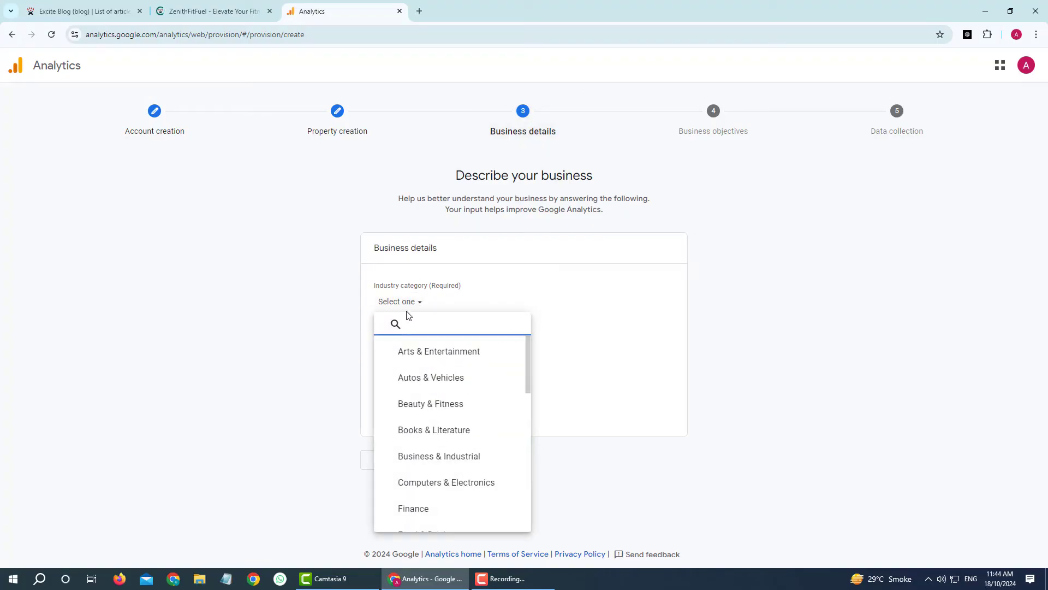
click(461, 289)
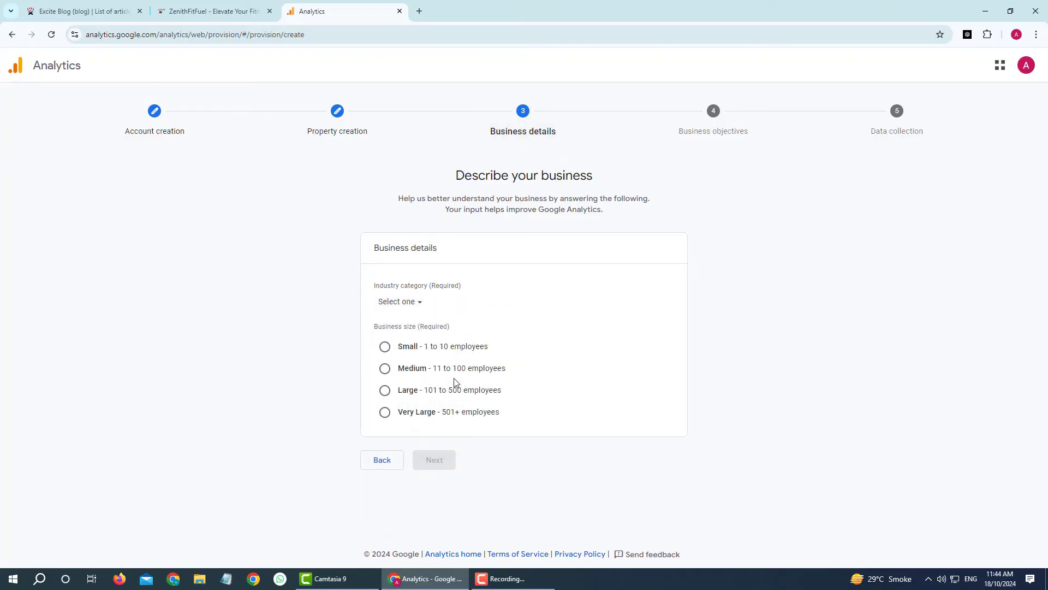
click(407, 308)
scroll(431, 382, down, 3)
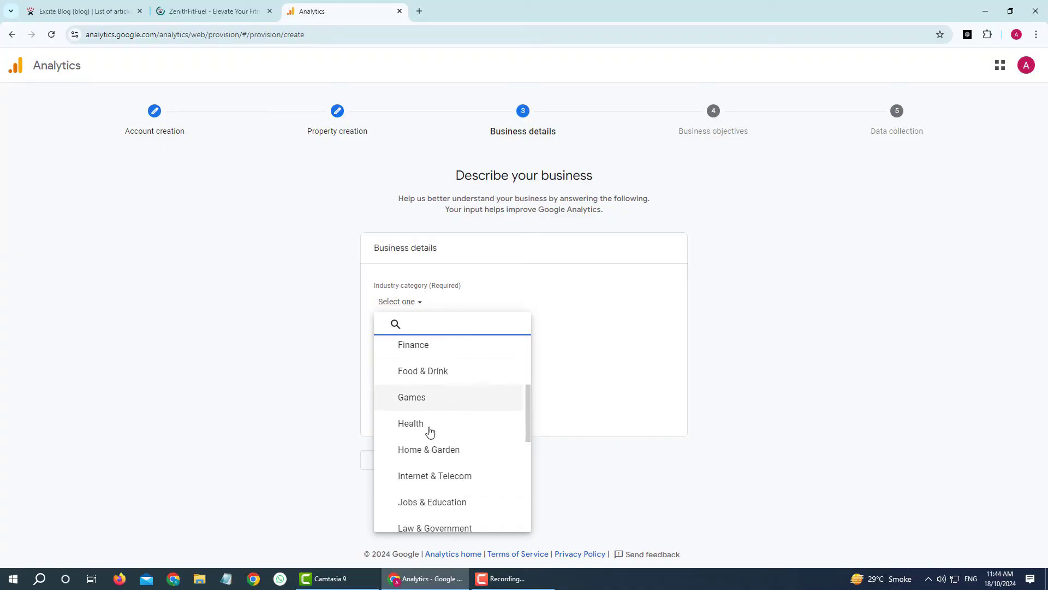
scroll(426, 431, up, 5)
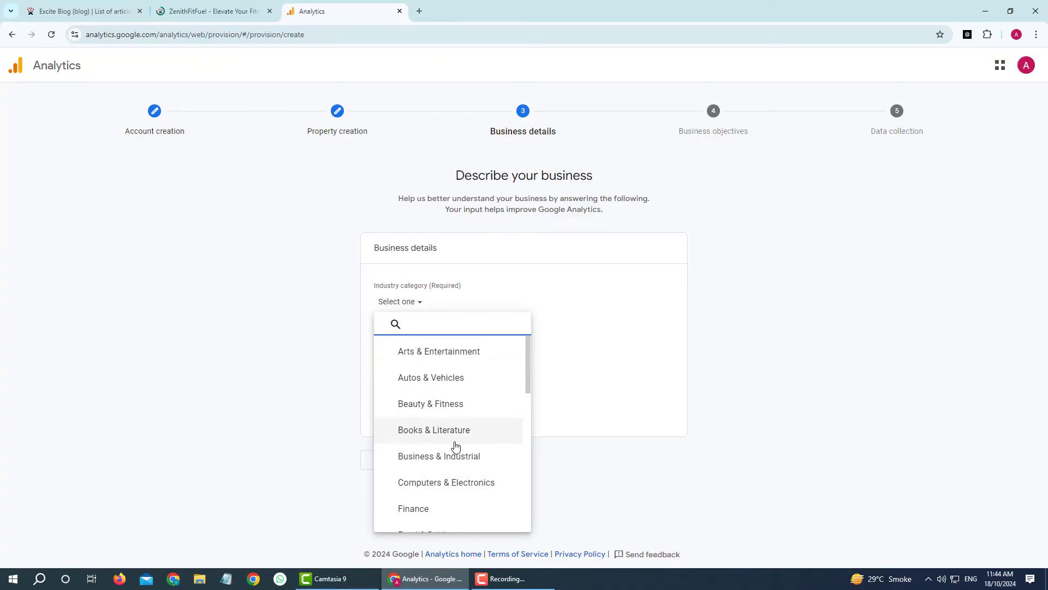
click(442, 408)
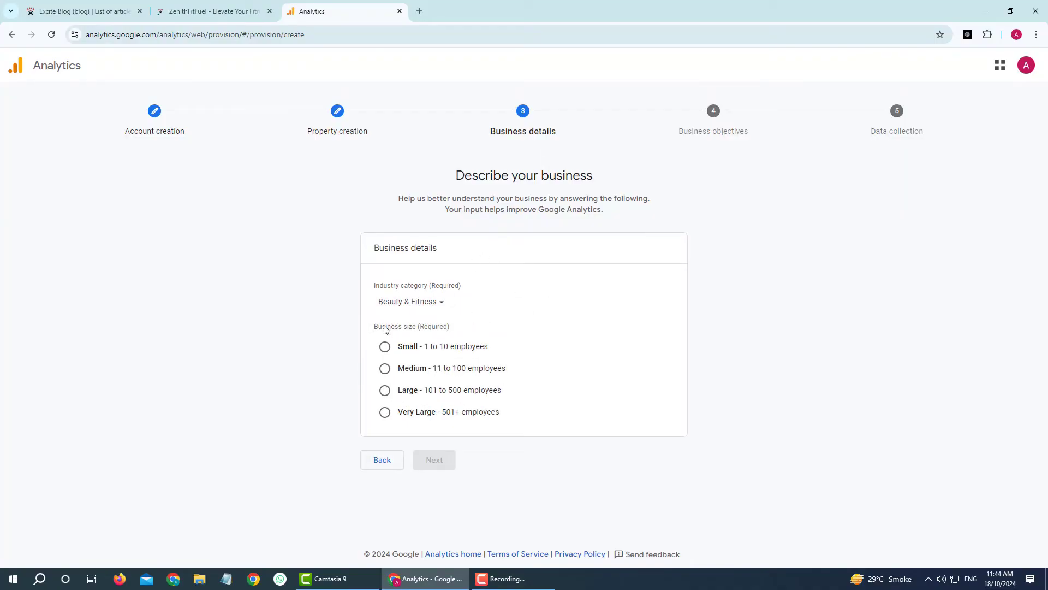
click(385, 346)
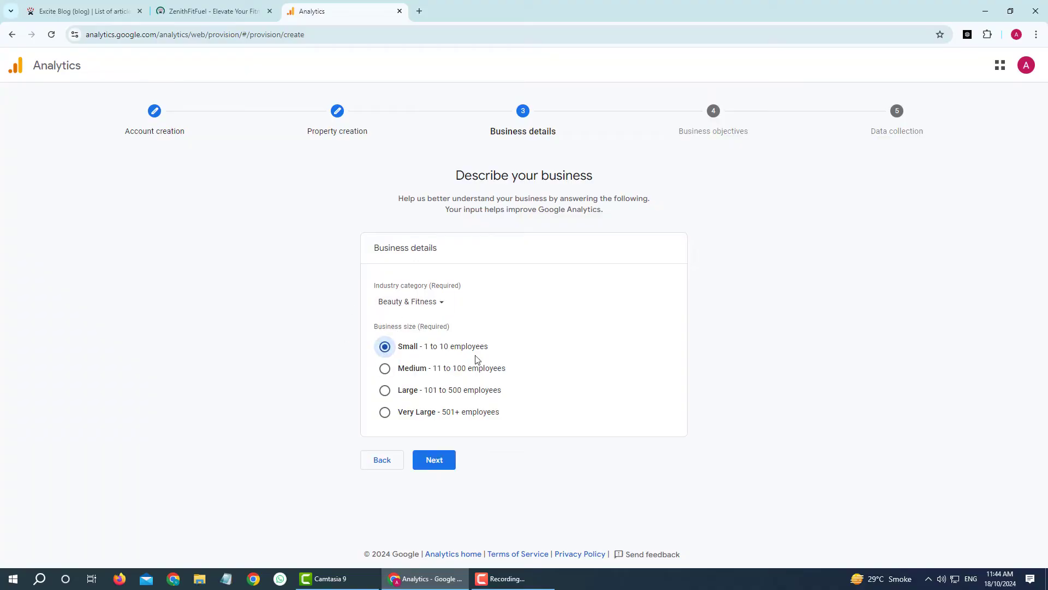
click(430, 461)
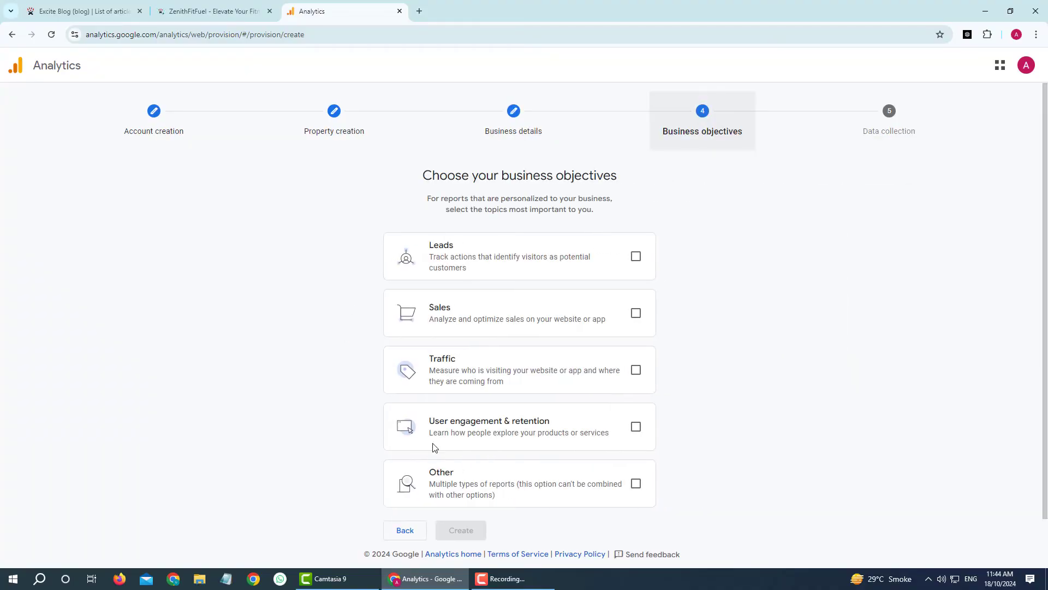
click(636, 256)
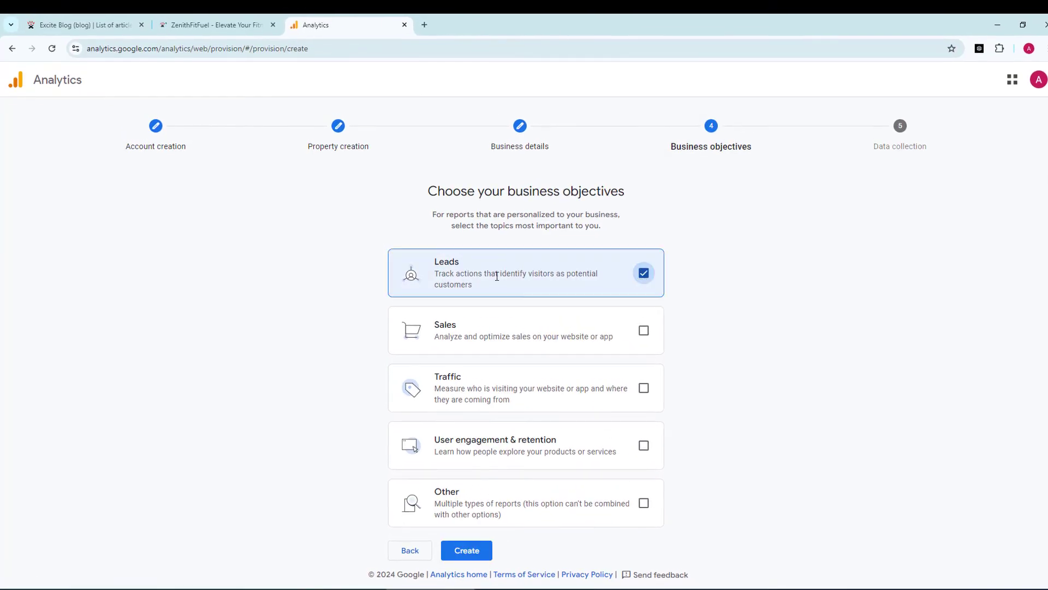
Create the account after ticking the GDPR and Measurement Controller terms and accepting the Terms of Service.
click(466, 550)
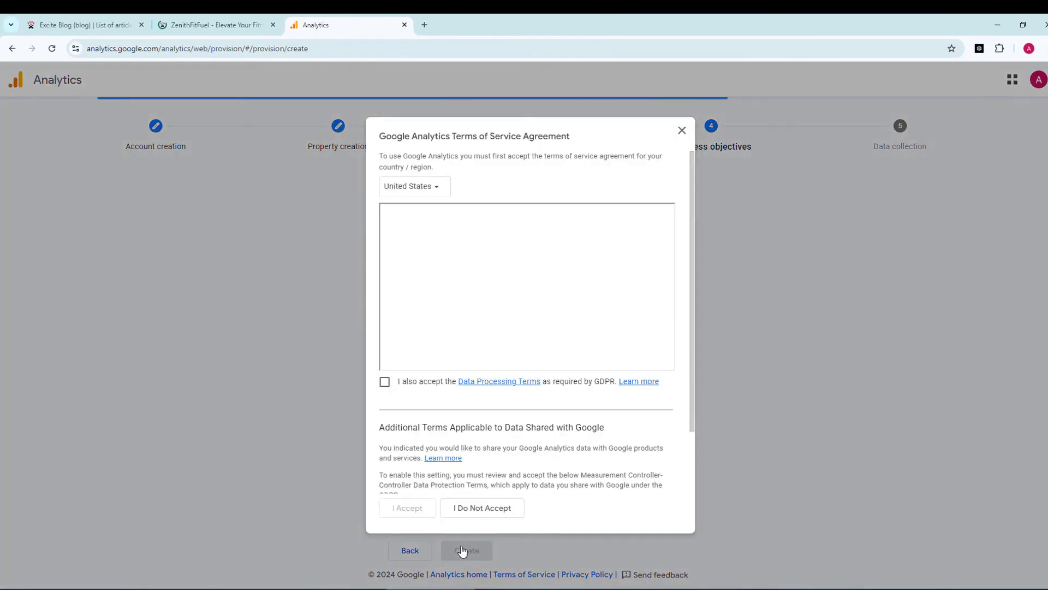
click(385, 382)
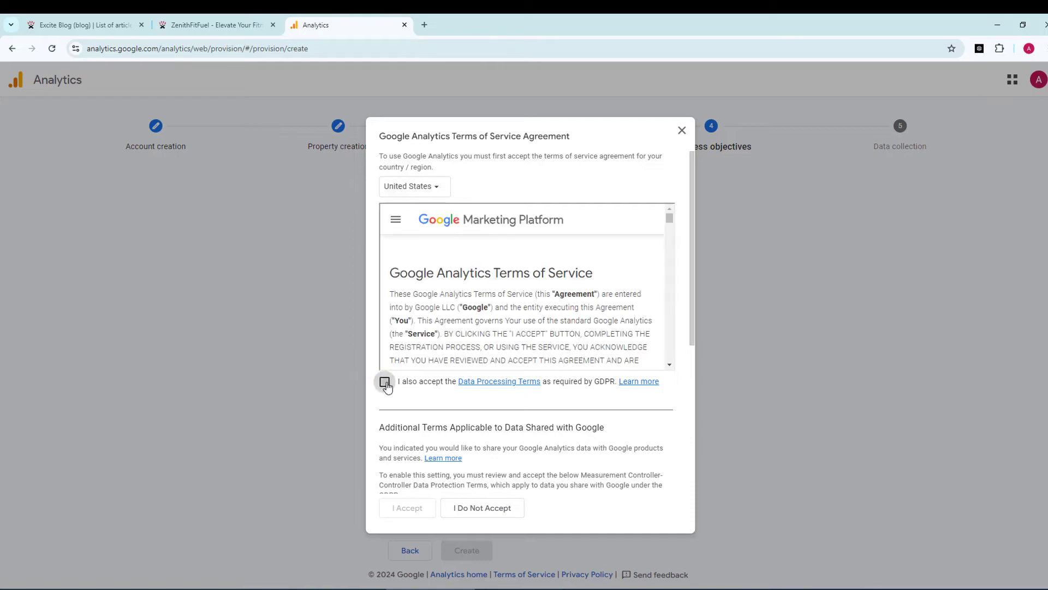
scroll(533, 223, down, 15)
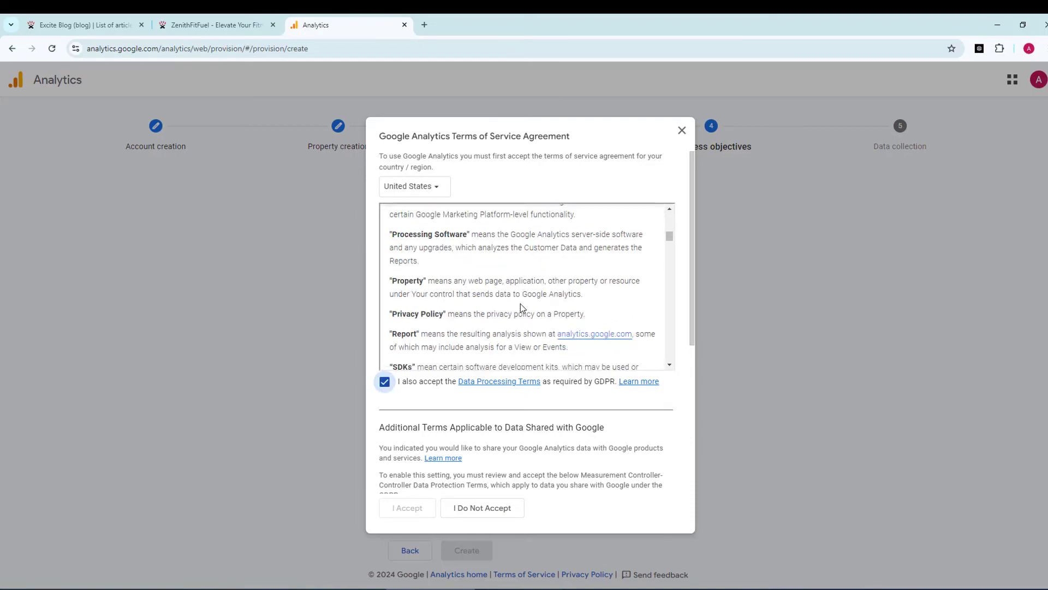
drag(692, 327, 692, 478)
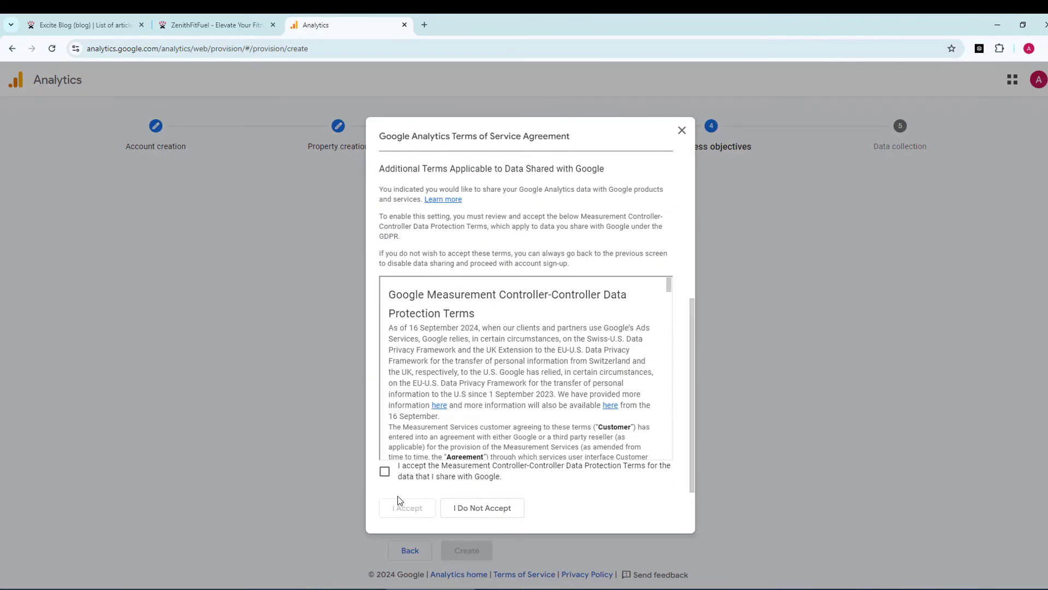
click(385, 472)
scroll(401, 449, down, 2)
scroll(435, 362, up, 2)
click(408, 507)
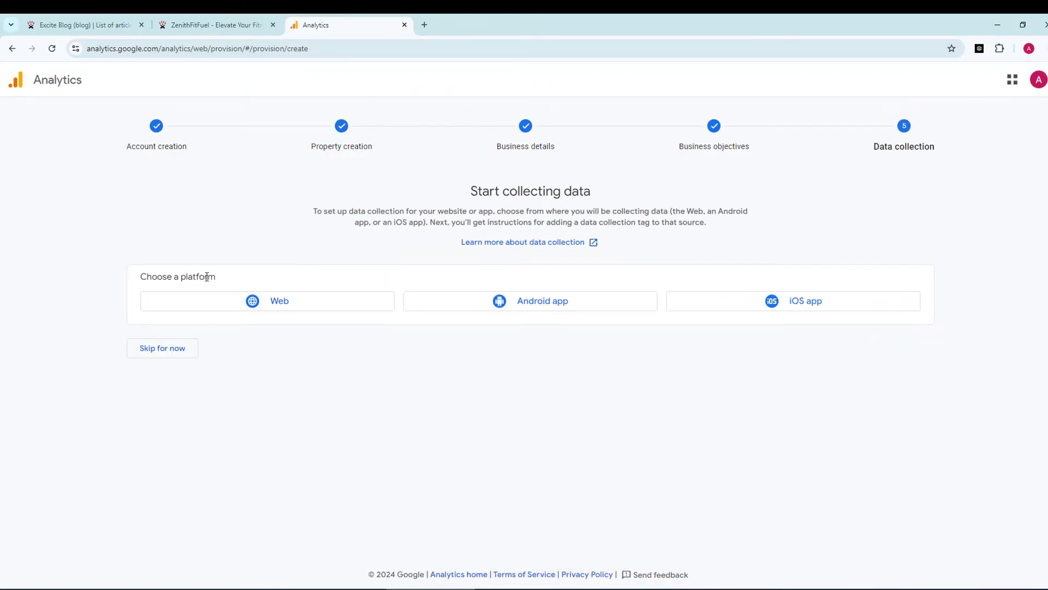
Choose the Web platform and name the stream zenithfitfuel.
drag(221, 279, 90, 277)
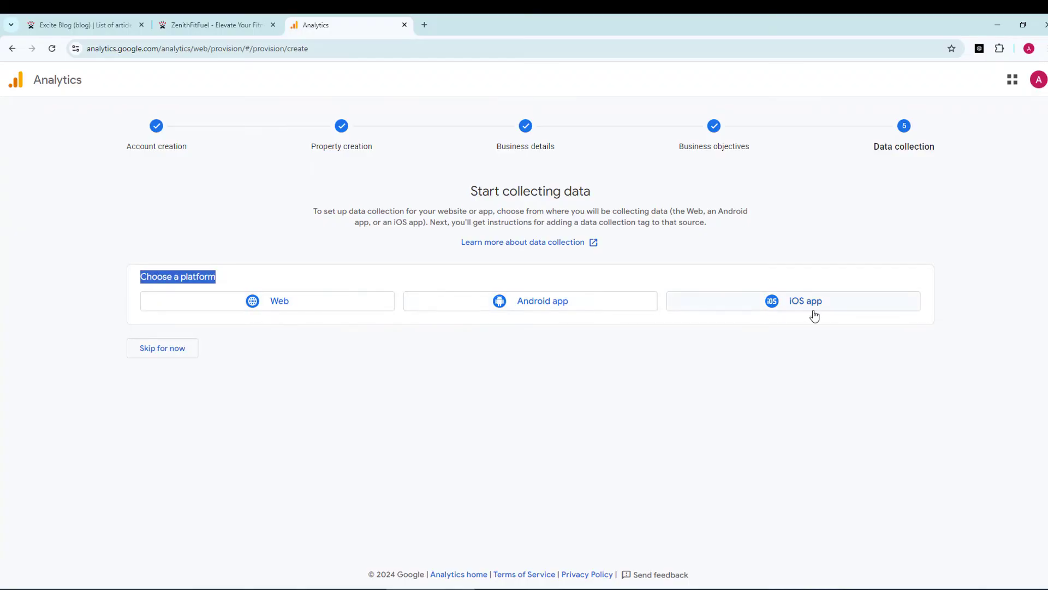
click(296, 304)
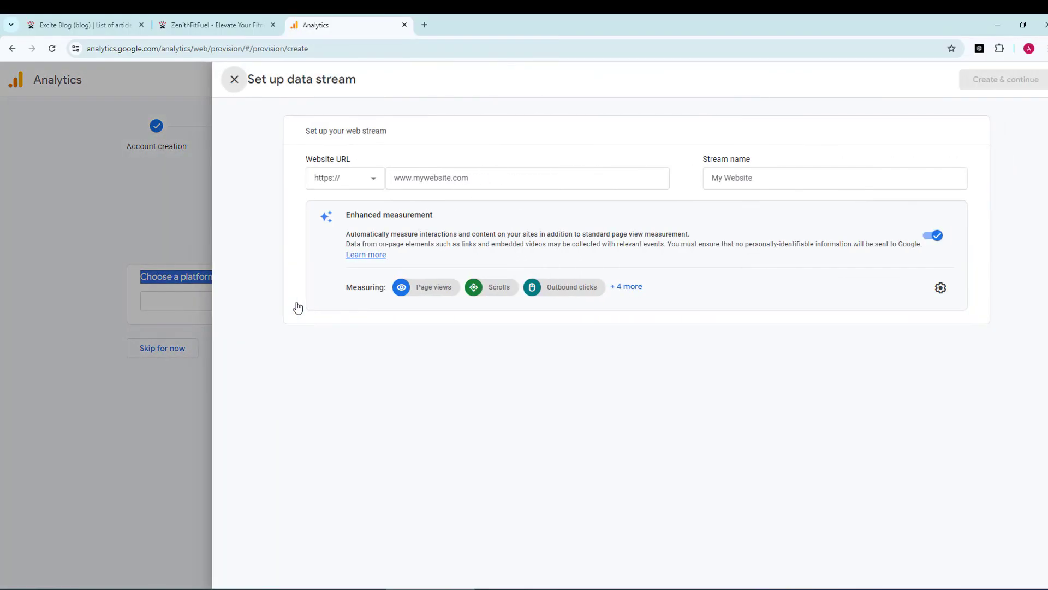
click(733, 180)
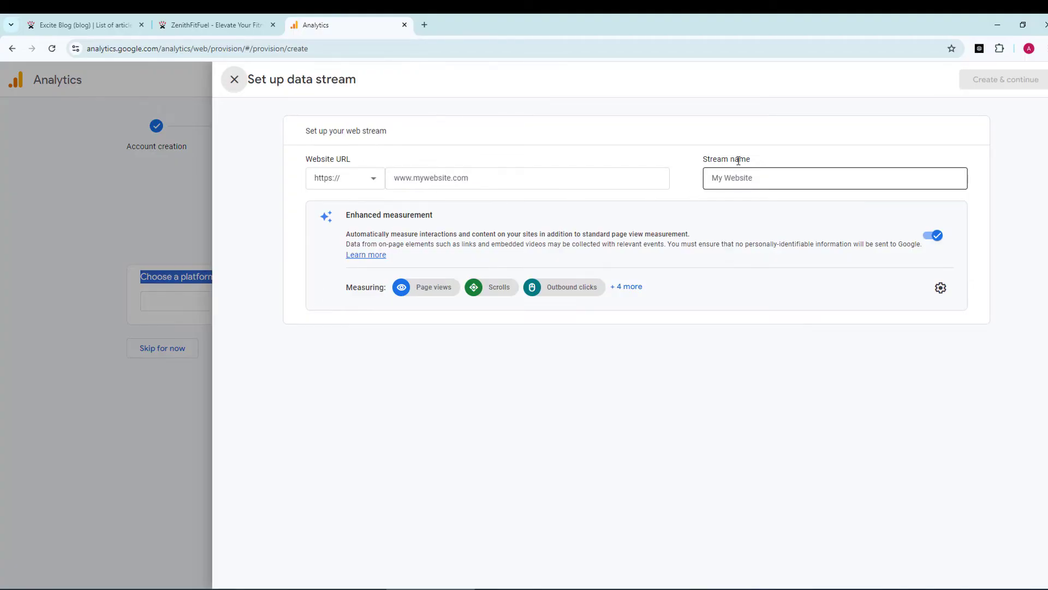
click(736, 179)
text(zenithfitfuel)
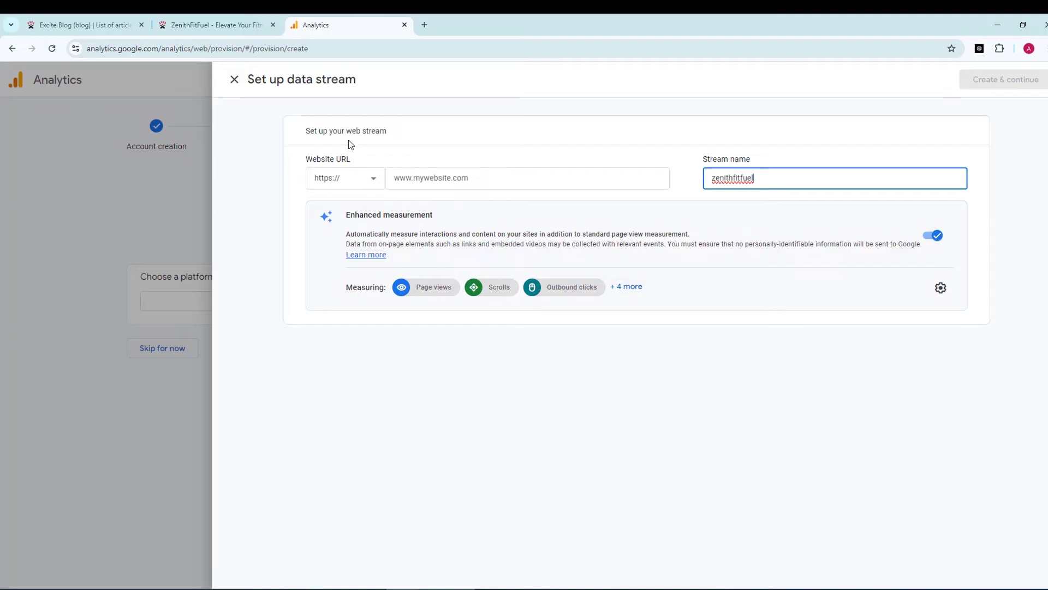
Enter the blog address zenithfitfuel.exblog.jp as the website URL and create the stream.
click(210, 24)
click(205, 49)
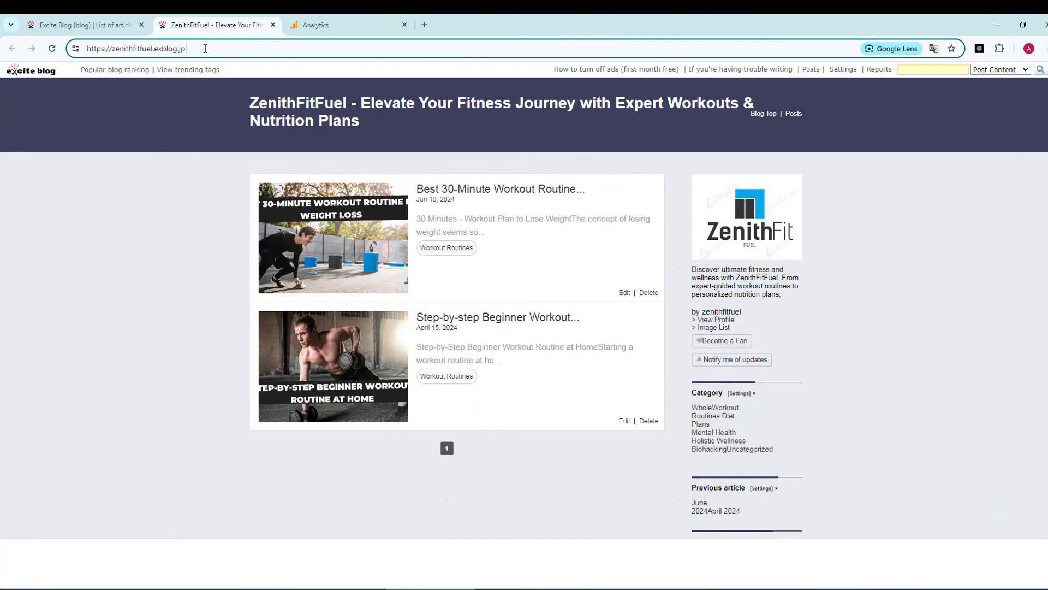
drag(204, 49, 114, 51)
right_click(122, 51)
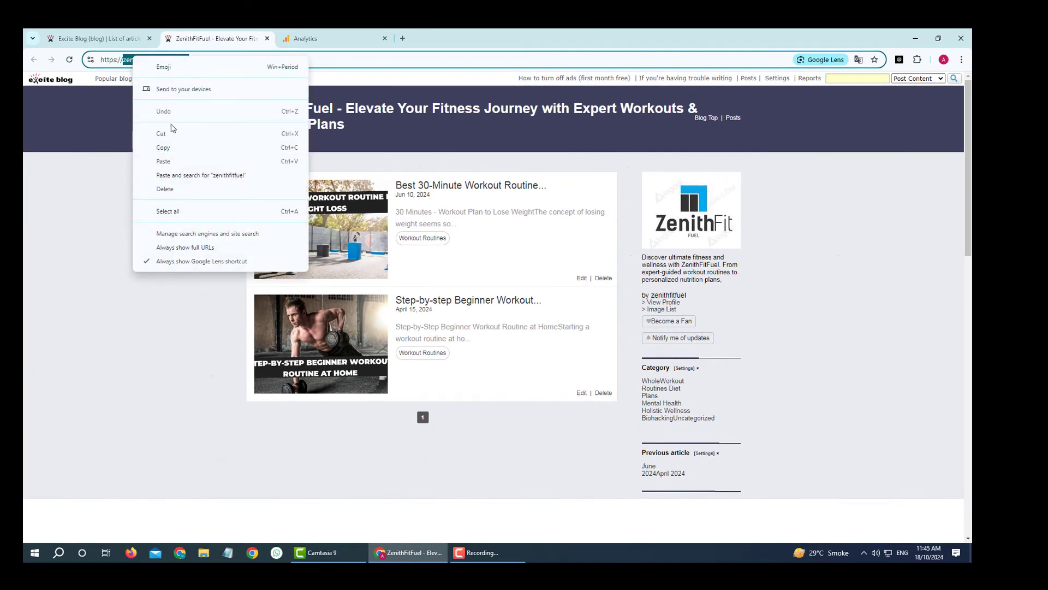
click(163, 147)
click(306, 38)
click(426, 177)
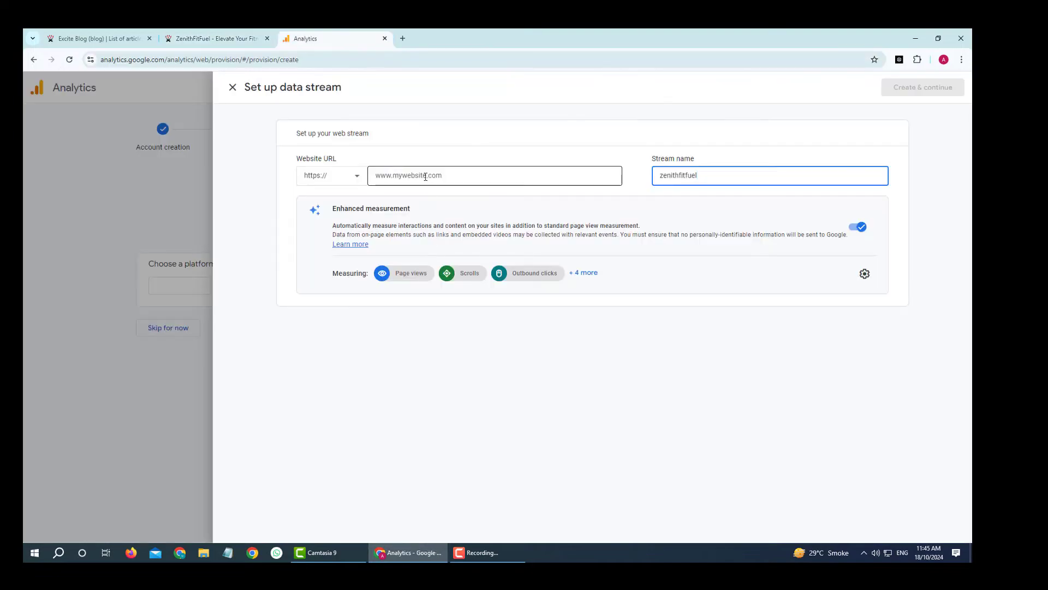
key(ctrl+v)
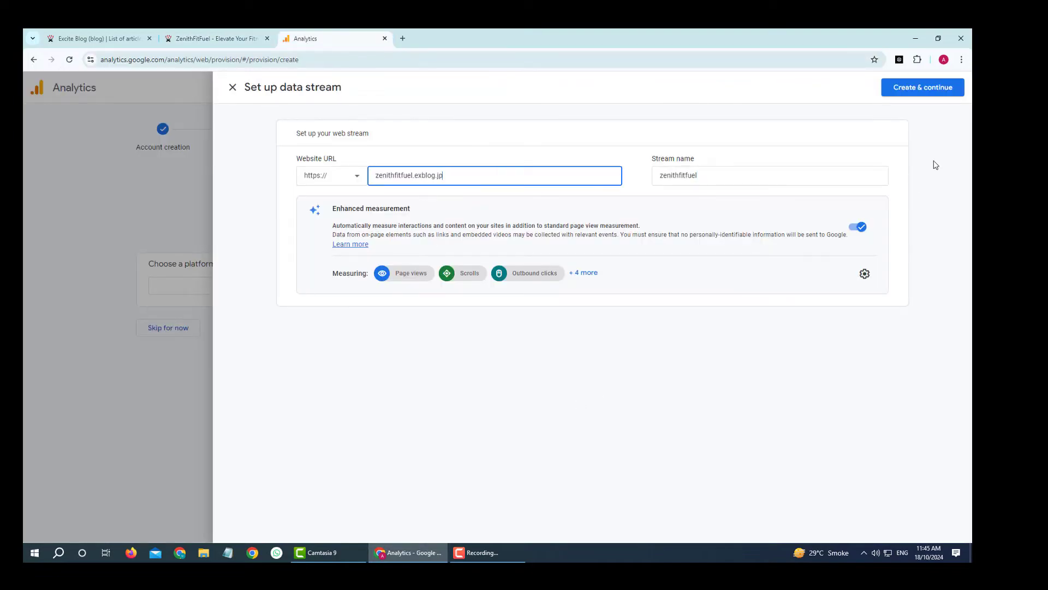
triple_click(884, 102)
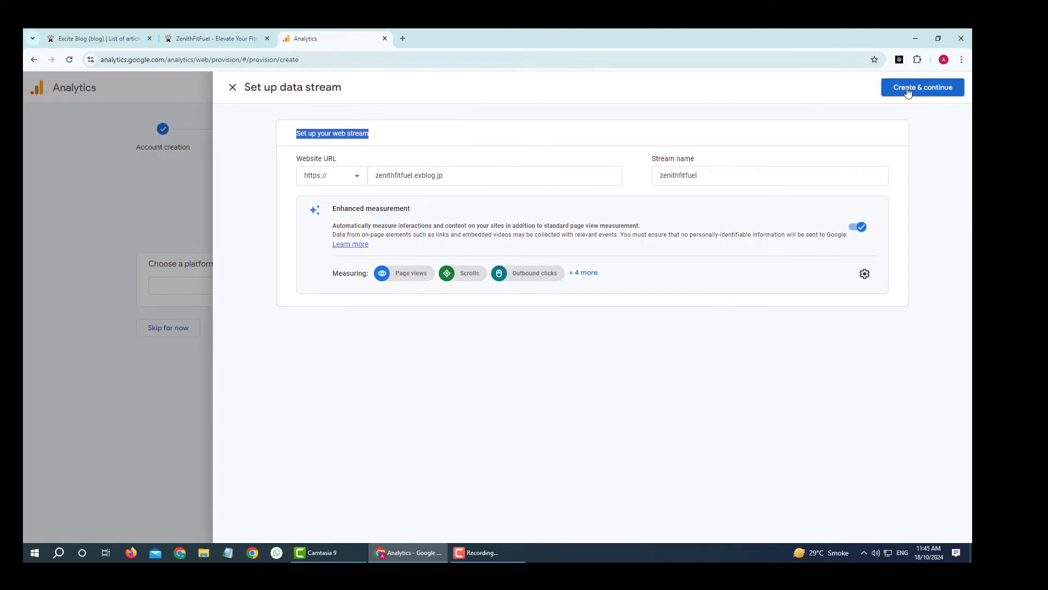
click(907, 93)
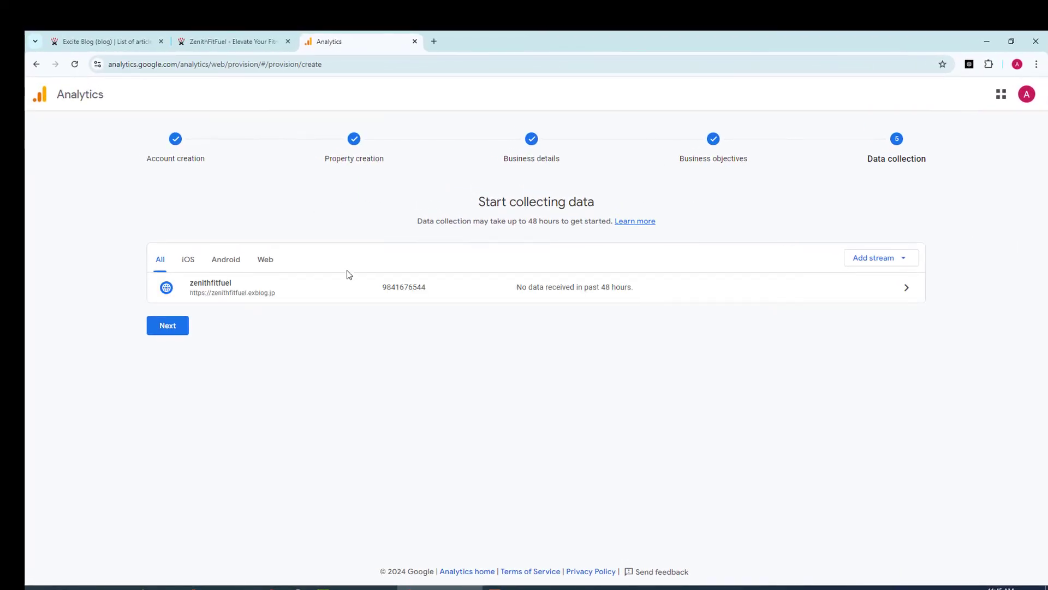
Skip the Google tag instructions, copy the stream's Measurement ID, and switch back to Excite Blog.
click(175, 326)
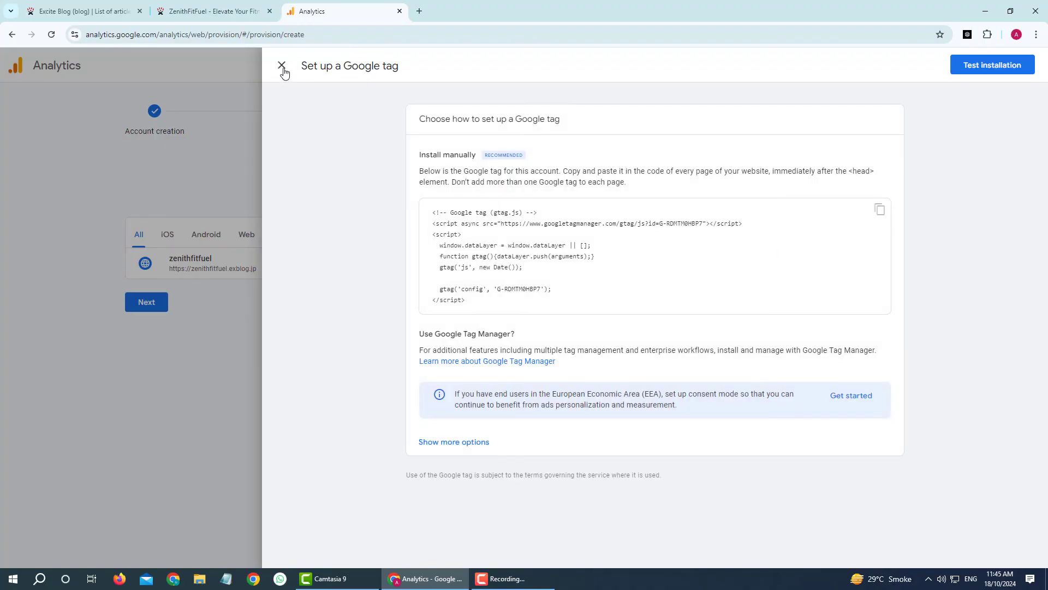
click(283, 67)
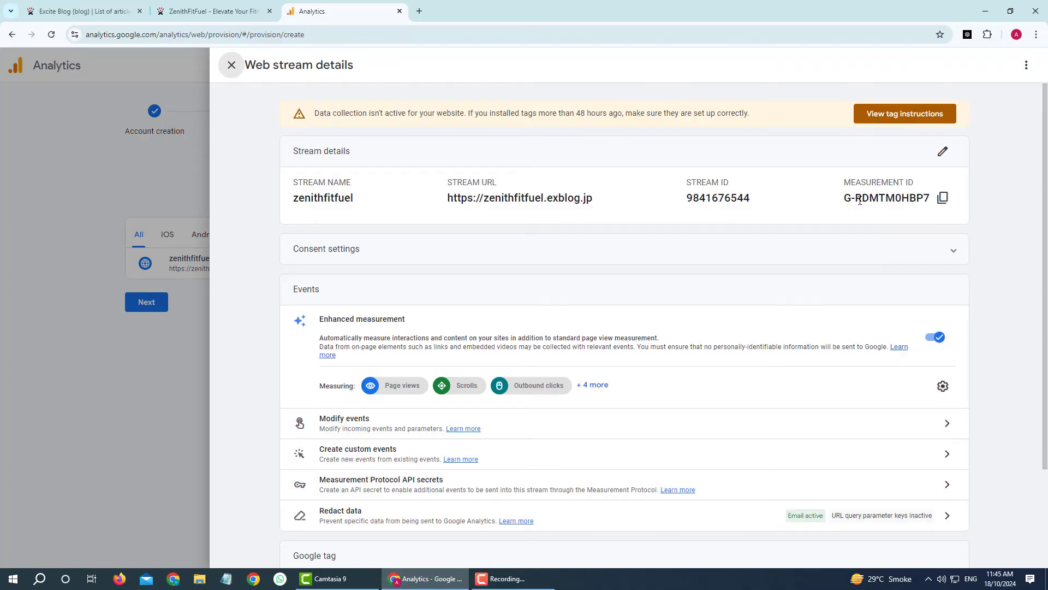
drag(847, 182, 908, 184)
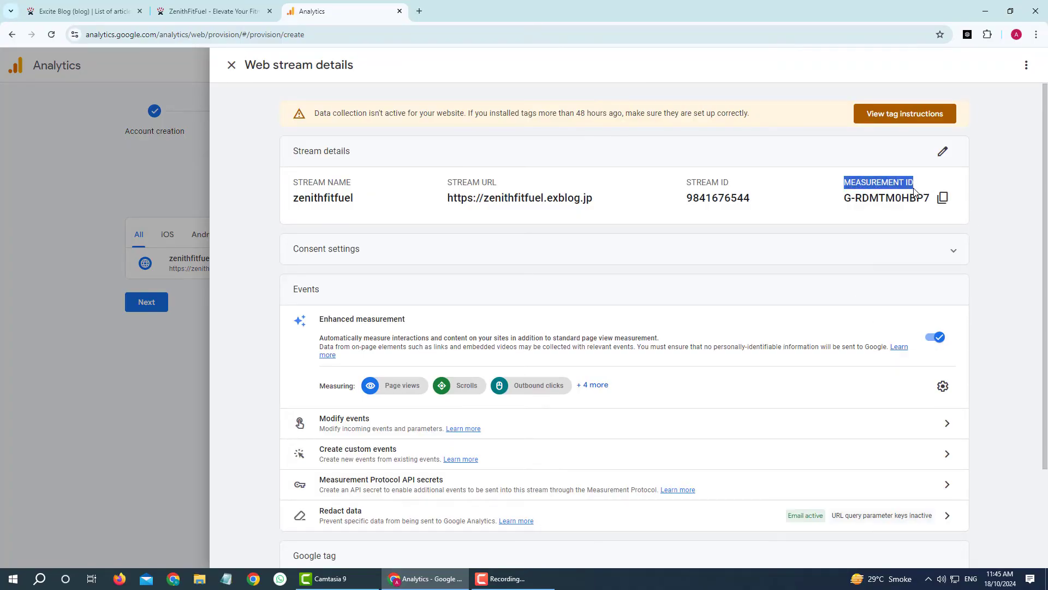
click(944, 198)
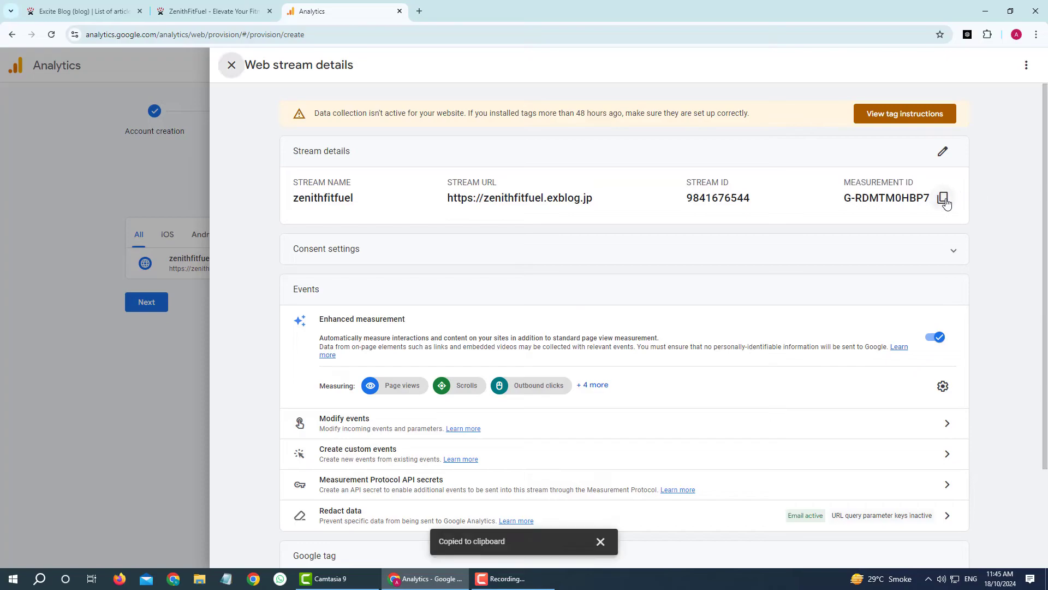
click(96, 12)
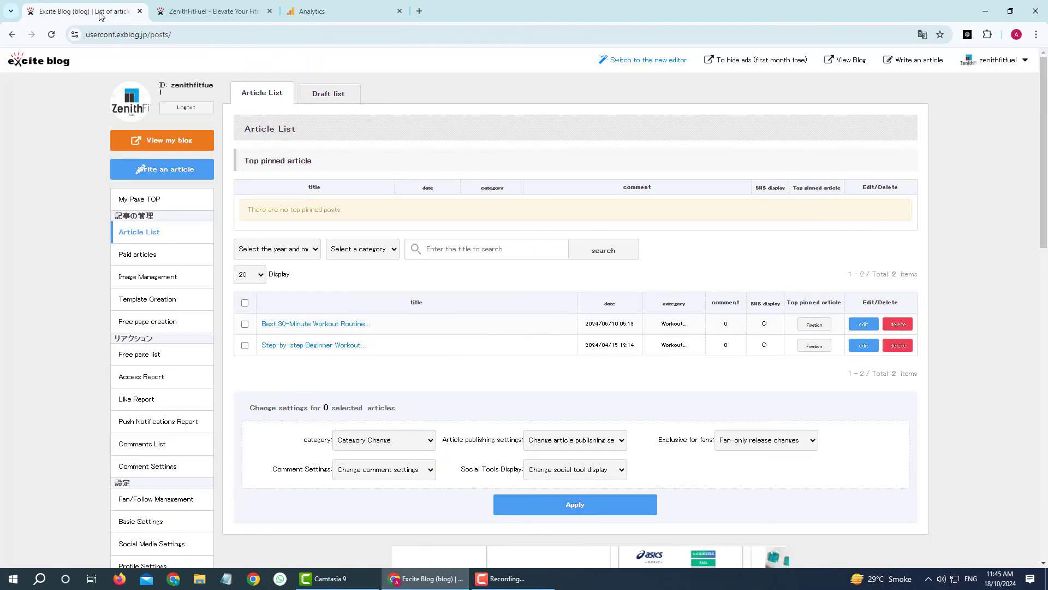
Paste the Measurement ID into the Google Analytics 4 field of Excite Blog's Basic Settings.
scroll(198, 395, down, 3)
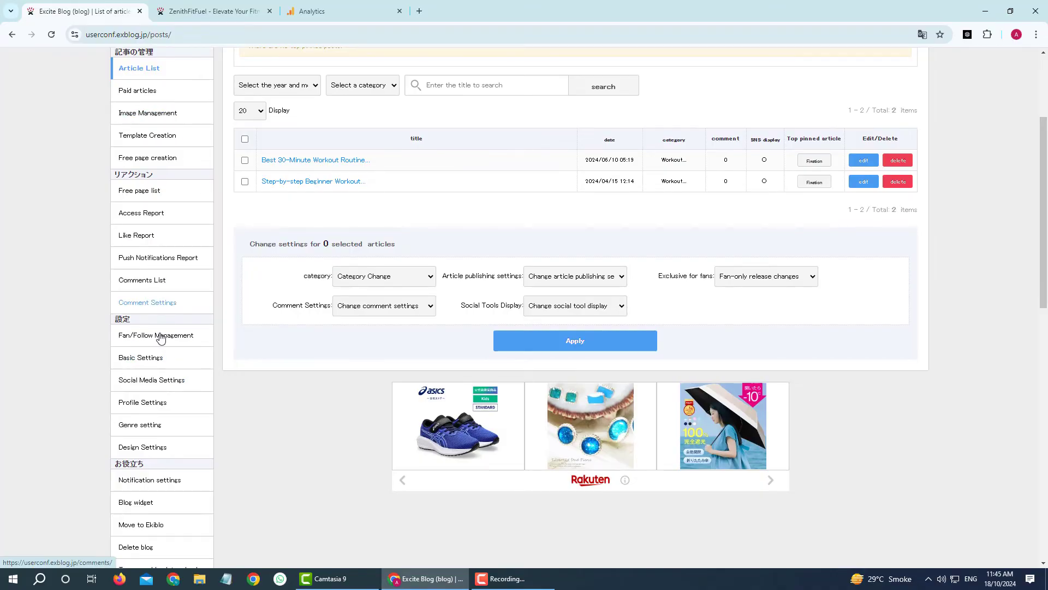
click(140, 358)
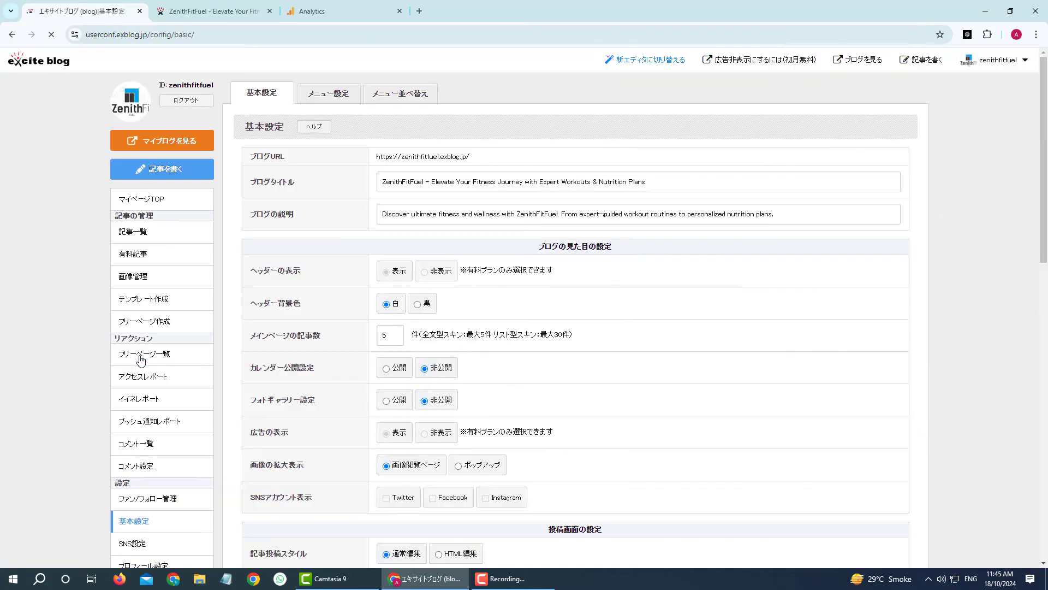
scroll(635, 362, down, 6)
scroll(636, 362, down, 10)
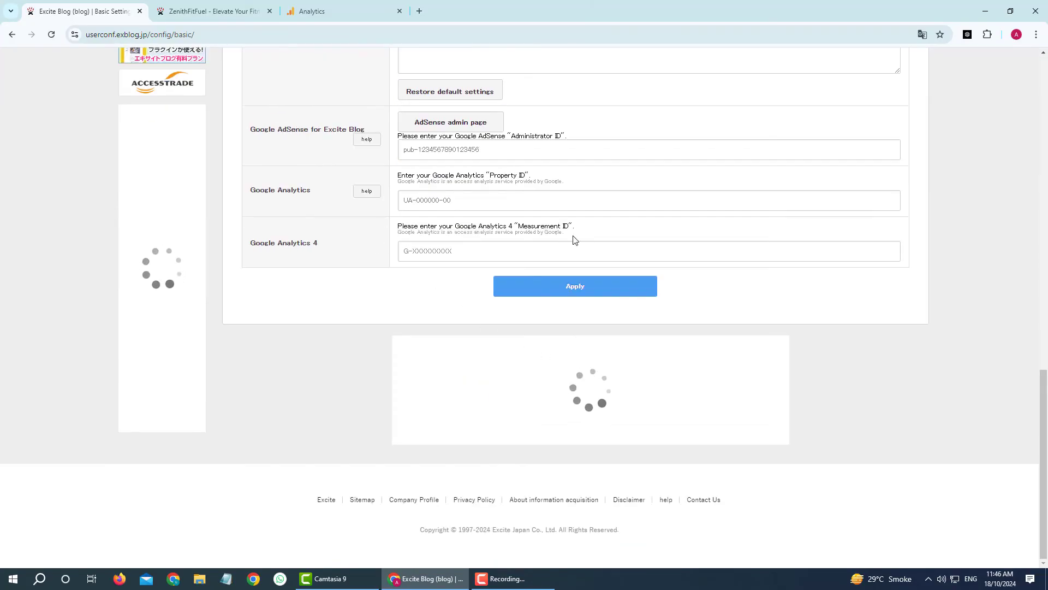
mouse_move(575, 225)
mouse_down()
mouse_move(413, 236)
mouse_move(398, 227)
mouse_move(574, 227)
mouse_up()
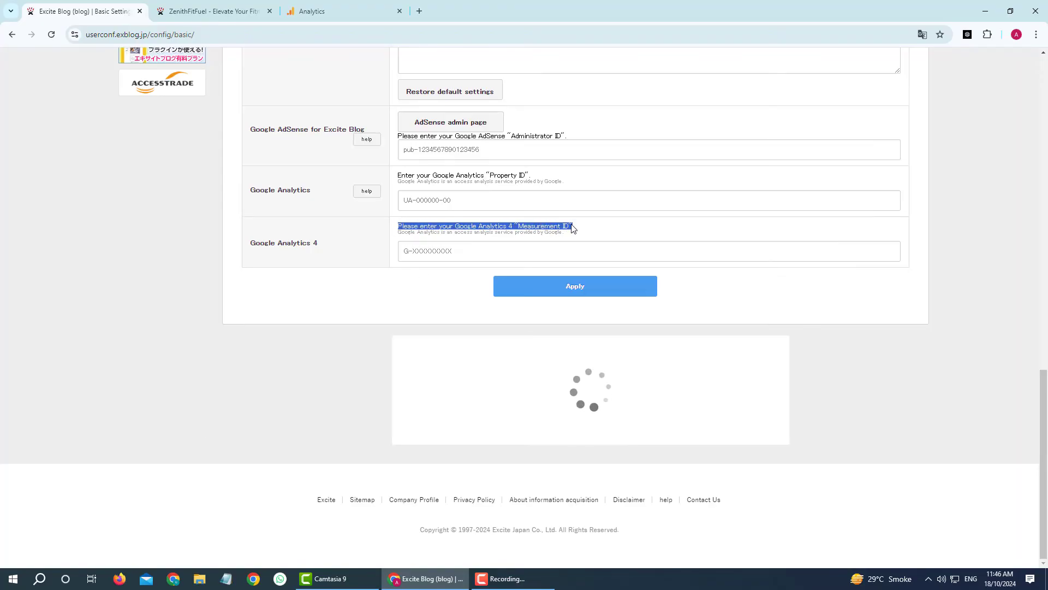
click(478, 251)
key(ctrl+v)
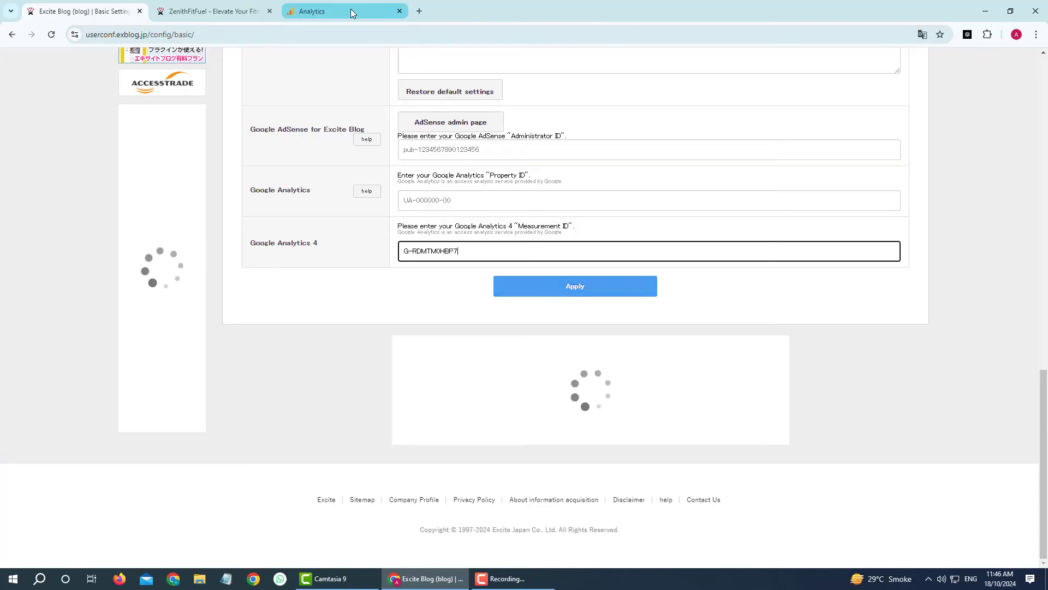
click(327, 11)
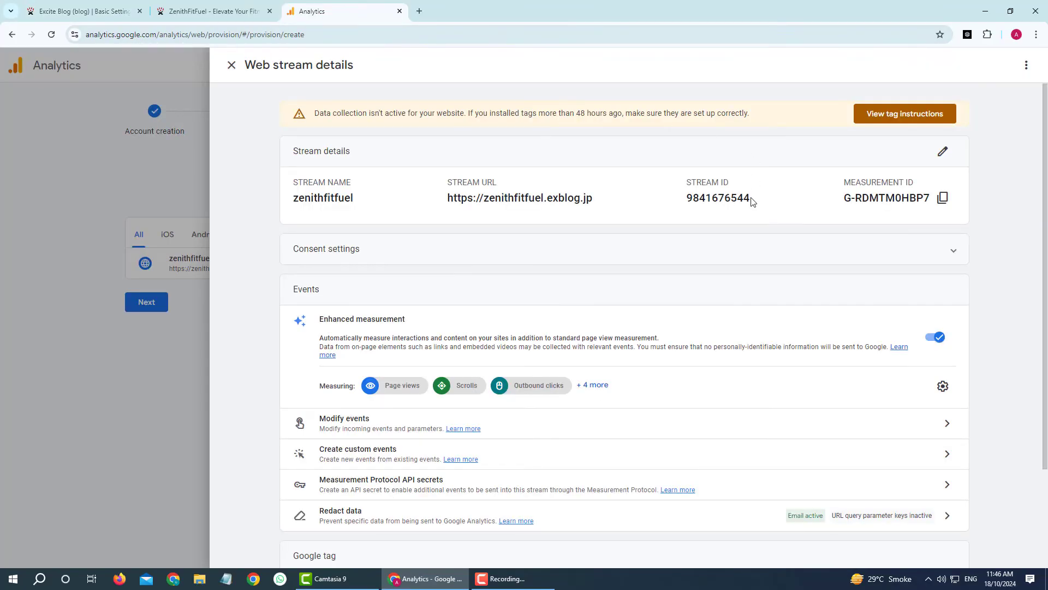
Copy the Stream ID and enter it with a UA- prefix in the Property ID field.
double_click(729, 198)
right_click(728, 198)
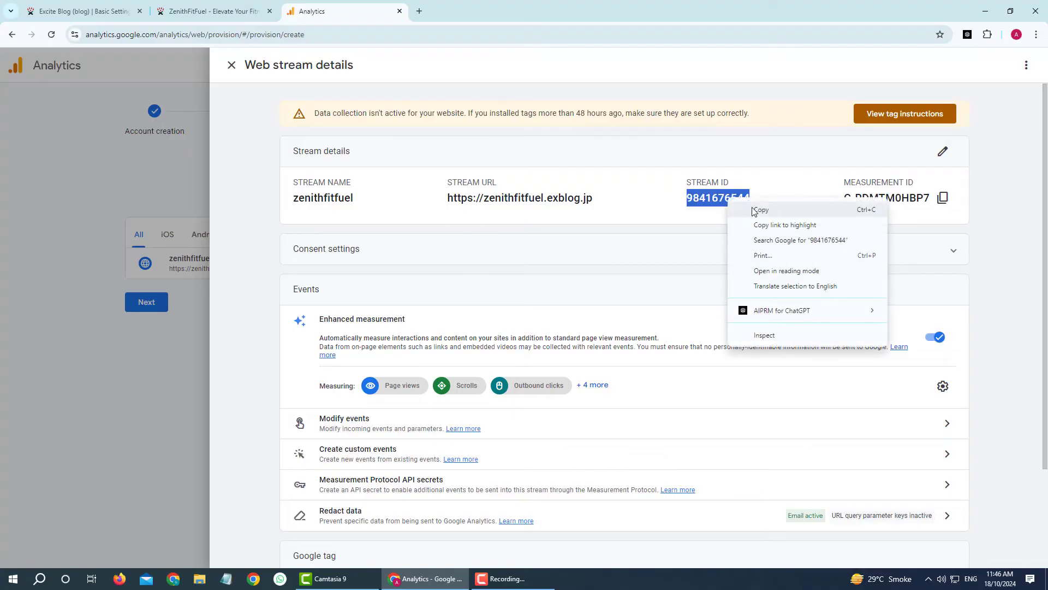
click(755, 208)
click(103, 15)
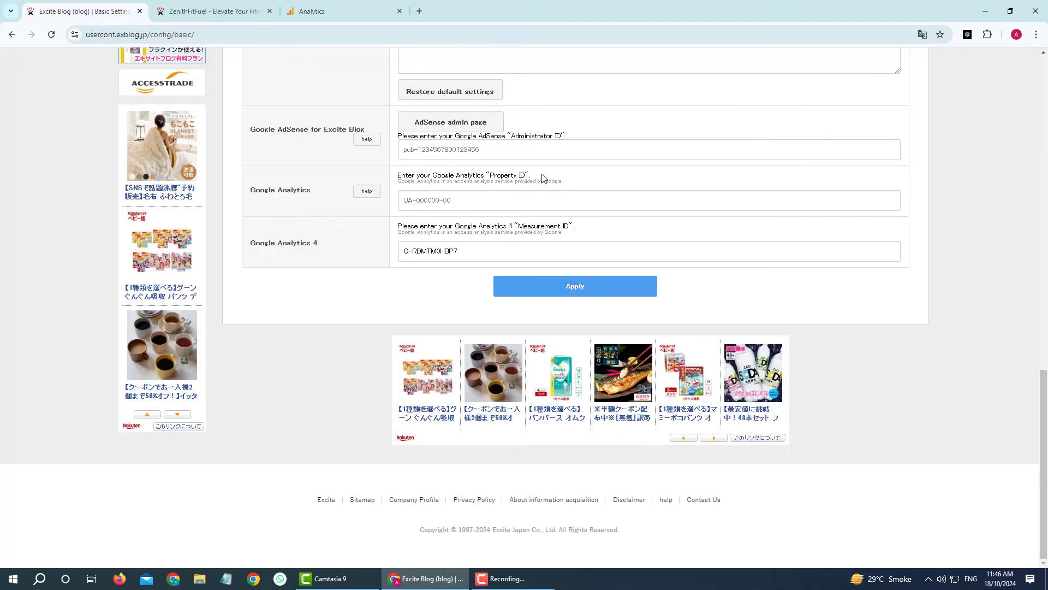
drag(541, 176, 399, 175)
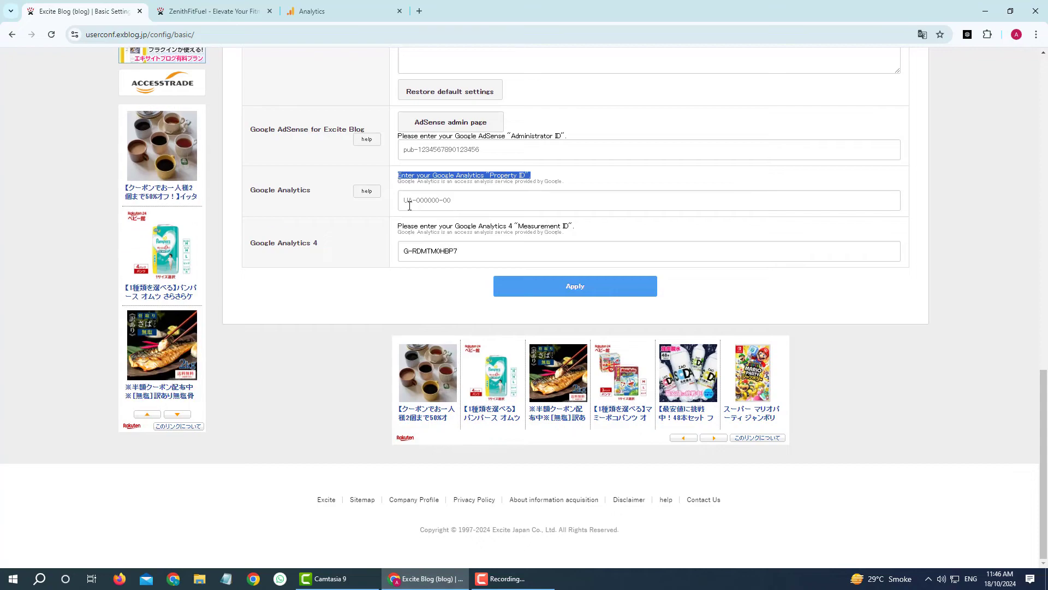
click(408, 202)
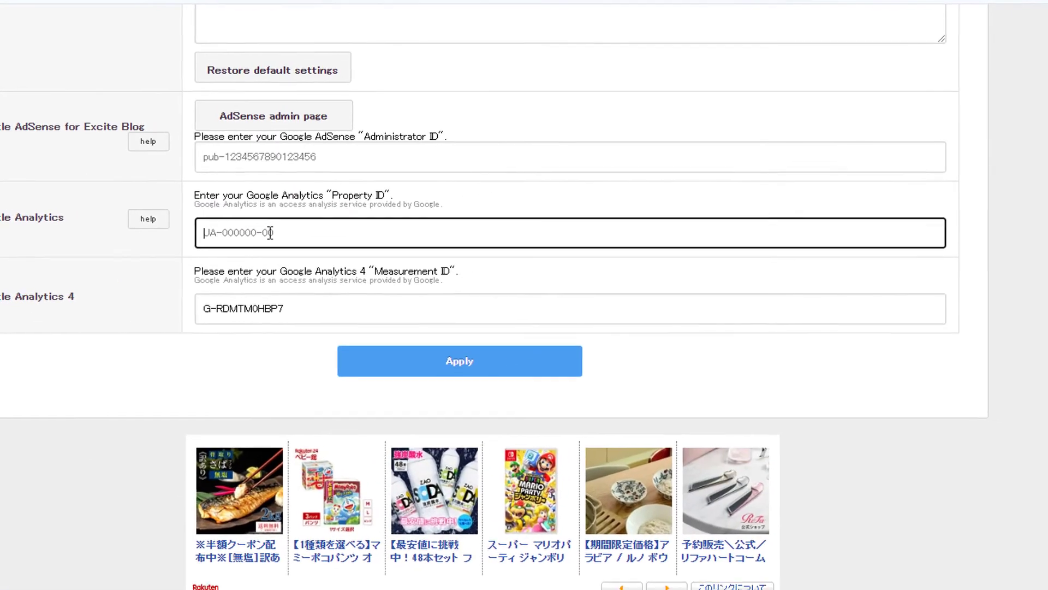
text(UA-9841676544)
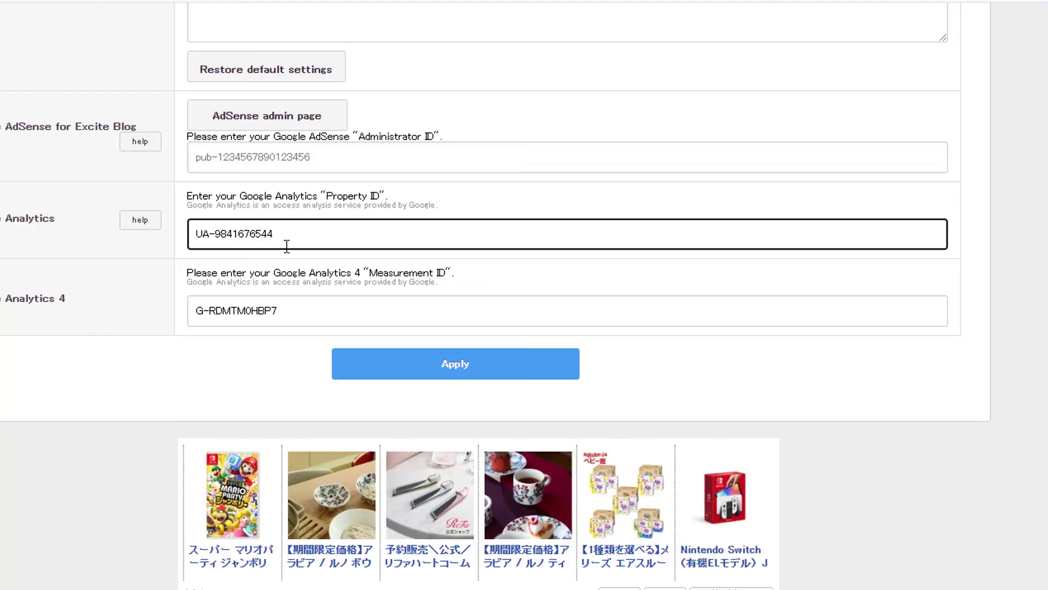
click(263, 234)
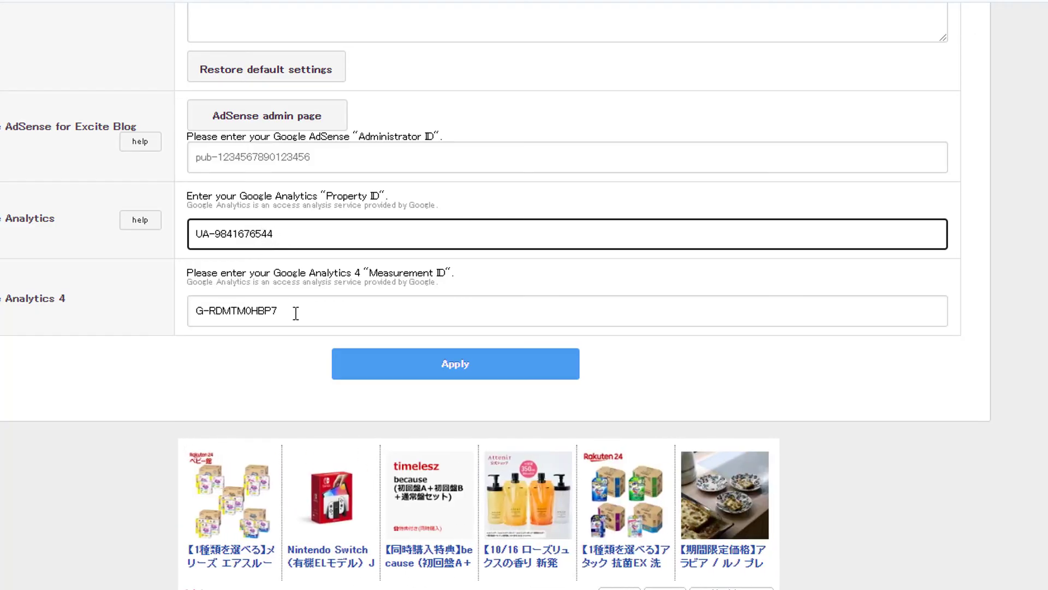
Hyphenate the Property ID before its last two digits and apply the basic settings.
drag(281, 234, 190, 238)
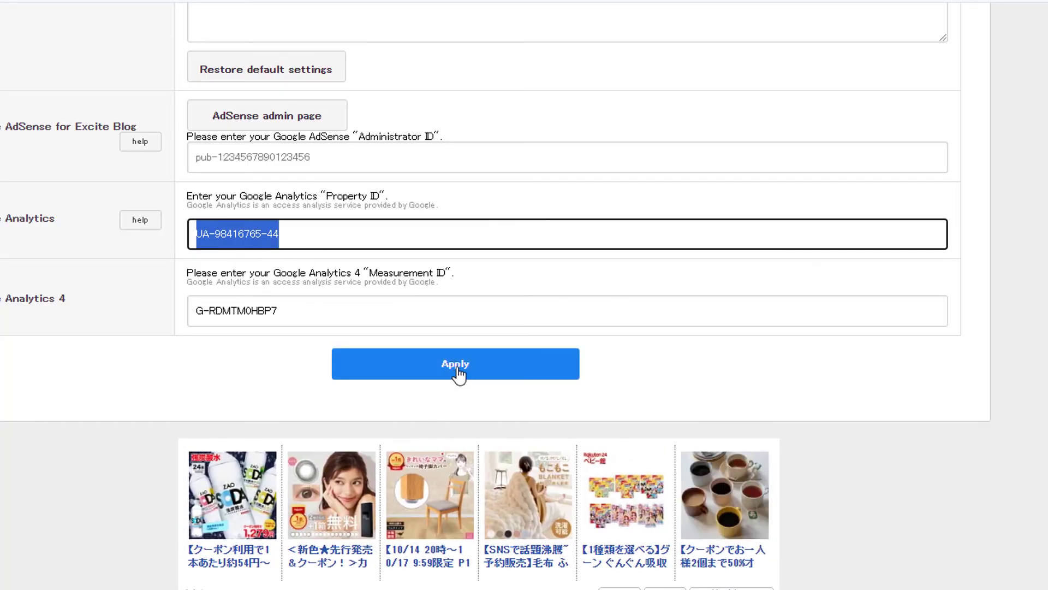
click(458, 369)
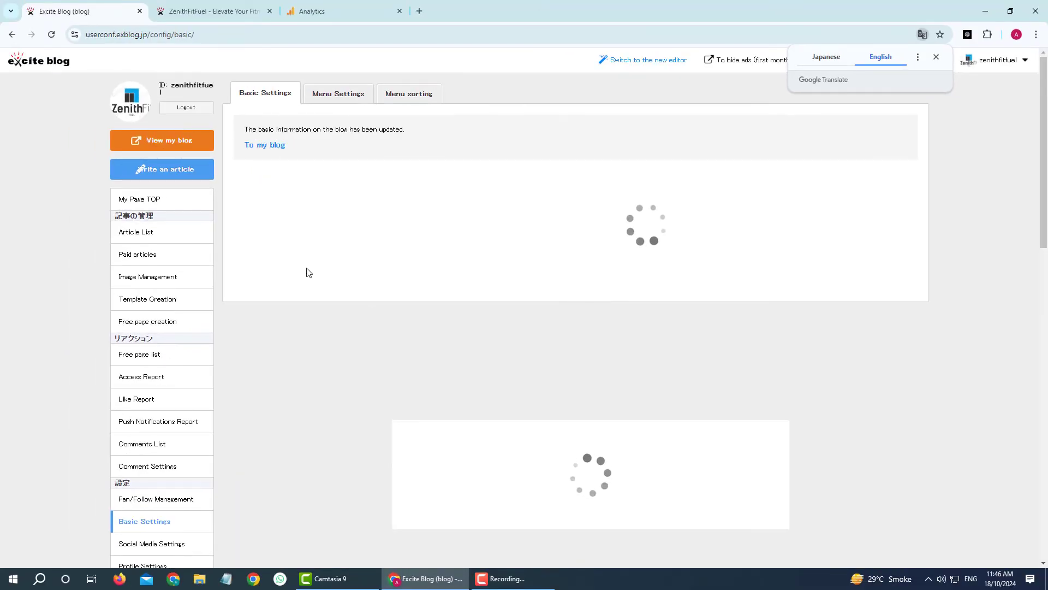
Finish the data-collection setup, continue to Home, and dismiss the key events announcement.
click(341, 11)
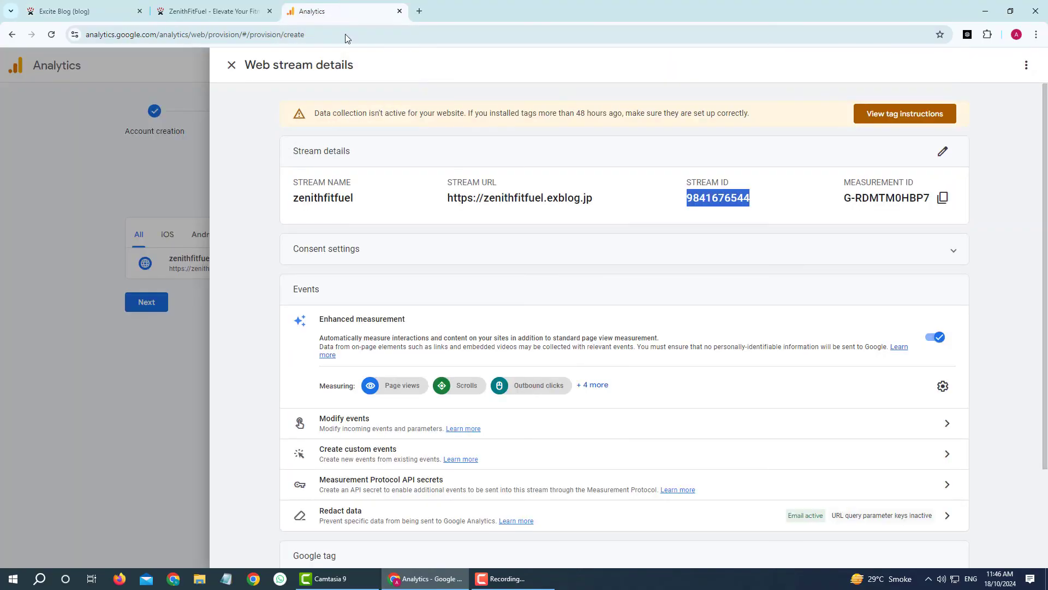
scroll(588, 372, down, 2)
scroll(587, 370, up, 2)
scroll(477, 375, down, 2)
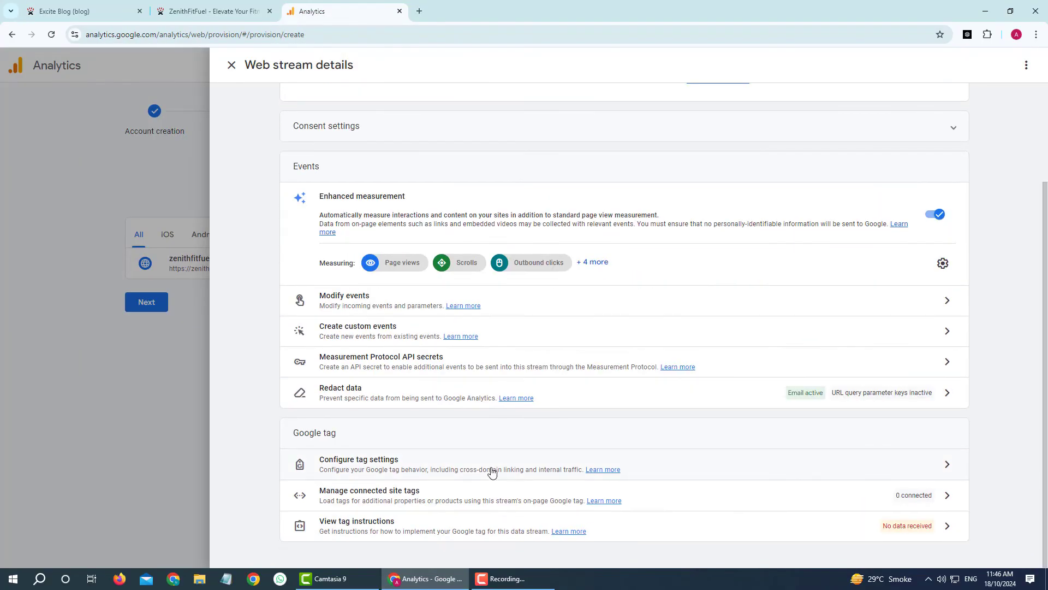
click(232, 64)
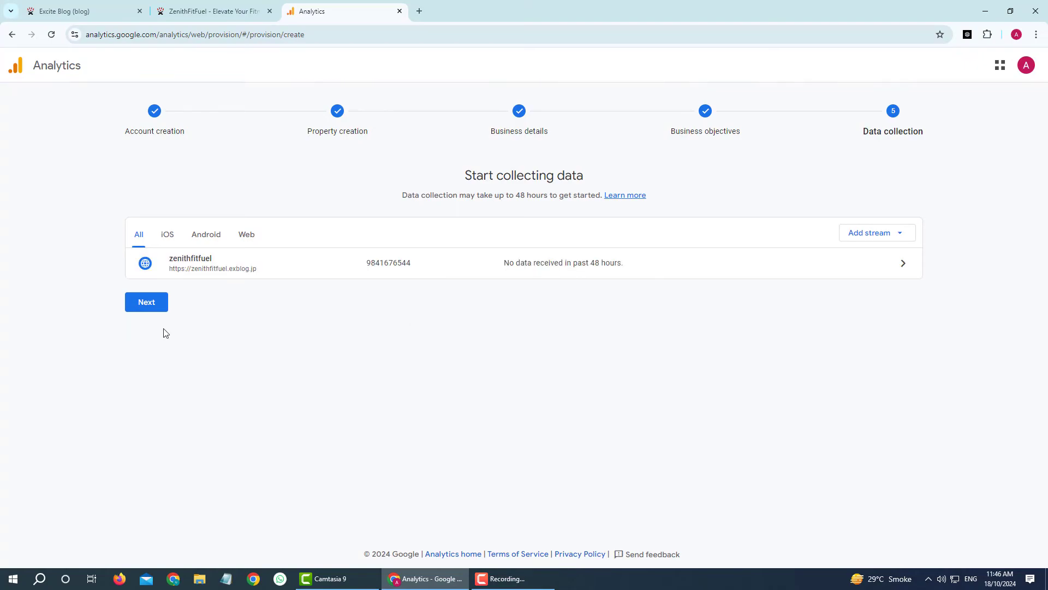
click(148, 303)
click(530, 470)
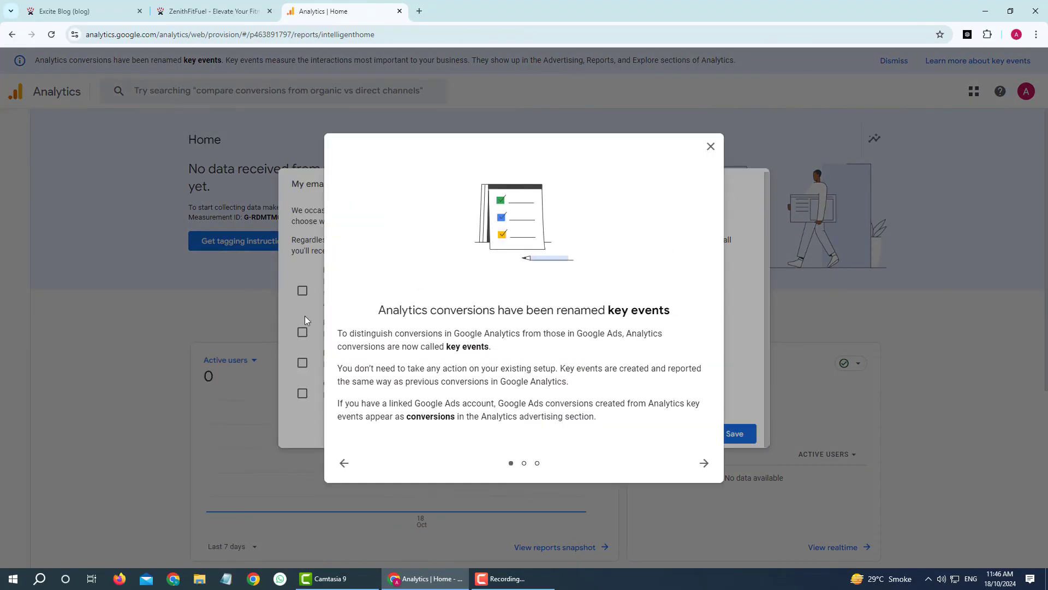
click(711, 147)
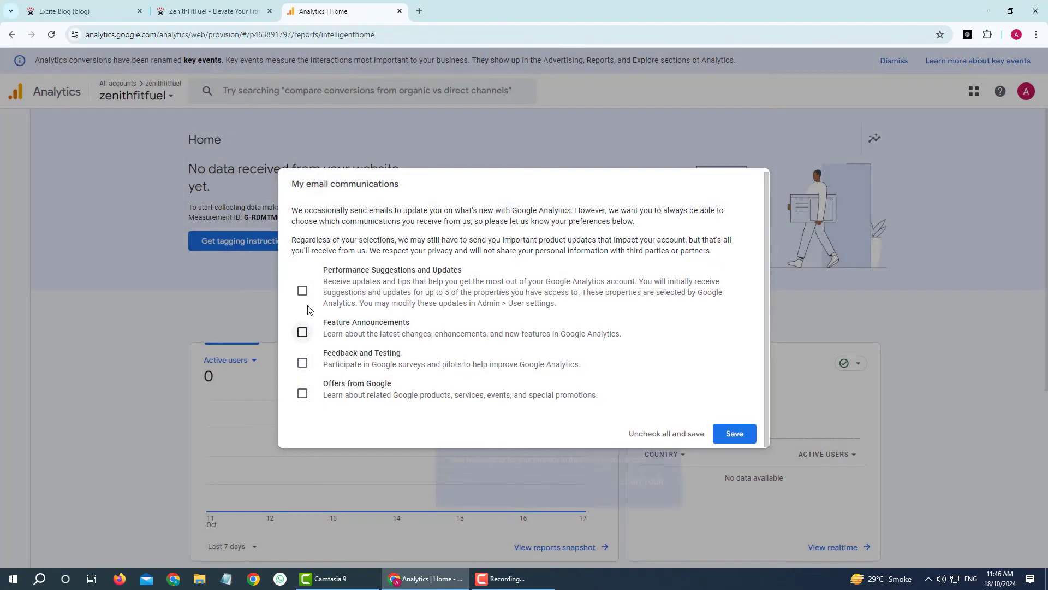
Opt in to all four email types, save preferences, and dismiss the benchmarking announcement.
click(301, 291)
click(302, 332)
click(302, 362)
click(302, 393)
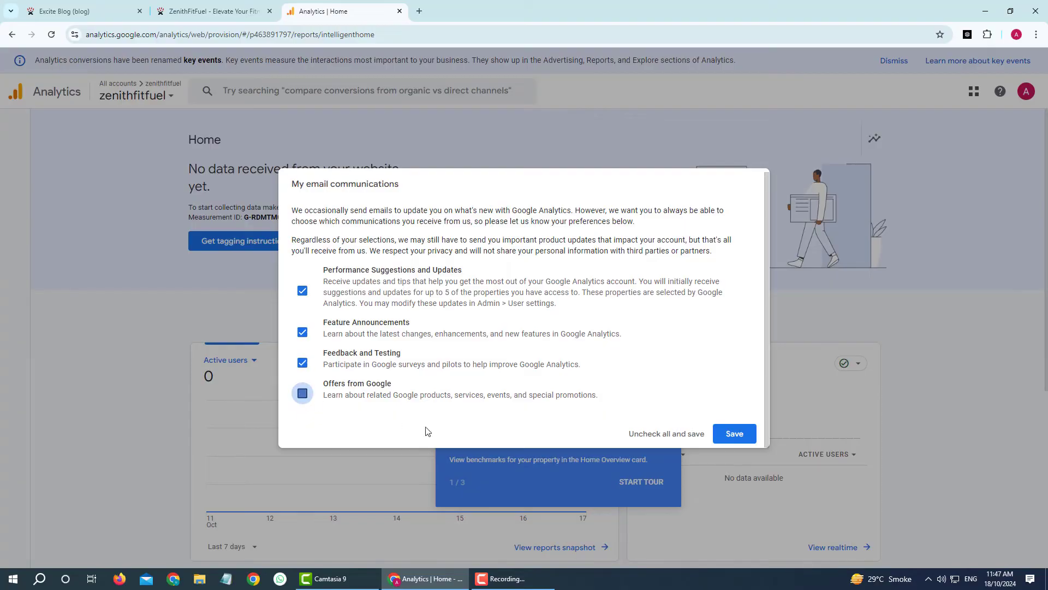
click(733, 434)
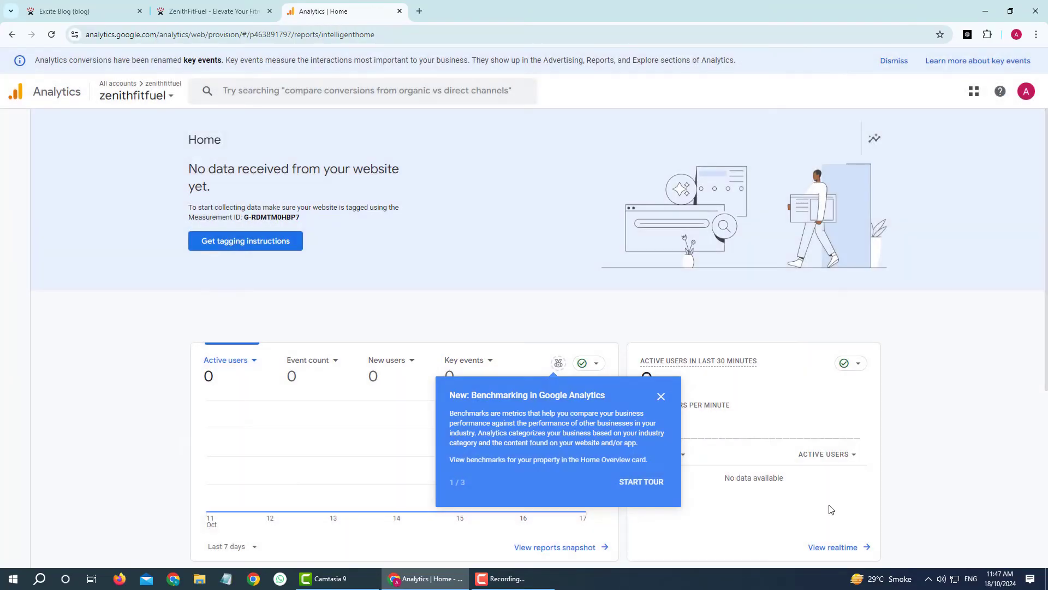
click(661, 397)
scroll(824, 437, down, 4)
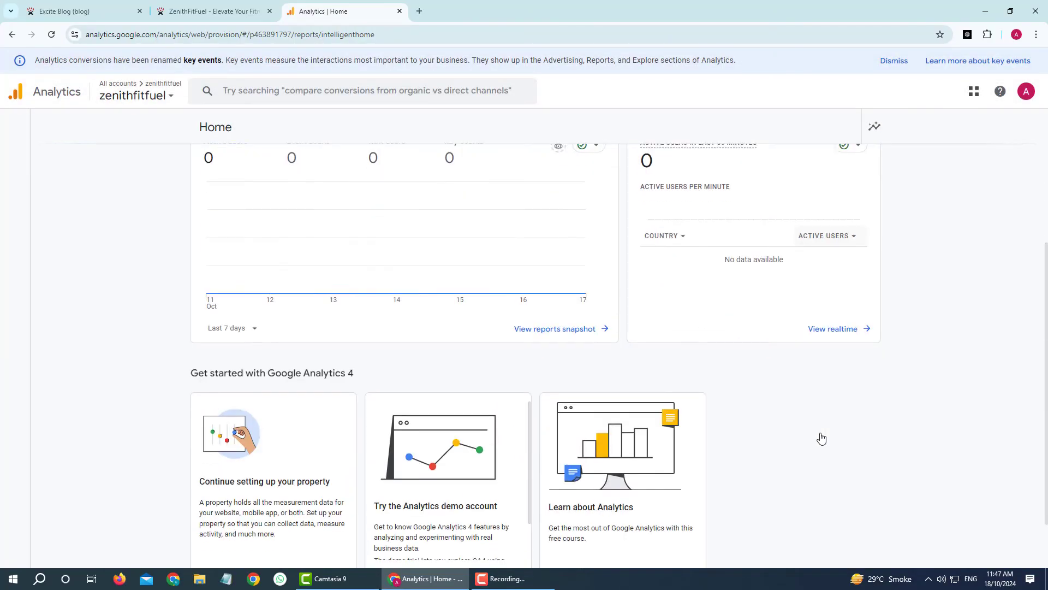
scroll(822, 438, up, 1)
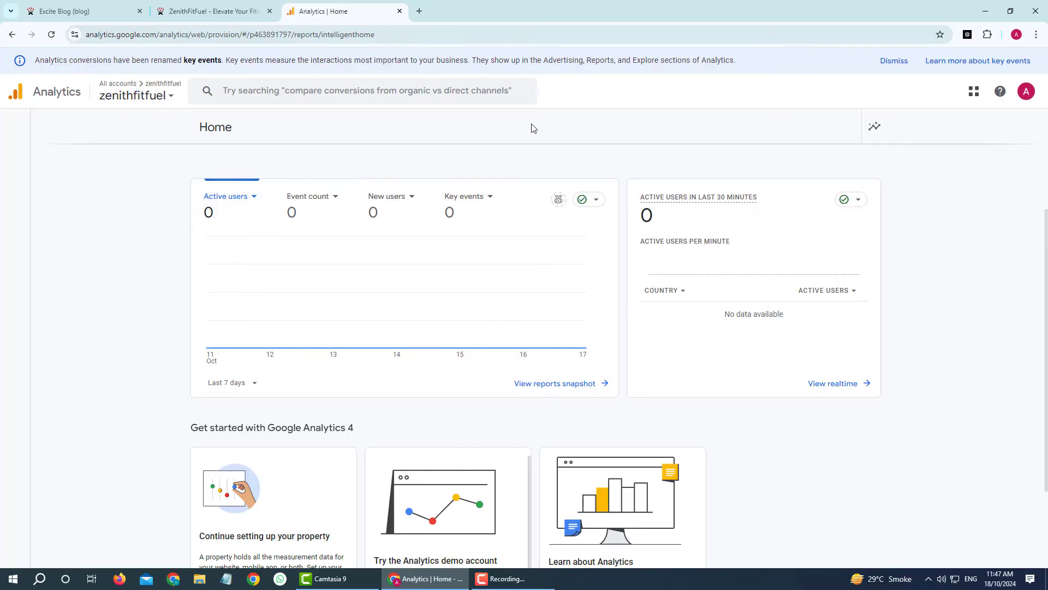
scroll(680, 246, up, 2)
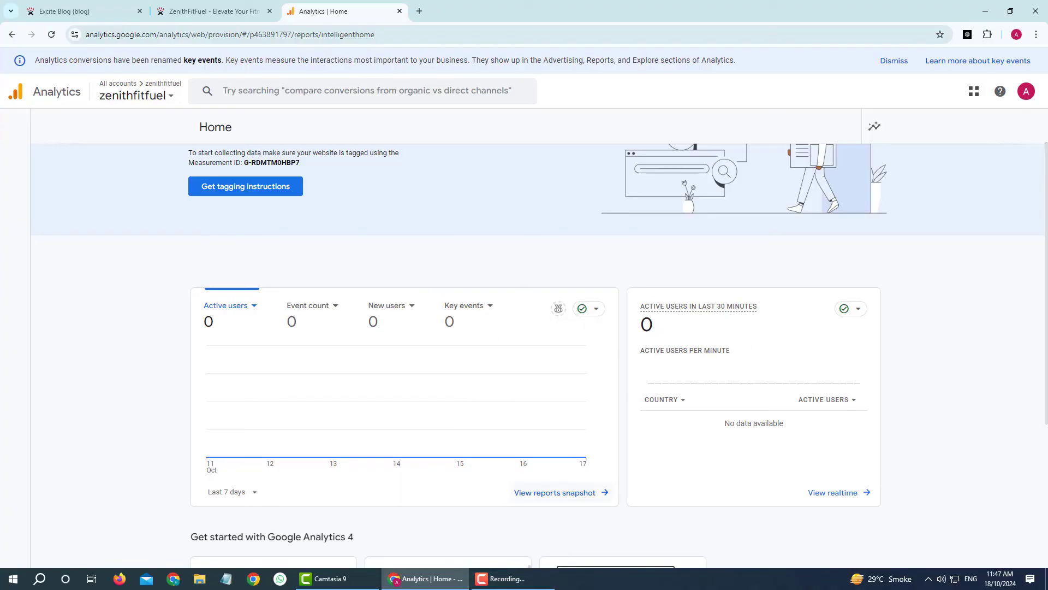
Visit the Best 30-Minute Workout Routine post and verify Analytics shows 1 active user from Pakistan.
click(528, 585)
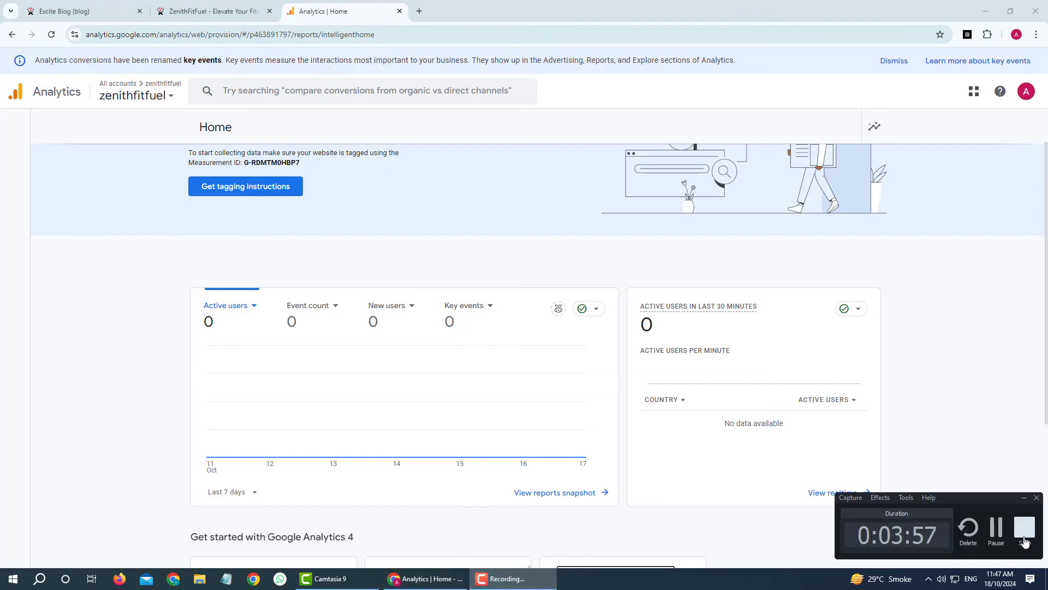
click(1022, 533)
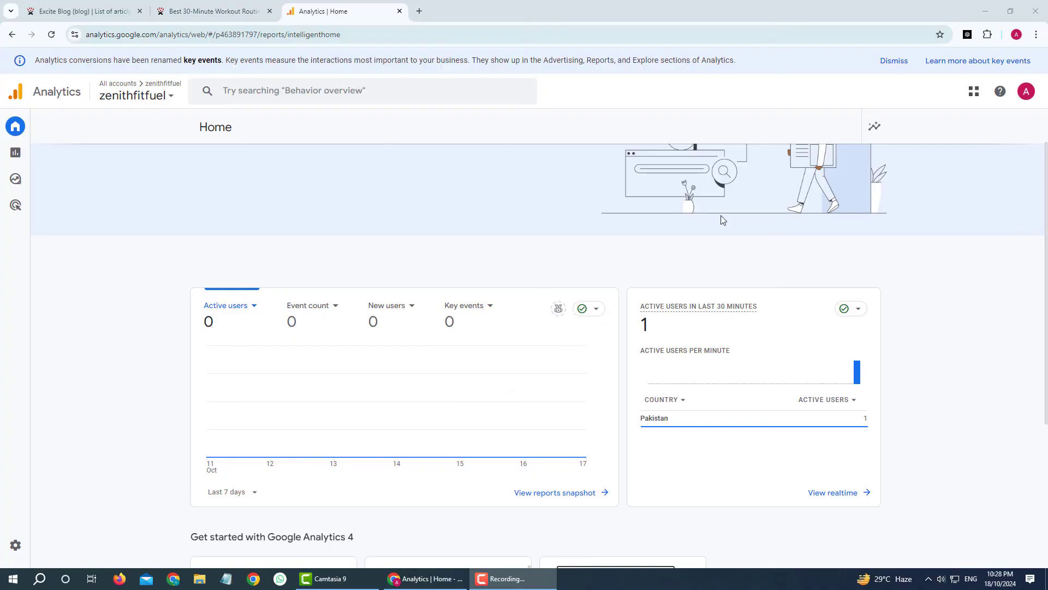
click(215, 12)
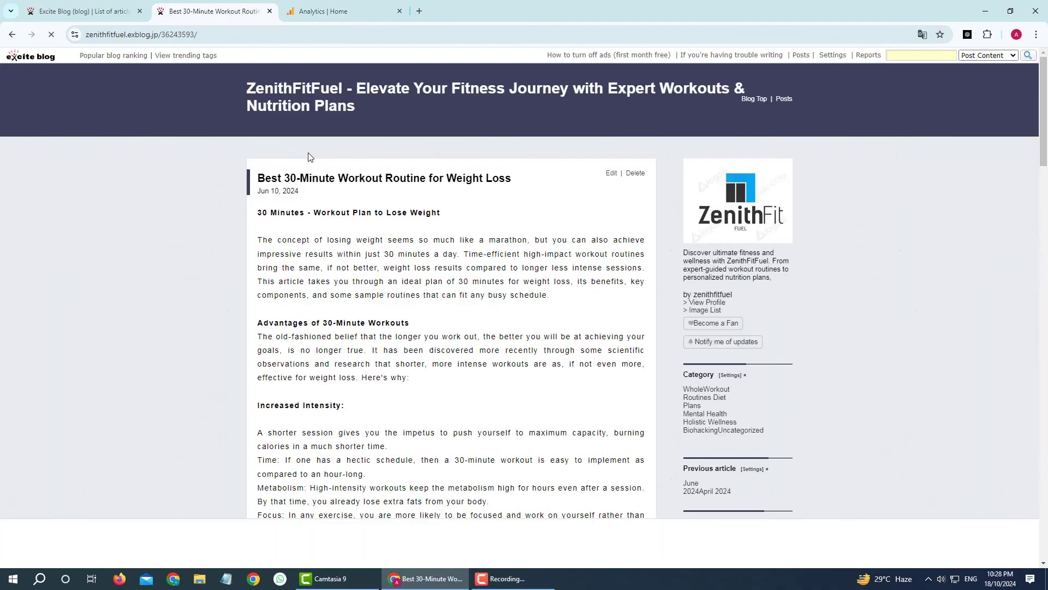
scroll(316, 180, down, 5)
scroll(318, 191, up, 5)
scroll(370, 255, down, 12)
scroll(480, 320, up, 5)
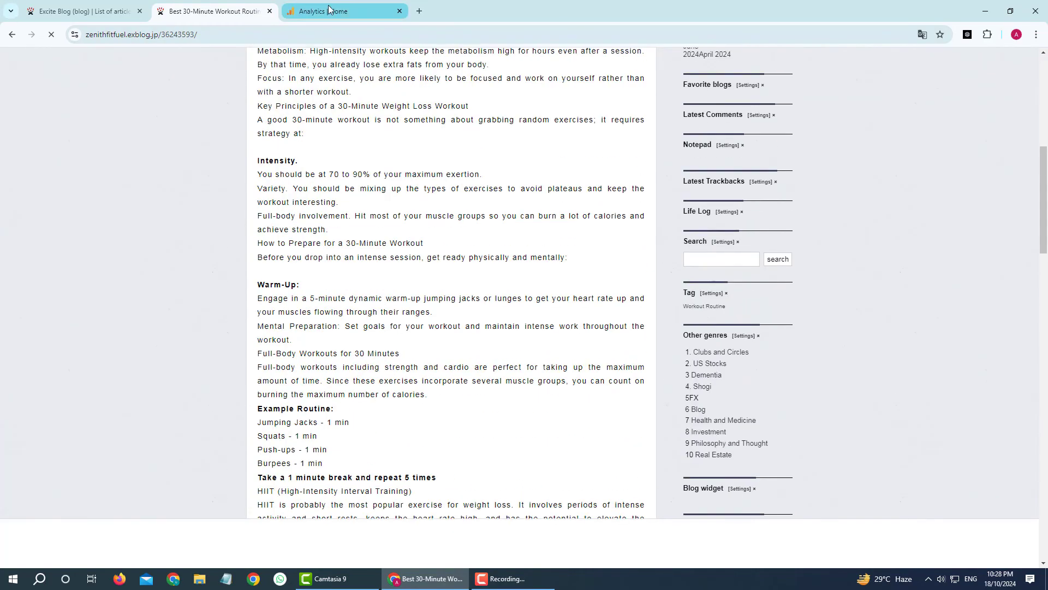
click(323, 11)
drag(658, 326, 640, 327)
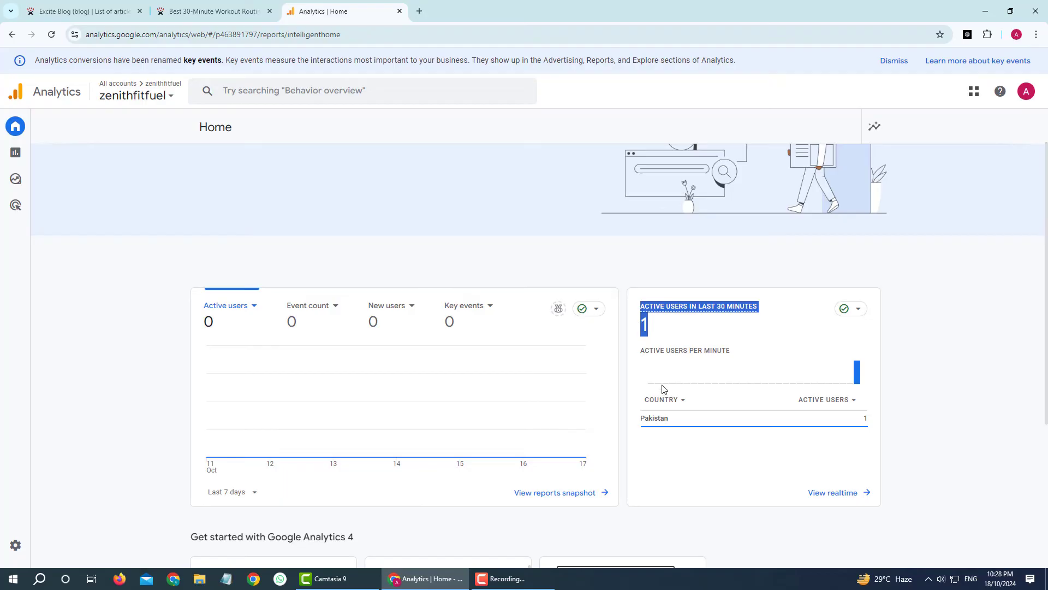
drag(672, 419, 639, 421)
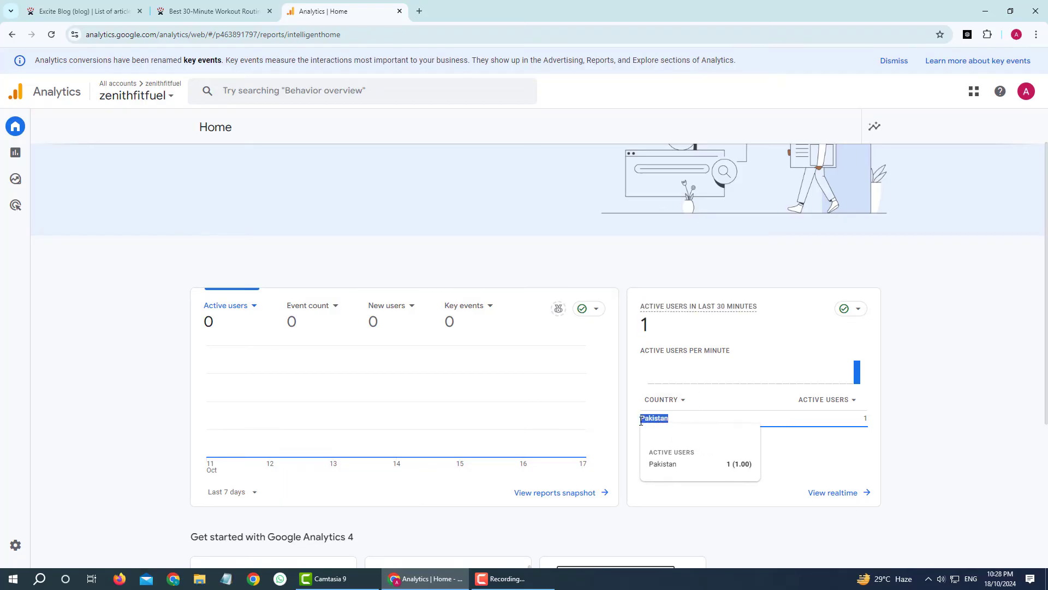
click(596, 370)
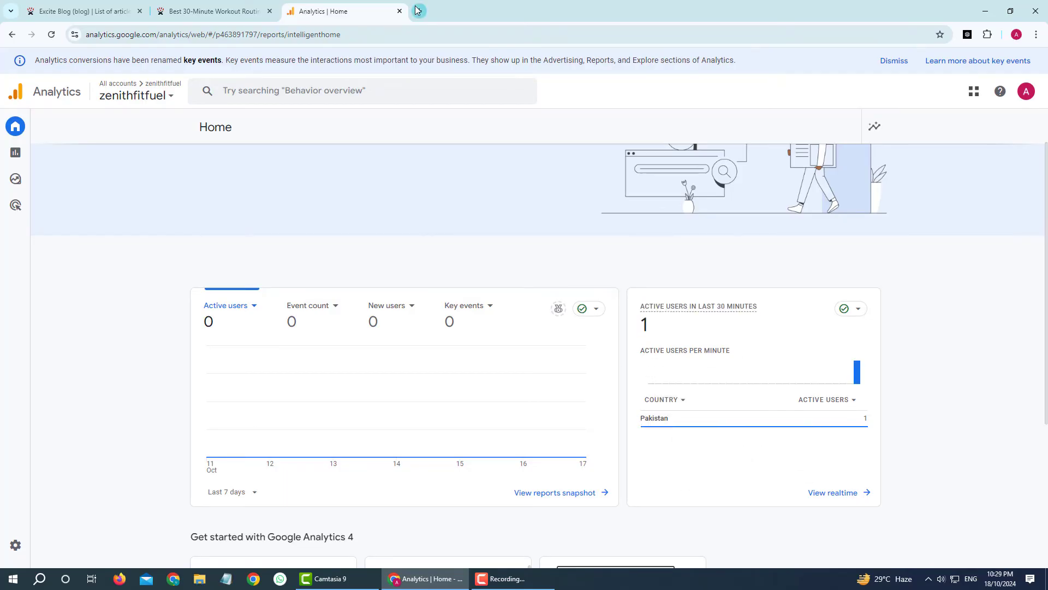
In a new tab, search Google for 'search console'.
click(419, 11)
text(google.com)
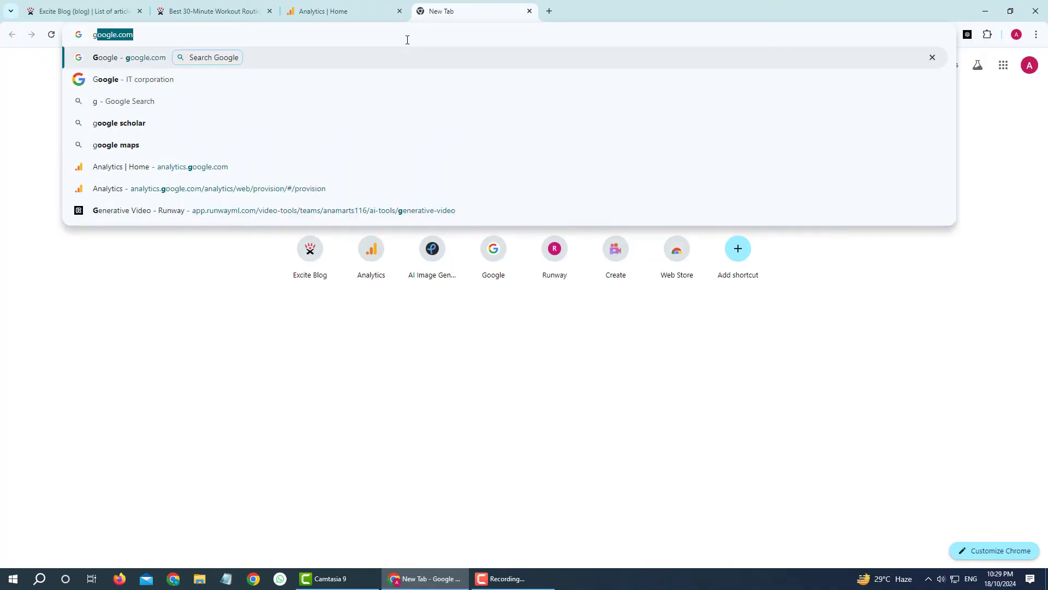
key(Return)
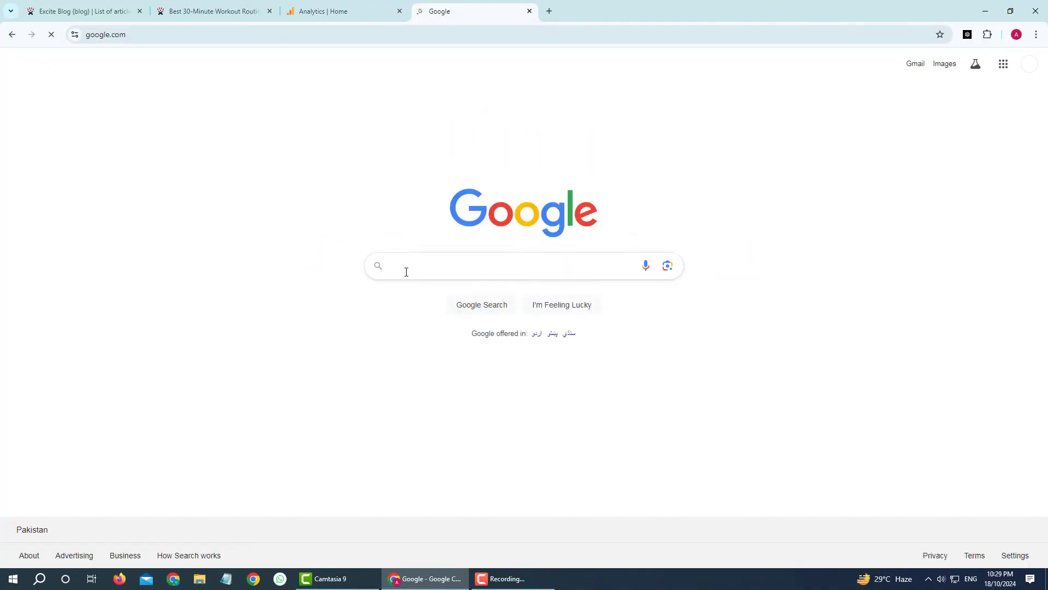
click(405, 271)
text(search)
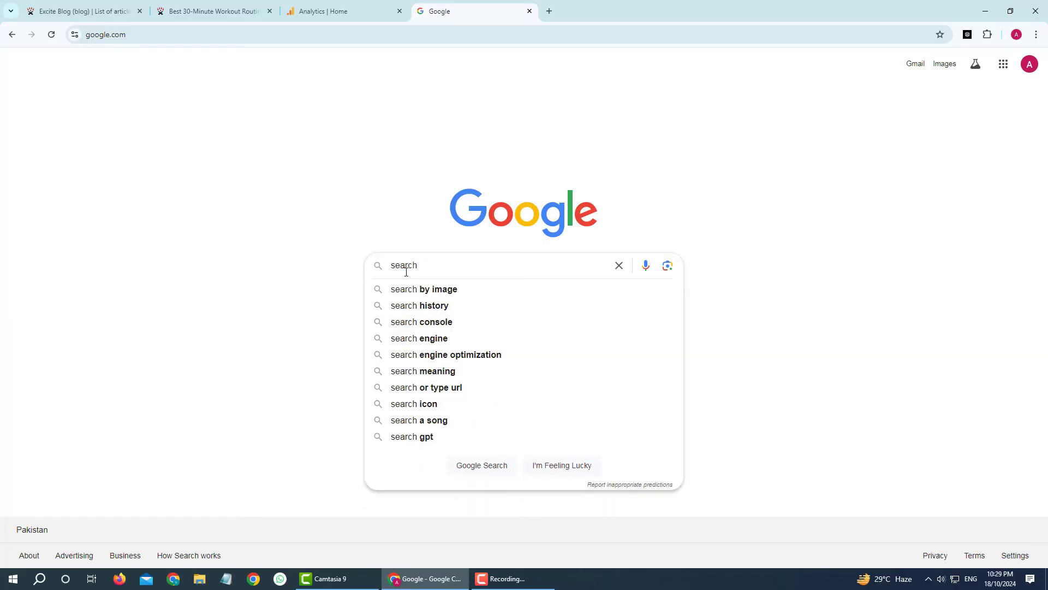
click(427, 324)
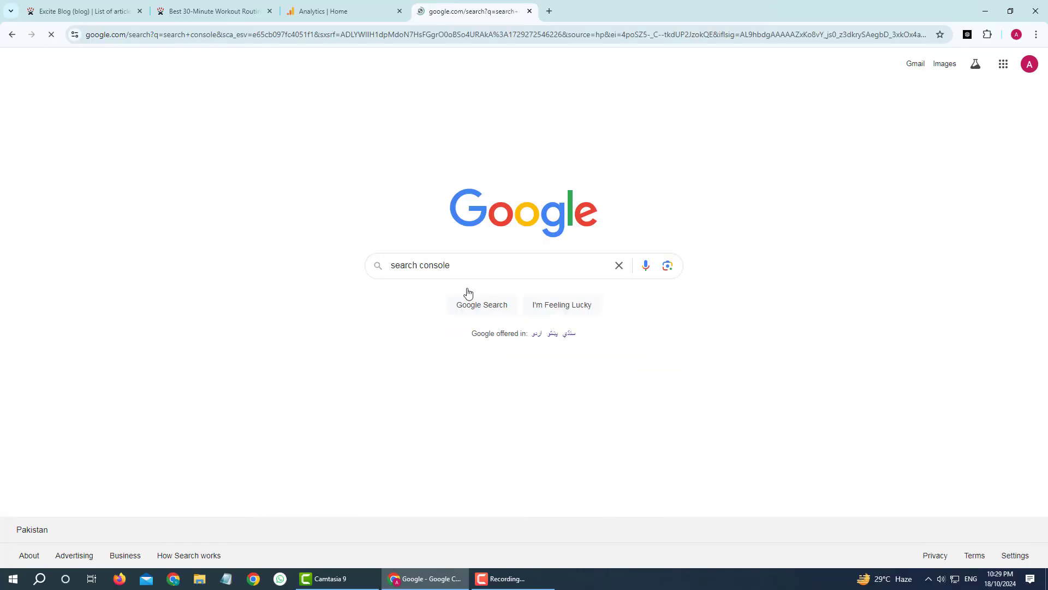
Open the Google Search Console Tools result and choose Start now.
drag(194, 77, 99, 84)
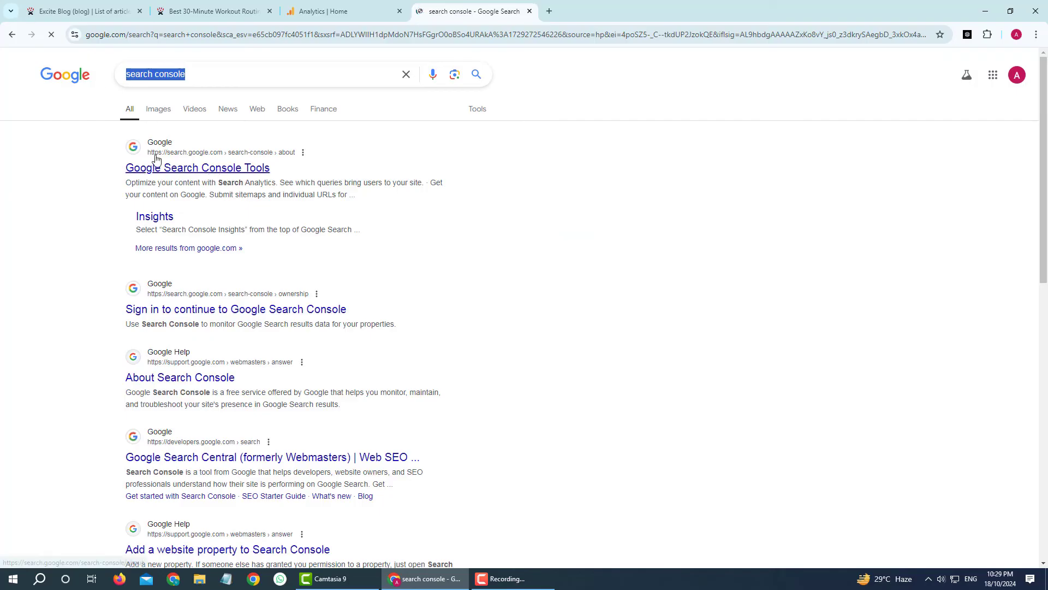
drag(125, 170, 309, 172)
click(229, 170)
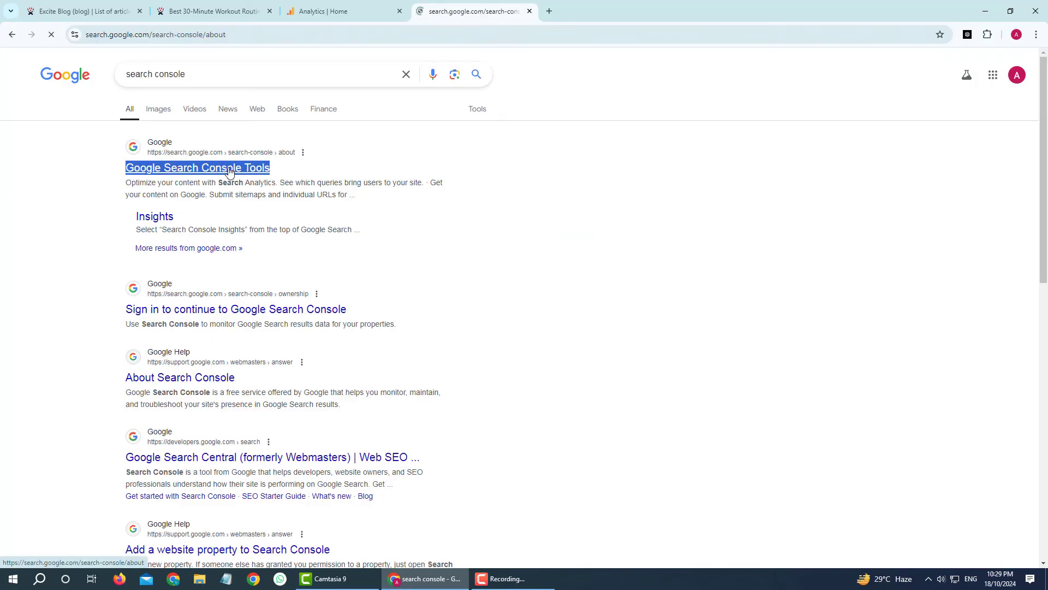
drag(157, 154, 333, 213)
click(291, 331)
click(206, 364)
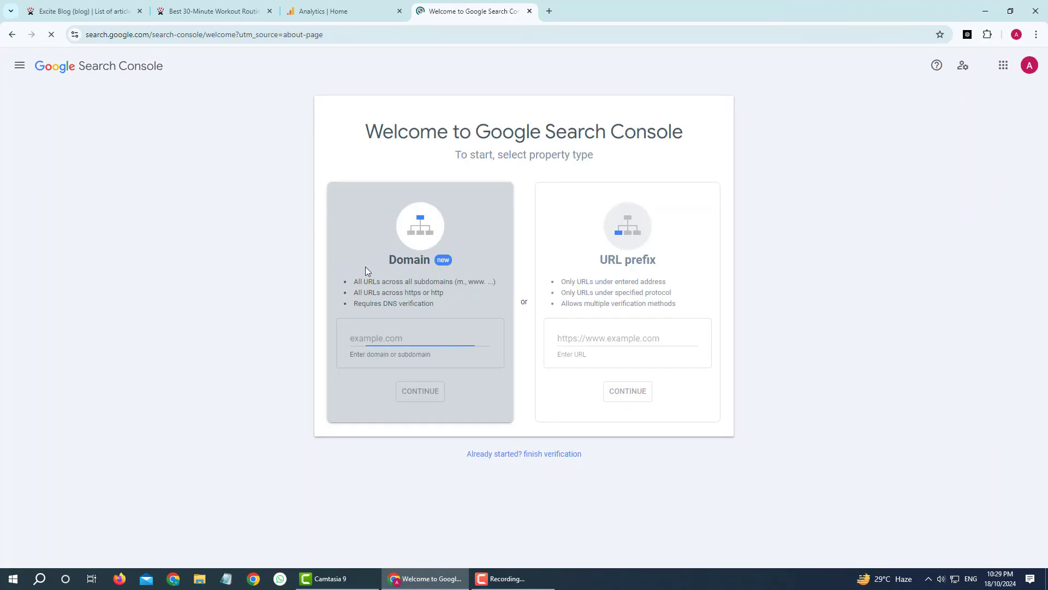
Choose the URL prefix property type on the Search Console welcome page.
click(621, 252)
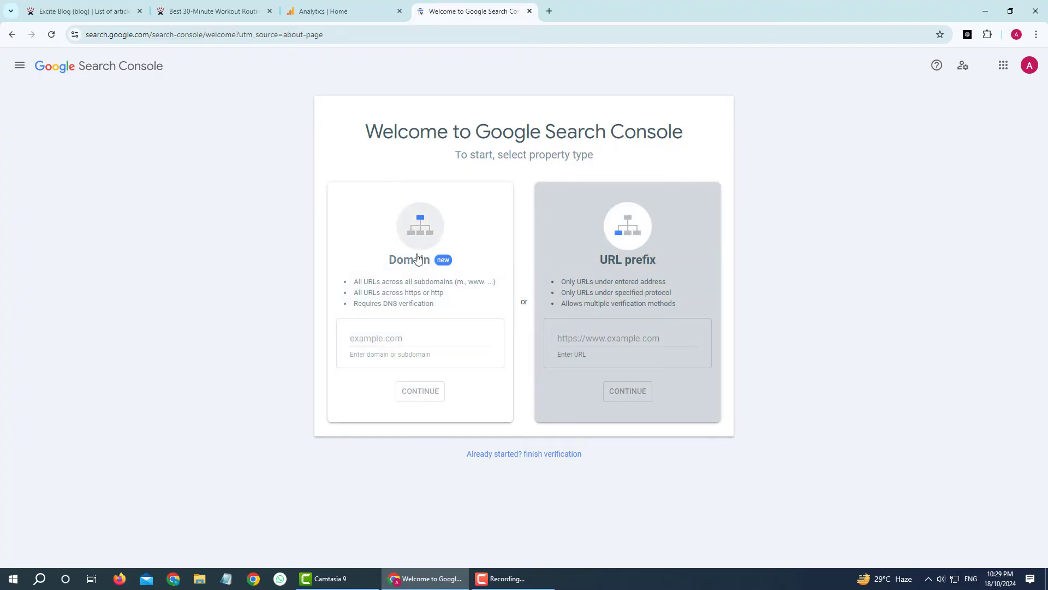
click(406, 250)
click(620, 241)
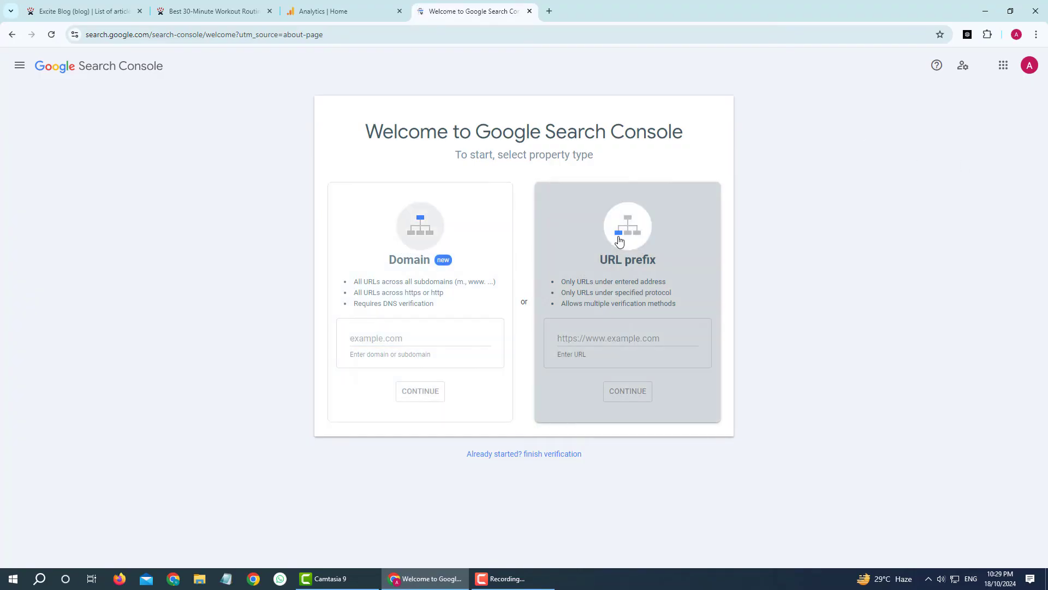
click(203, 11)
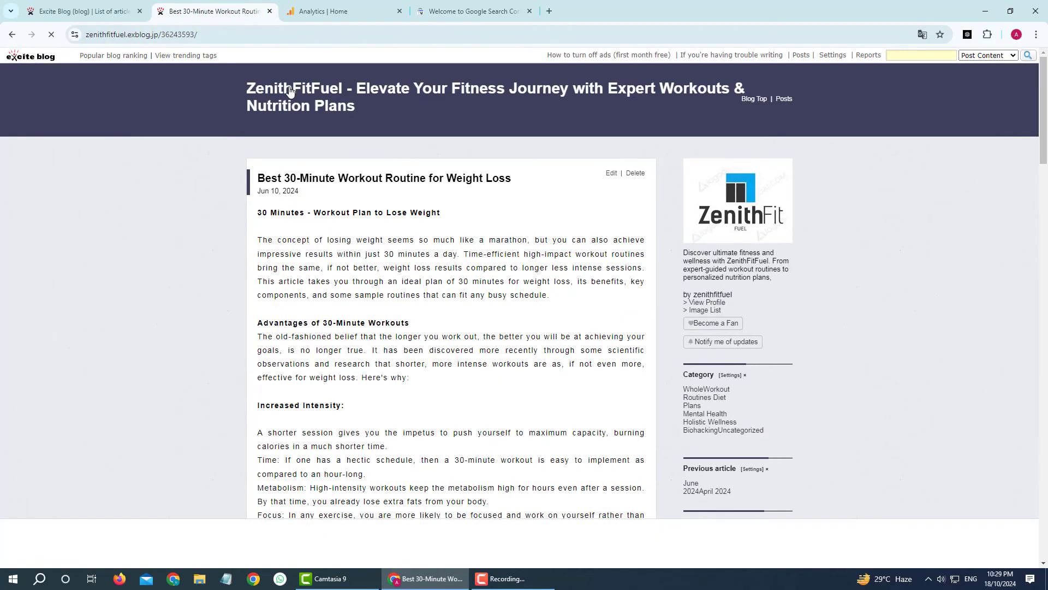
click(242, 86)
click(136, 35)
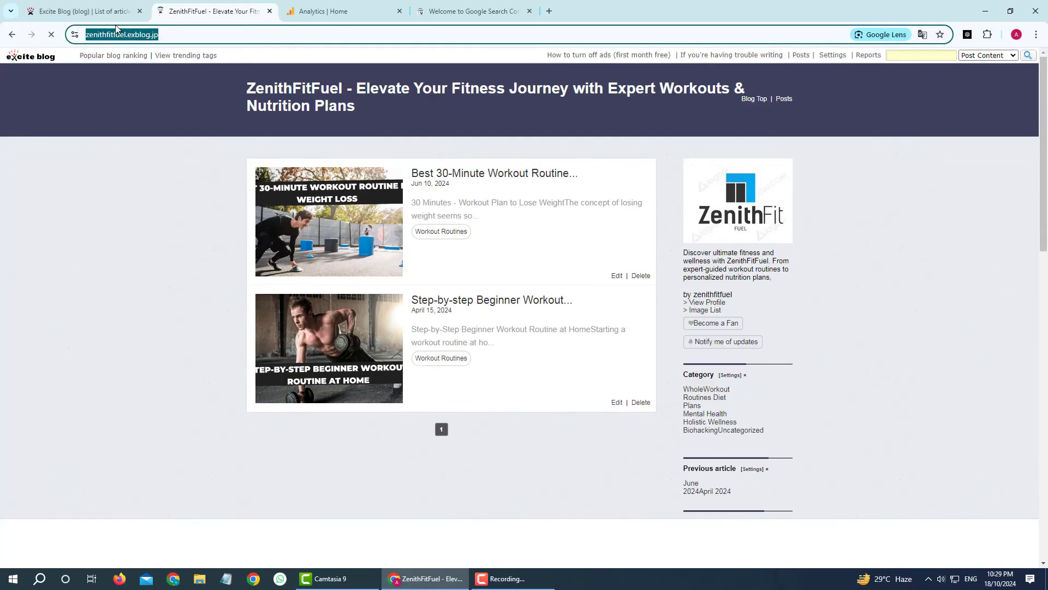
click(84, 11)
click(166, 142)
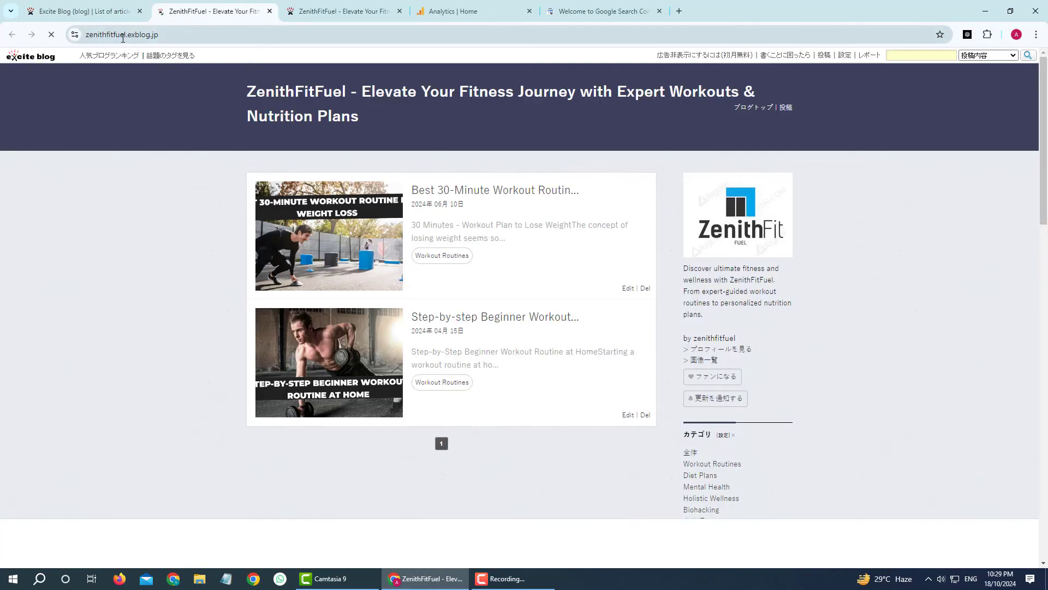
click(125, 36)
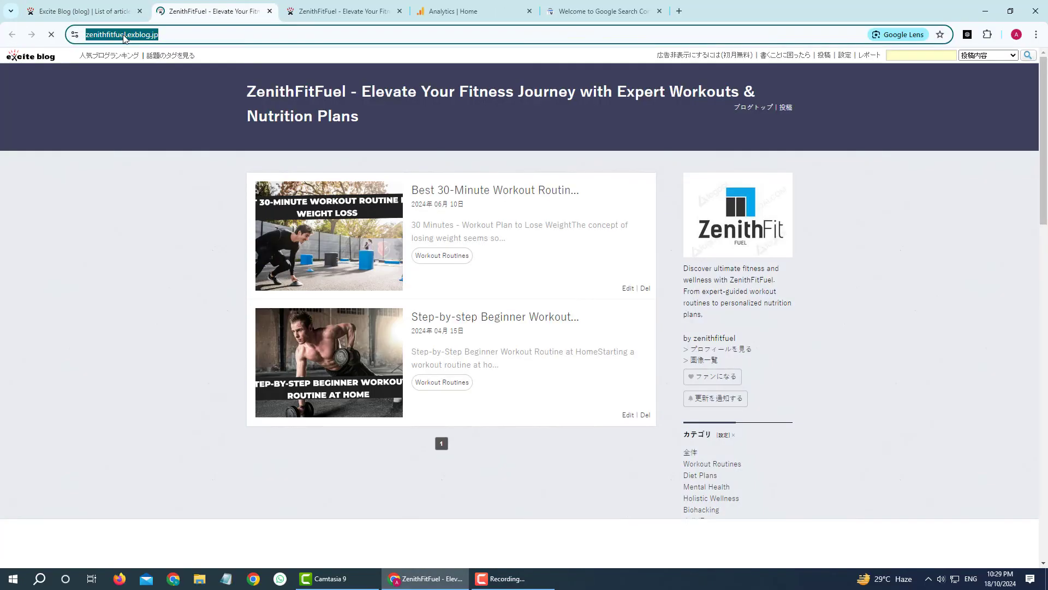
right_click(124, 36)
click(158, 136)
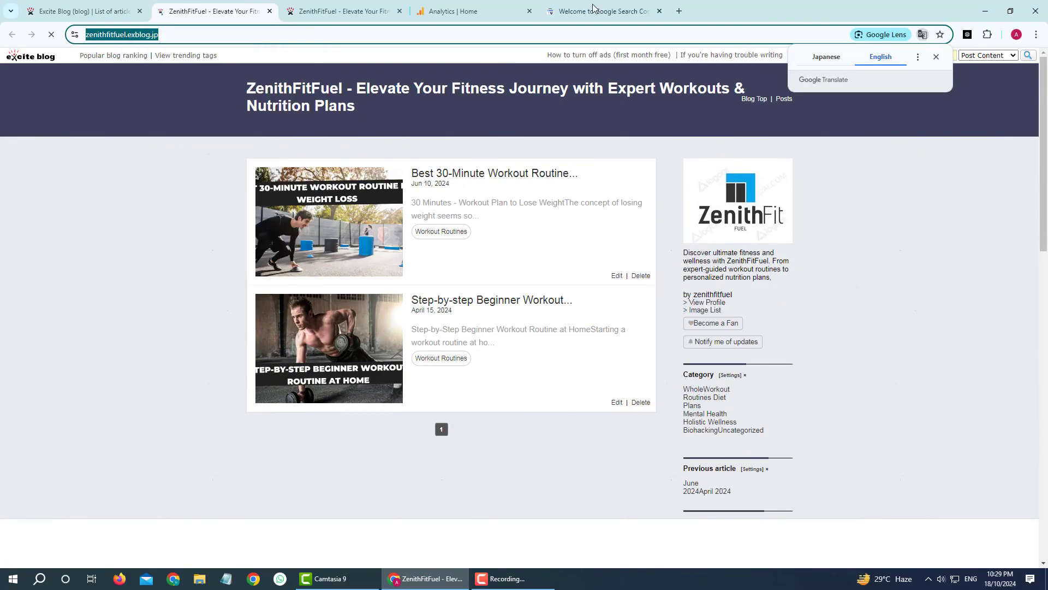
click(593, 8)
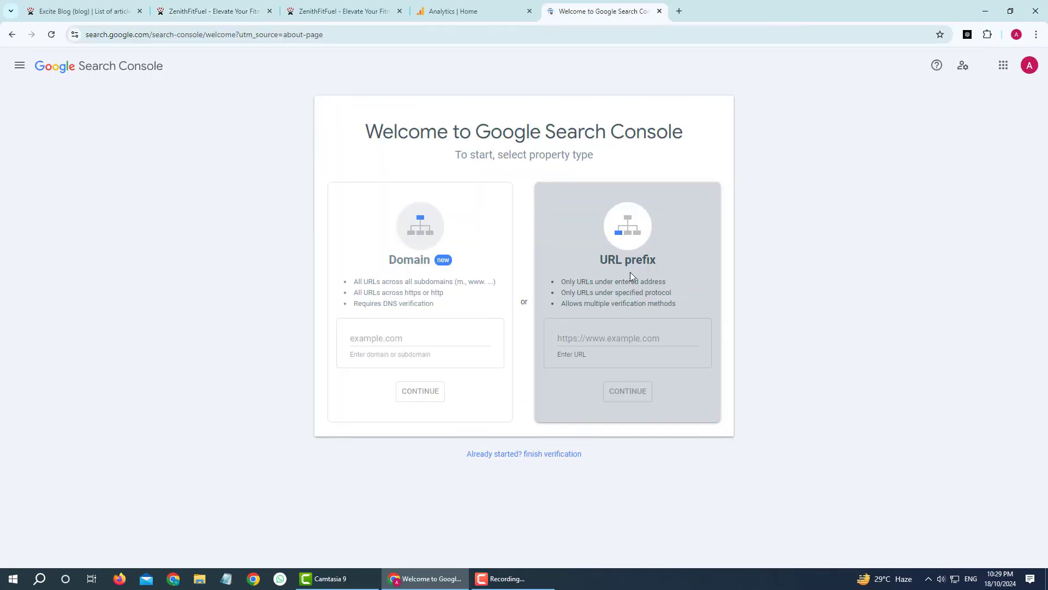
click(602, 340)
key(ctrl+v)
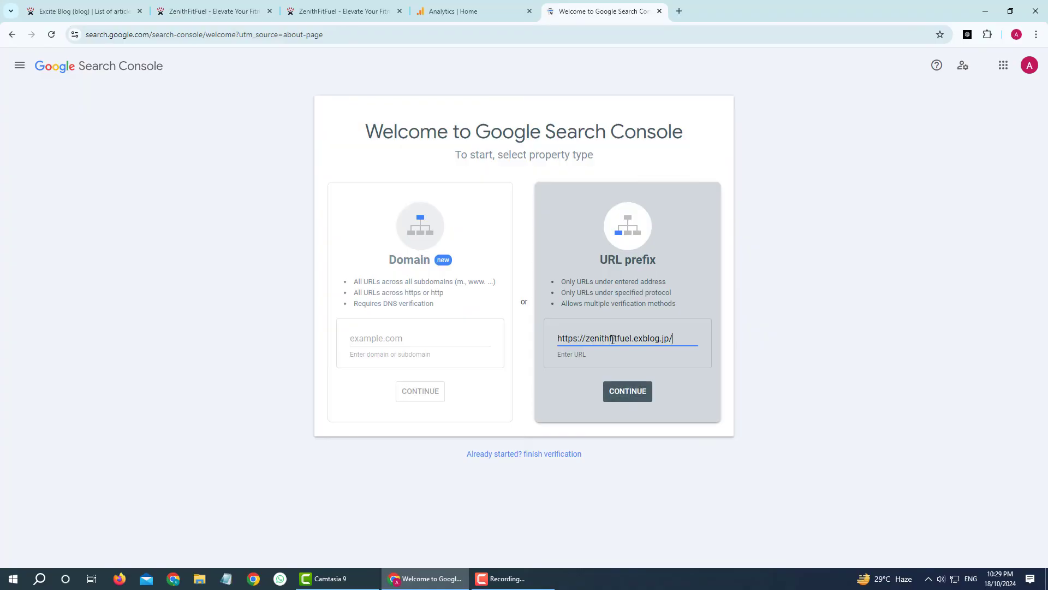
click(634, 395)
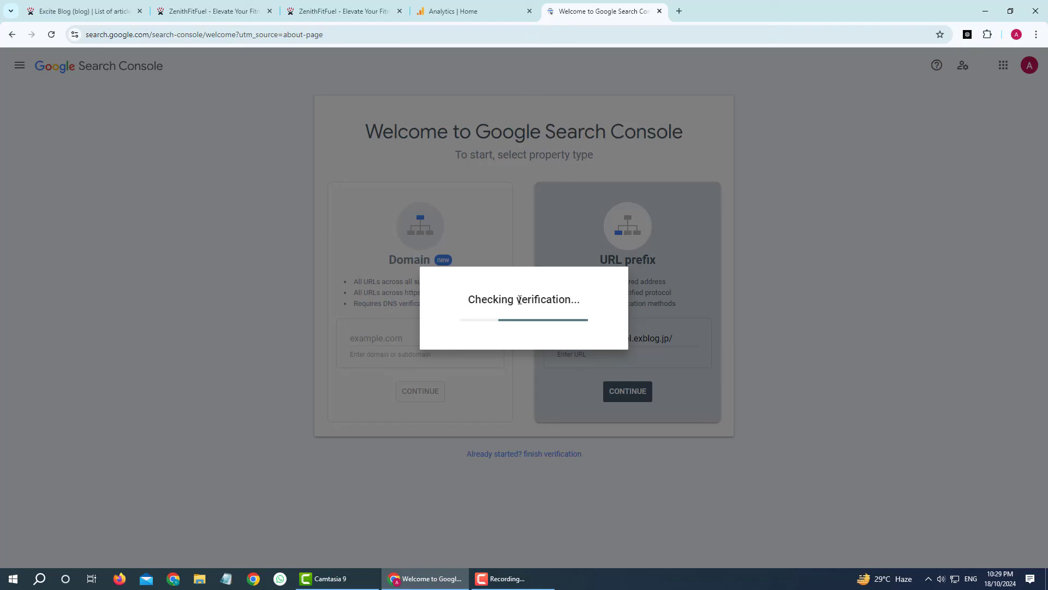
Confirm ownership was auto-verified through Google Analytics.
drag(468, 299, 581, 298)
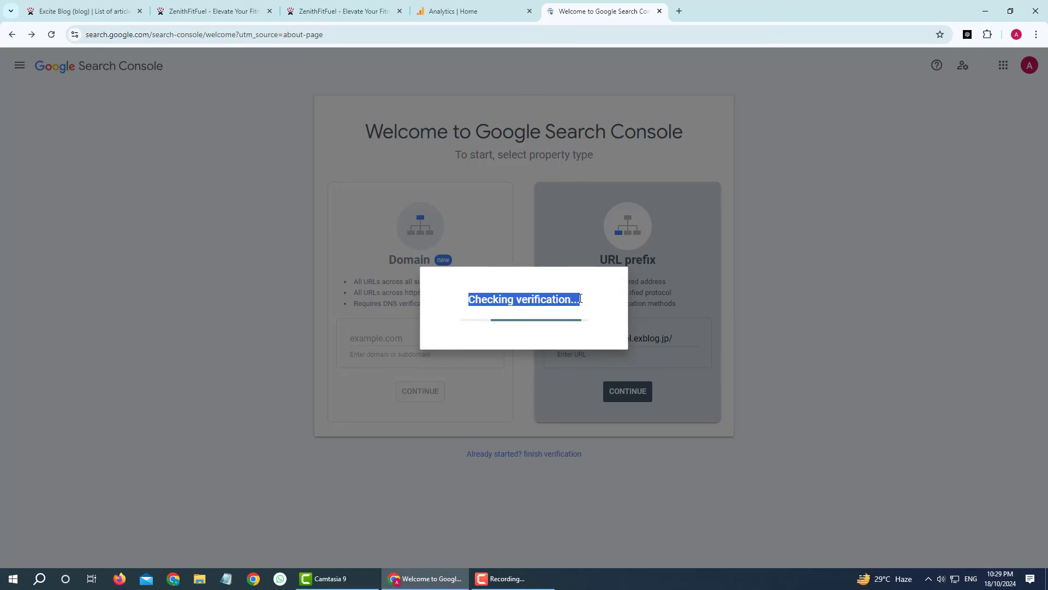
drag(517, 244, 392, 254)
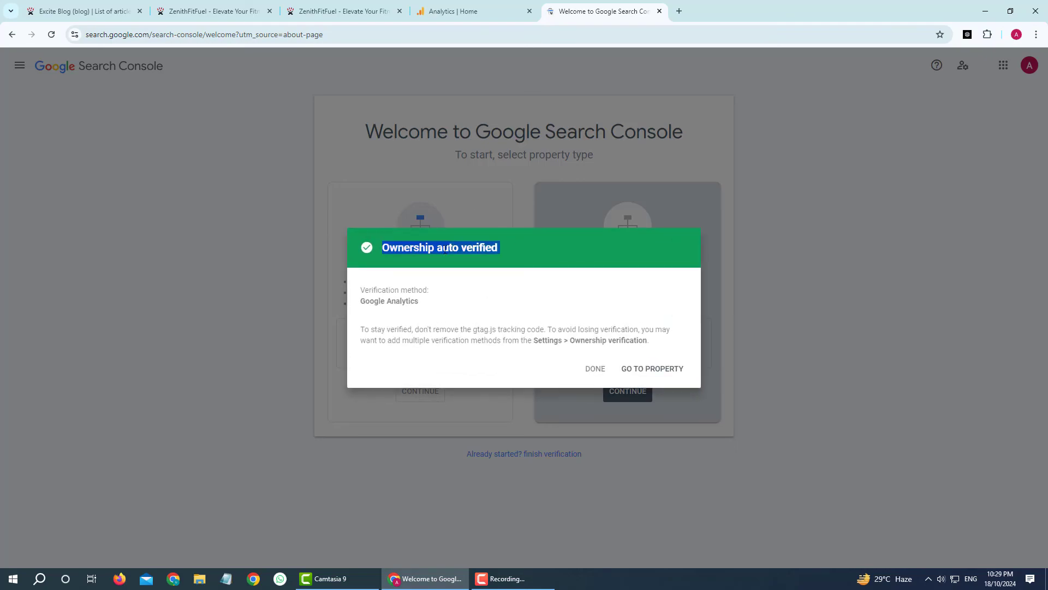
click(486, 292)
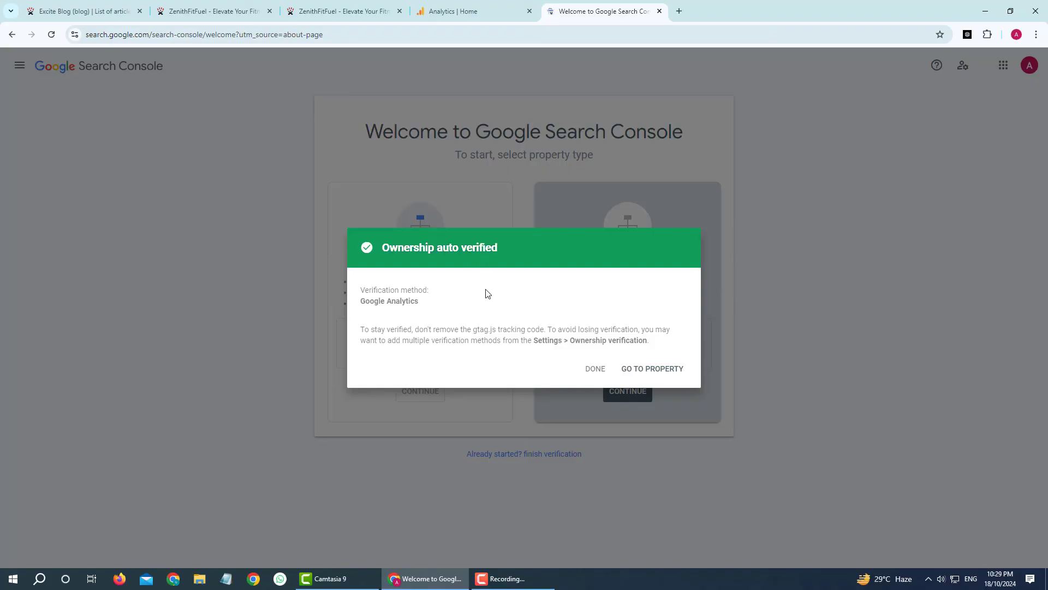
click(495, 9)
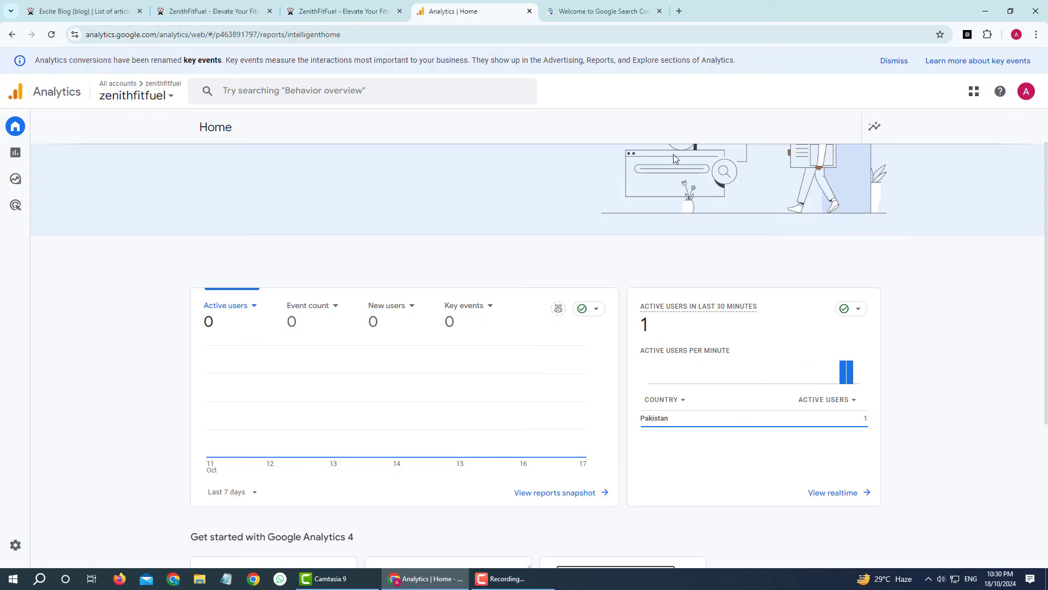
click(594, 14)
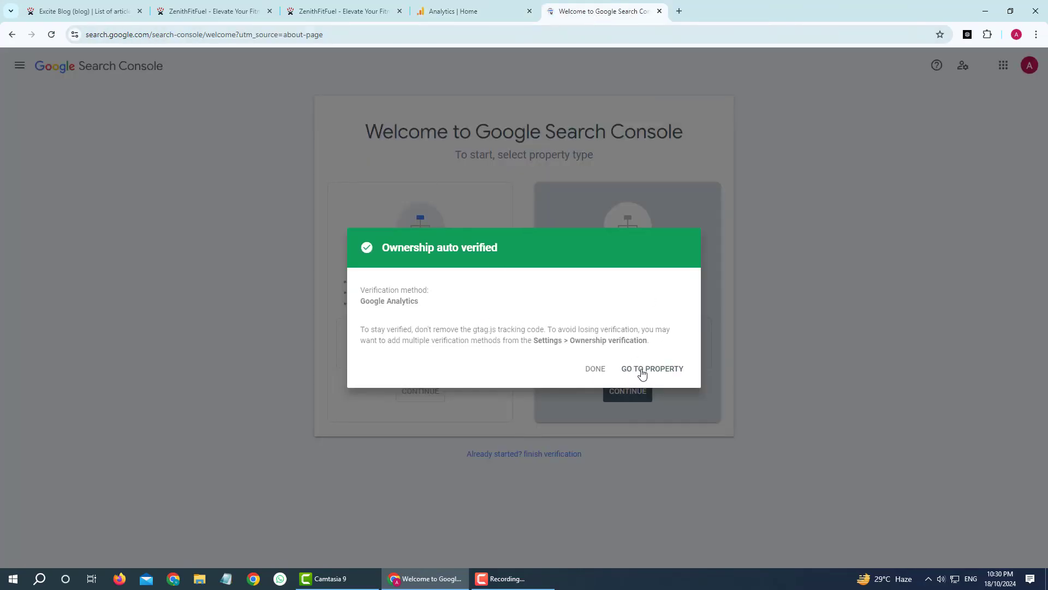
Go to the new blog property, dismiss the Overview tip, and open Sitemaps.
click(665, 370)
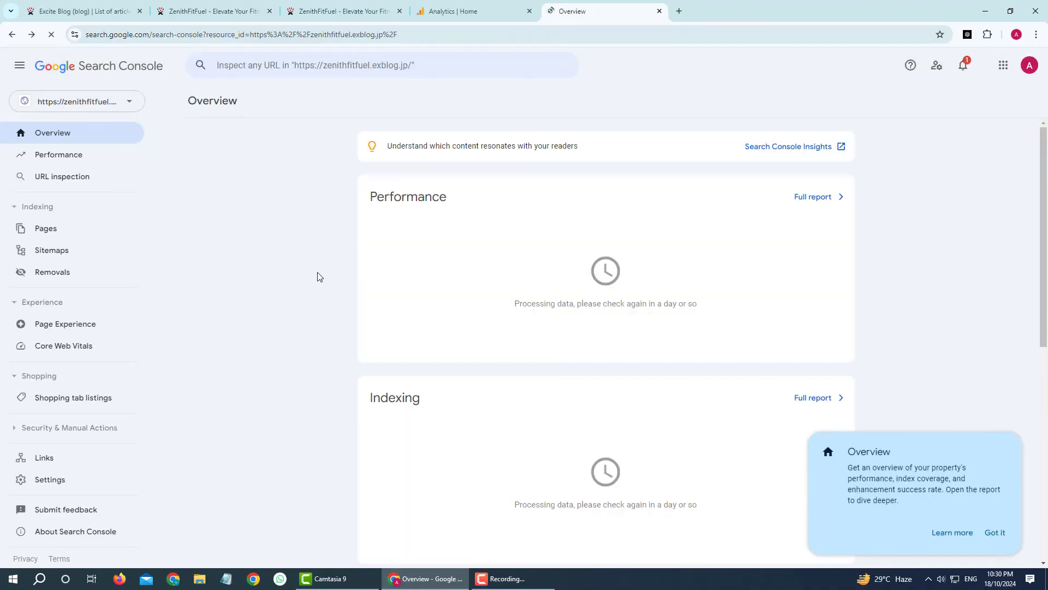
scroll(319, 276, down, 5)
click(993, 532)
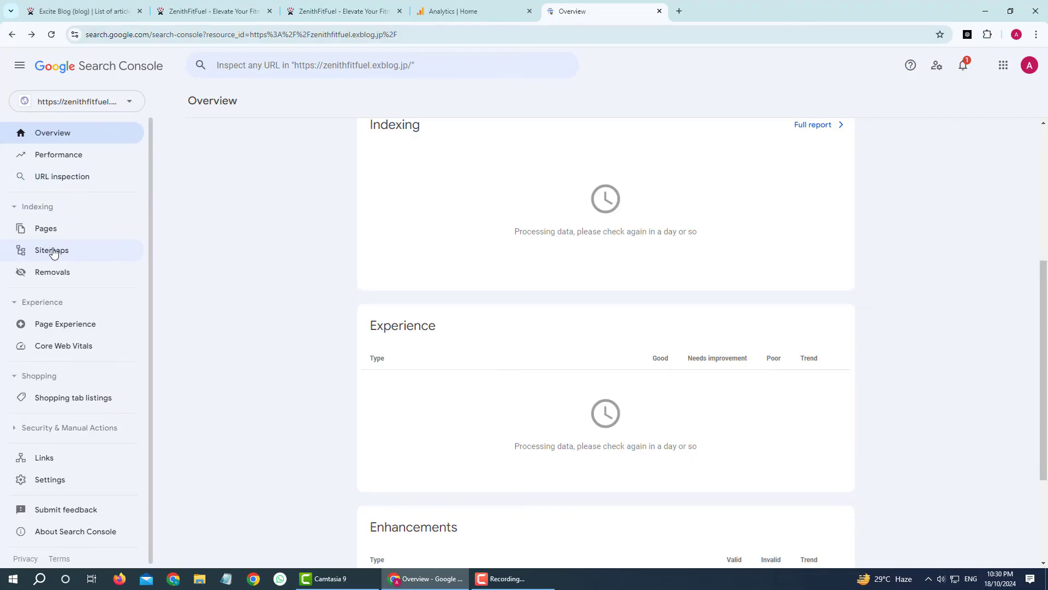
click(71, 250)
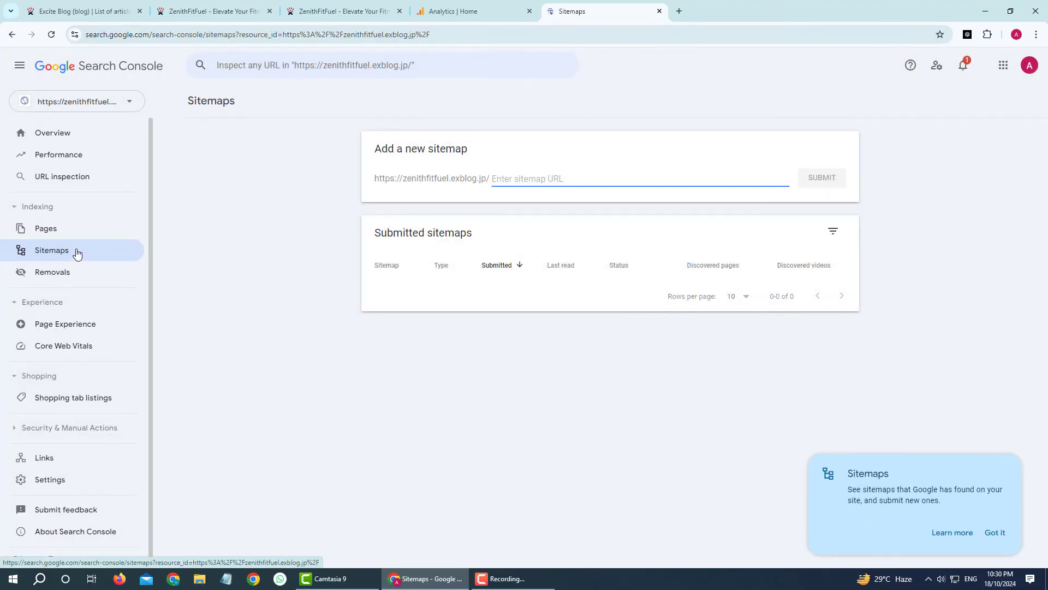
Submit sitemap.xml as a new sitemap and dismiss the success message.
click(76, 250)
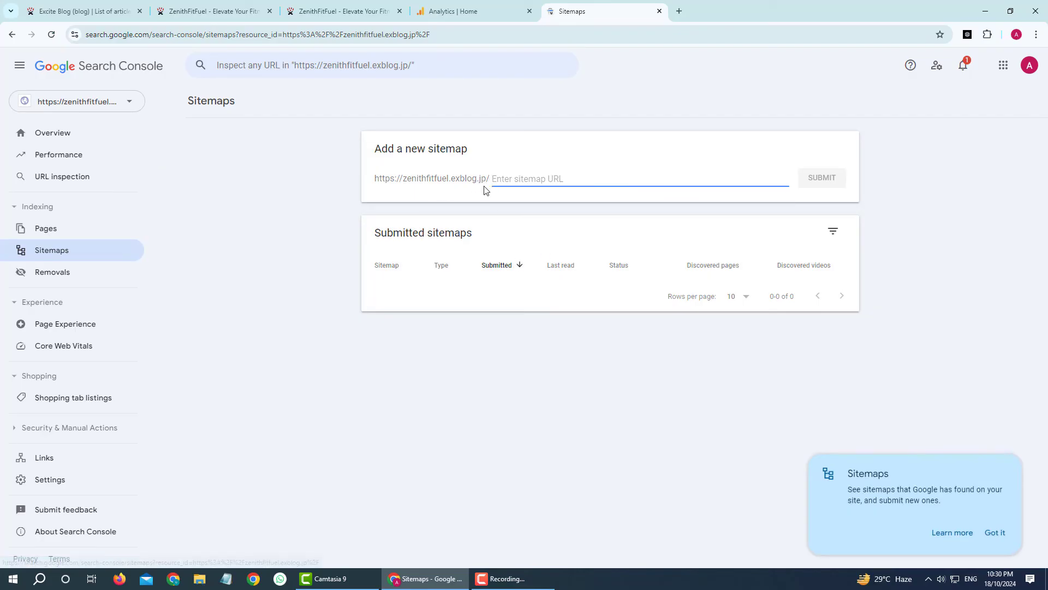
text(sitemap.xml)
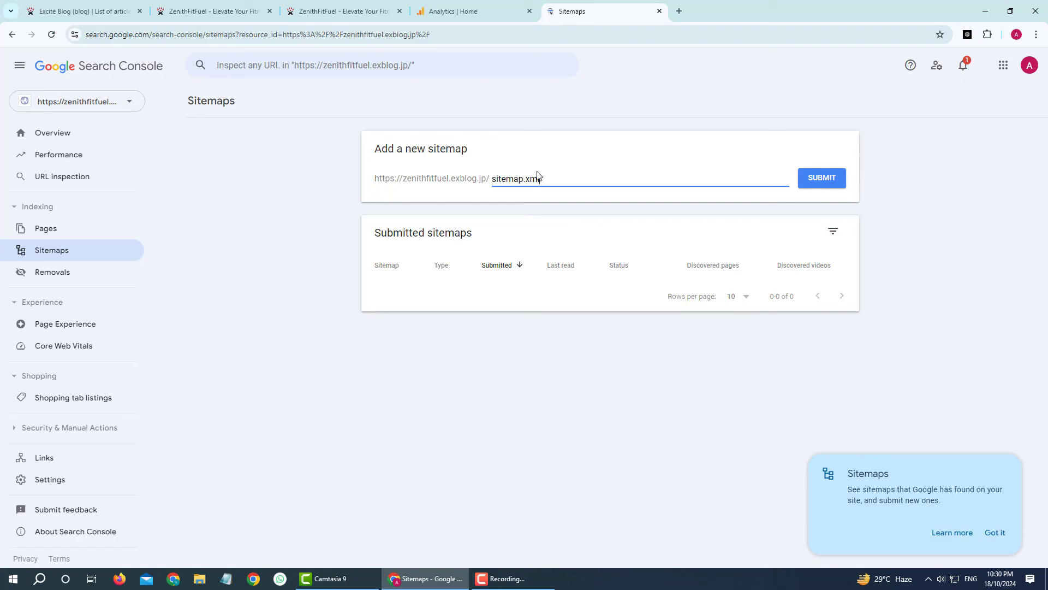
drag(549, 177, 490, 181)
right_click(514, 180)
click(550, 176)
click(808, 178)
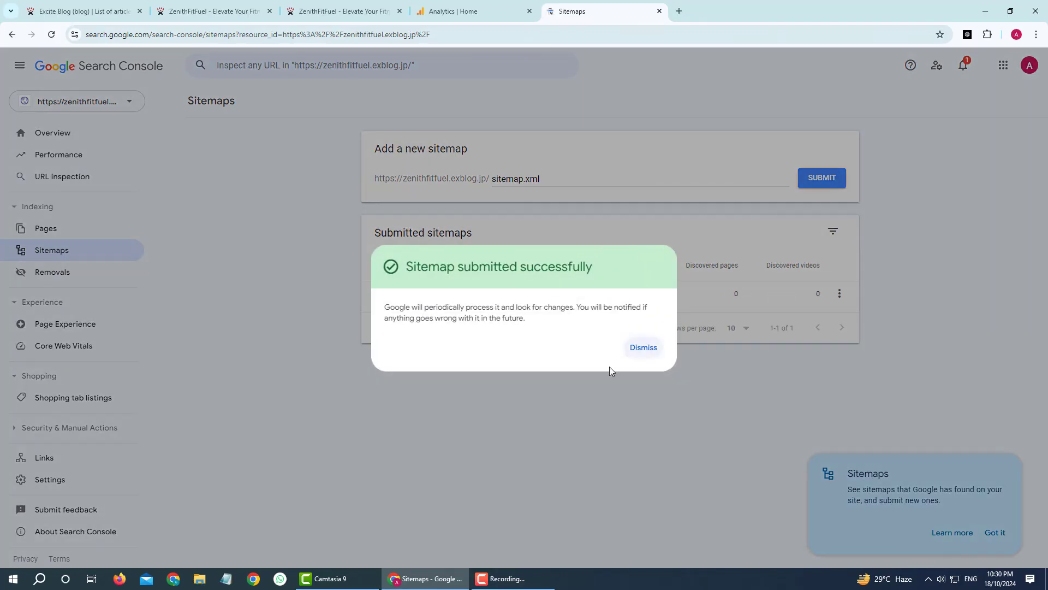
drag(412, 265, 508, 278)
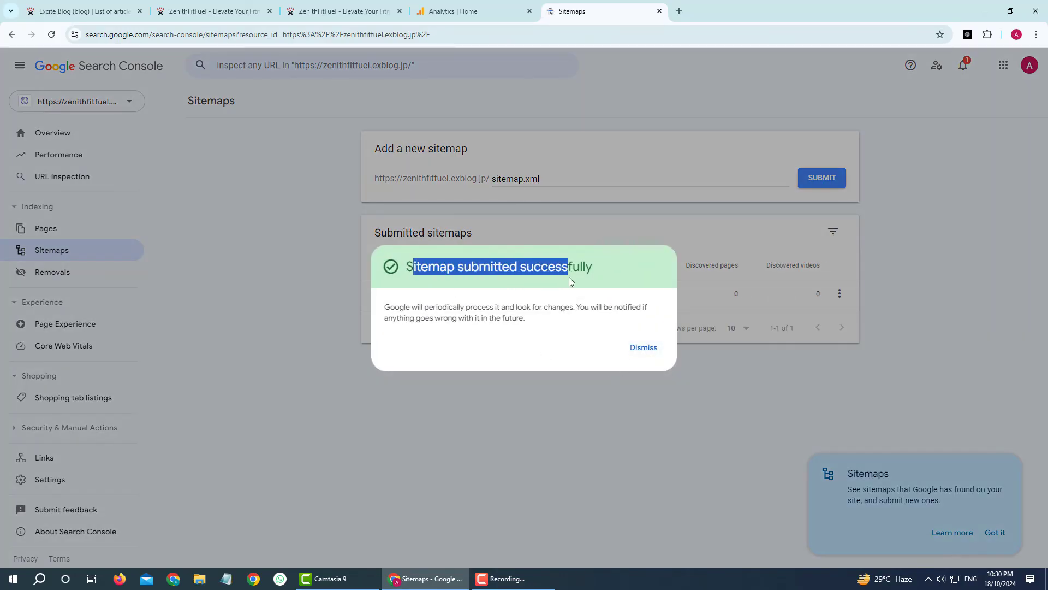
click(640, 349)
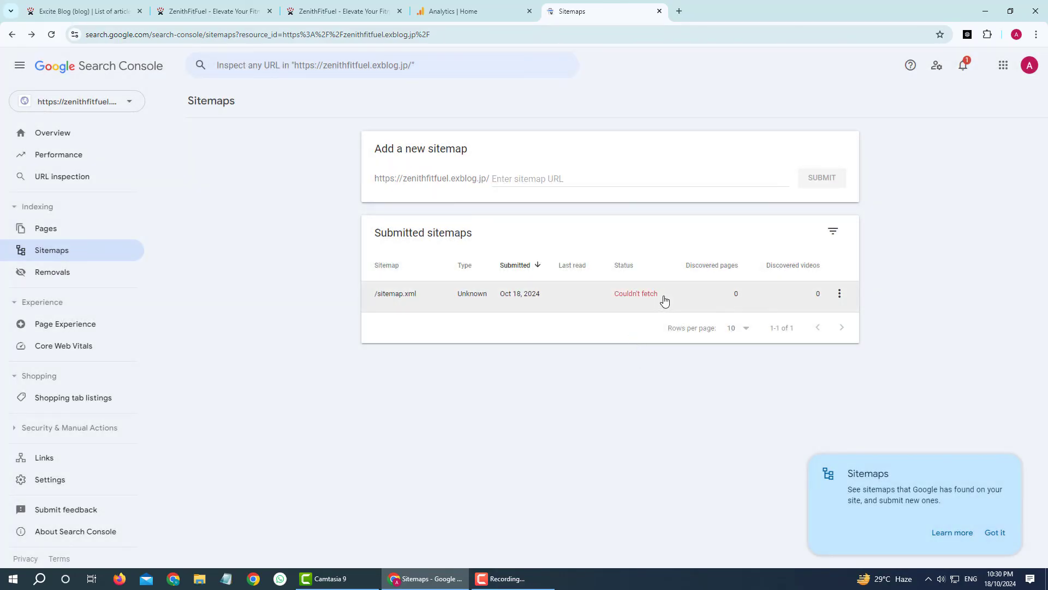
Resubmit sitemap.xml after the Couldn't fetch status, then open its details.
drag(668, 298, 525, 368)
click(562, 183)
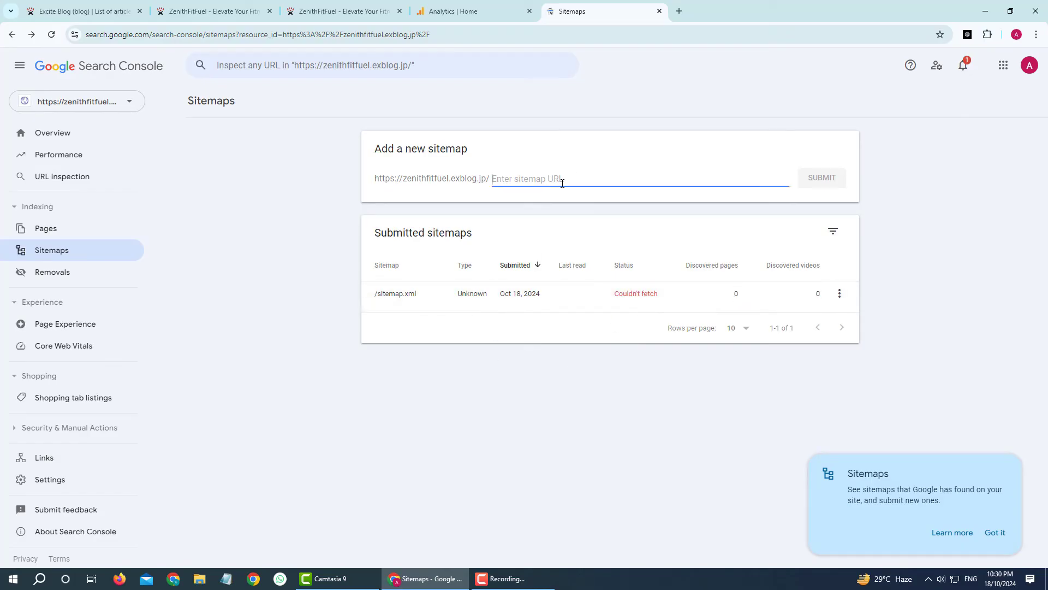
text(sitemap.xml)
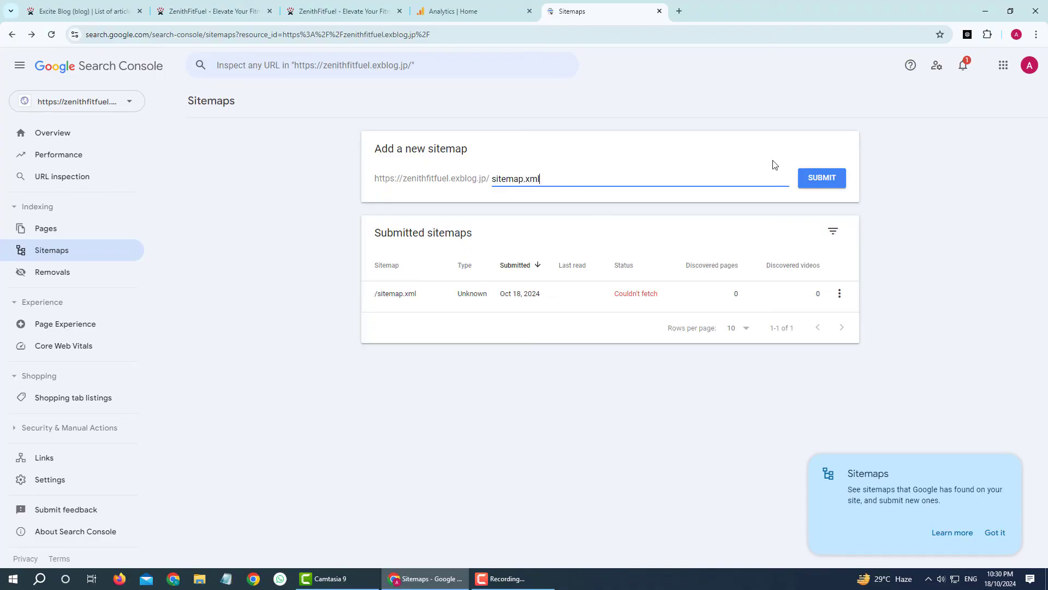
click(820, 178)
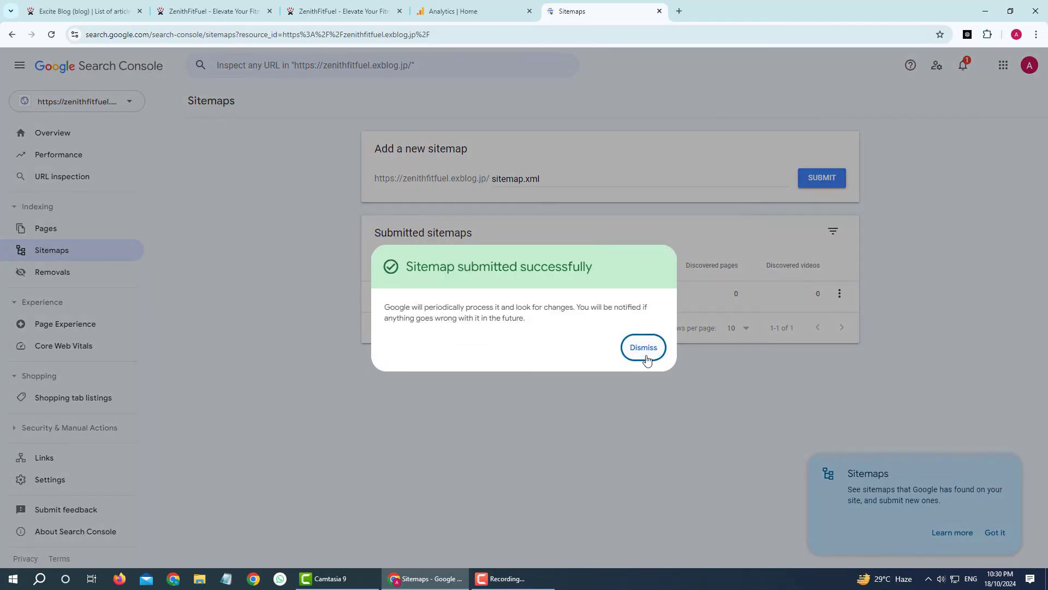
click(645, 350)
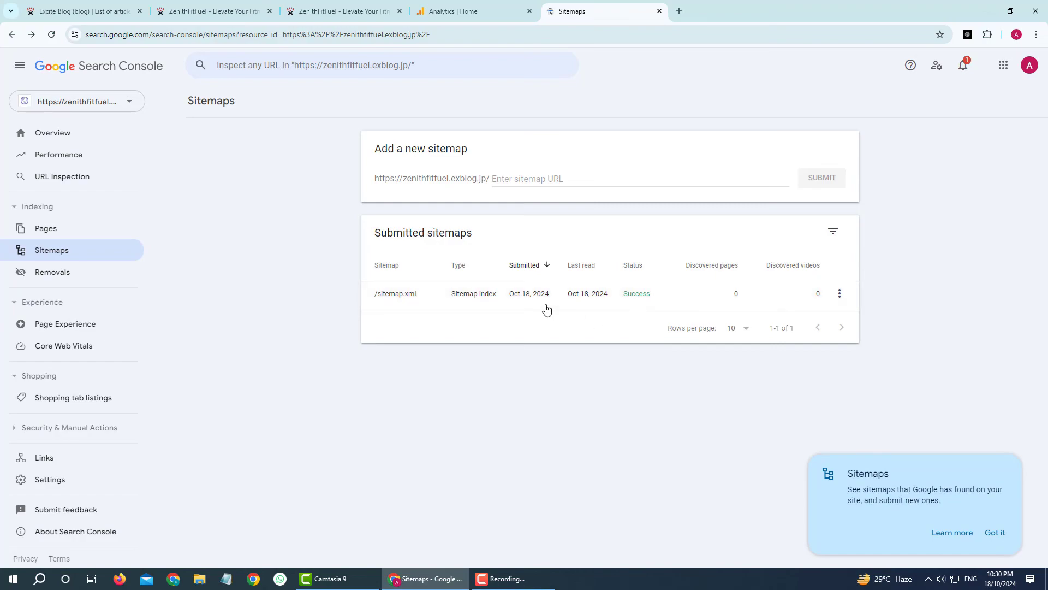
click(513, 295)
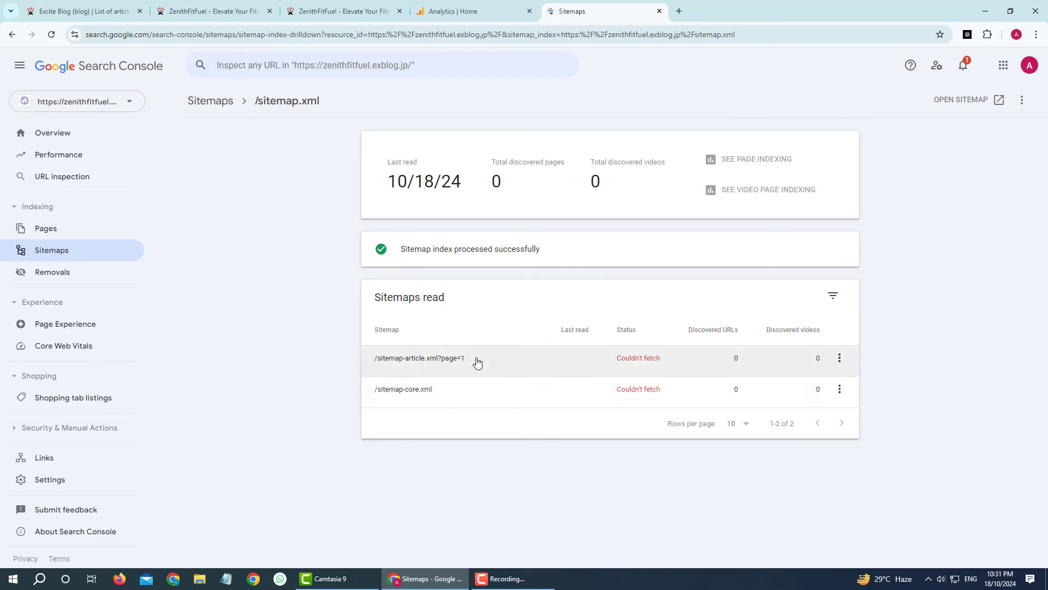
Submit sitemap-article.xml?page=1, copied from the sitemap.xml details, as a new sitemap.
drag(476, 362, 380, 369)
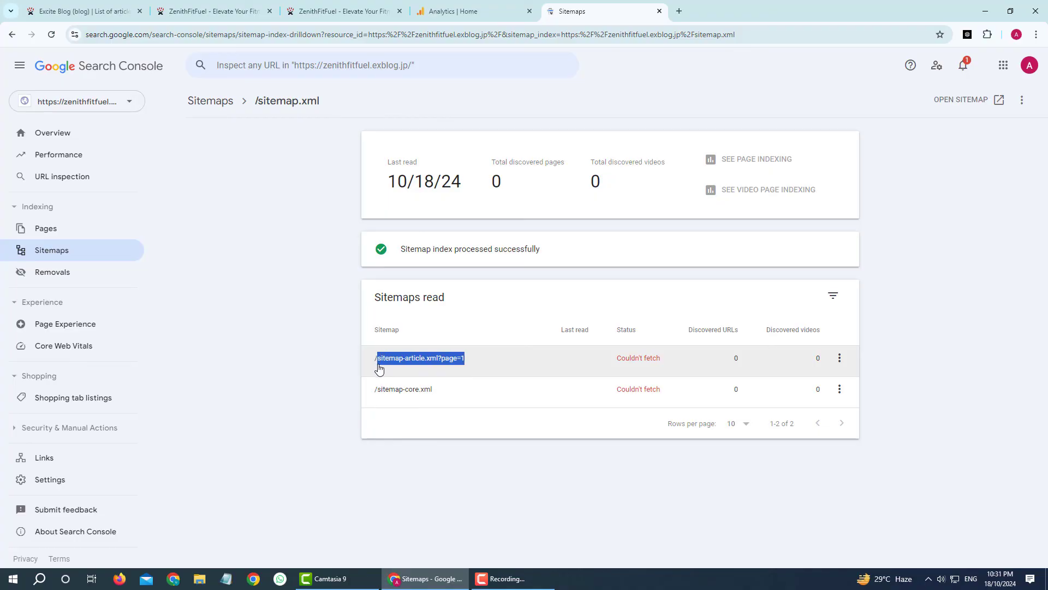
click(66, 253)
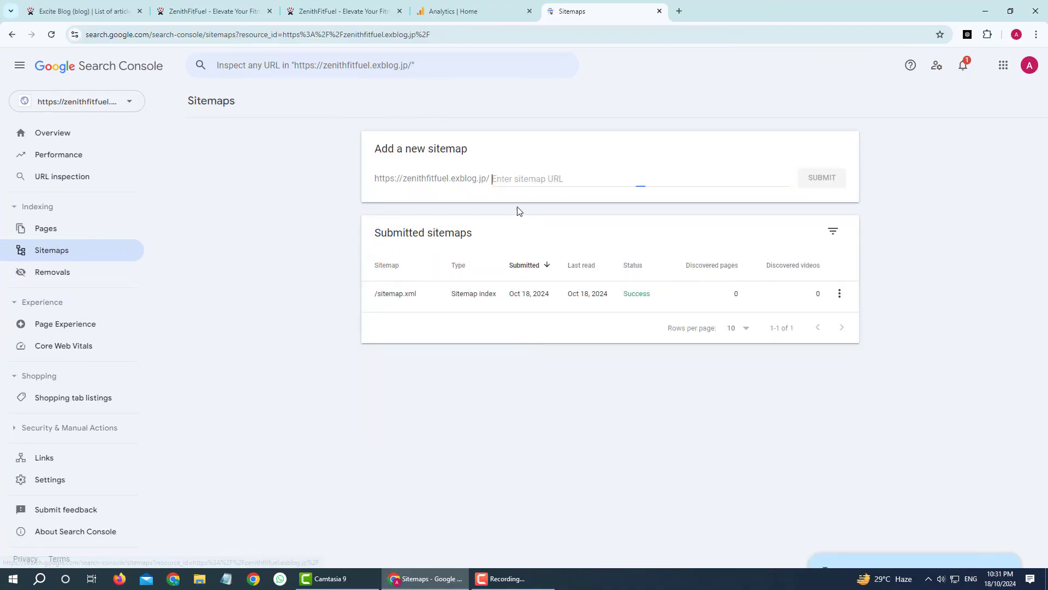
text(sitemap-article.xml?page=1)
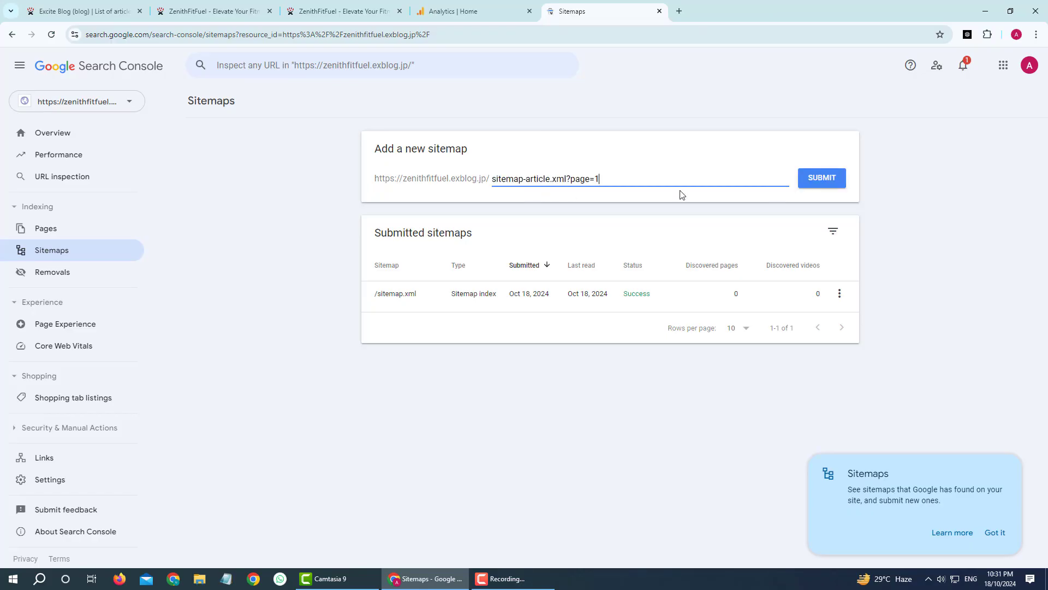
click(822, 179)
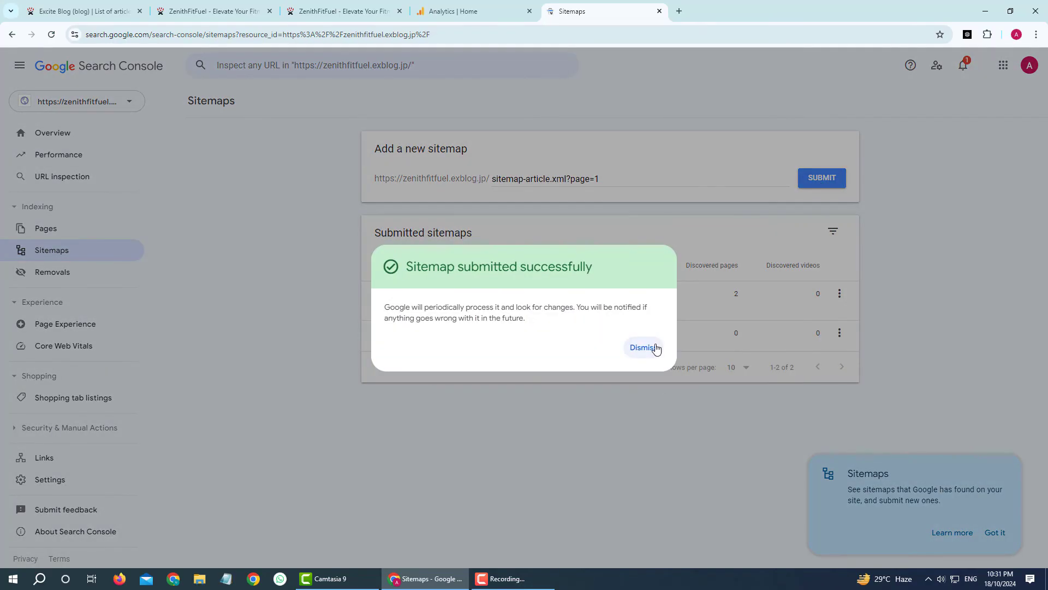
click(653, 347)
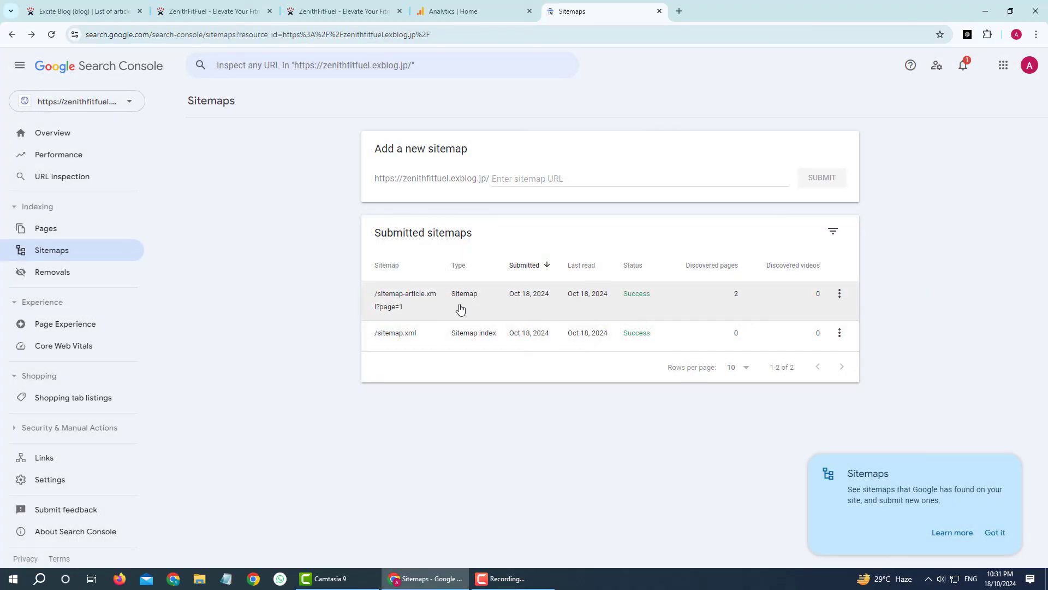
Submit sitemap-core.xml, copied from the sitemap.xml details, as a new sitemap.
click(417, 339)
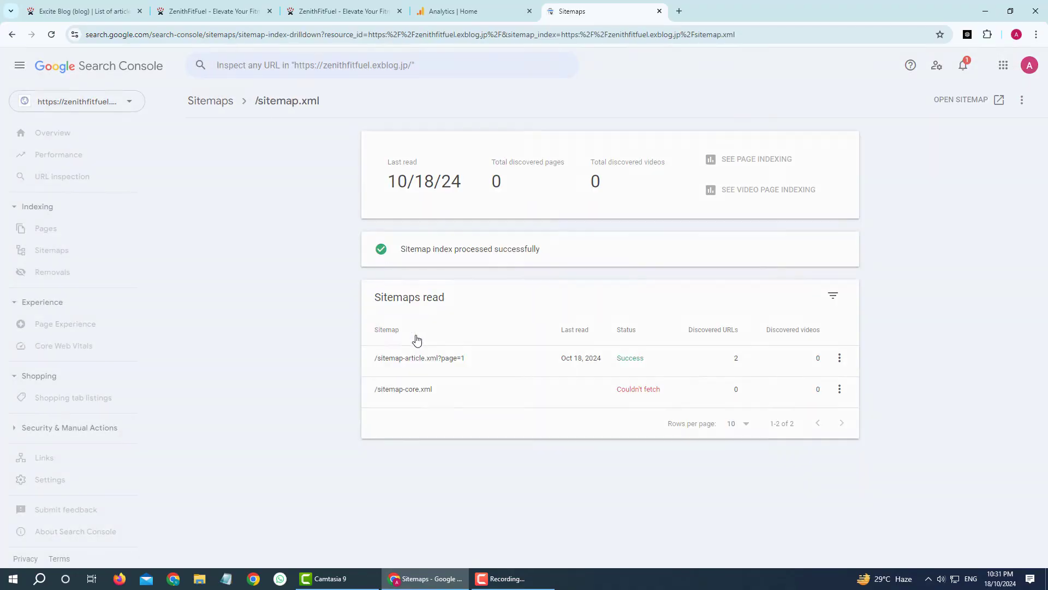
drag(443, 393, 383, 397)
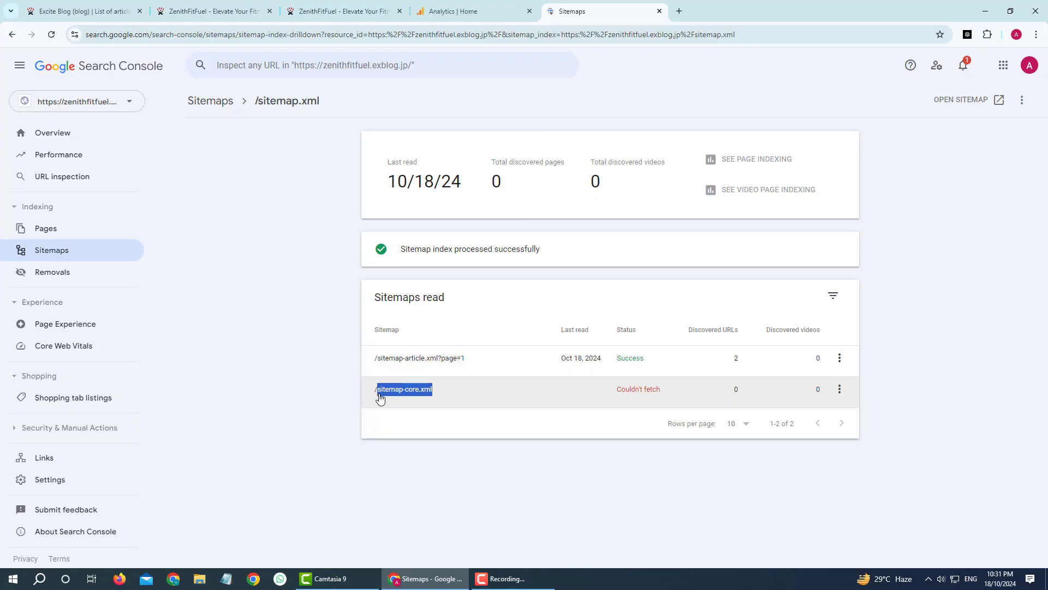
click(53, 250)
click(495, 181)
text(sitemap-core.xml)
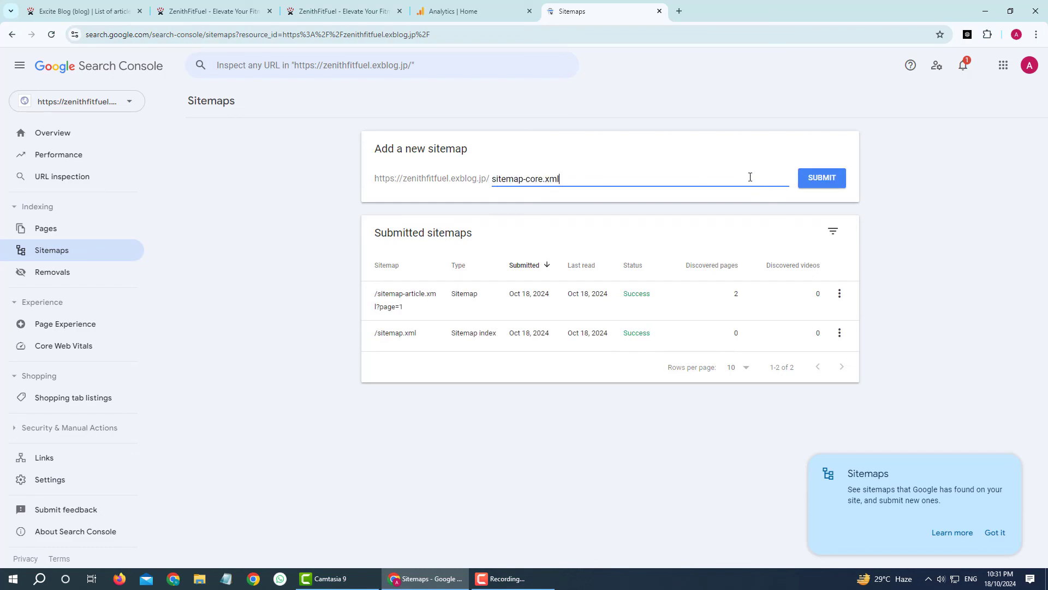
click(810, 185)
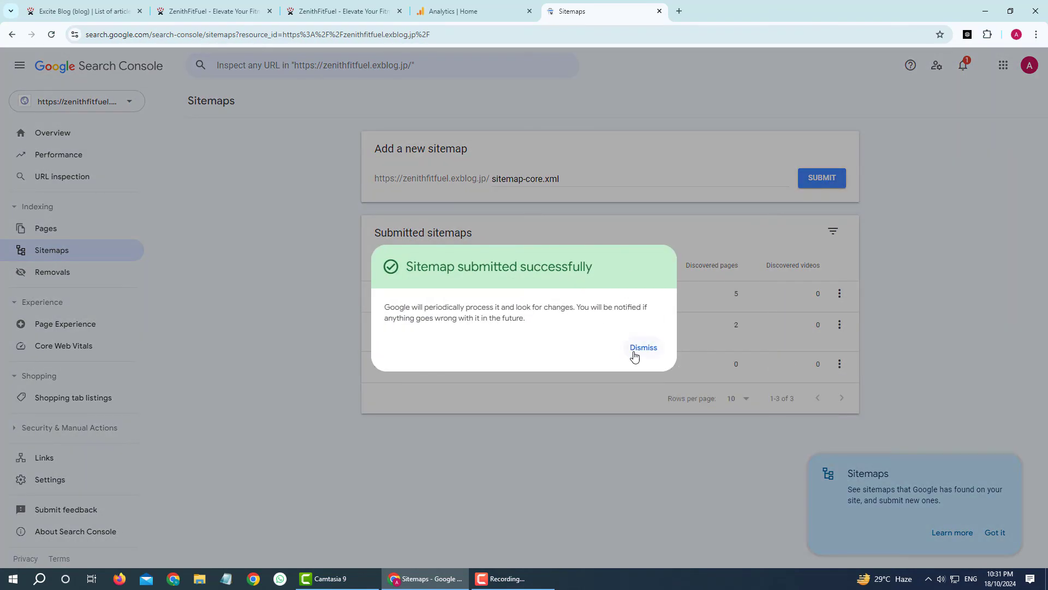
click(640, 348)
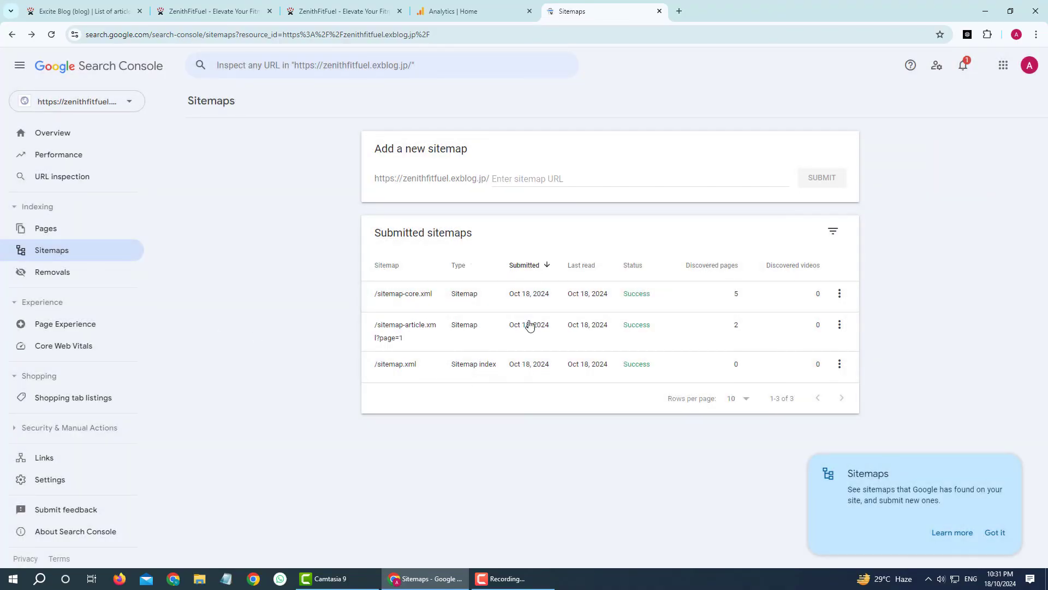
click(212, 11)
right_click(143, 36)
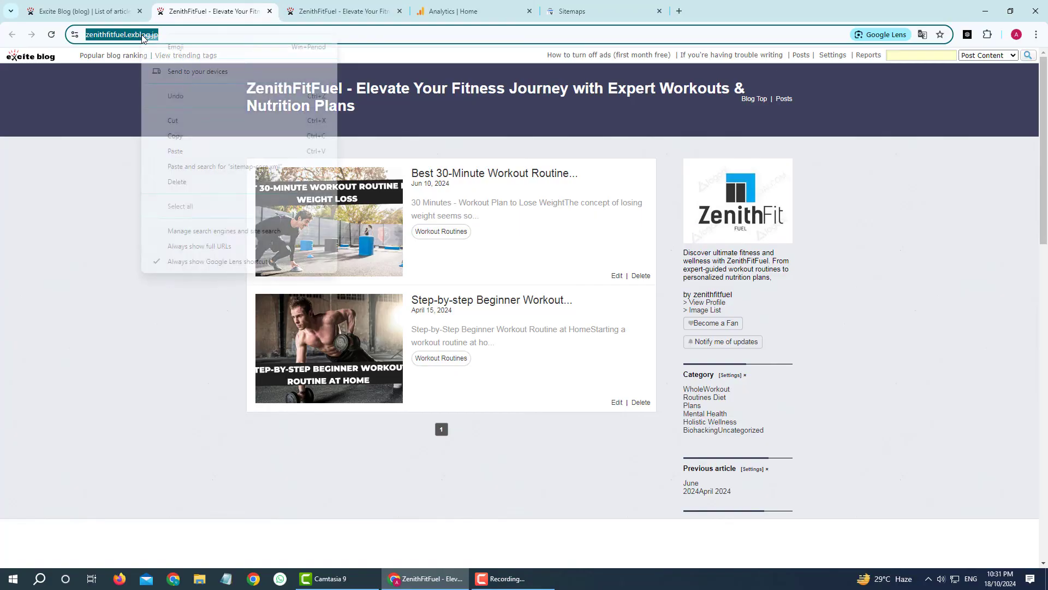
click(175, 137)
click(573, 11)
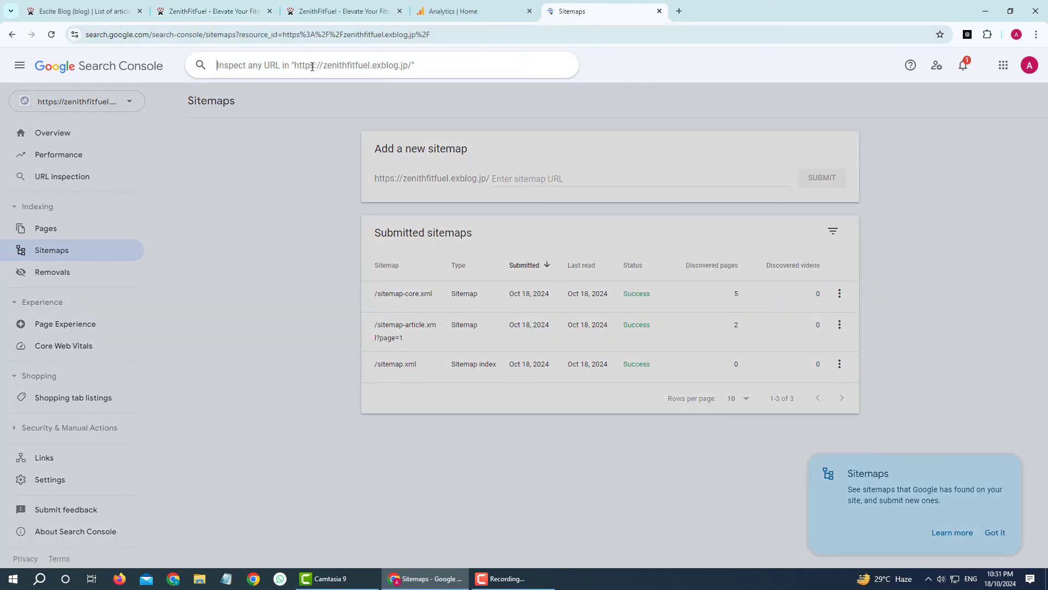
click(313, 67)
key(ctrl+v)
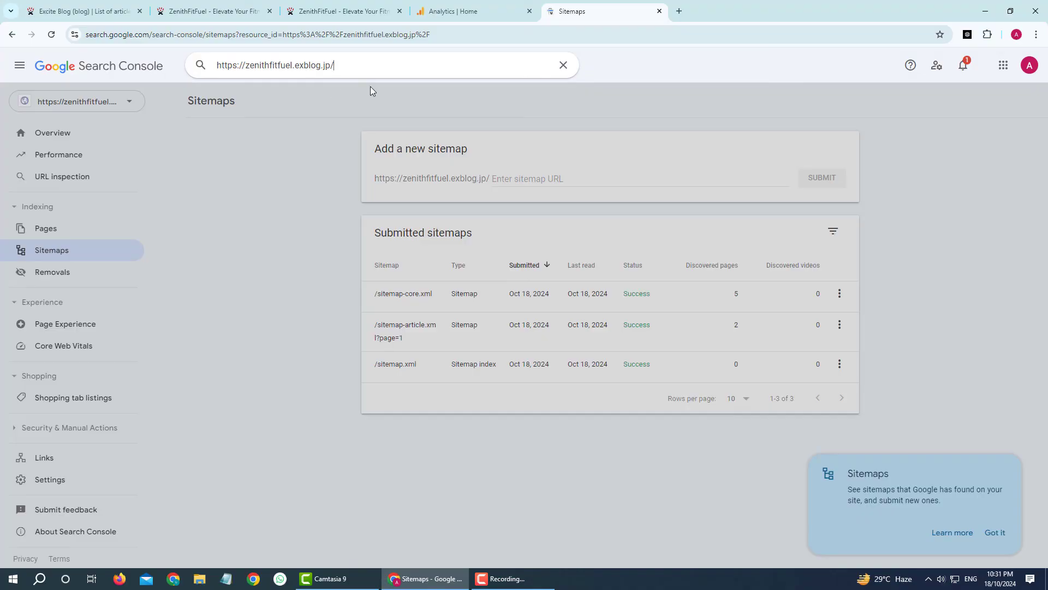
key(Return)
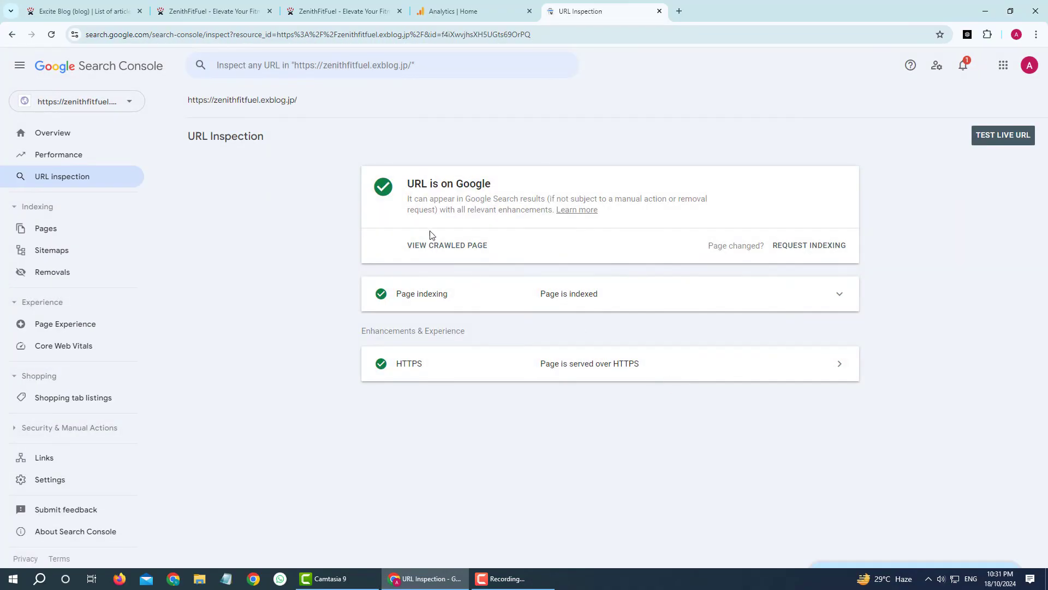
drag(492, 184, 405, 187)
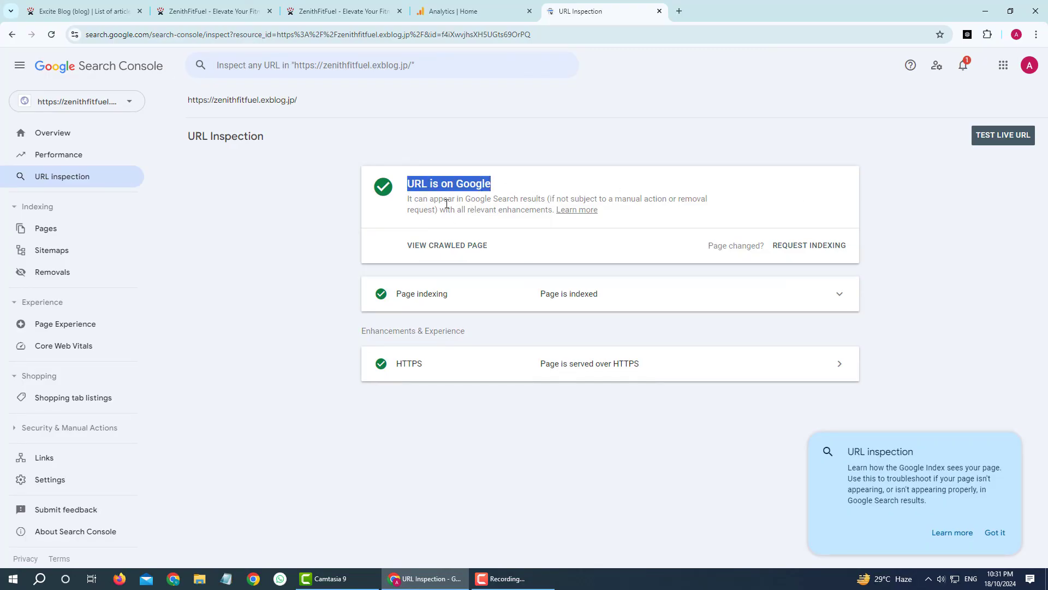
click(994, 533)
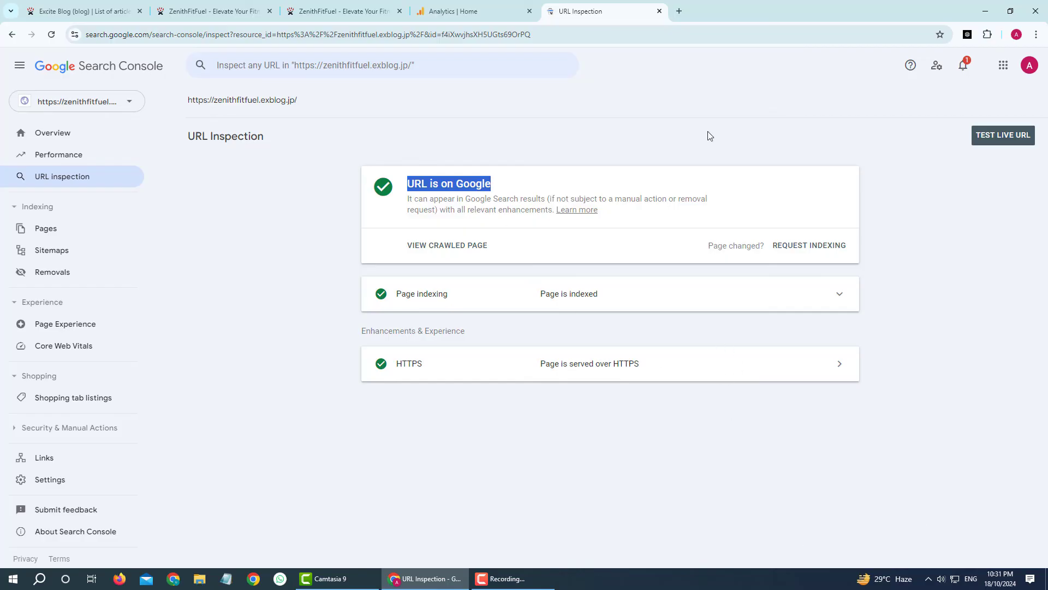
Copy the Best 30-Minute Workout Routine for Weight Loss link and open the article.
click(344, 11)
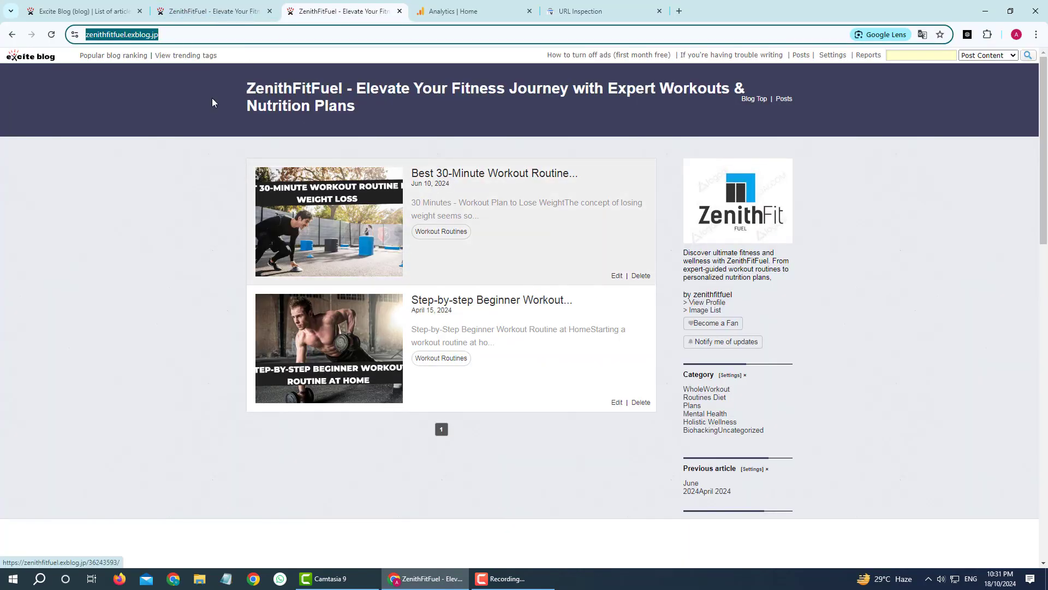
click(94, 12)
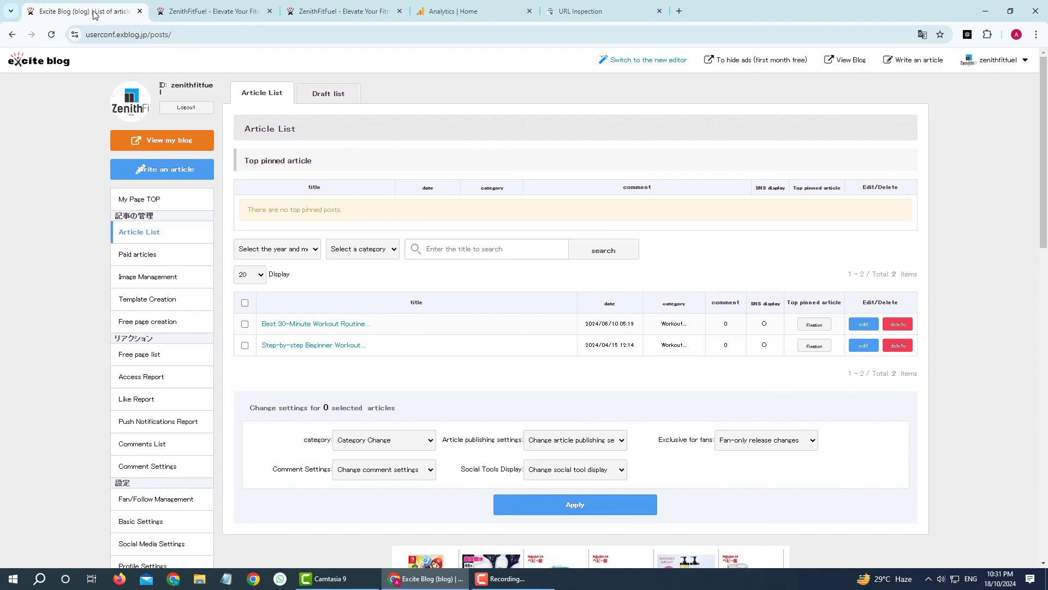
right_click(276, 325)
click(307, 420)
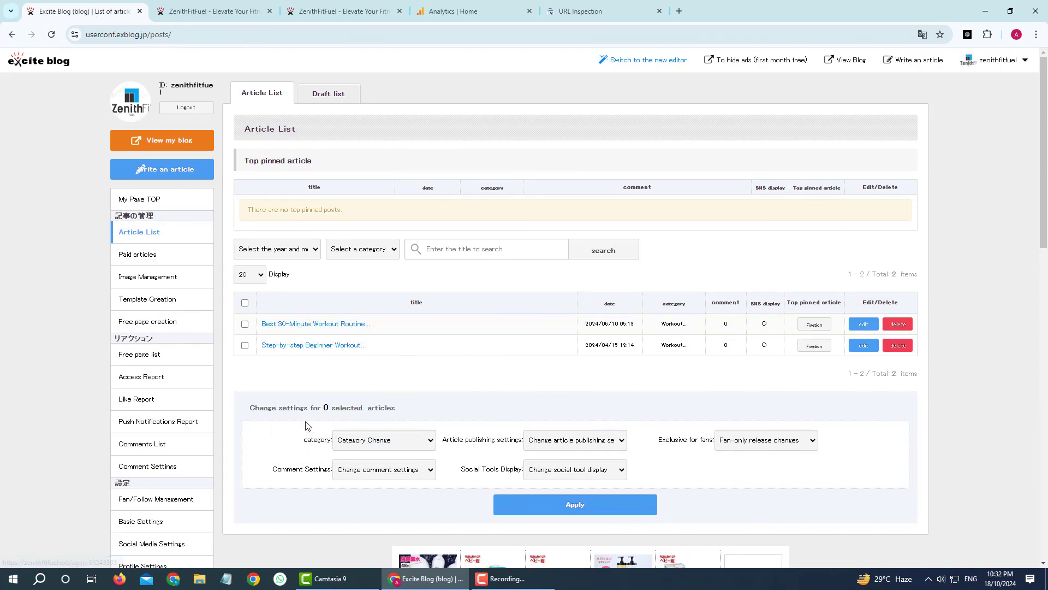
key(ctrl+Tab)
key(ctrl+Tab)
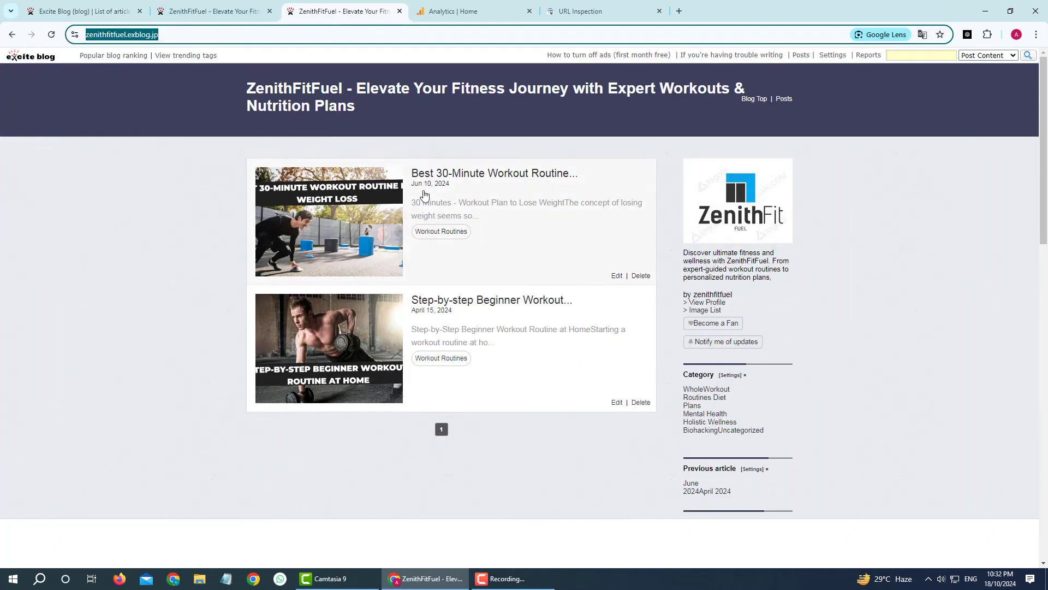
right_click(465, 173)
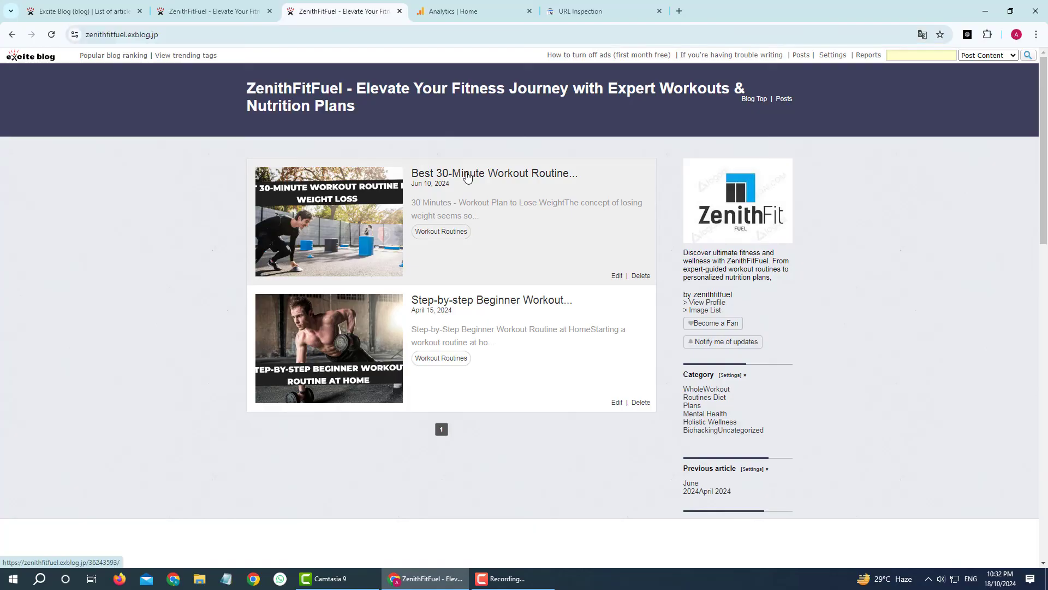
click(434, 175)
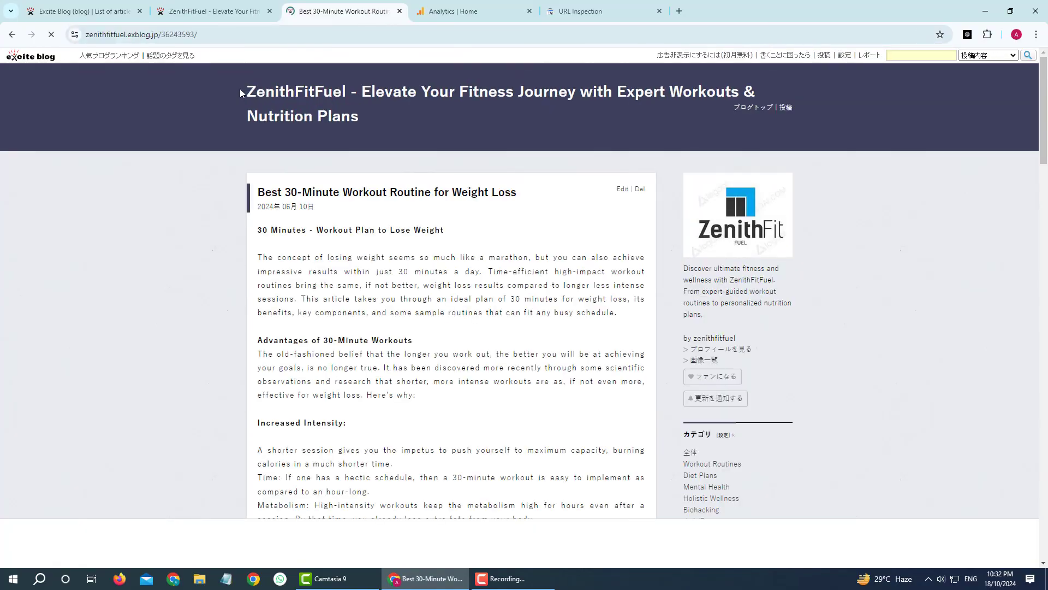
Copy the workout article's web address and return to Search Console URL Inspection.
click(158, 35)
right_click(159, 34)
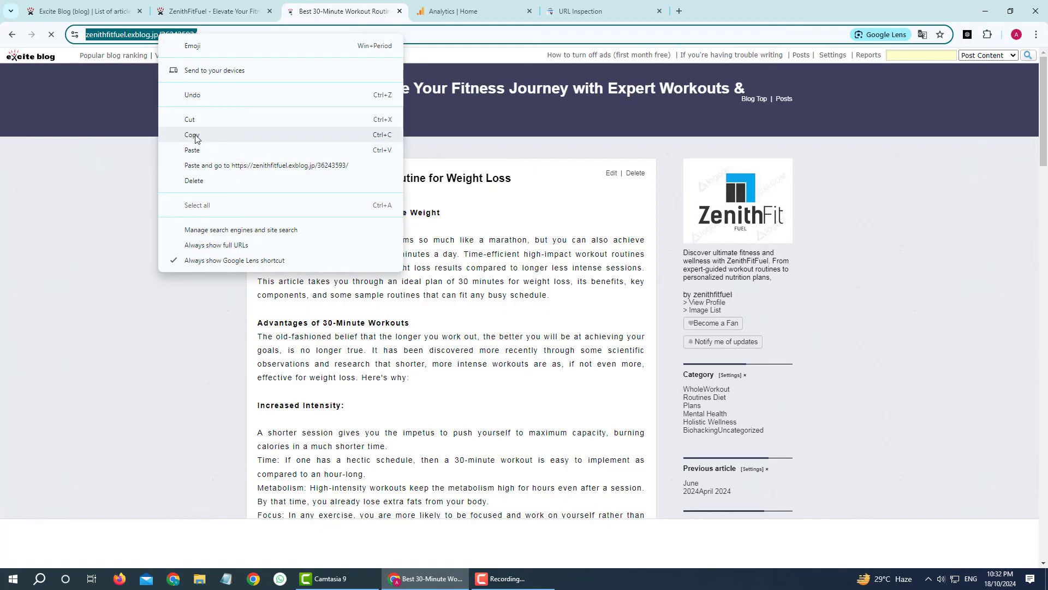
click(192, 134)
click(78, 3)
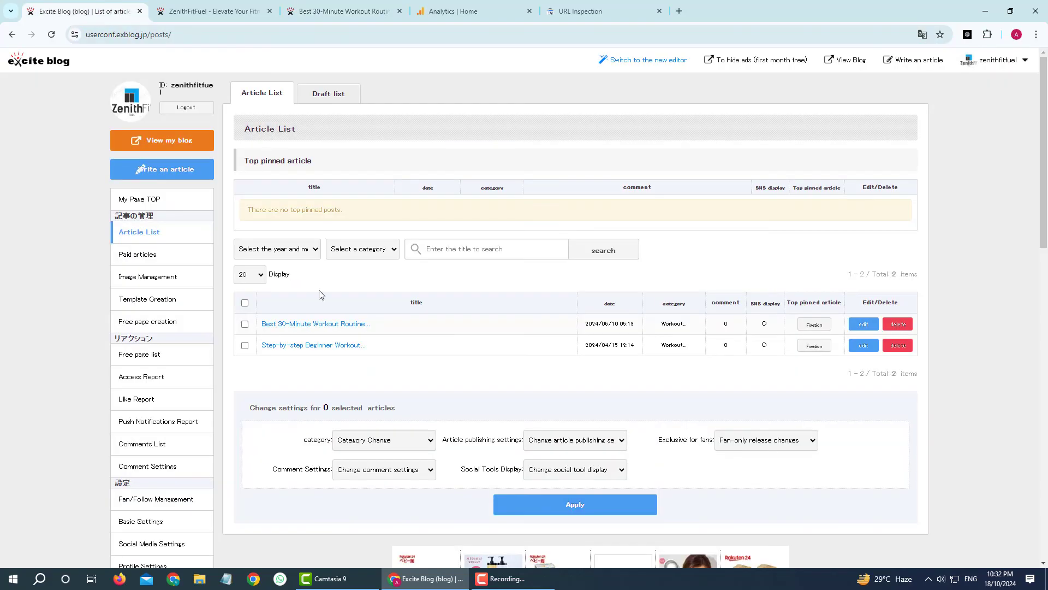
right_click(316, 323)
click(370, 421)
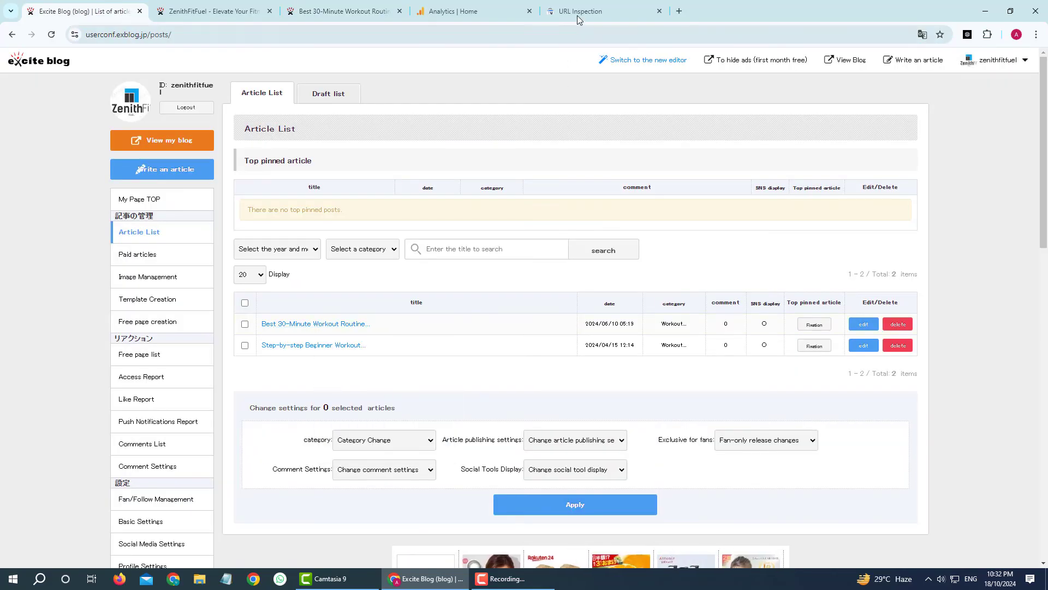
click(601, 11)
click(304, 71)
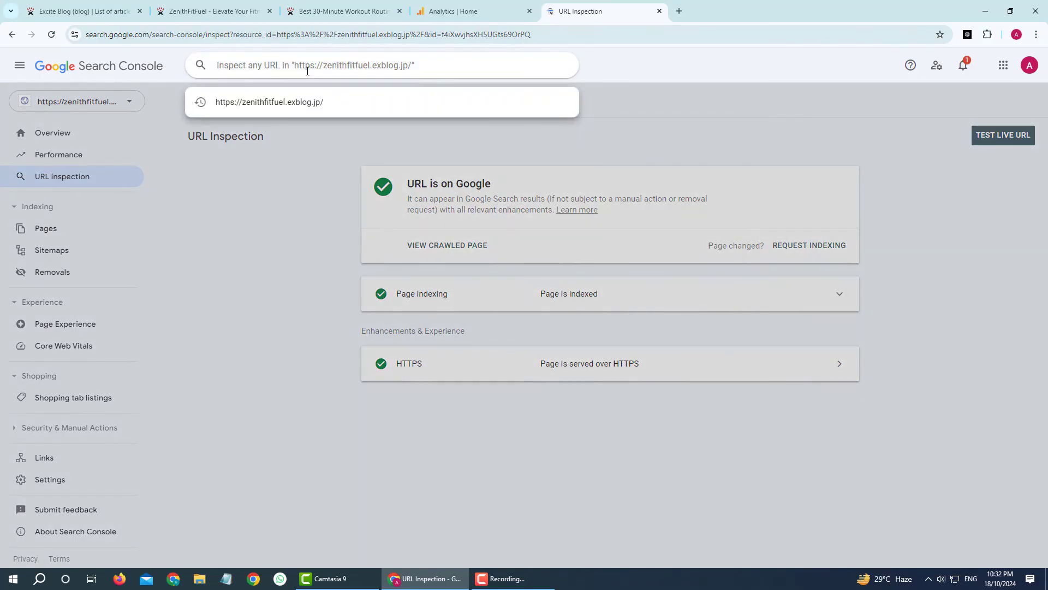
key(ctrl+v)
key(Return)
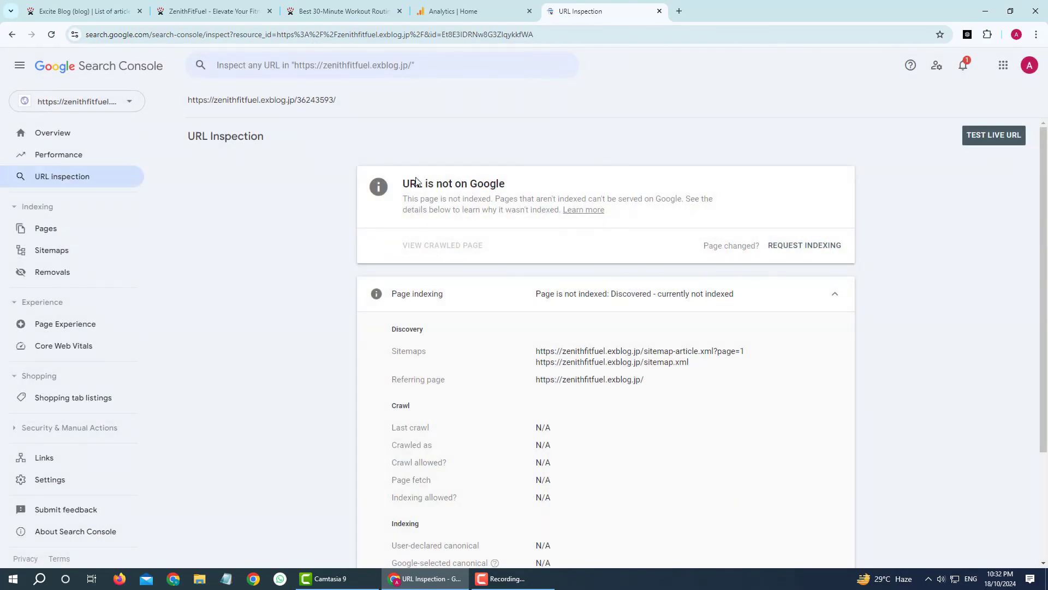
drag(526, 186, 396, 192)
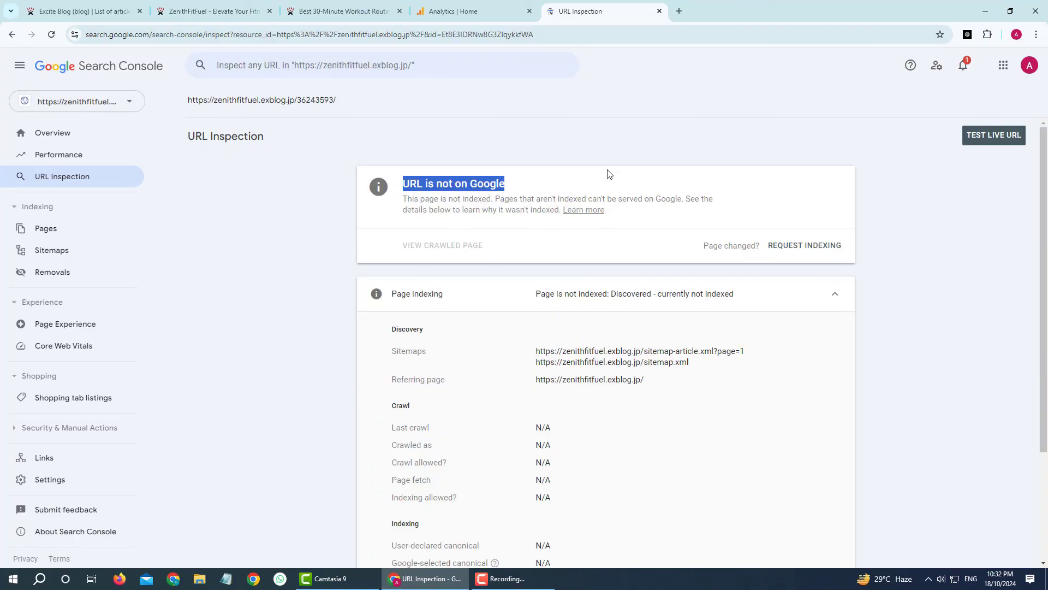
click(660, 183)
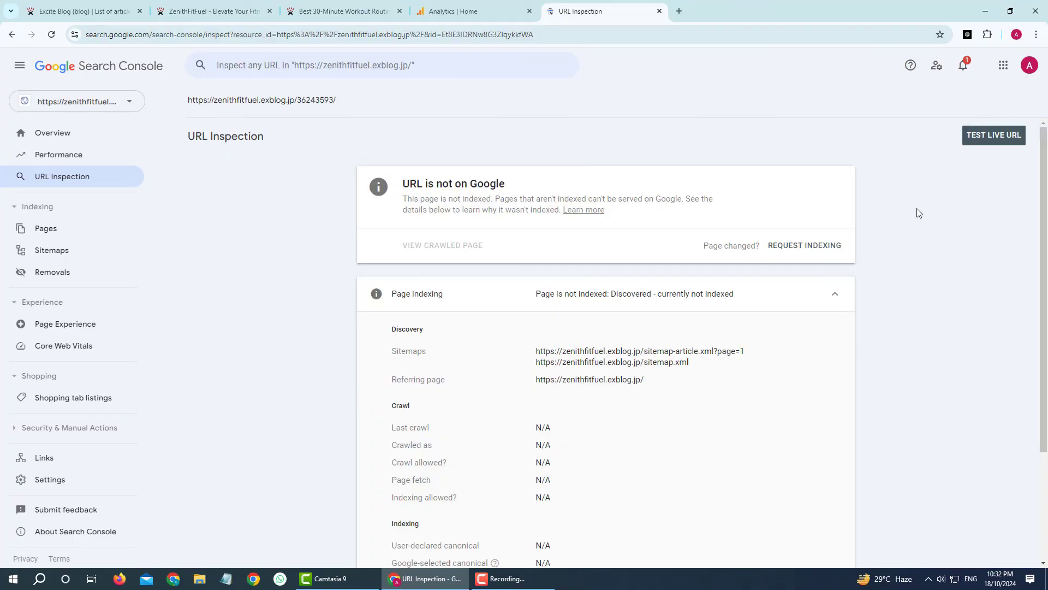
Live-test the article URL, confirm it can be indexed, and request indexing.
click(989, 139)
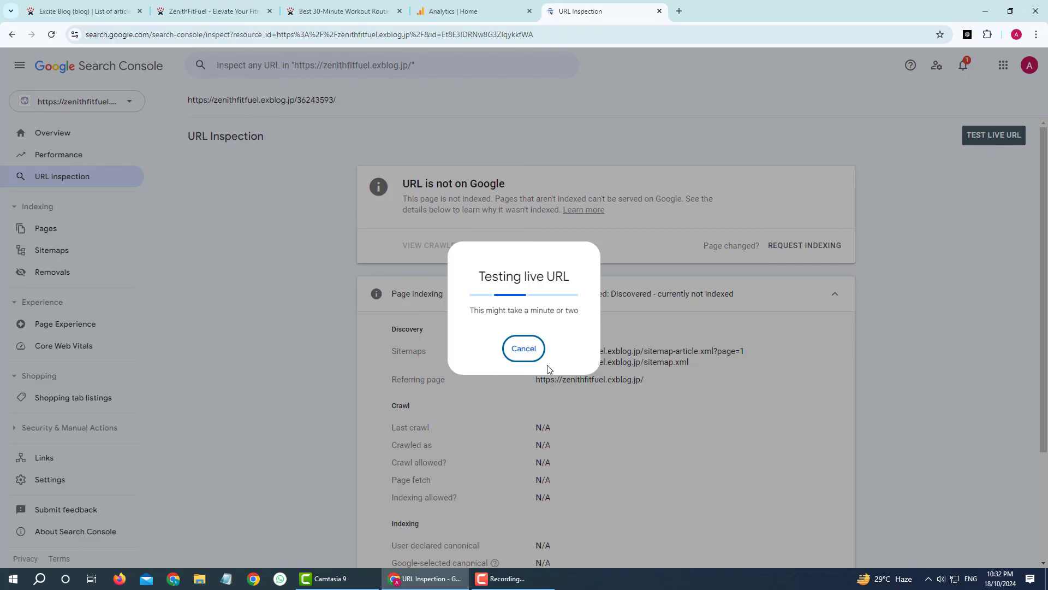
drag(472, 312, 581, 315)
click(562, 316)
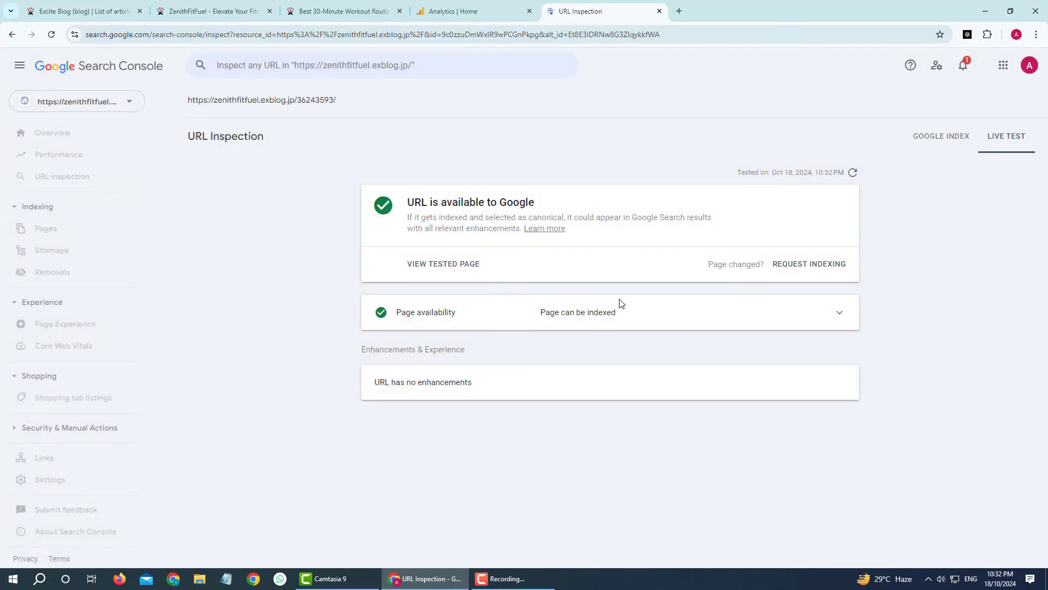
click(816, 265)
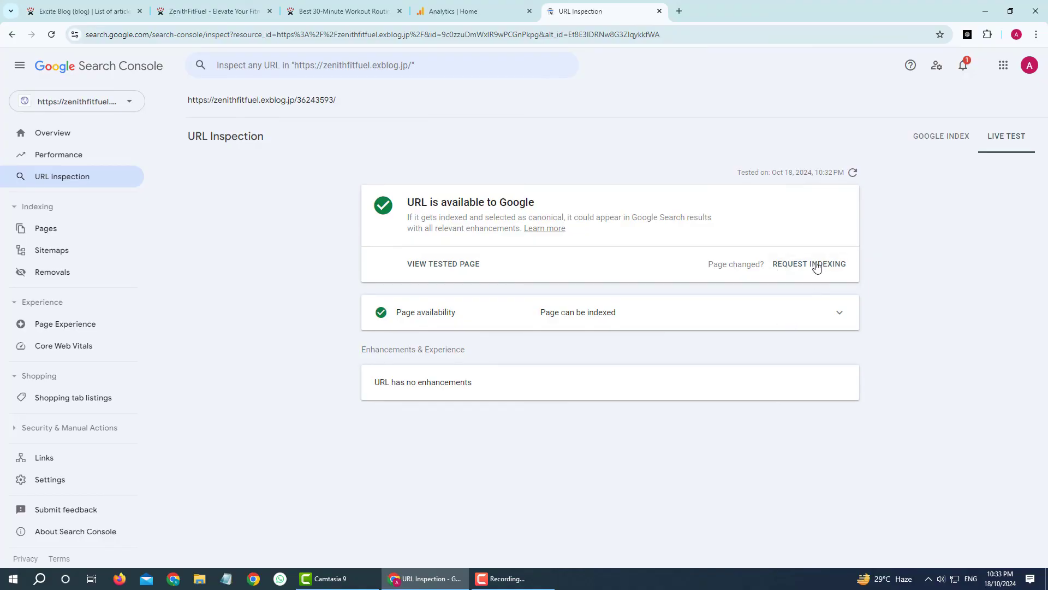